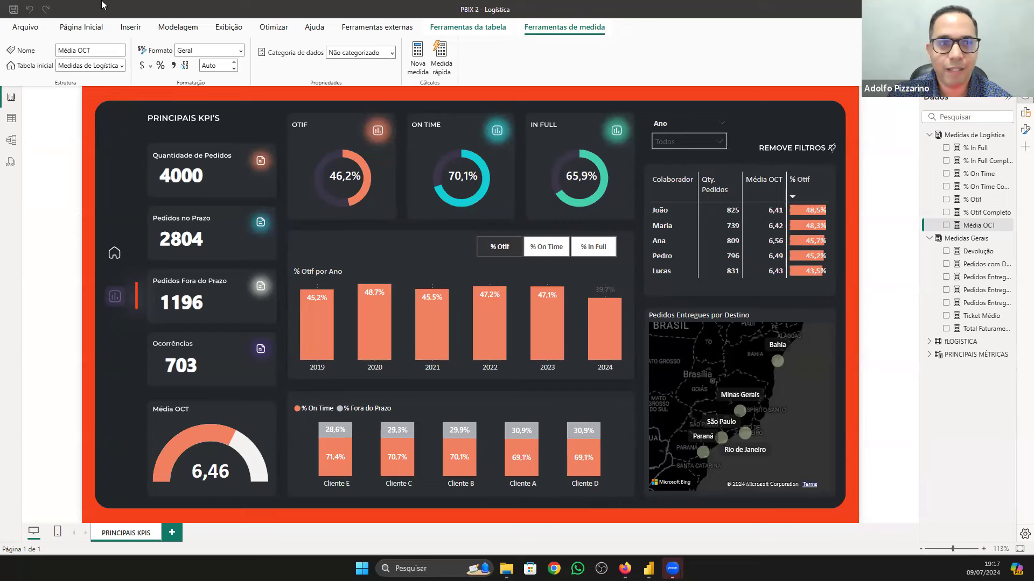
left_click(92, 34)
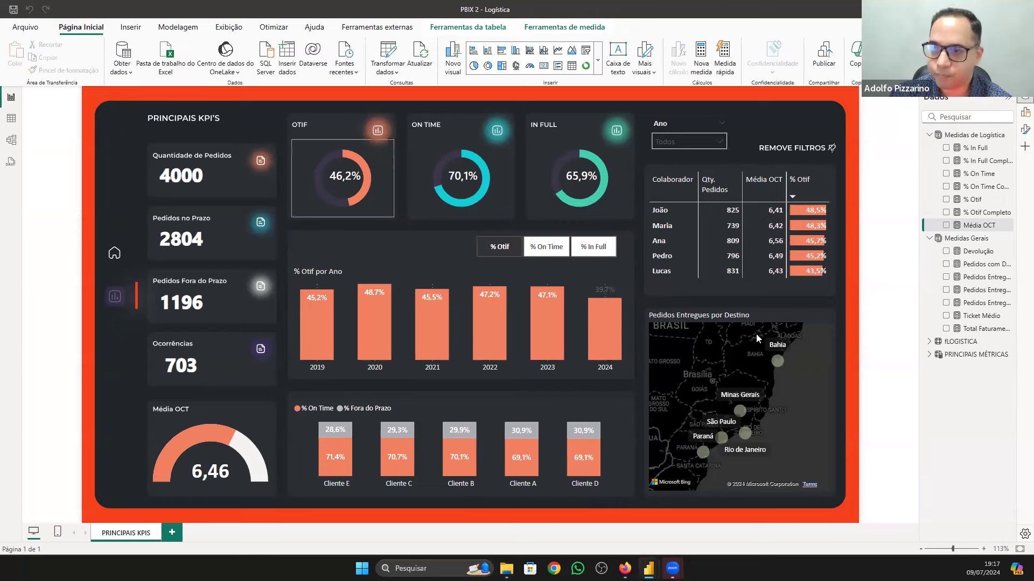
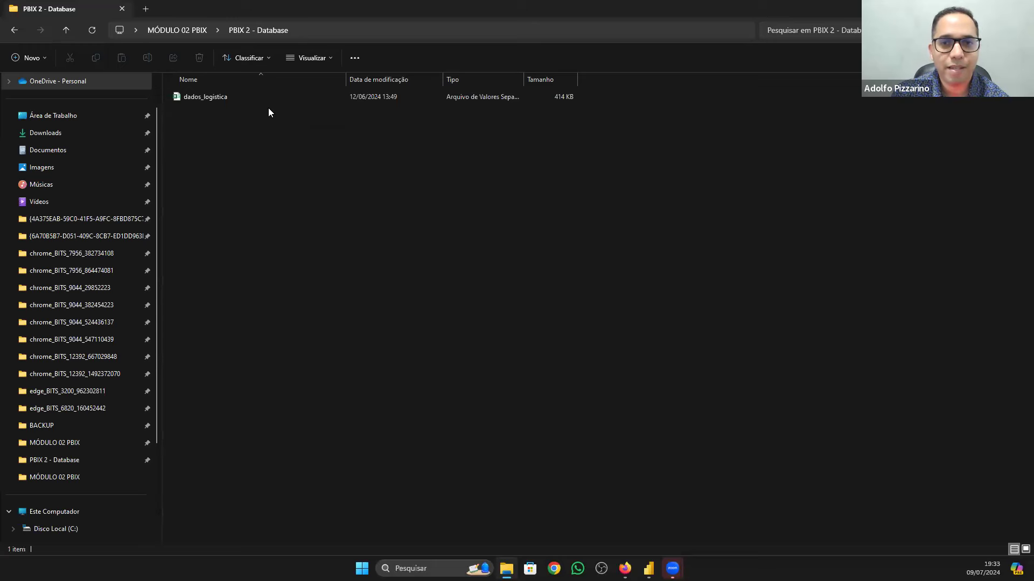
Step: Check the file properties of dados_logistica in the PBIX 2 - Database folder, leaving them unchanged
left_click(281, 101)
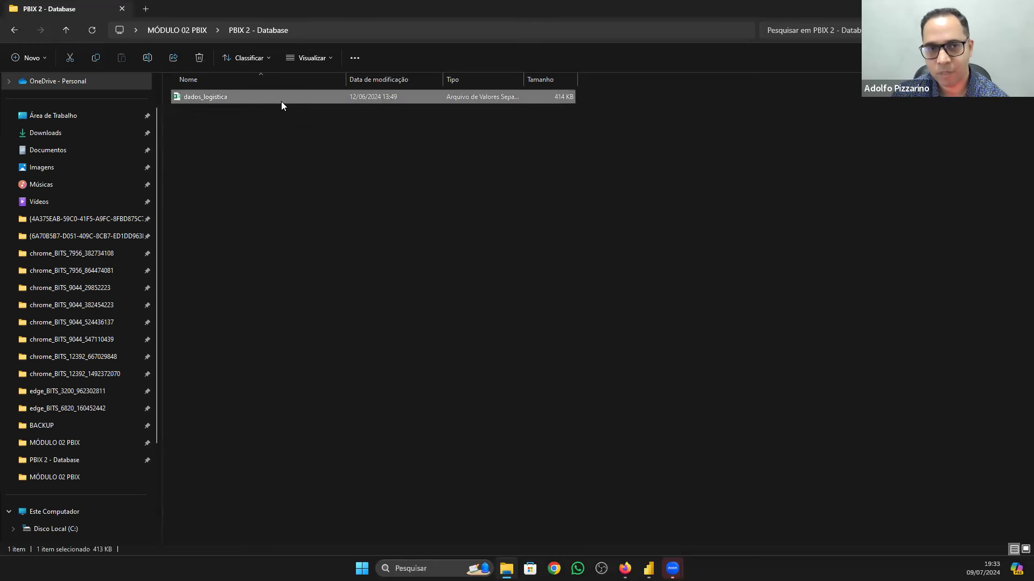
right_click(214, 102)
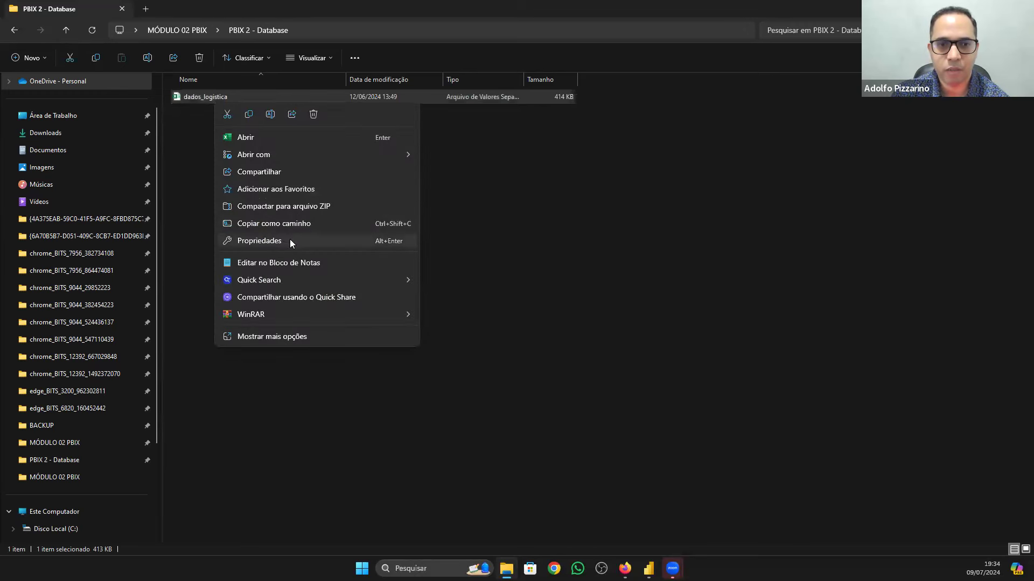
left_click(305, 240)
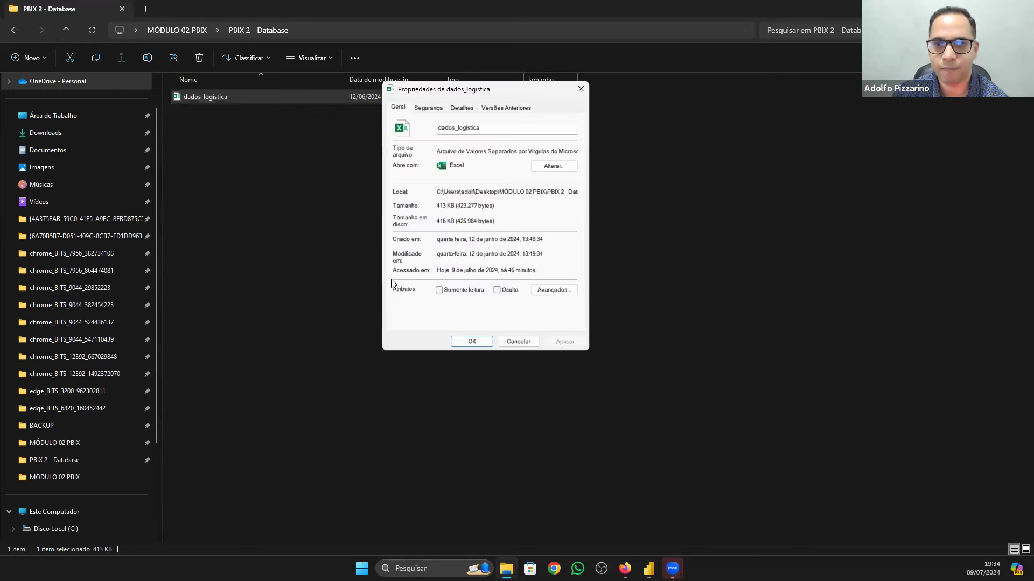
left_click_drag(513, 98, 529, 111)
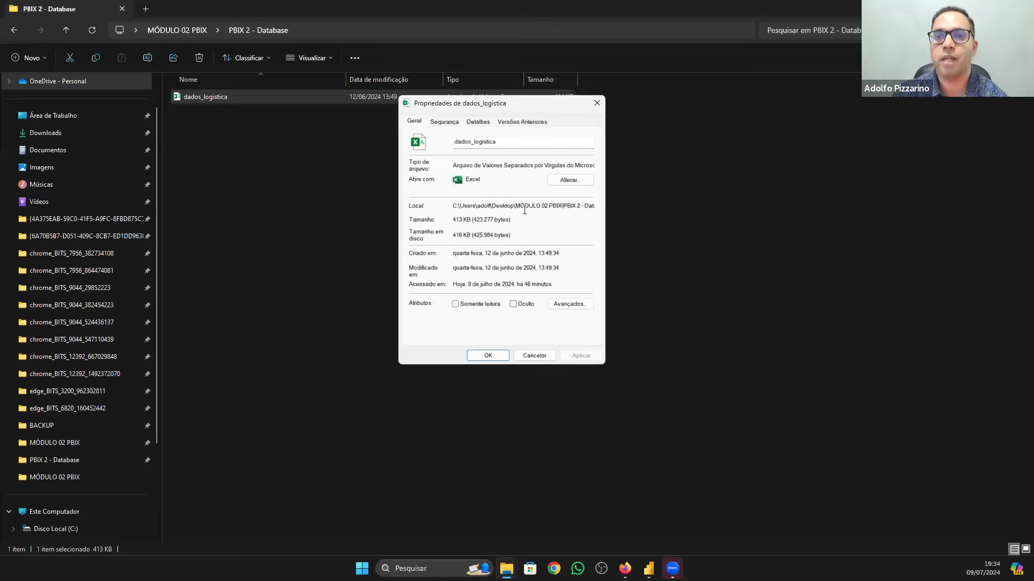
left_click(540, 357)
Step: Switch to Power BI Desktop and load the dados_logistica CSV from the desktop folder MÓDULO 02 PBIX, subfolder PBIX 2 - Database, into the import preview
key("alt+Tab")
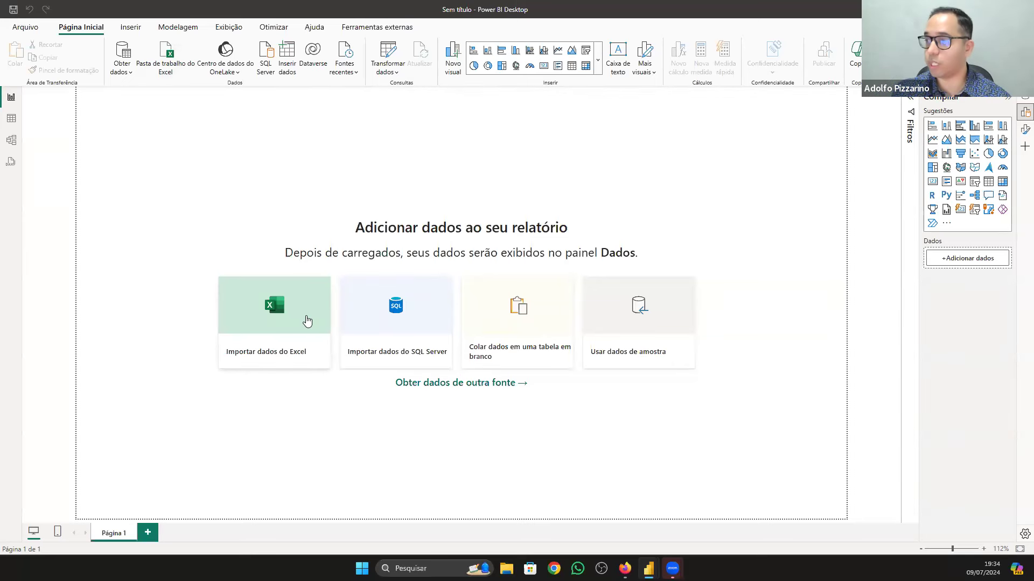
left_click(124, 75)
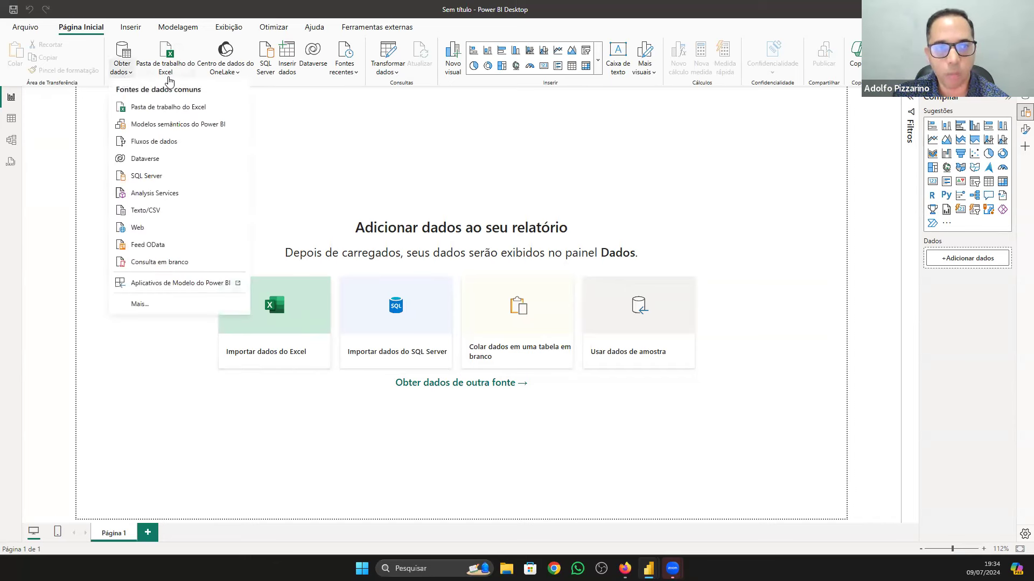
left_click(206, 211)
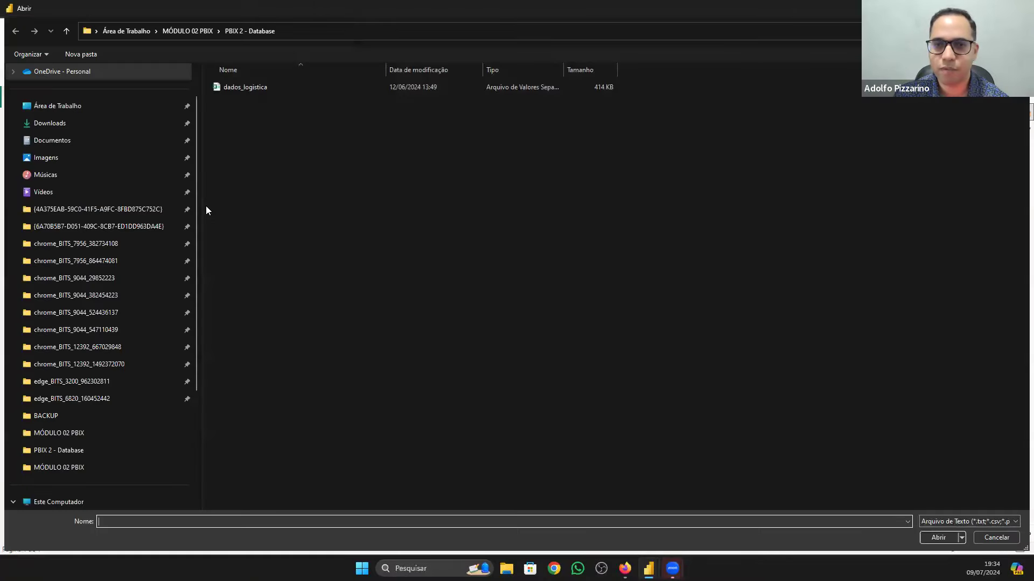
left_click(102, 107)
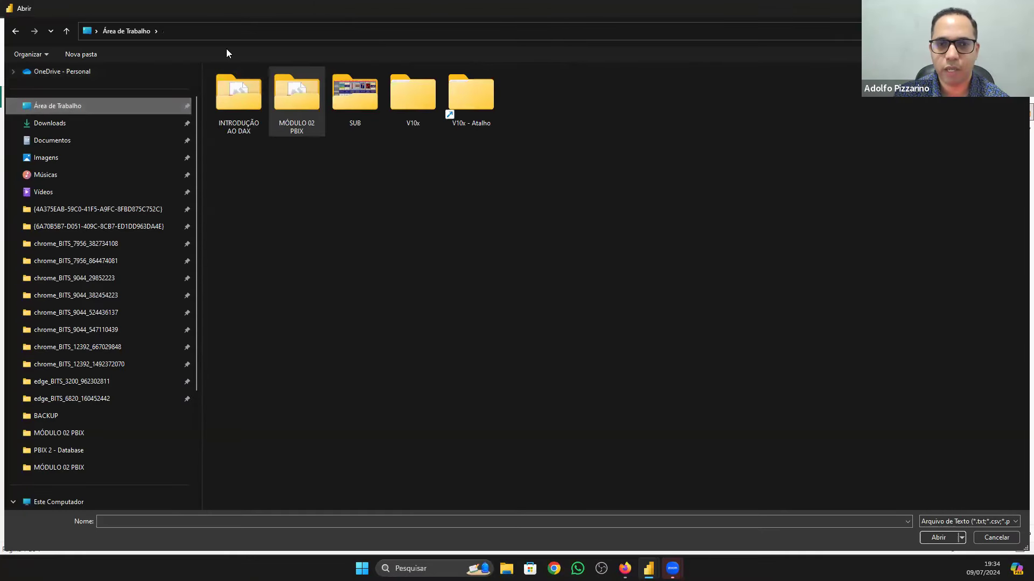
double_click(293, 123)
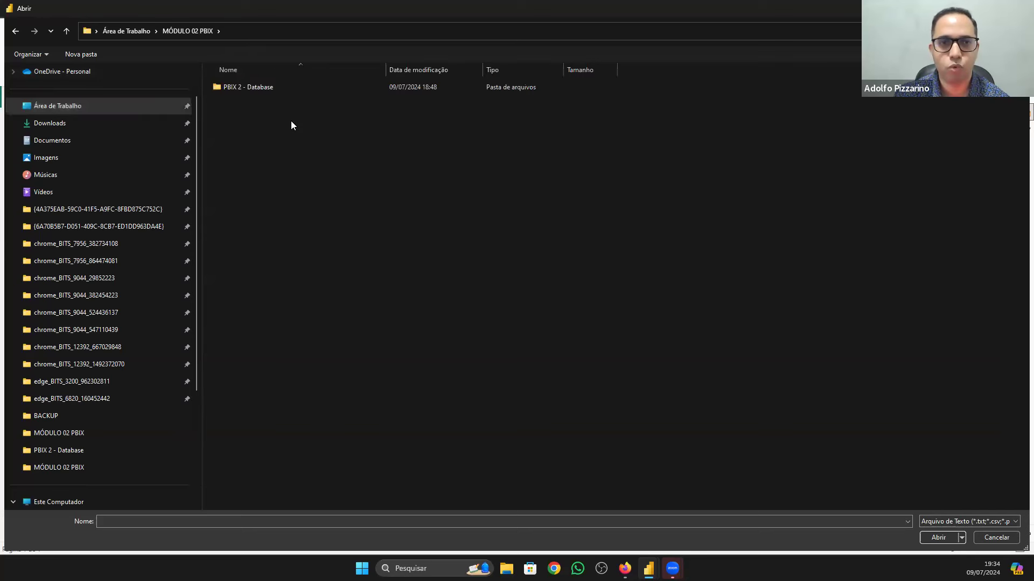
double_click(273, 87)
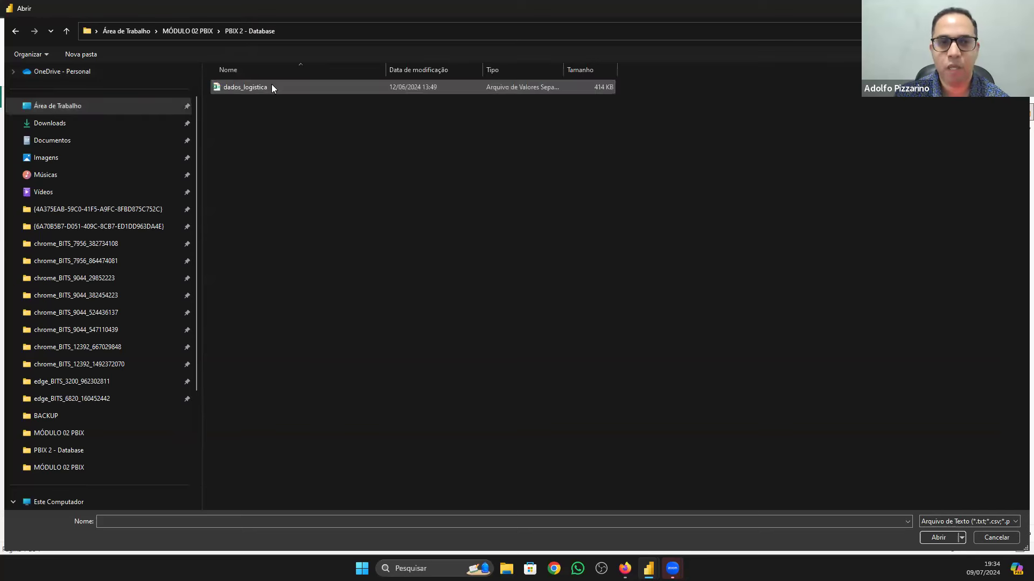
left_click(272, 86)
left_click(940, 538)
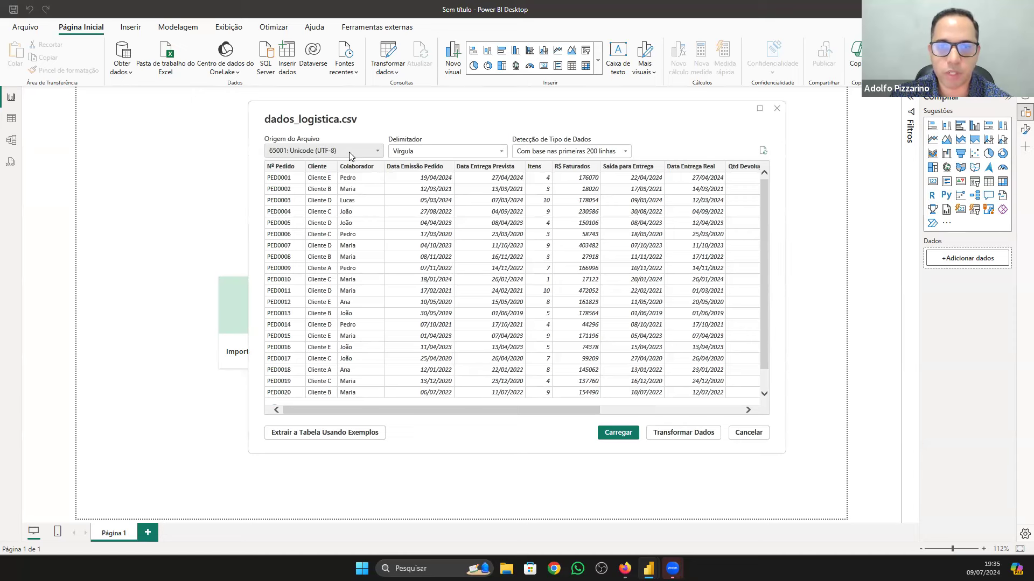
Step: Choose 65001: Unicode (UTF-8) as the file origin for dados_logistica.csv
left_click_drag(574, 121, 558, 120)
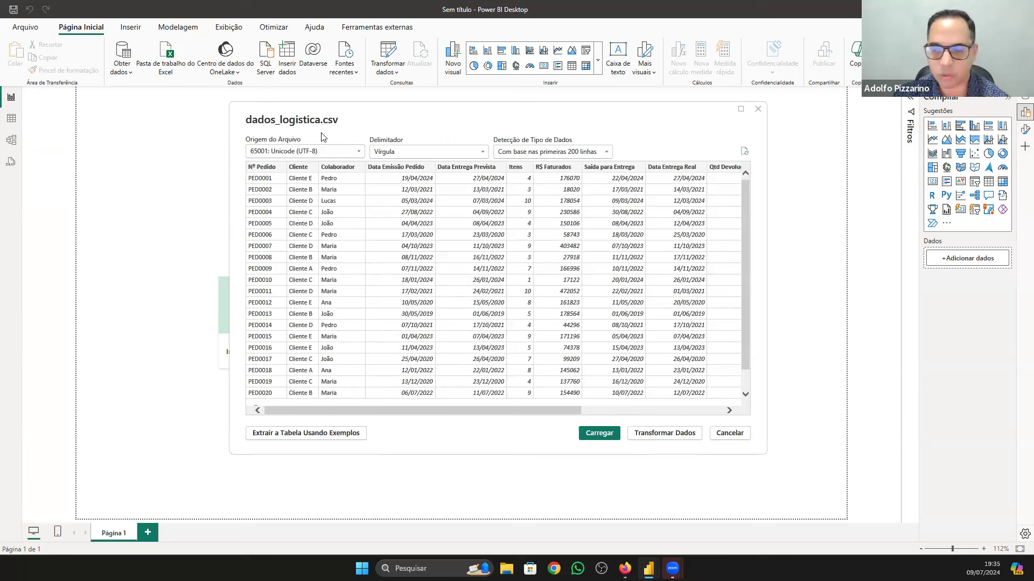
left_click(322, 152)
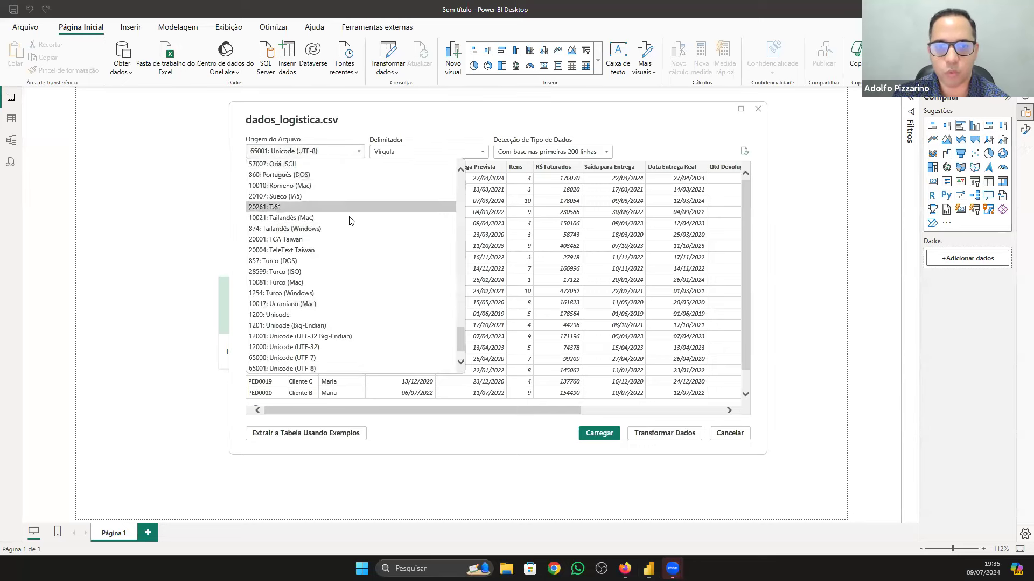
left_click(378, 119)
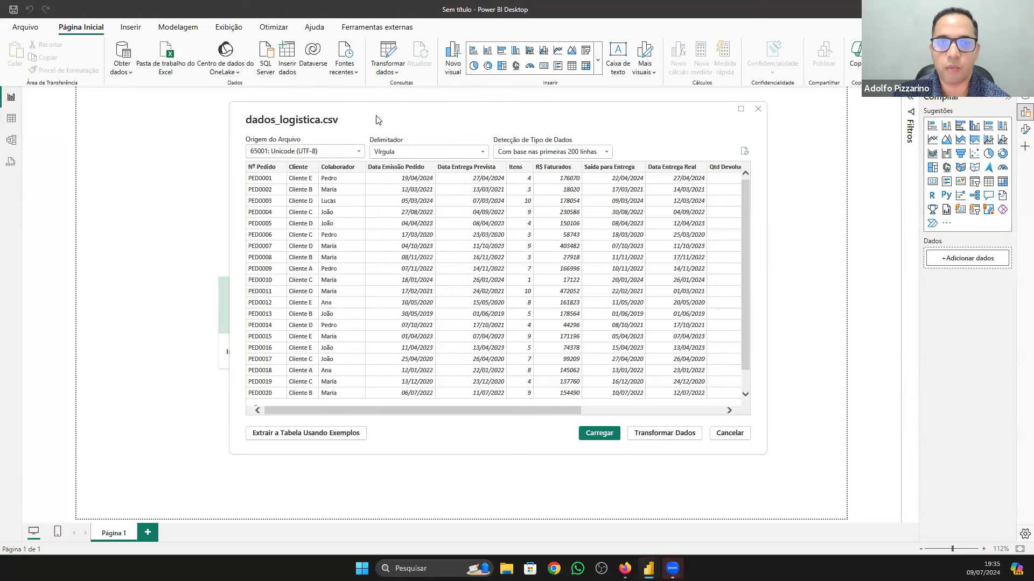
left_click(324, 153)
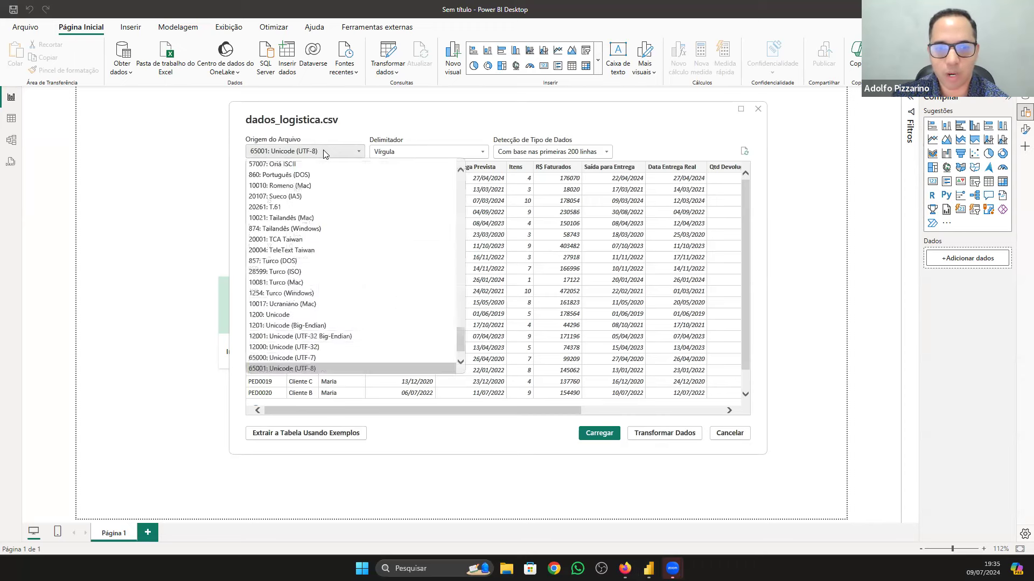
left_click(341, 368)
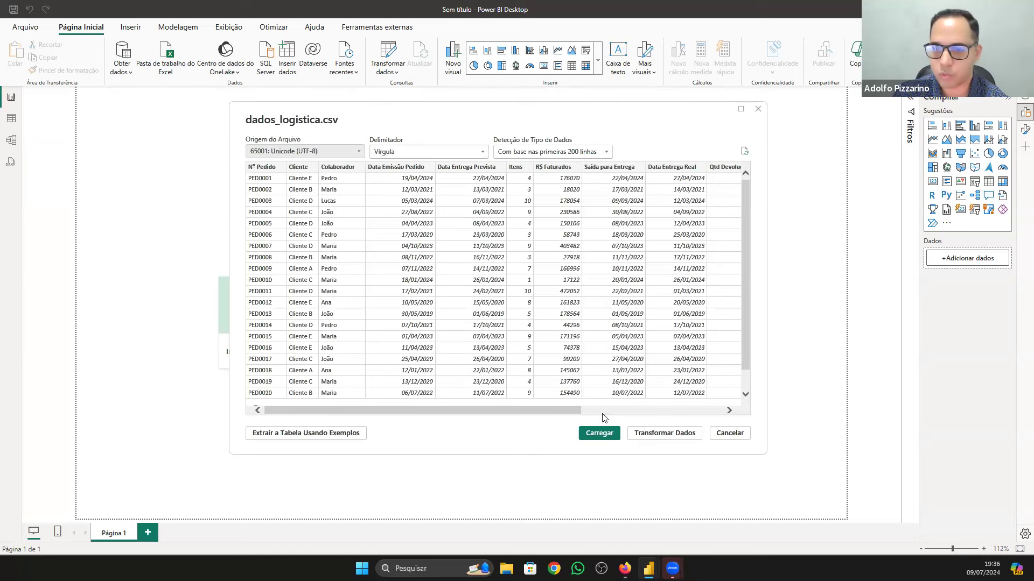
Step: Open the CSV data for transformation in the Power Query editor and rename the query fLogistica
left_click(684, 434)
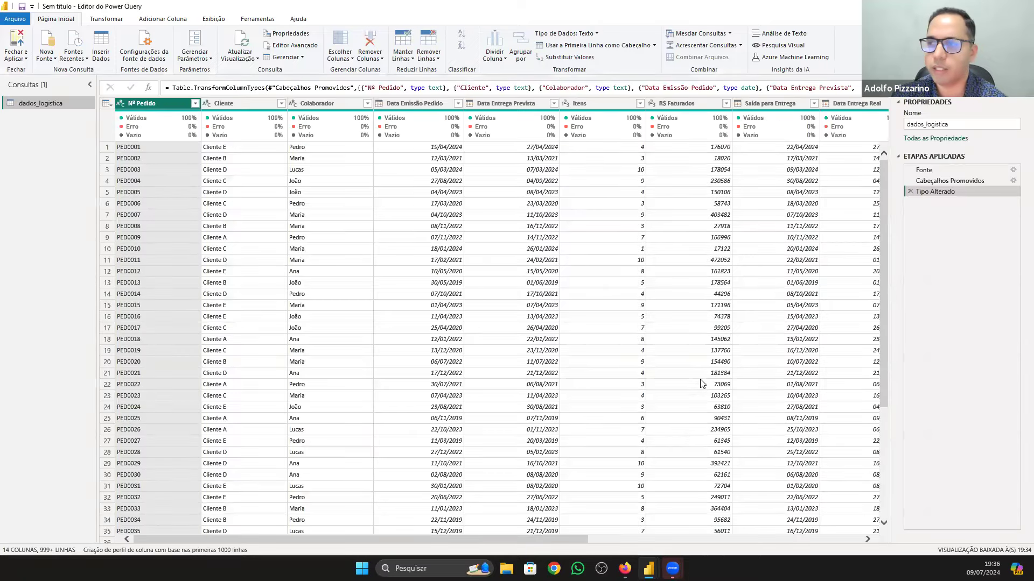
left_click_drag(1017, 124, 888, 128)
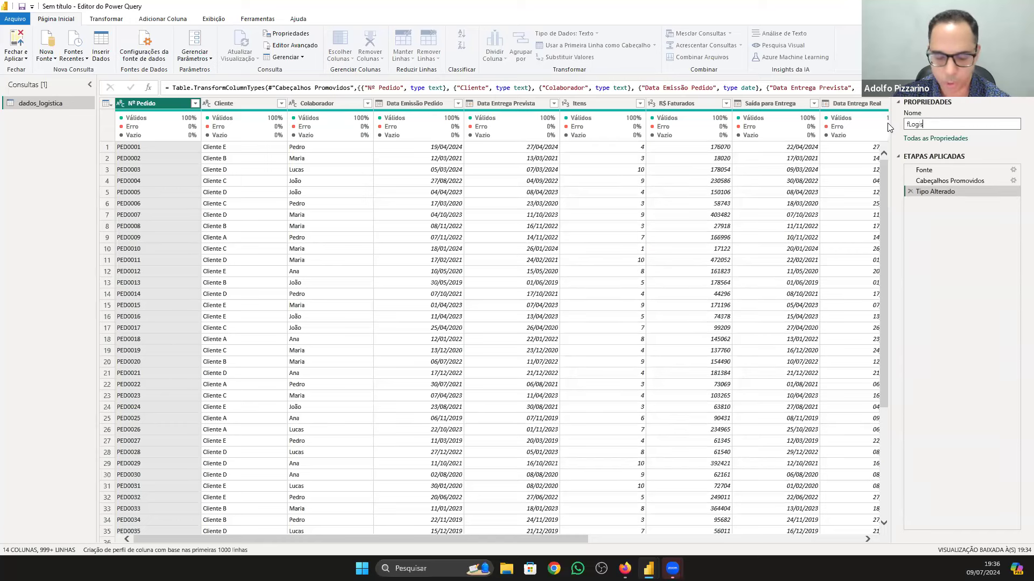
key("Return")
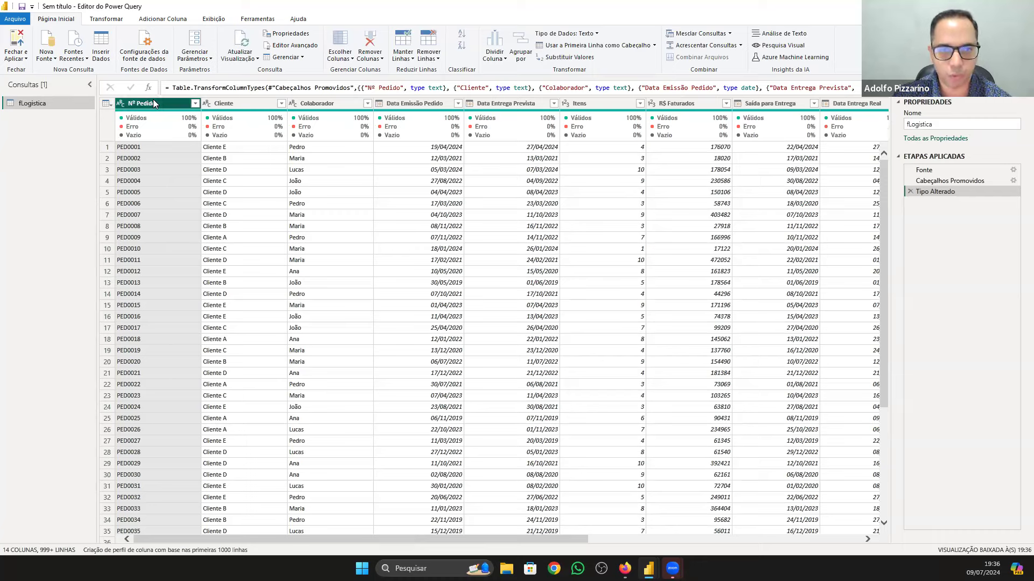
Step: Review the fLogistica columns one by one from Cliente through R$ Faturados
left_click(211, 107)
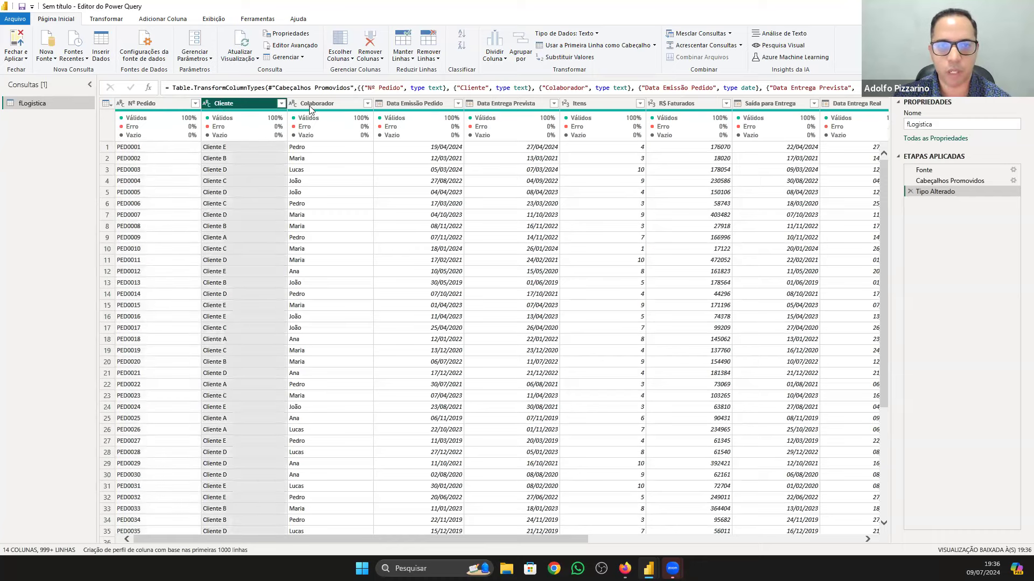
left_click(311, 107)
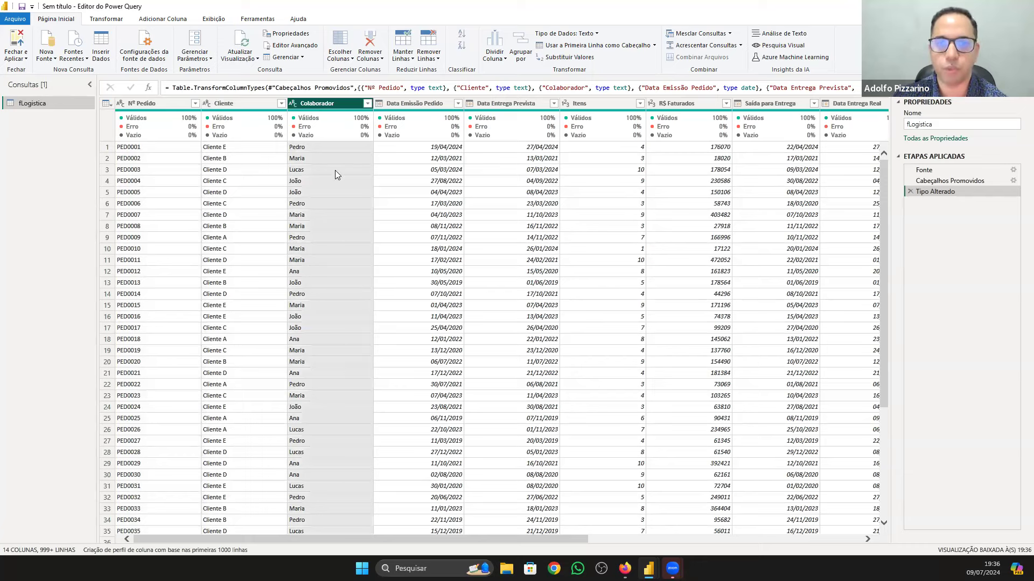
left_click(416, 108)
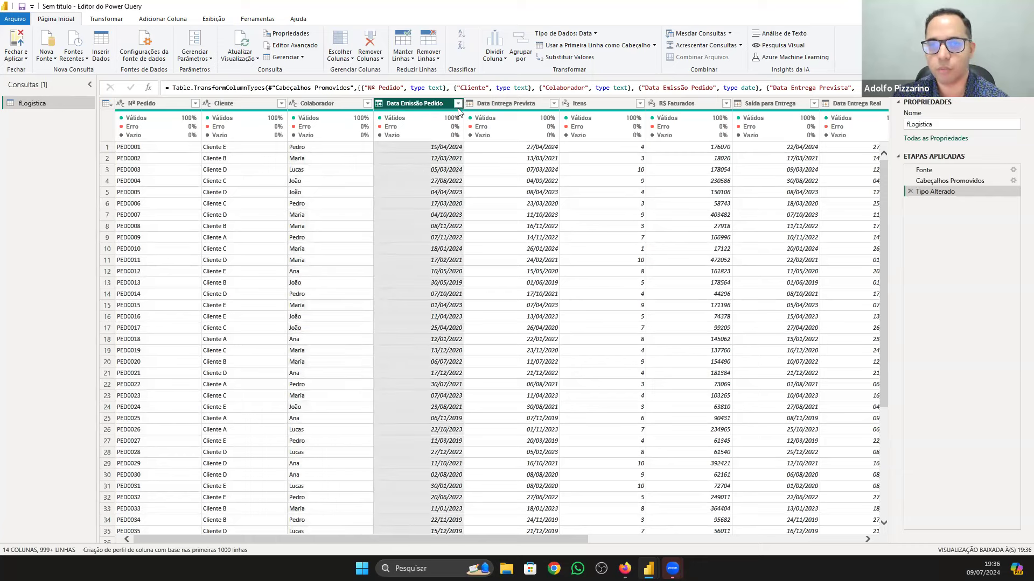
left_click(481, 108)
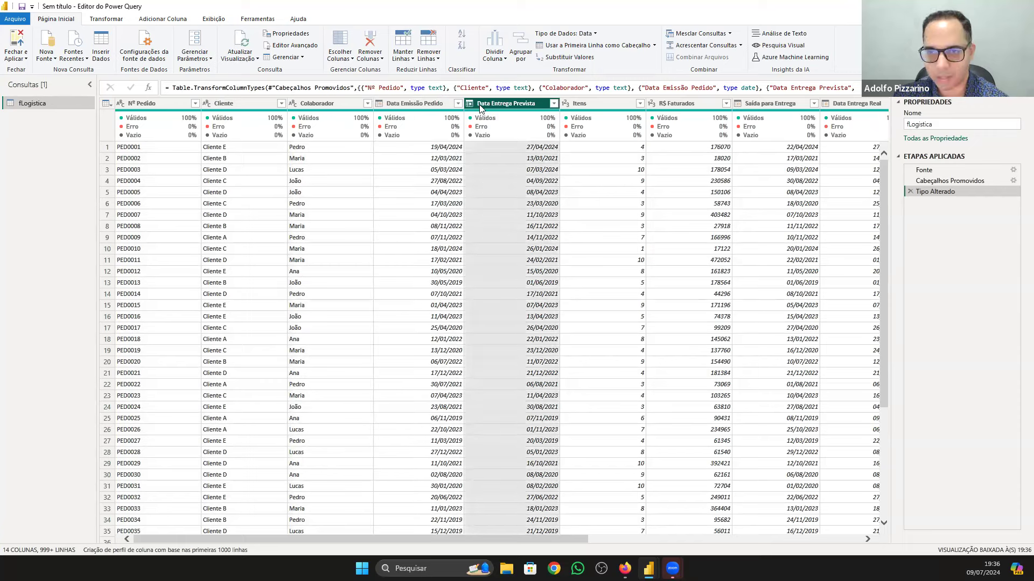
left_click(586, 109)
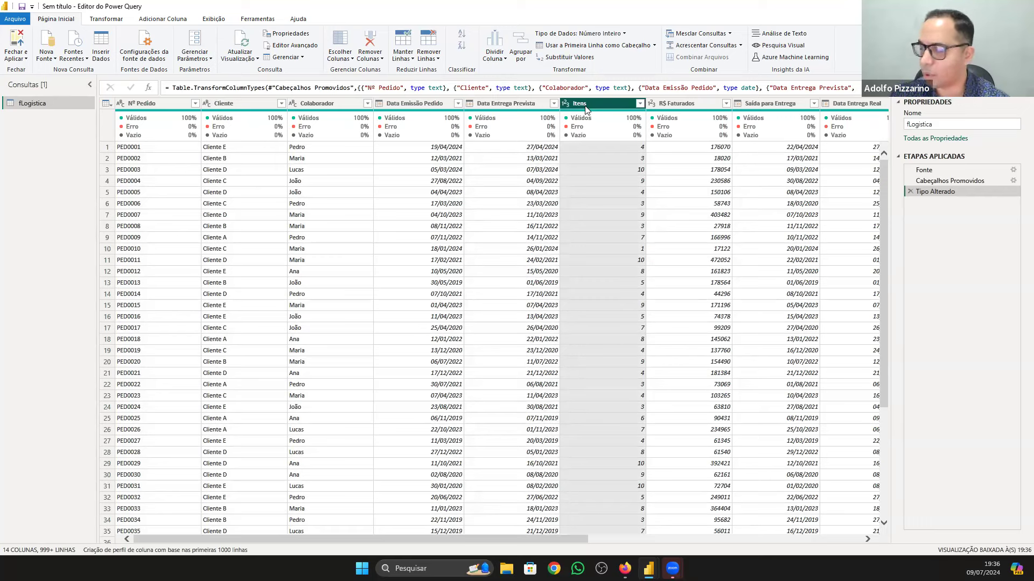
left_click(685, 104)
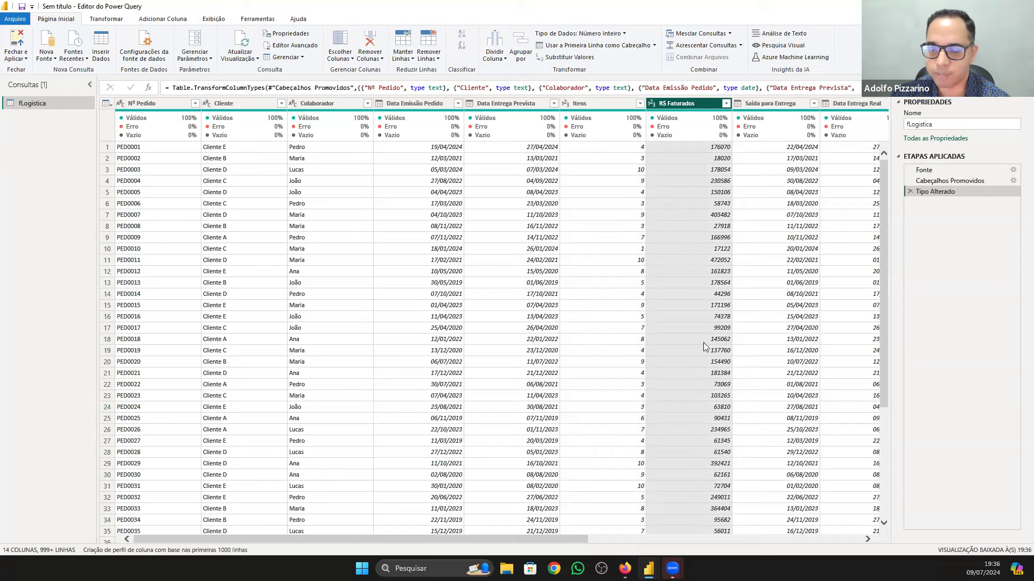
Step: Move the Saída para Entrega and Data Entrega Real columns directly after Data Entrega Prevista
left_click_drag(574, 538, 654, 547)
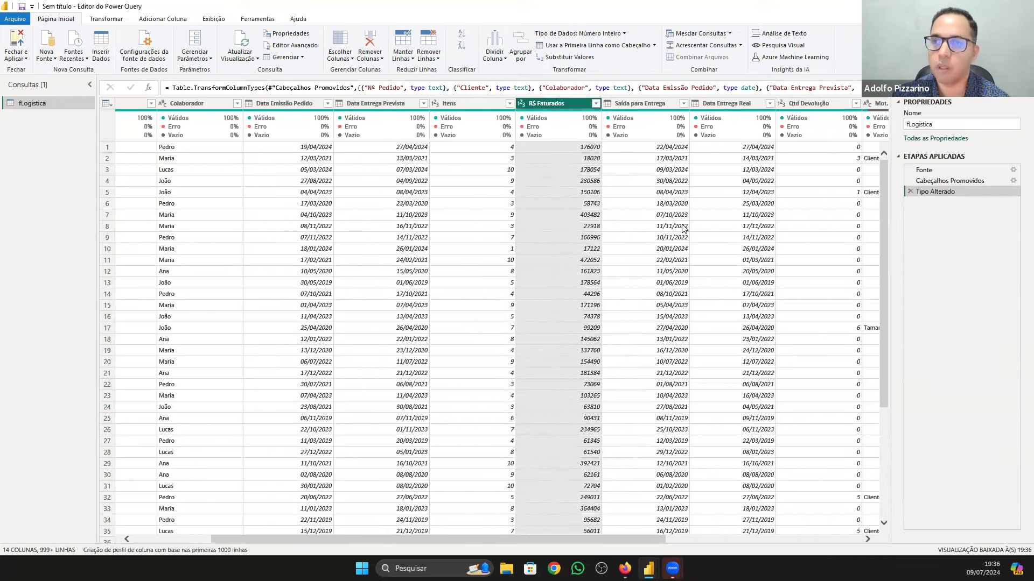
left_click(647, 106)
left_click_drag(649, 108, 472, 104)
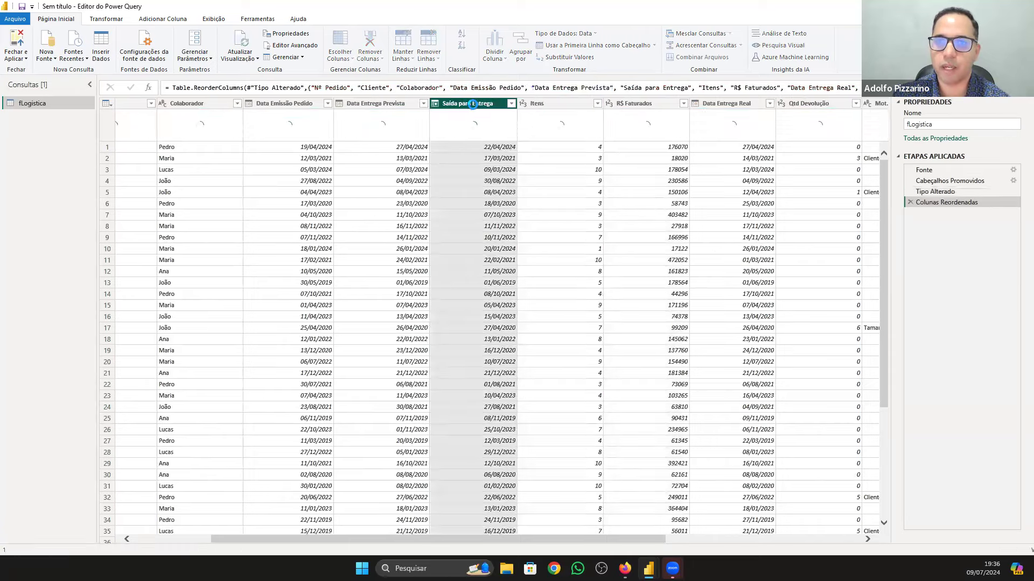
left_click_drag(730, 103, 598, 103)
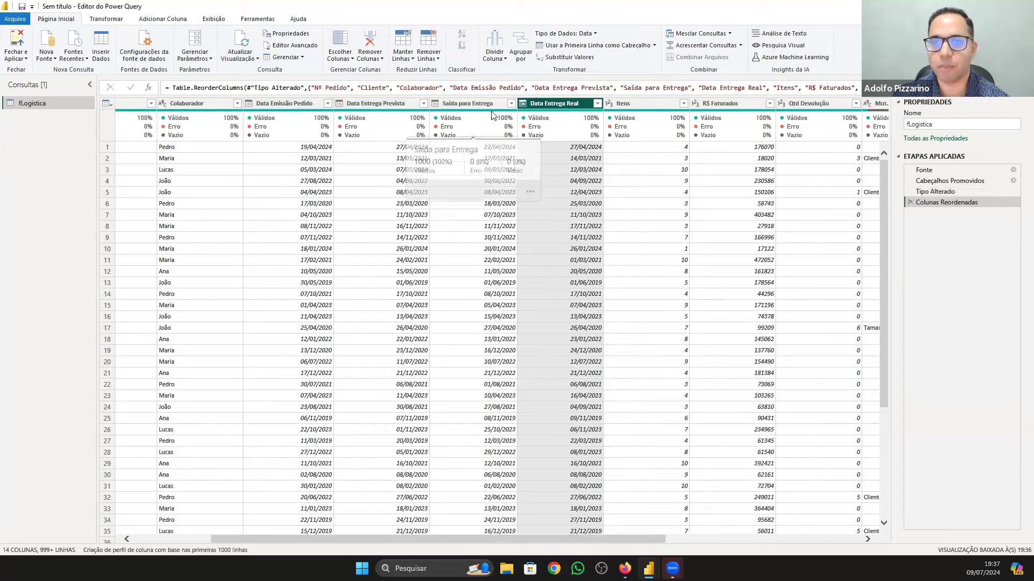
Step: Examine the Itens, R$ Faturados and Qtd Devolução columns and the first order's number and returned quantity
mouse_move(557, 109)
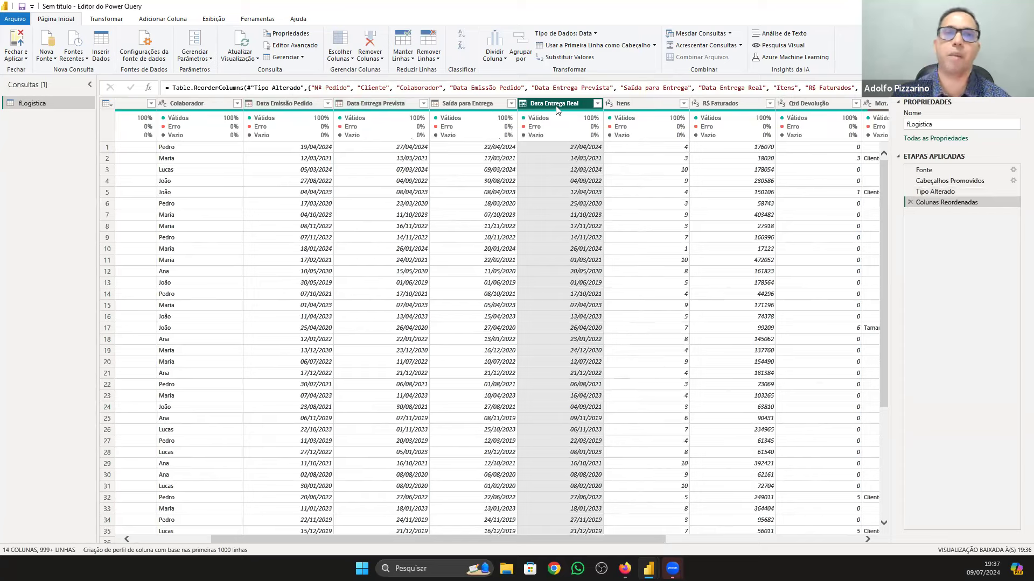
left_click(655, 110)
left_click(728, 110)
left_click(795, 109)
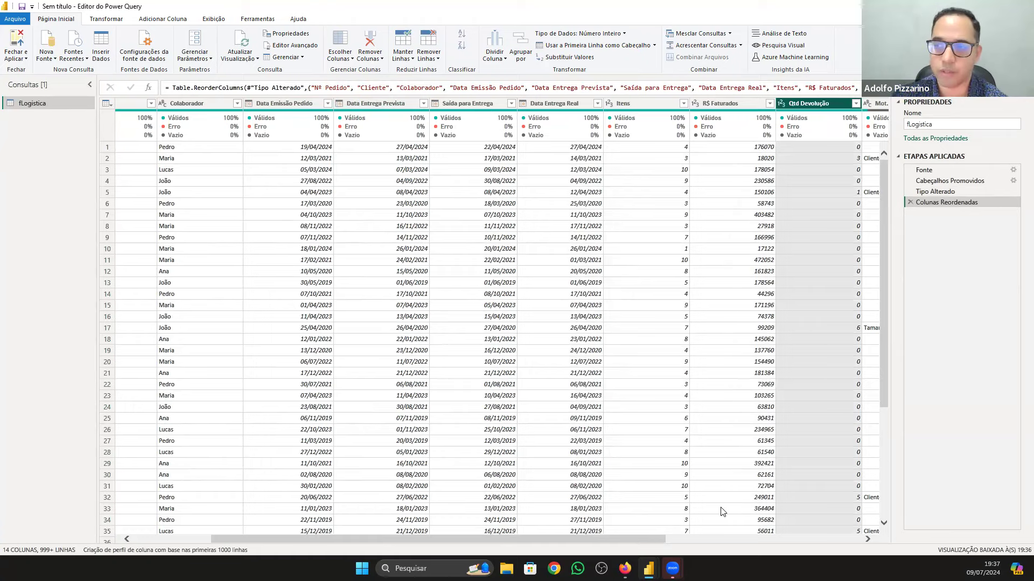
left_click_drag(412, 543, 327, 539)
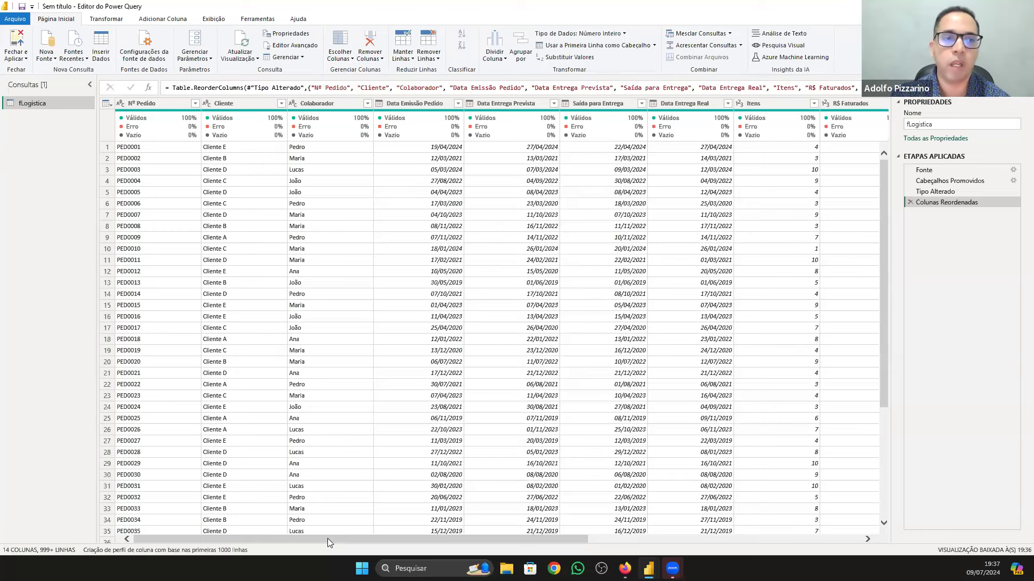
left_click(135, 148)
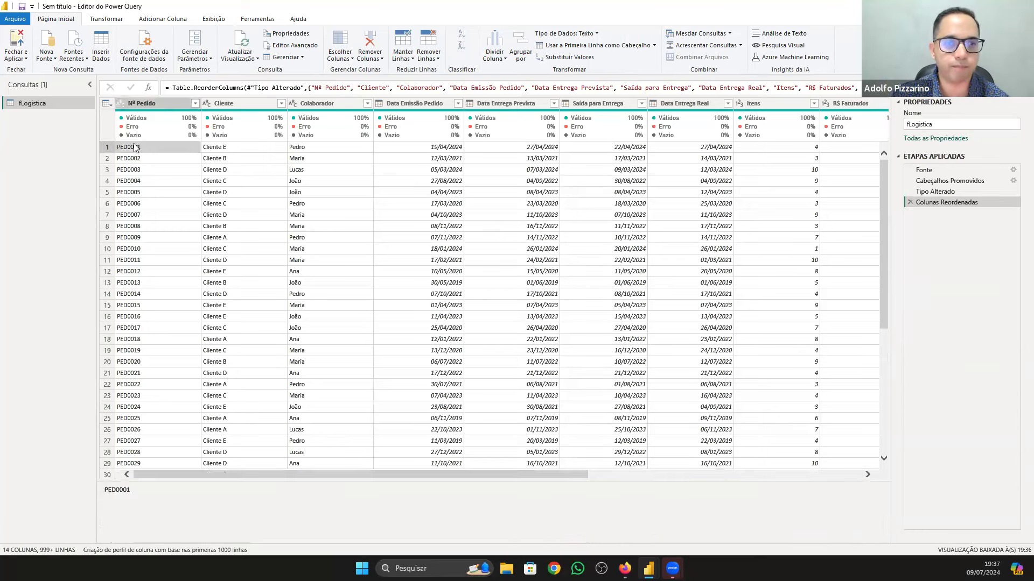
left_click_drag(533, 476, 727, 488)
left_click(664, 147)
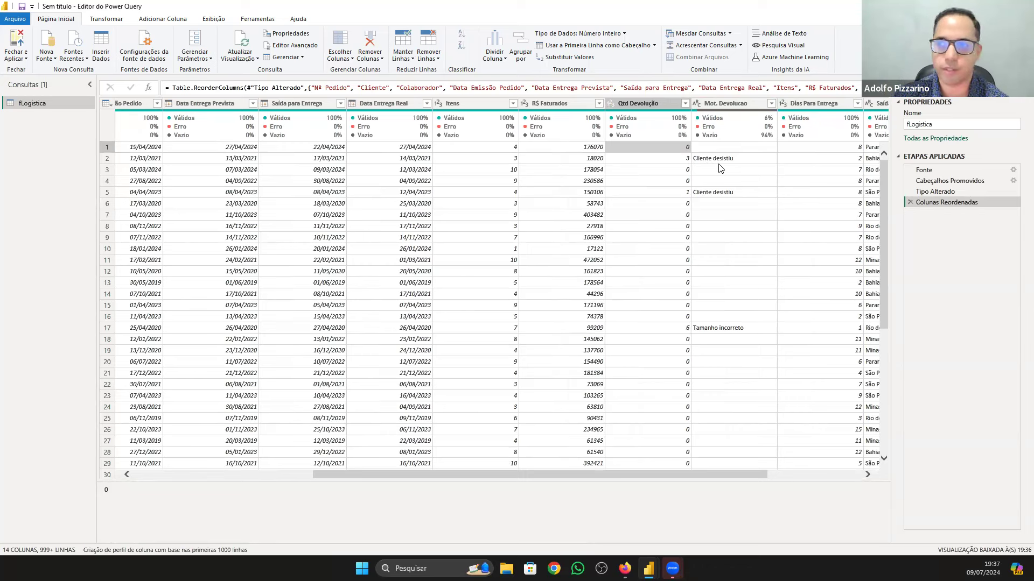
Step: Review the order and delivery date columns, then Dias Para Entrega, Saída and Destino in fLogistica
scroll(679, 473, "right", 3)
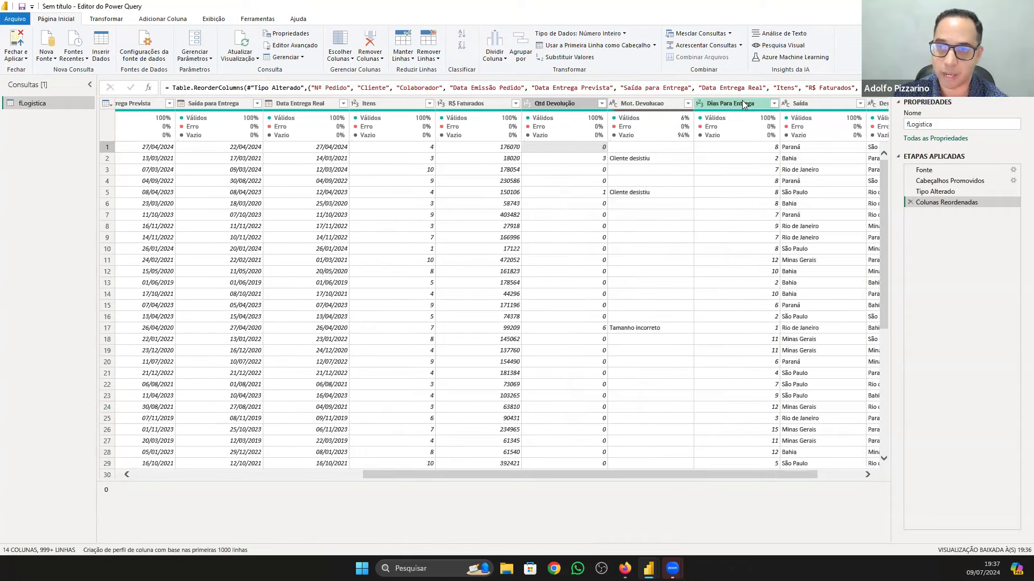
scroll(264, 476, "left", 2)
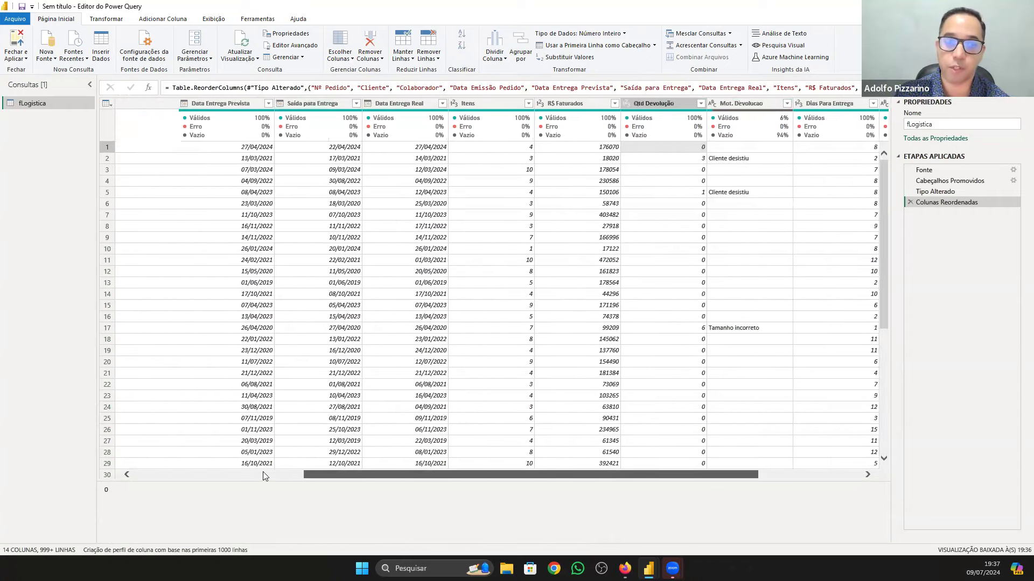
scroll(264, 476, "left", 2)
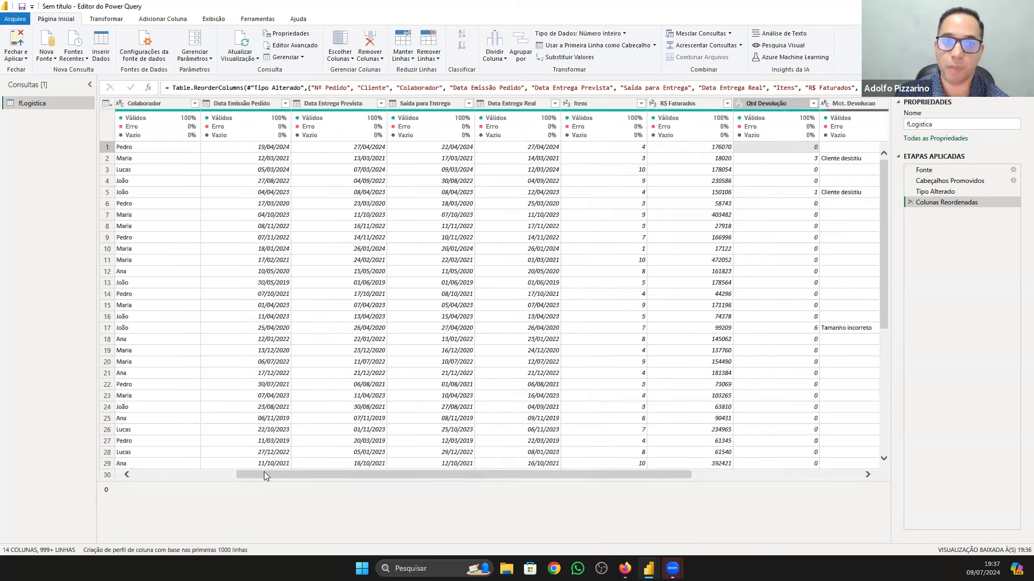
left_click(245, 102)
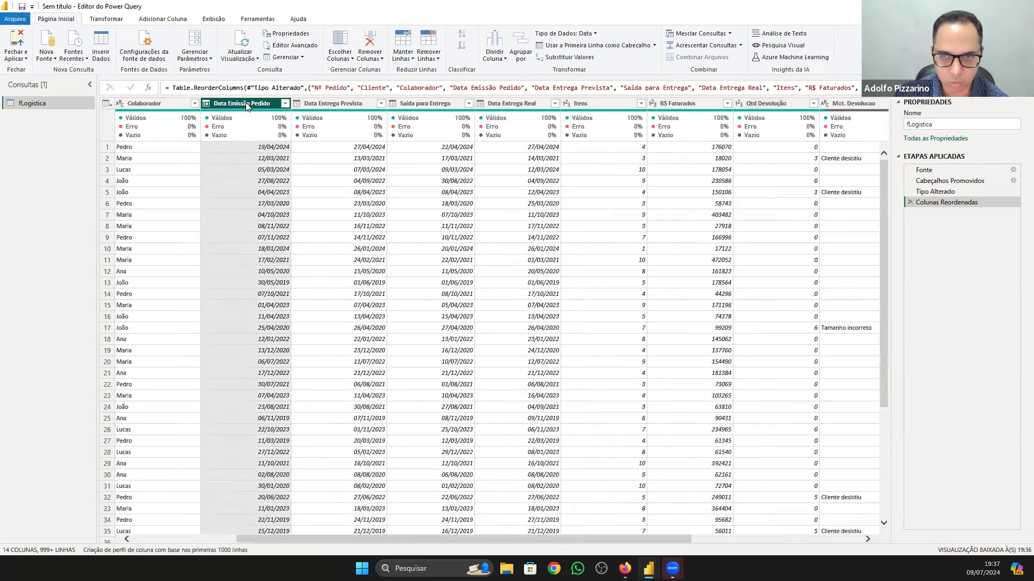
left_click(545, 107)
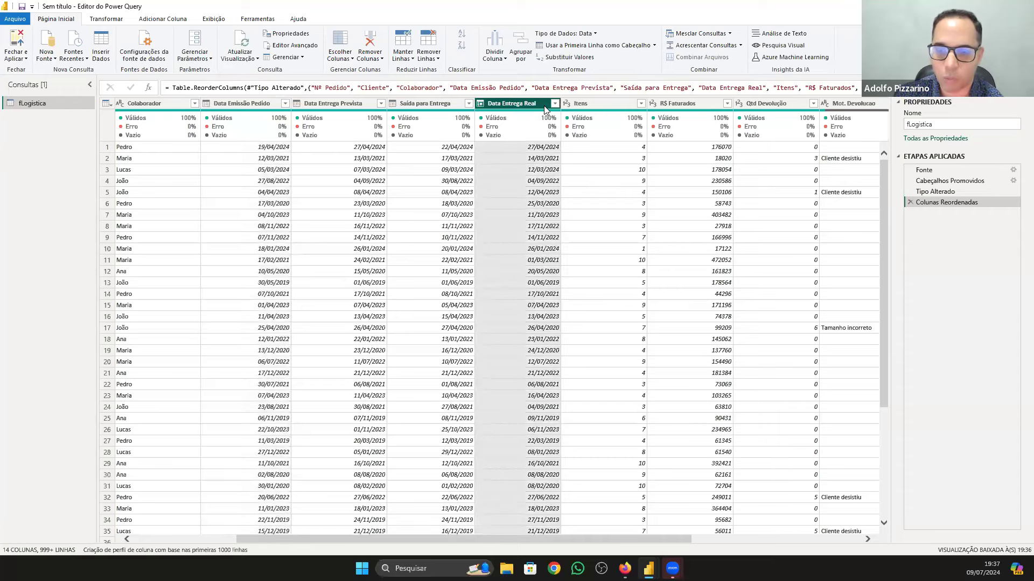
left_click_drag(668, 539, 837, 539)
left_click(684, 104)
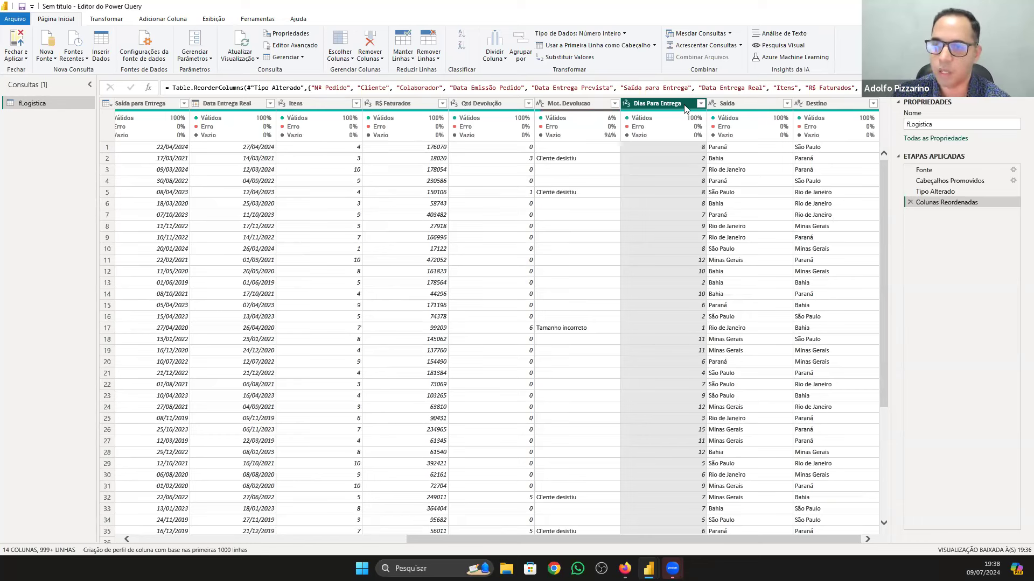
left_click(758, 105)
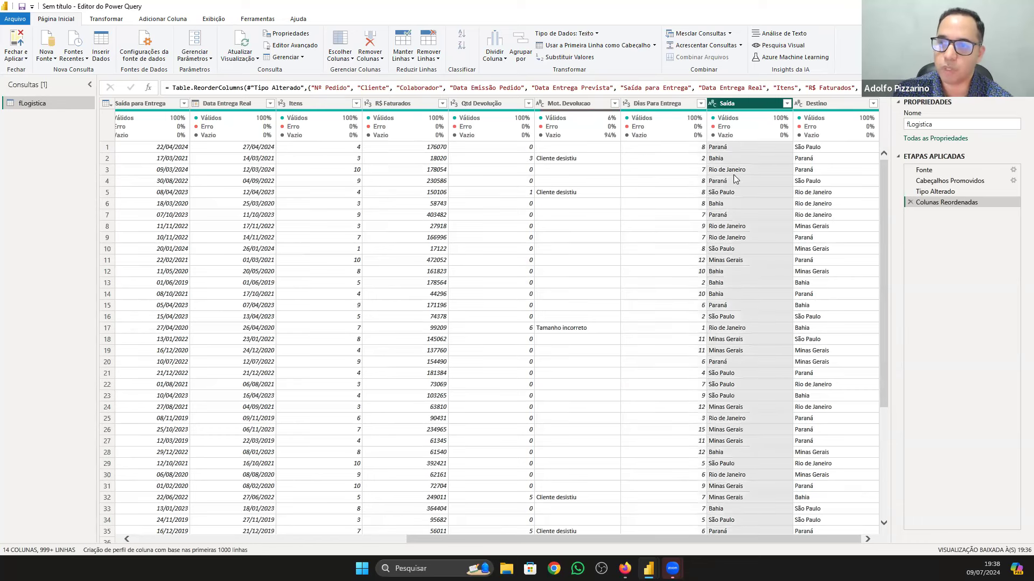
left_click(826, 106)
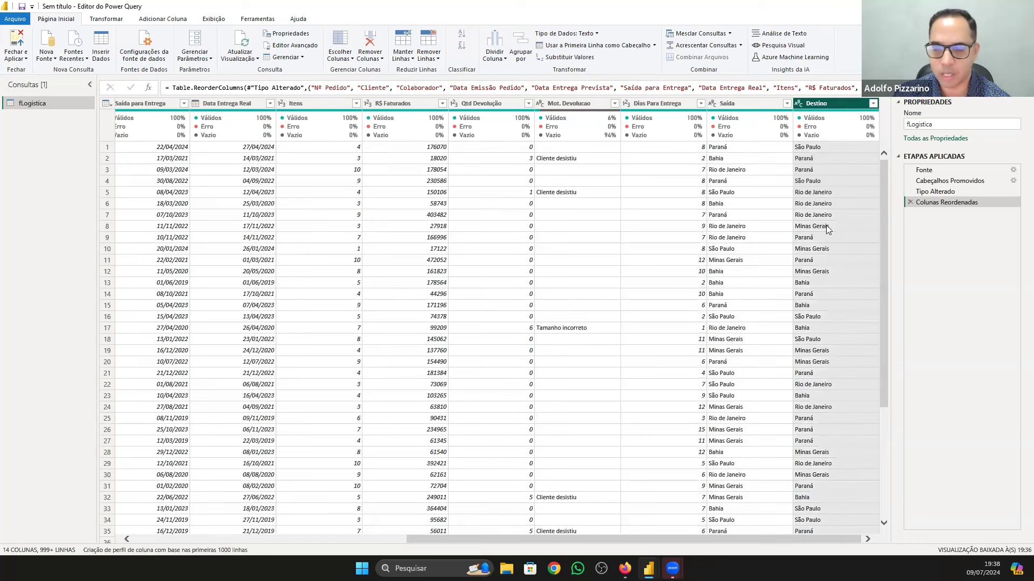
Step: Look across the remaining fLogistica columns and inspect the applied Fonte step, returning to Colunas Reordenadas
scroll(643, 541, "left", 10)
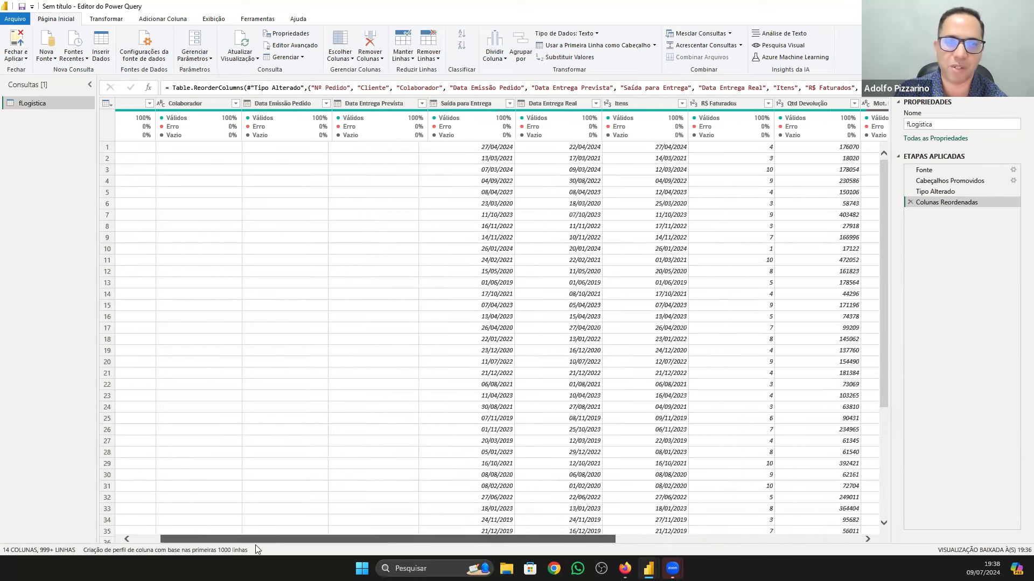
scroll(576, 549, "right", 10)
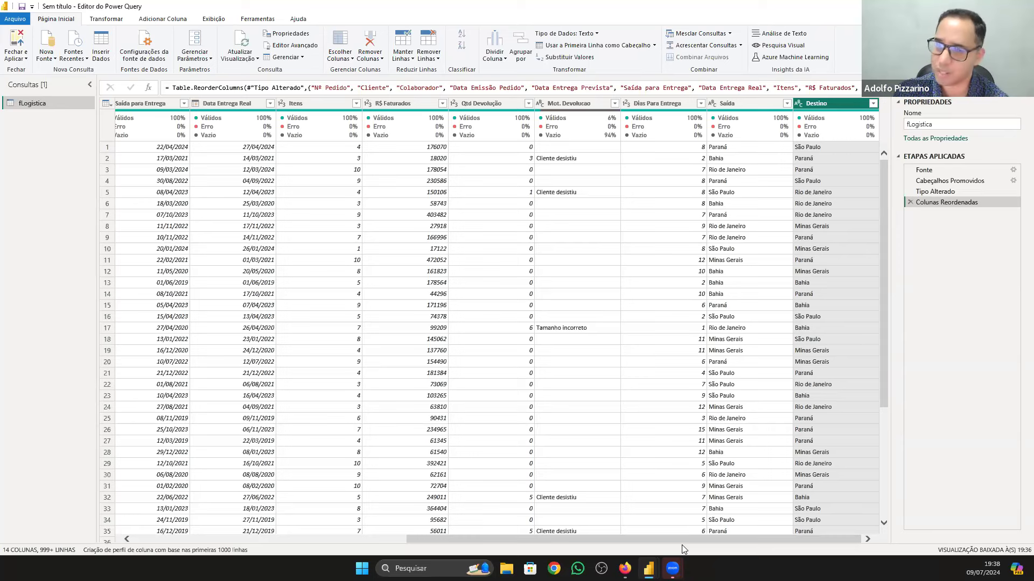
left_click_drag(513, 536, 586, 549)
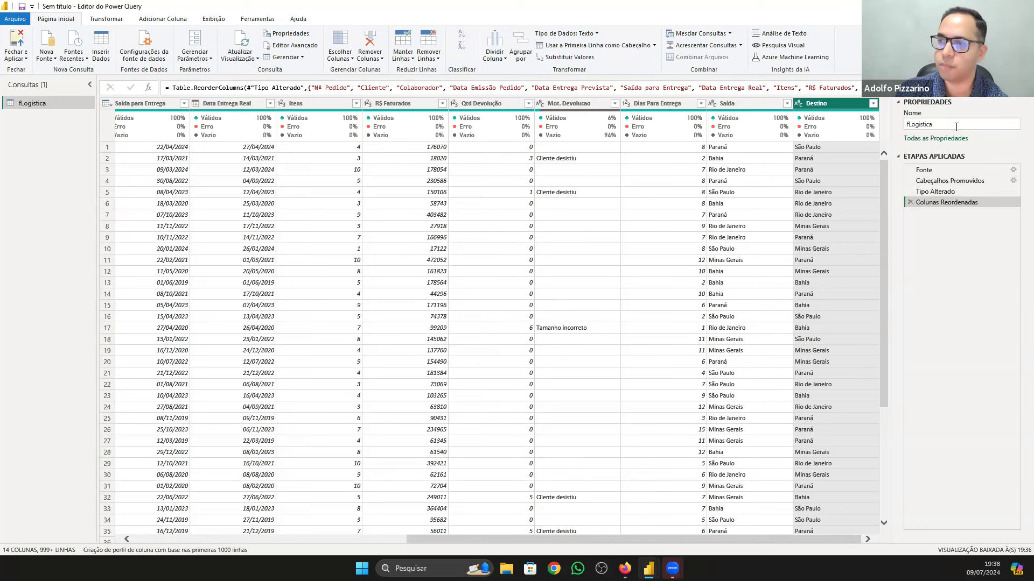
left_click(943, 170)
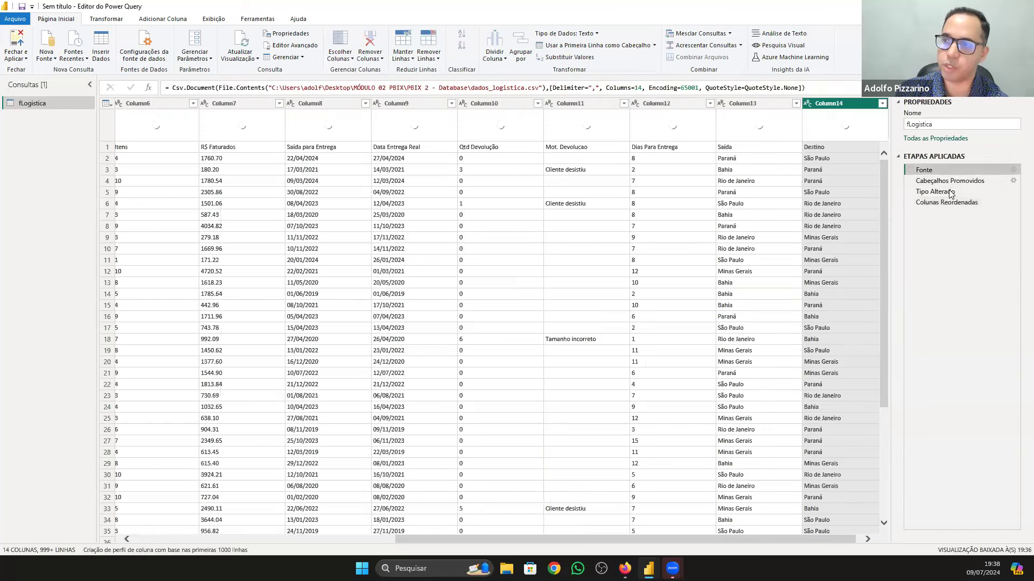
left_click(947, 203)
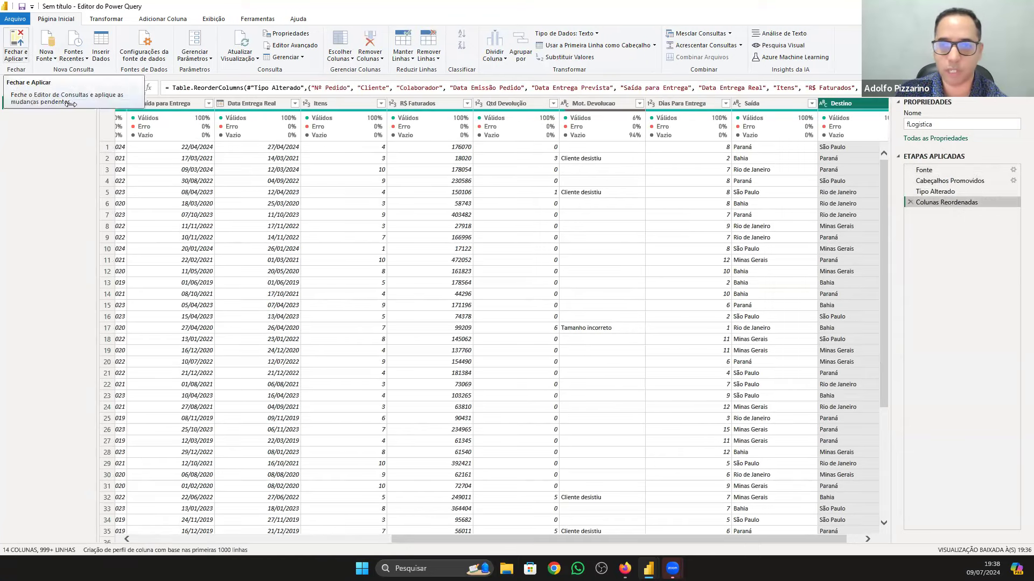
Step: Apply the query changes, close the Power Query editor and show the fLogistica data in Table view
left_click_drag(527, 539, 129, 510)
left_click(7, 56)
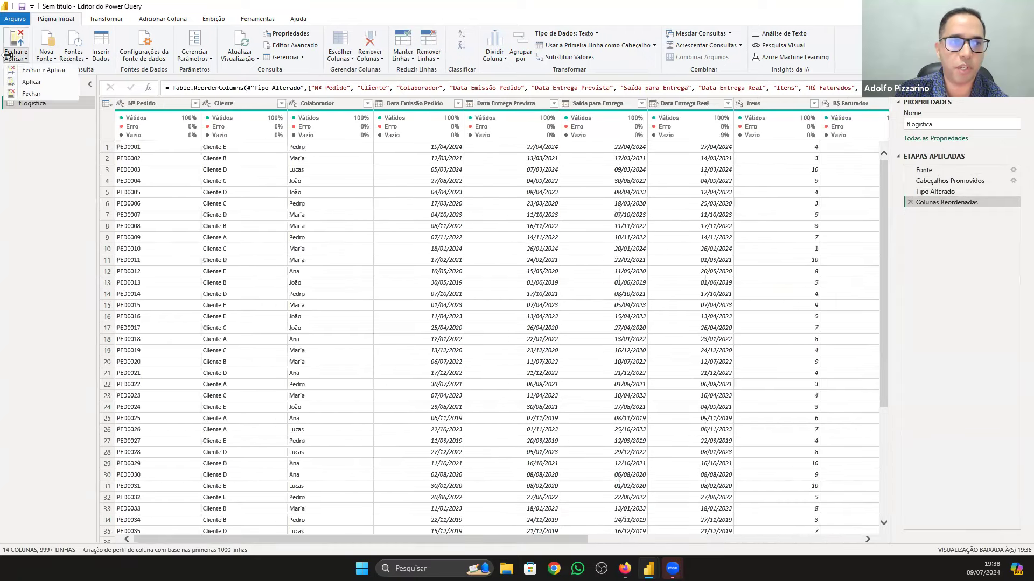
left_click(28, 65)
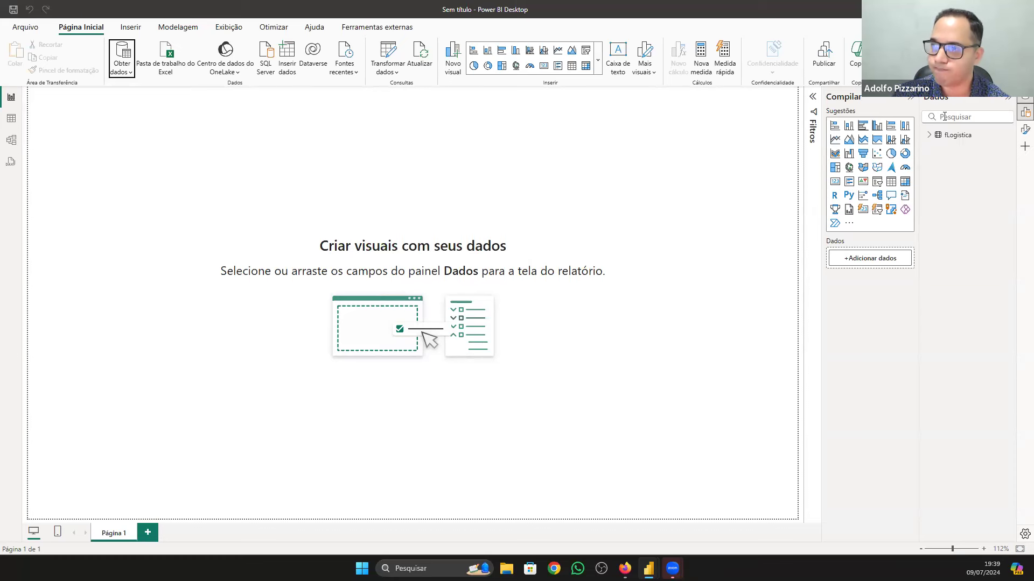
left_click(929, 135)
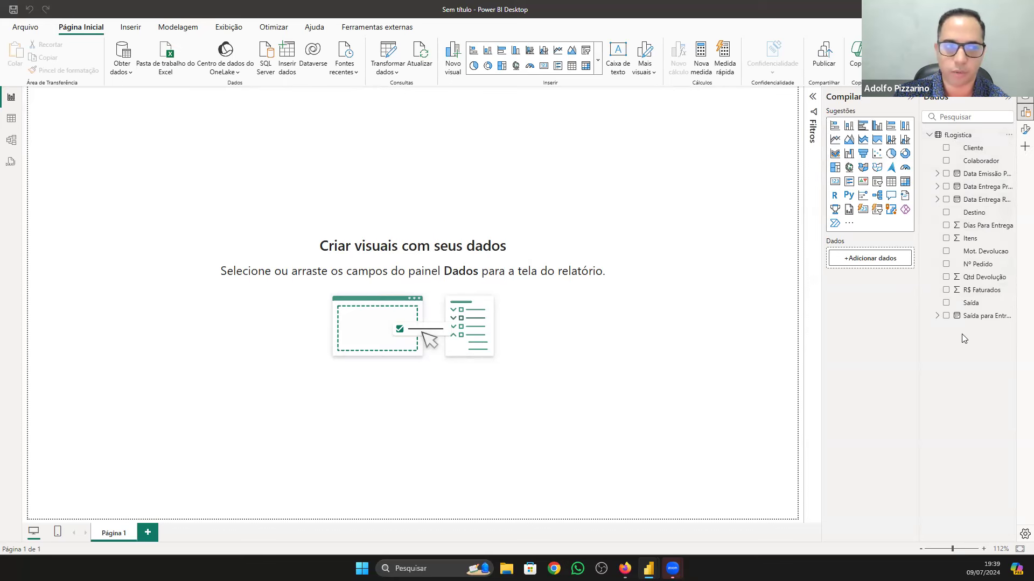
left_click(11, 119)
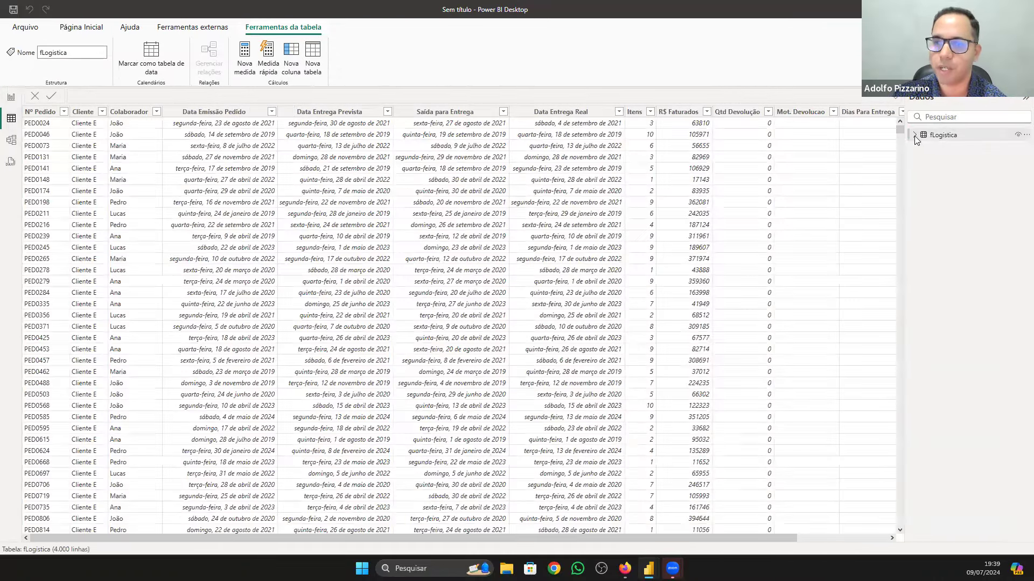
Step: Set the format of the Data Emissão Pedido and Data Entrega Prevista columns to *14/03/2001 (Short Date)
left_click(242, 112)
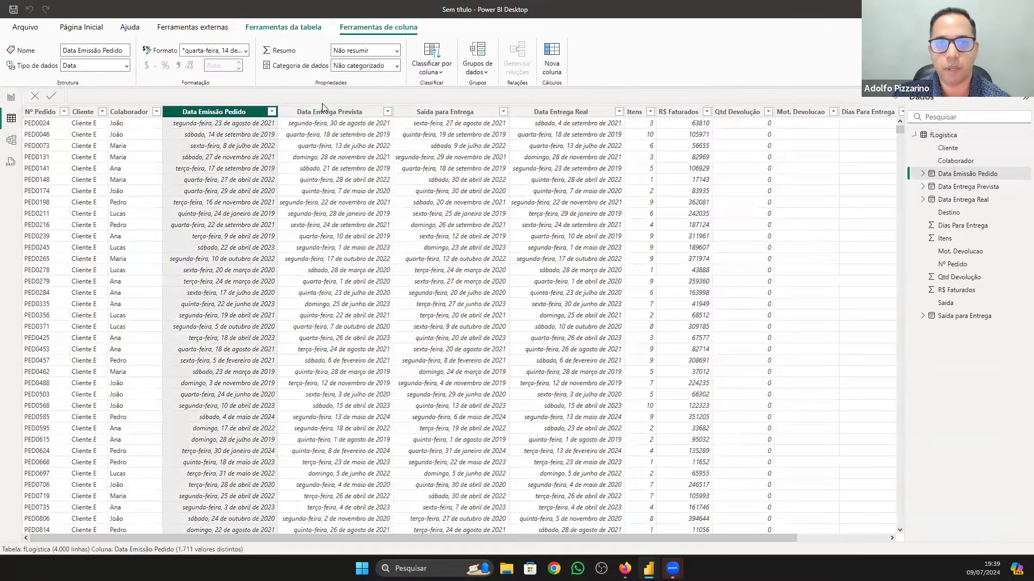
left_click(383, 115)
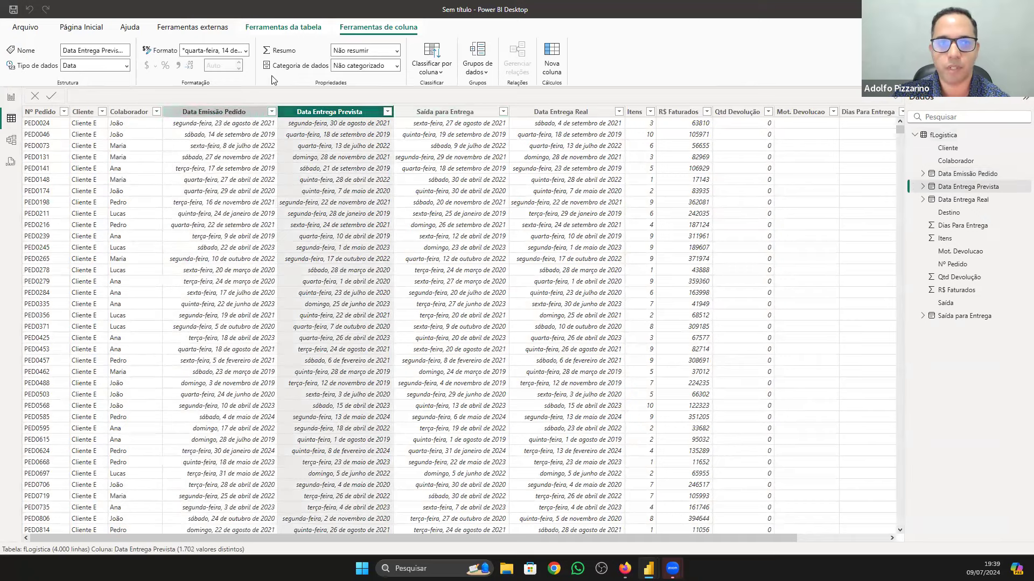
left_click(252, 112)
left_click(249, 52)
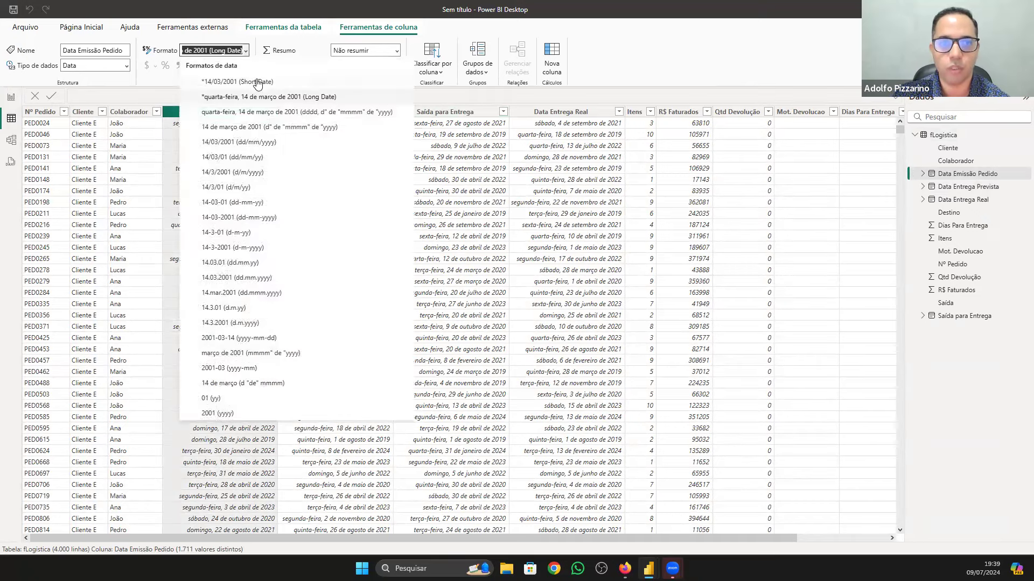
left_click(260, 80)
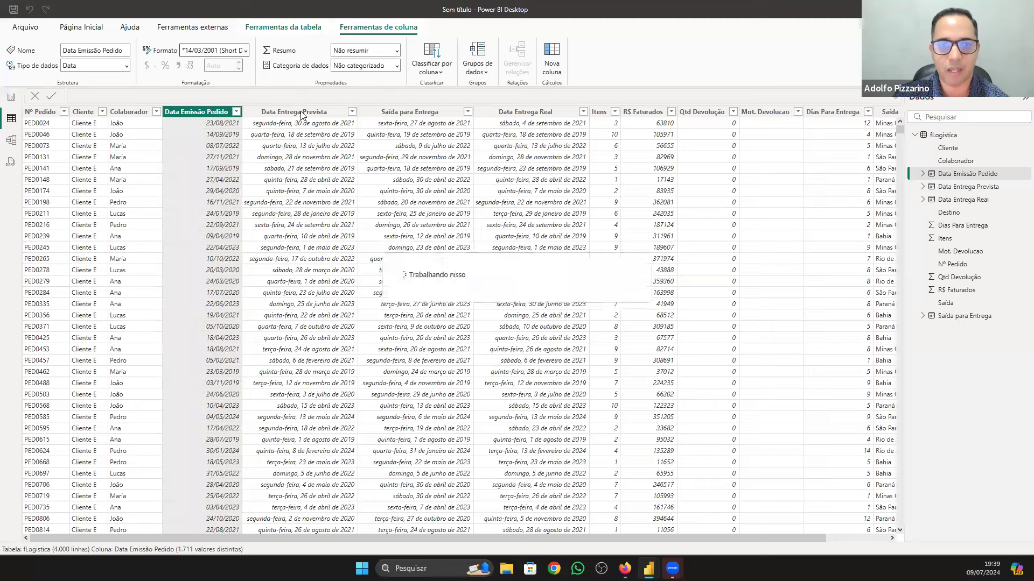
left_click(291, 111)
left_click(246, 52)
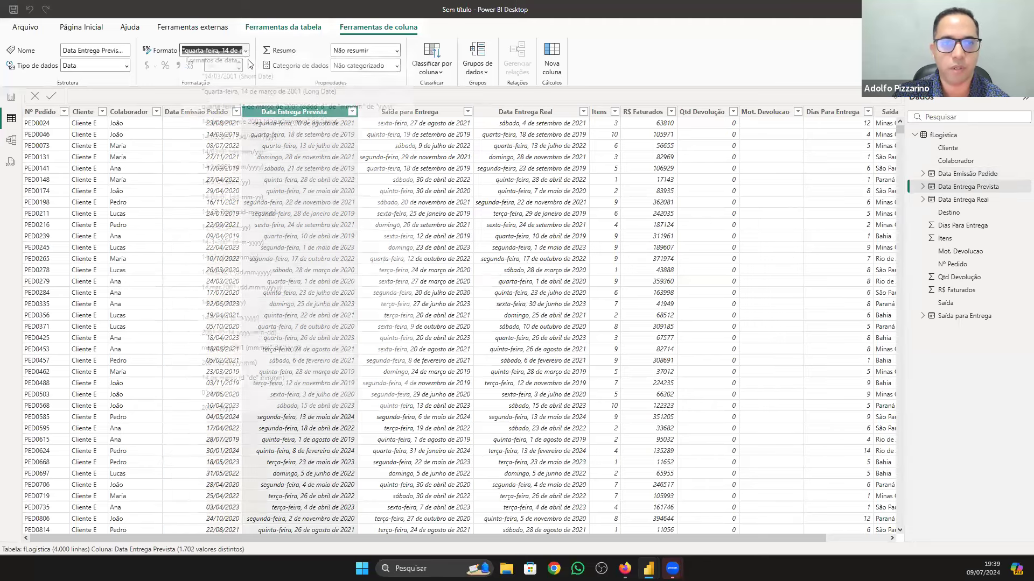
left_click(250, 81)
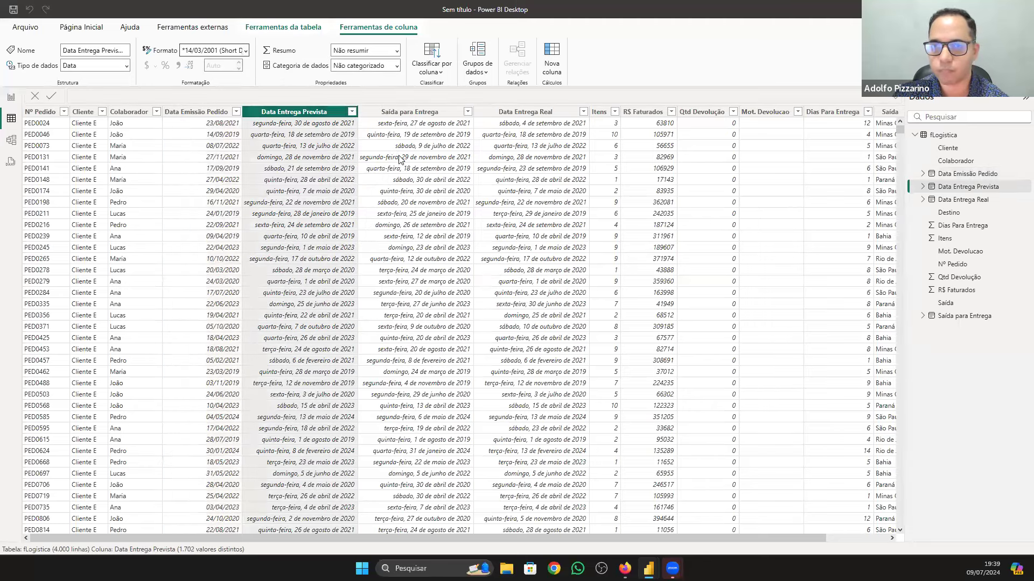
Step: Set the format of the Saída para Entrega and Data Entrega Real columns to *14/03/2001 (Short Date)
left_click(401, 113)
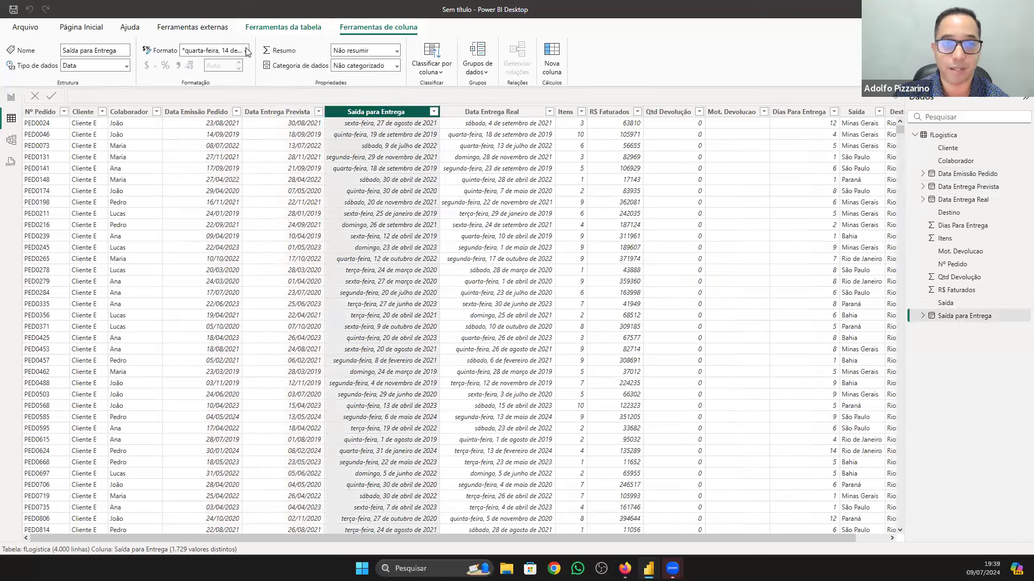
left_click(246, 51)
left_click(247, 82)
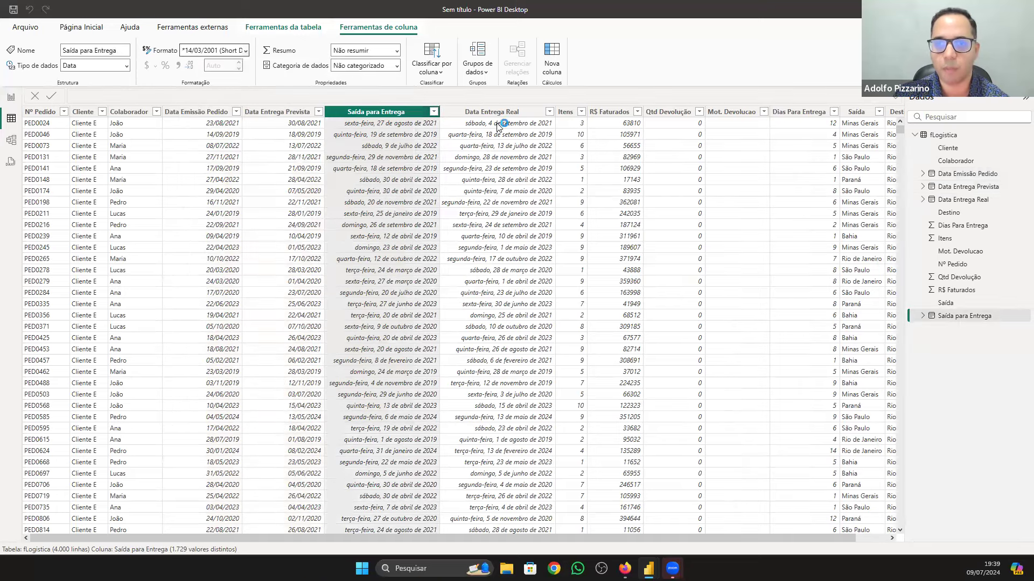
left_click(486, 114)
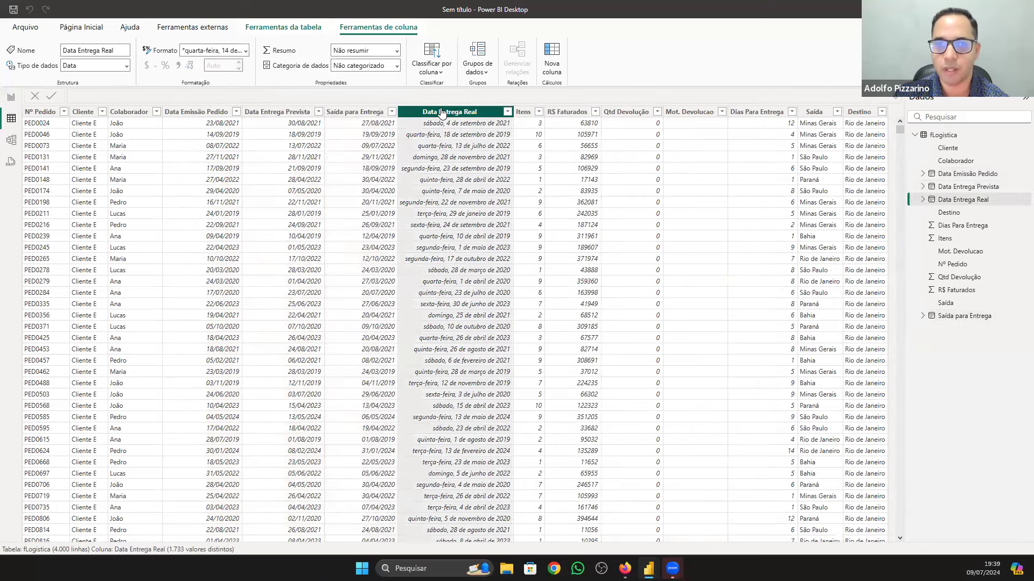
left_click(245, 51)
left_click(251, 82)
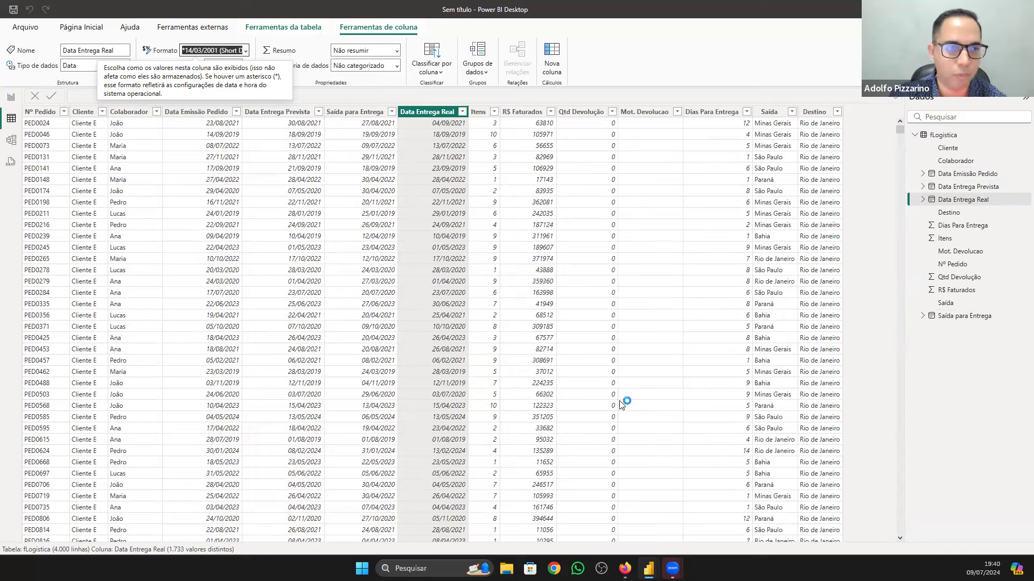
Step: Check the data type and format of each fLogistica column from Nº Pedido through Saída
left_click(54, 112)
left_click(80, 112)
left_click(127, 112)
left_click(196, 112)
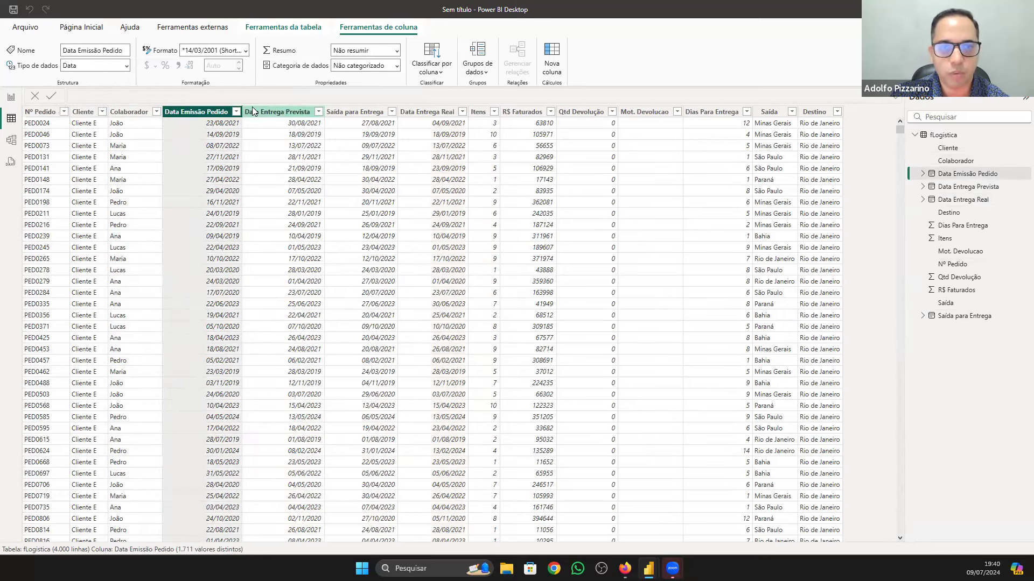
left_click(253, 112)
left_click(350, 112)
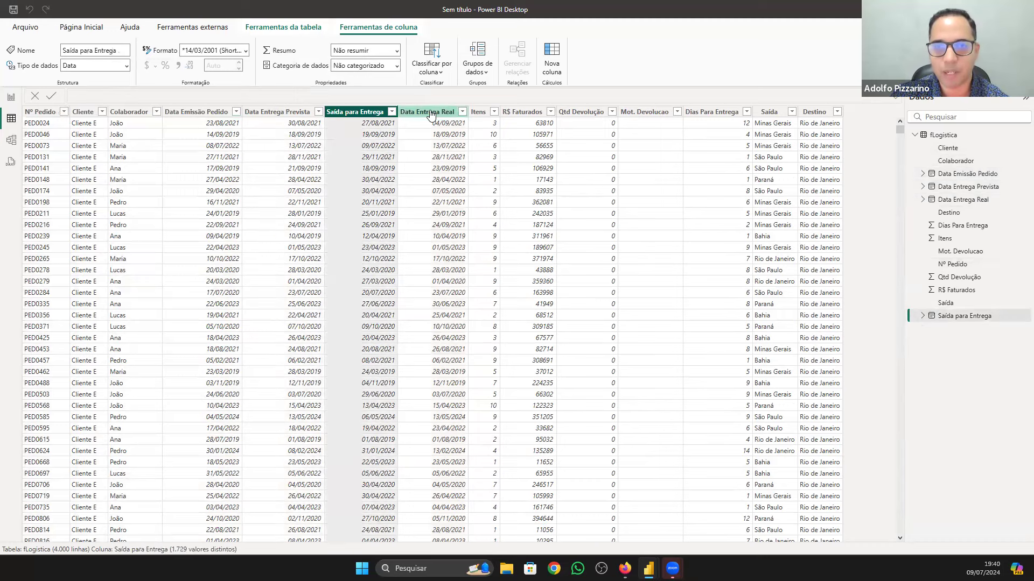
left_click(430, 112)
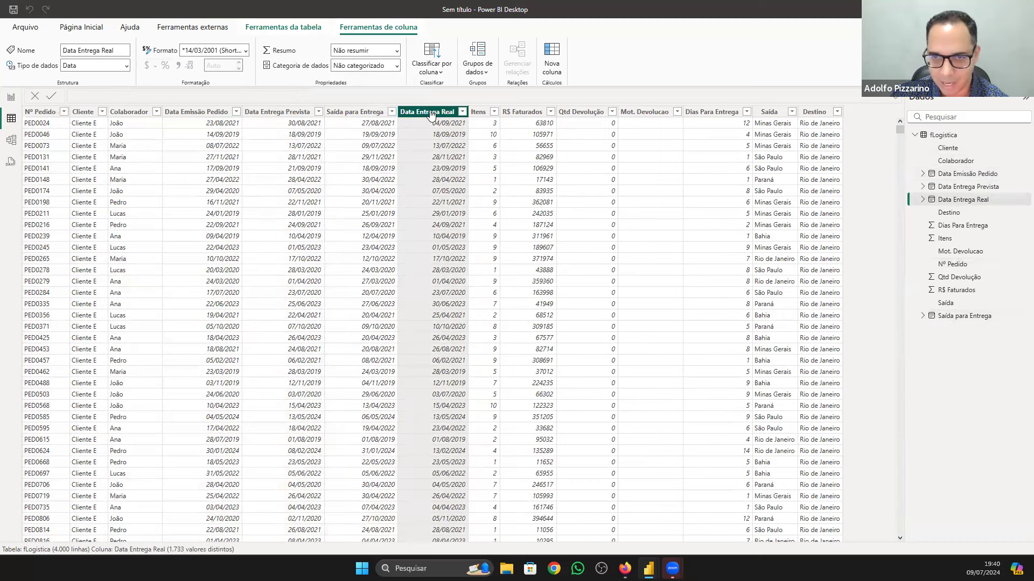
left_click(479, 112)
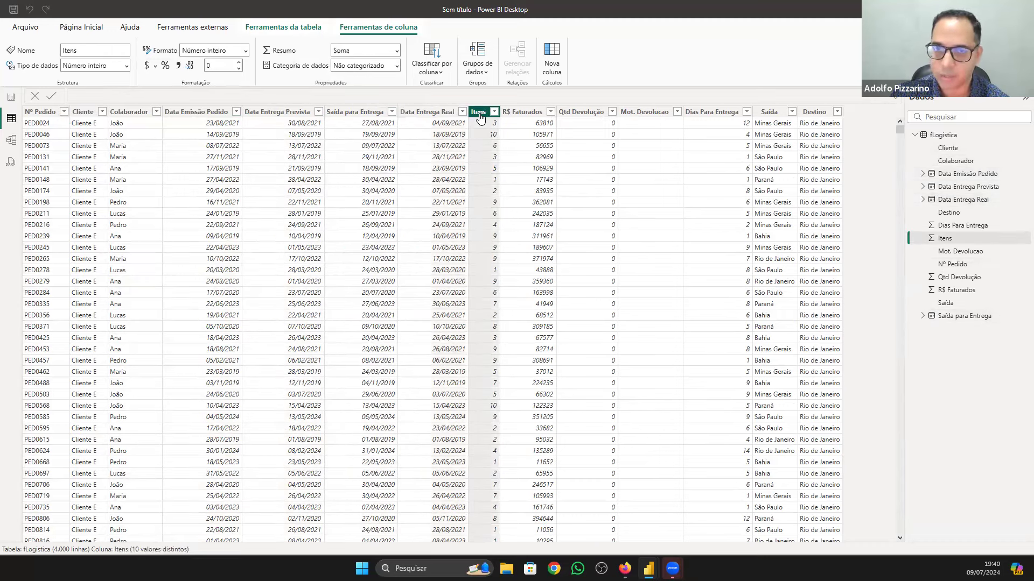
left_click(525, 112)
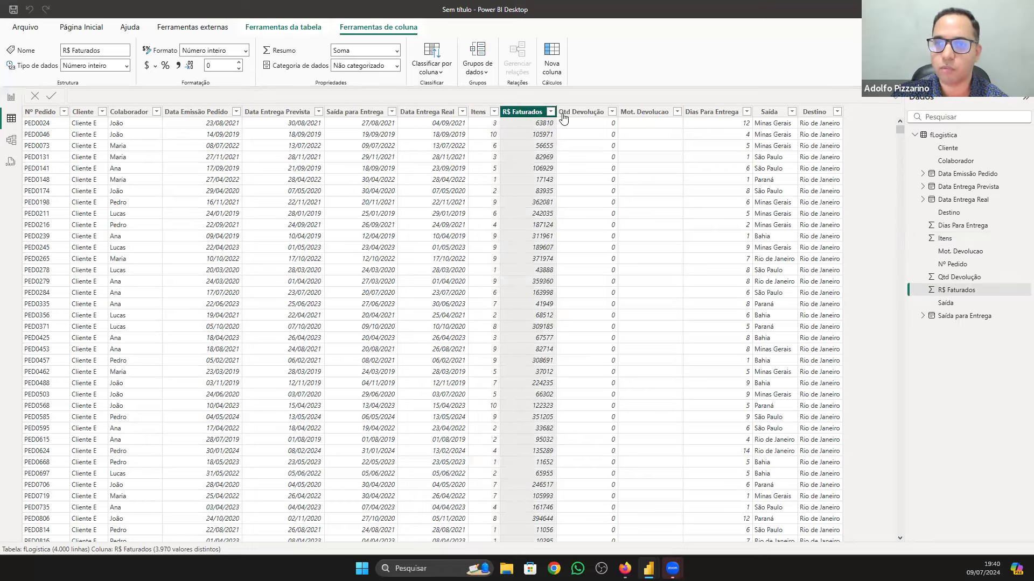
left_click(565, 116)
left_click(632, 113)
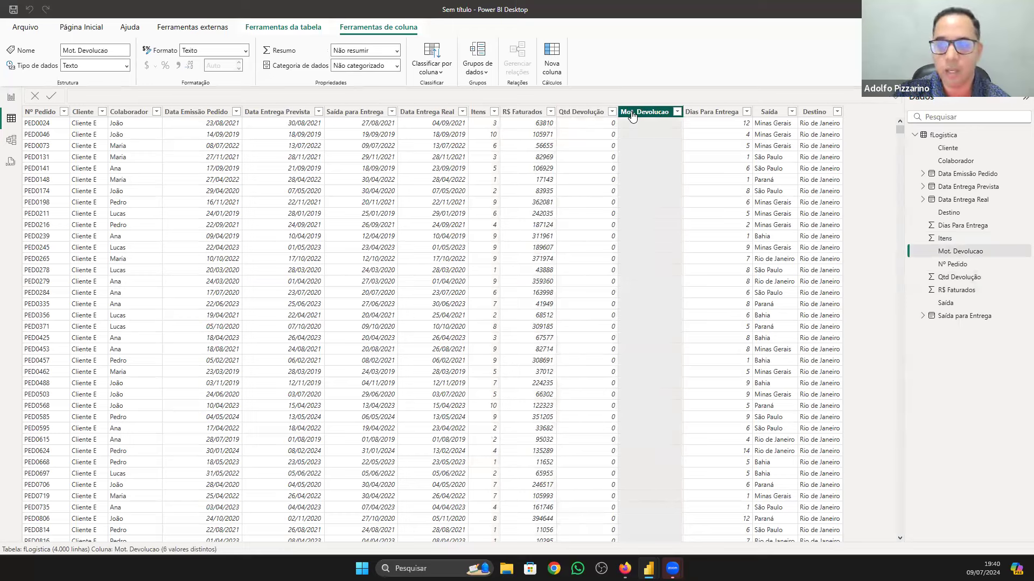
left_click(710, 113)
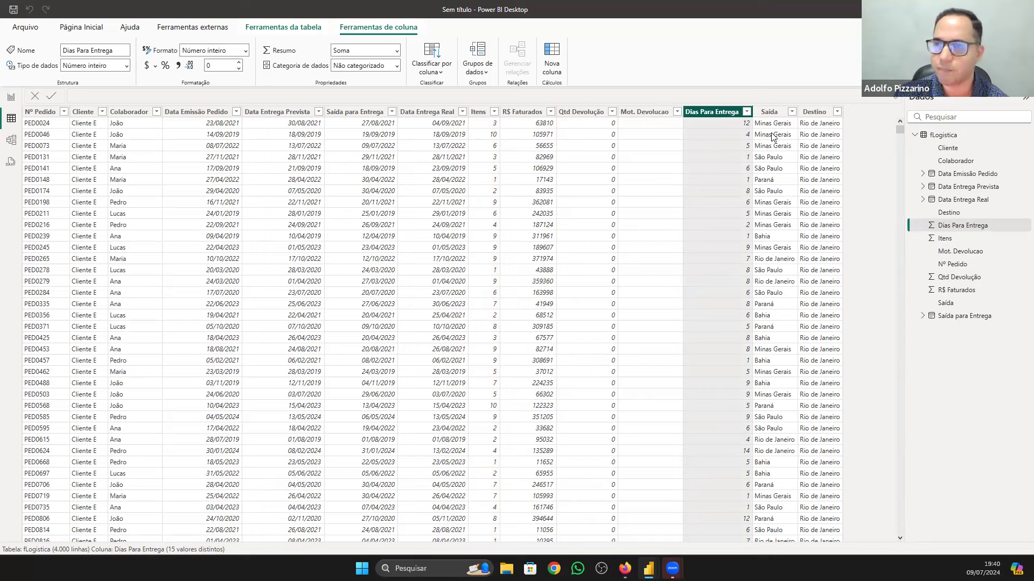
left_click(770, 111)
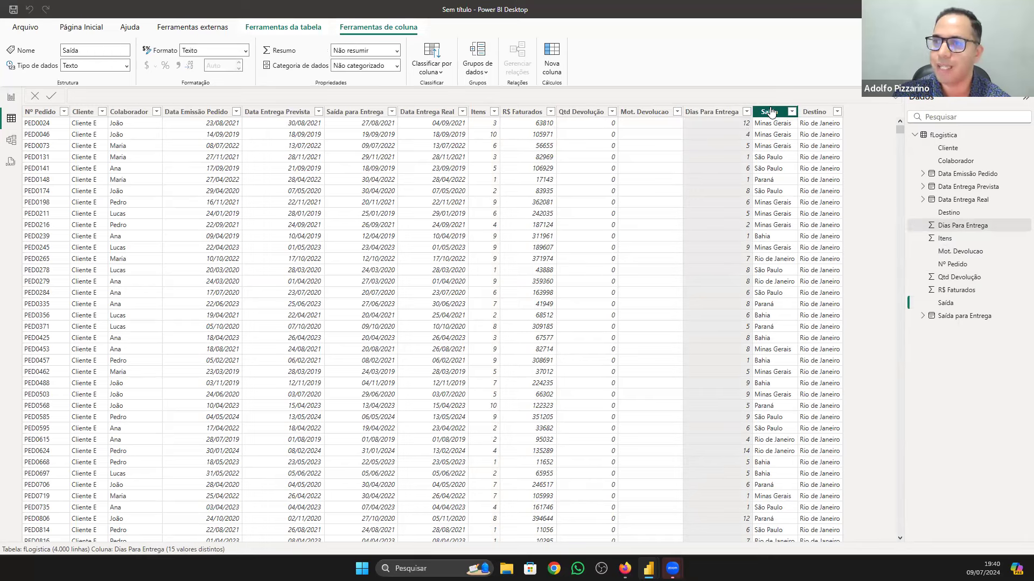
Step: Check the data type and format of the Destino column and look over the fLogistica field list
left_click(813, 112)
scroll(655, 250, "down", 3)
scroll(655, 250, "up", 3)
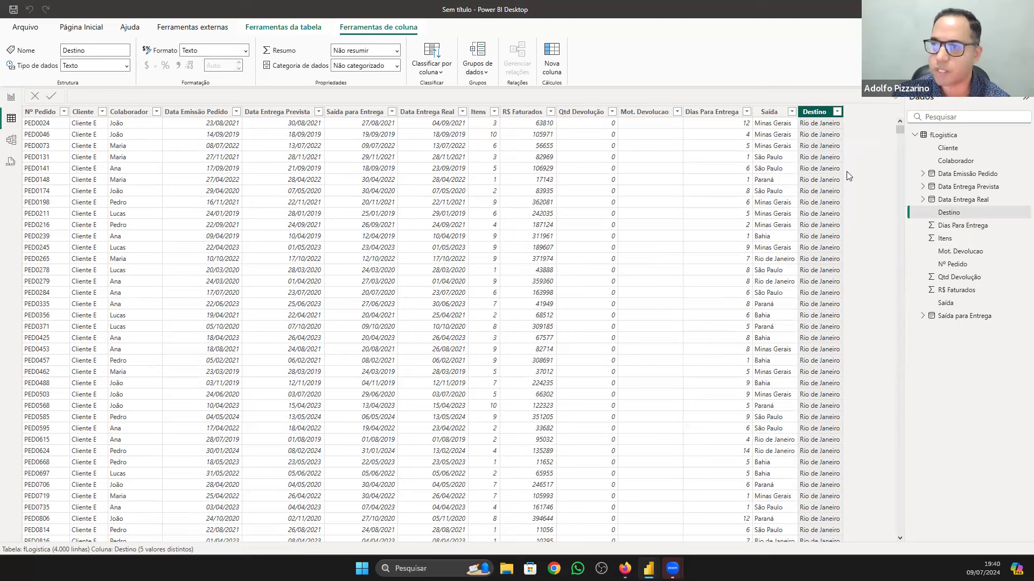
left_click(914, 136)
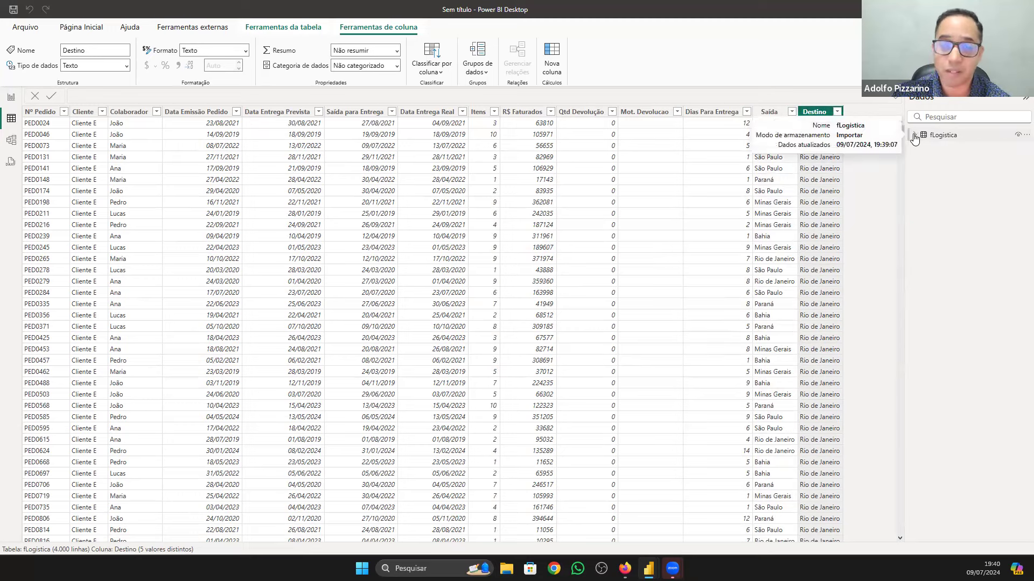
left_click(914, 136)
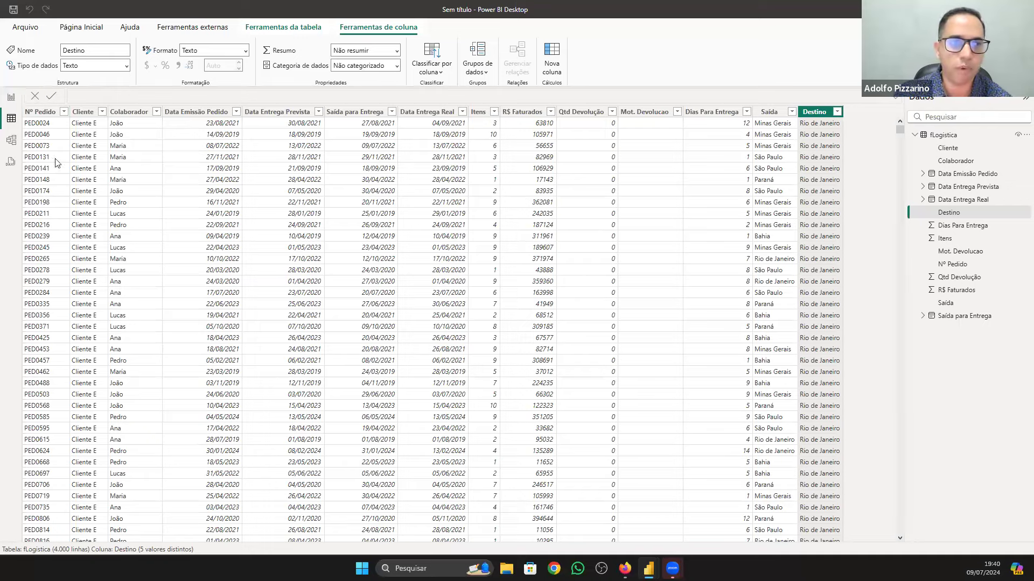
Step: Switch to Firefox to read the required metrics in the PBIX 2 - Situação do Problema PDF, and return to Power BI
left_click(11, 98)
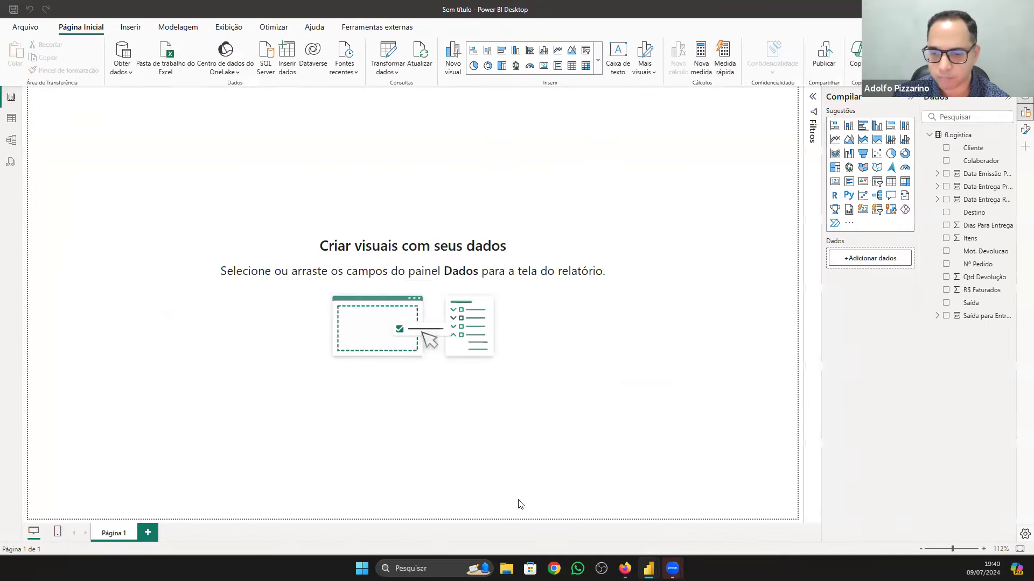
left_click(625, 568)
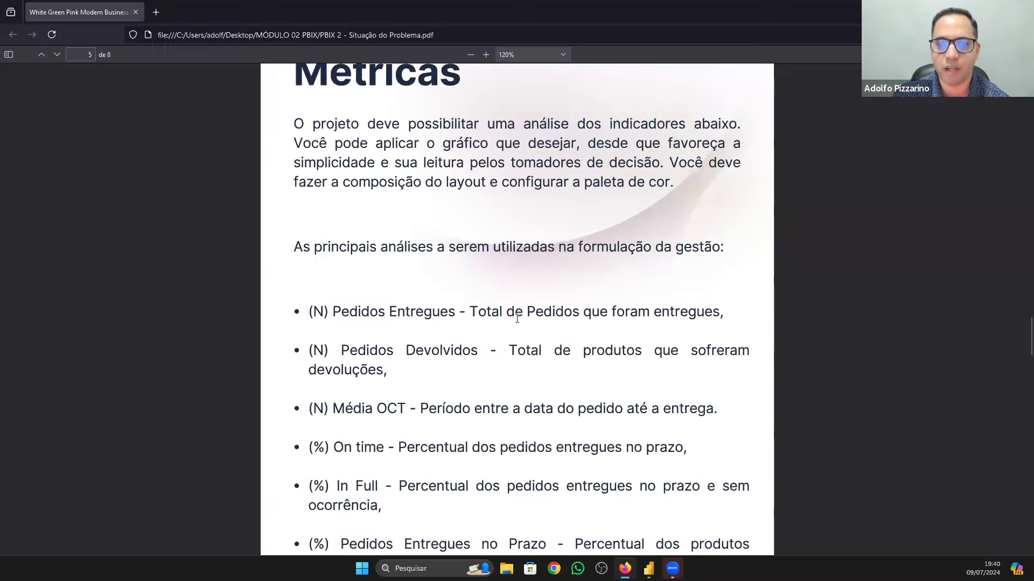
scroll(509, 305, "down", 3)
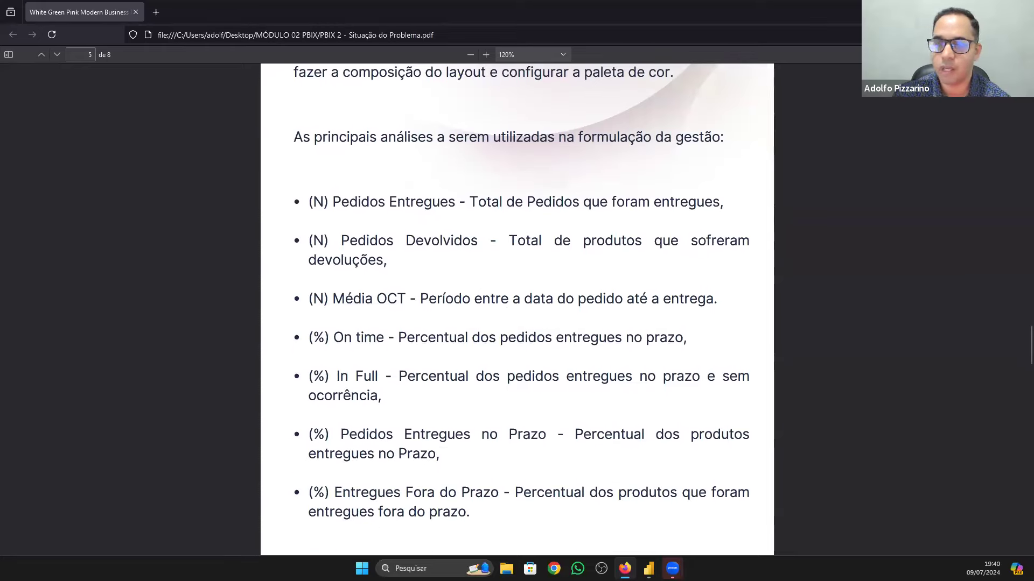
key("alt+Tab")
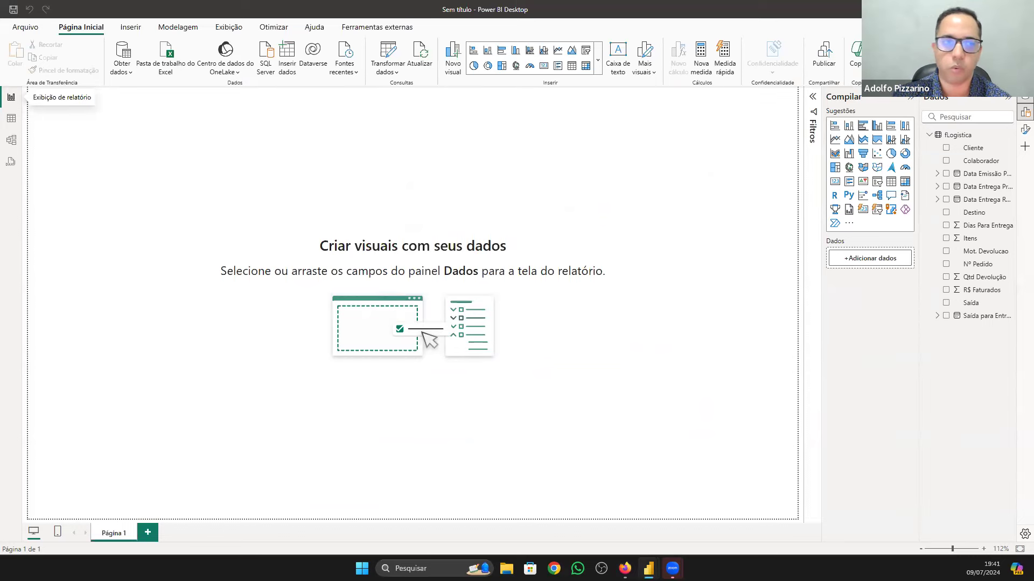
Step: Create a blank table named Medidas_Gerais from Table view and load it into the model
left_click(11, 118)
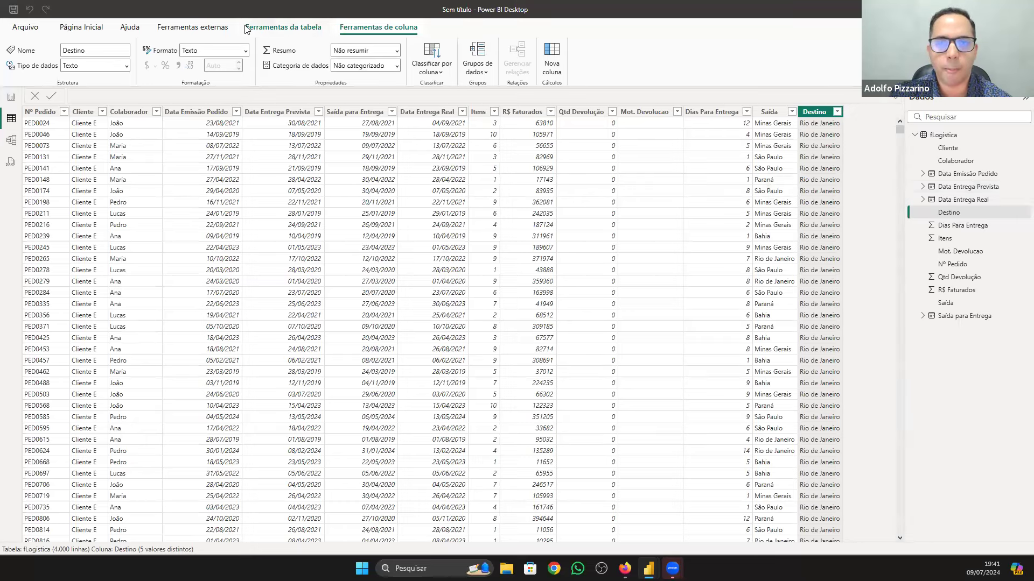
left_click(73, 30)
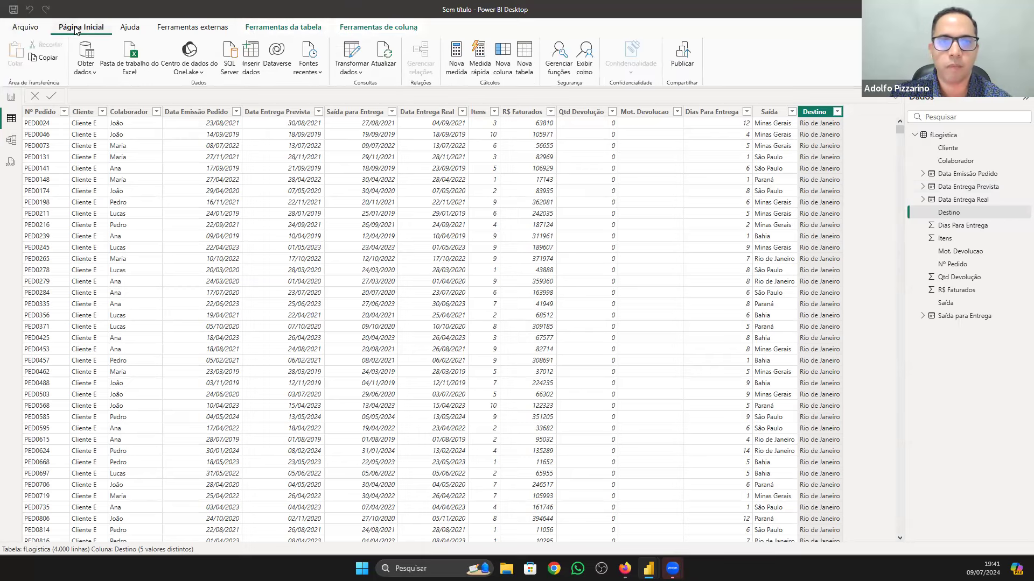
left_click(252, 52)
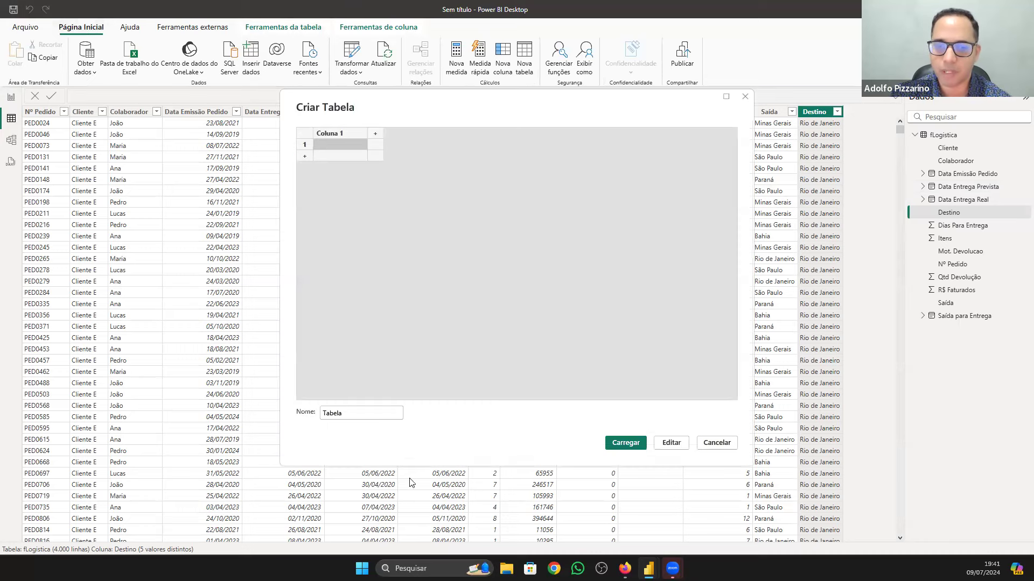
left_click_drag(355, 411, 292, 415)
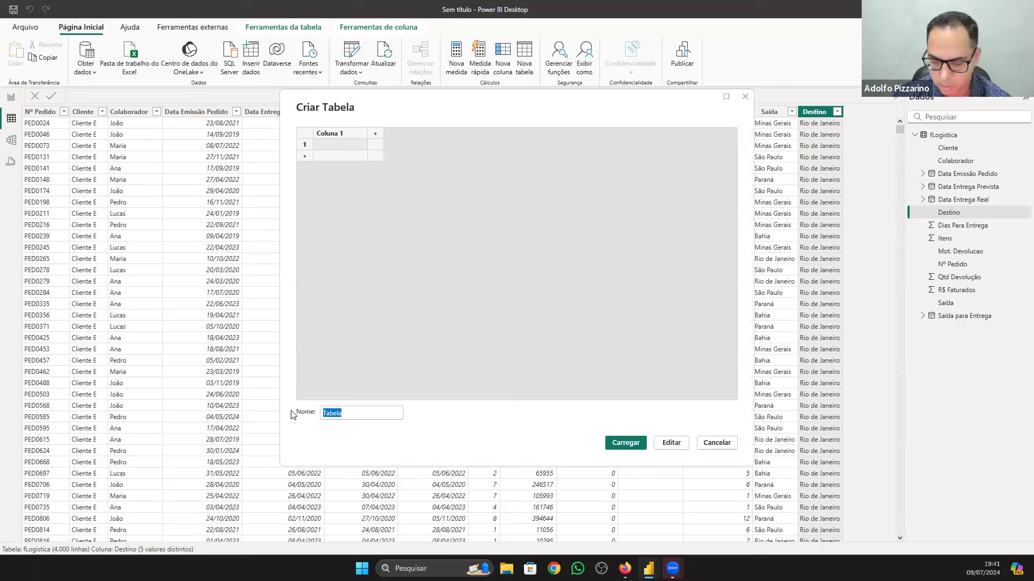
type("Medidas")
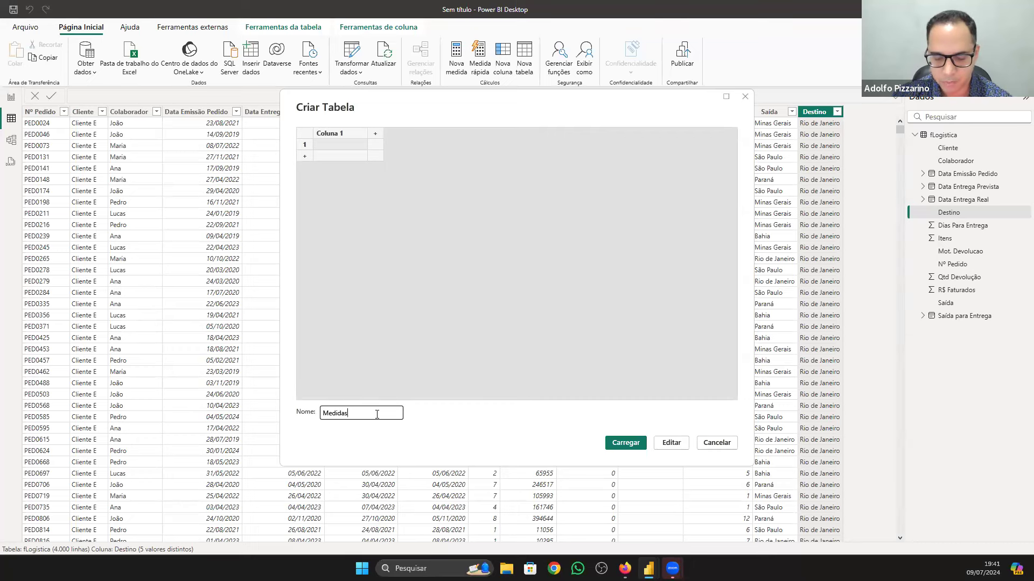
type("Gerai")
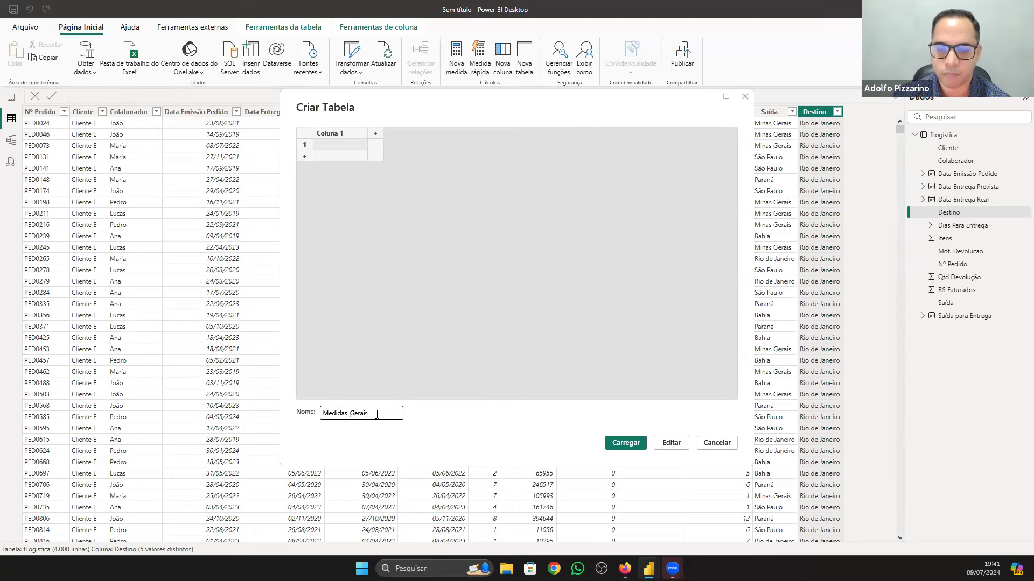
type("s")
left_click(625, 443)
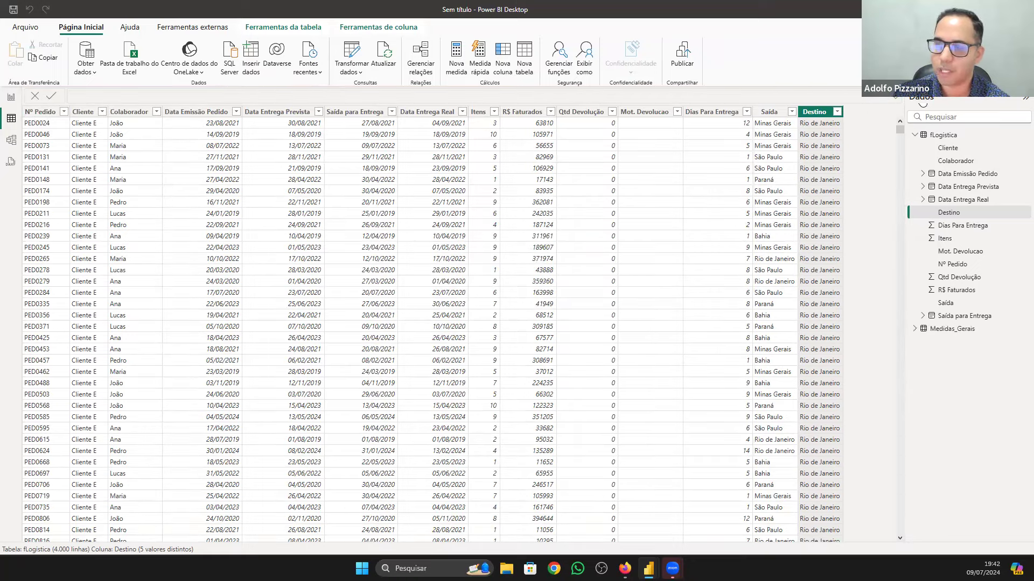
Step: Inspect the Medidas_Gerais table with its Coluna 1 column and the Itens column of fLogistica
left_click(915, 328)
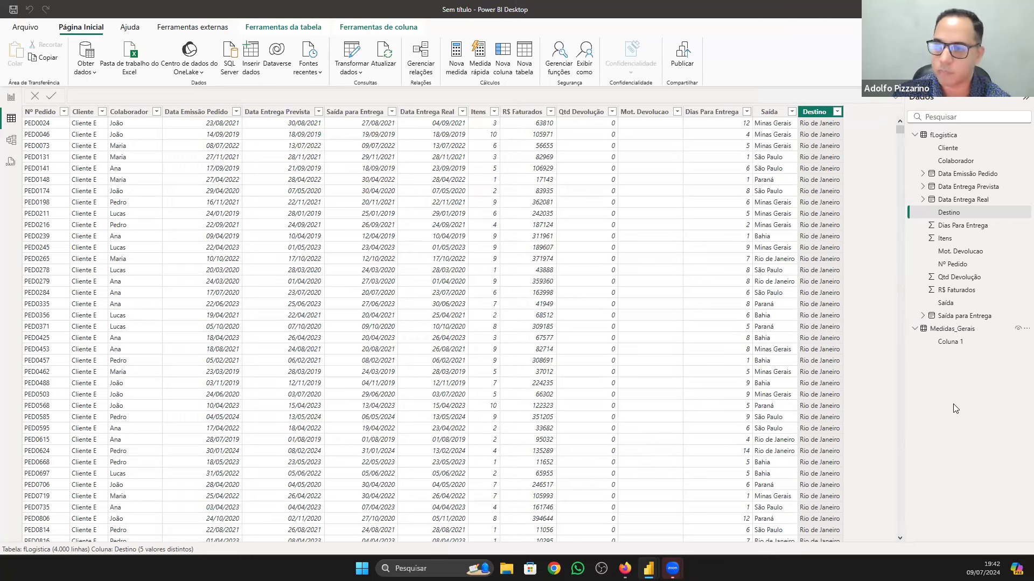
left_click(953, 343)
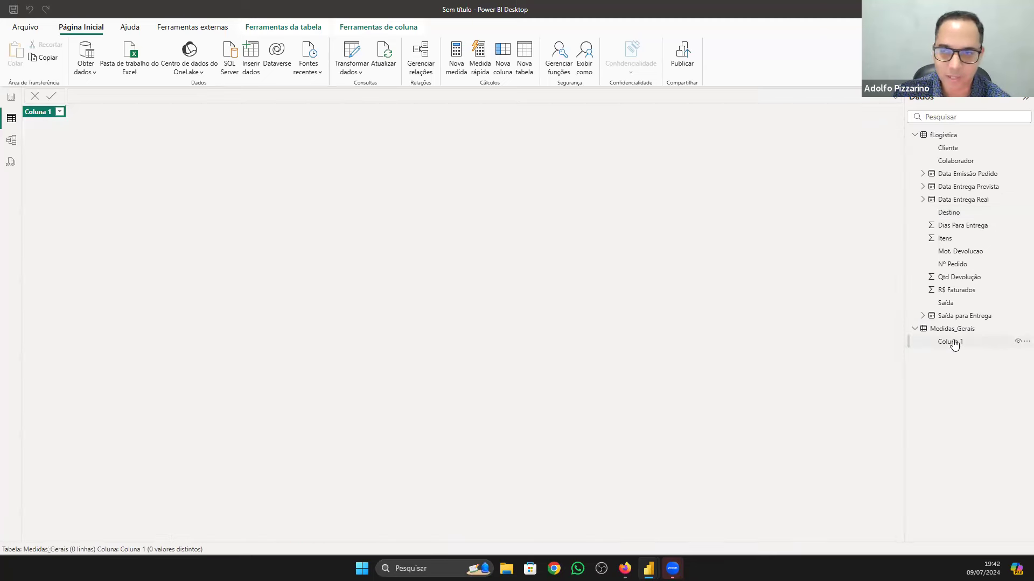
left_click(952, 329)
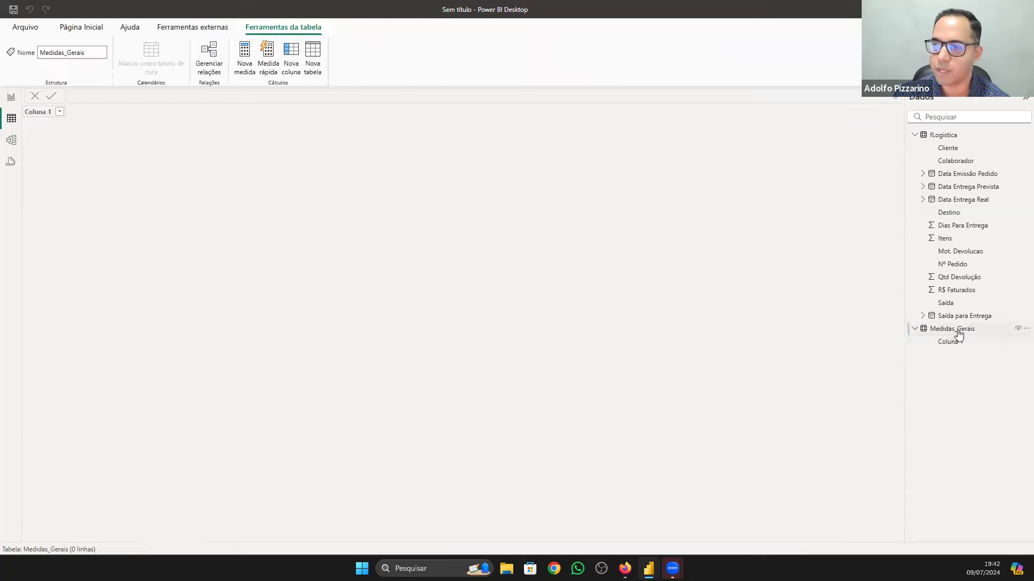
left_click(948, 138)
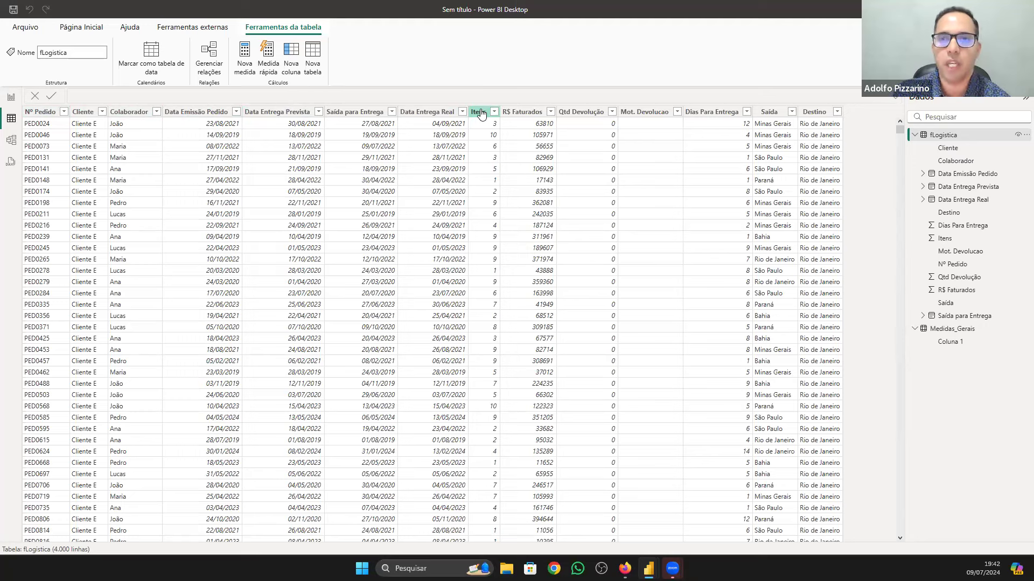
left_click(481, 114)
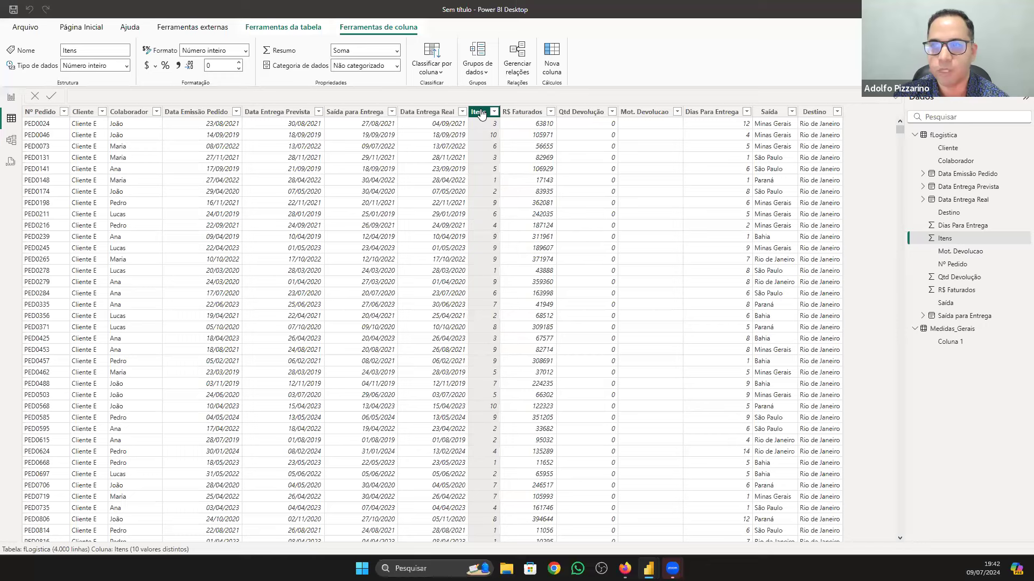
Step: Add a new measure to the Medidas_Gerais table and name it Pedidos Entregues
left_click(934, 331)
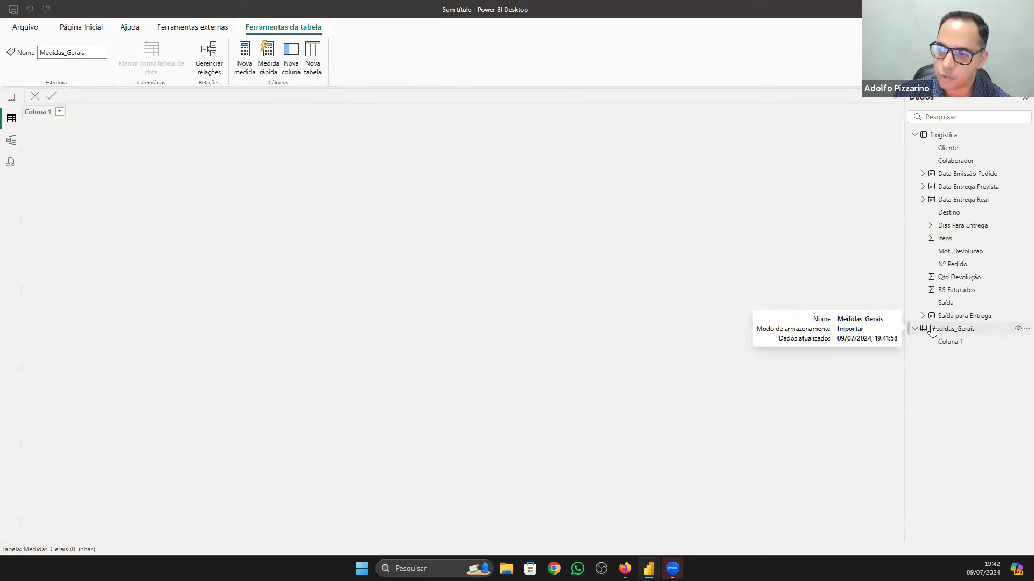
right_click(932, 331)
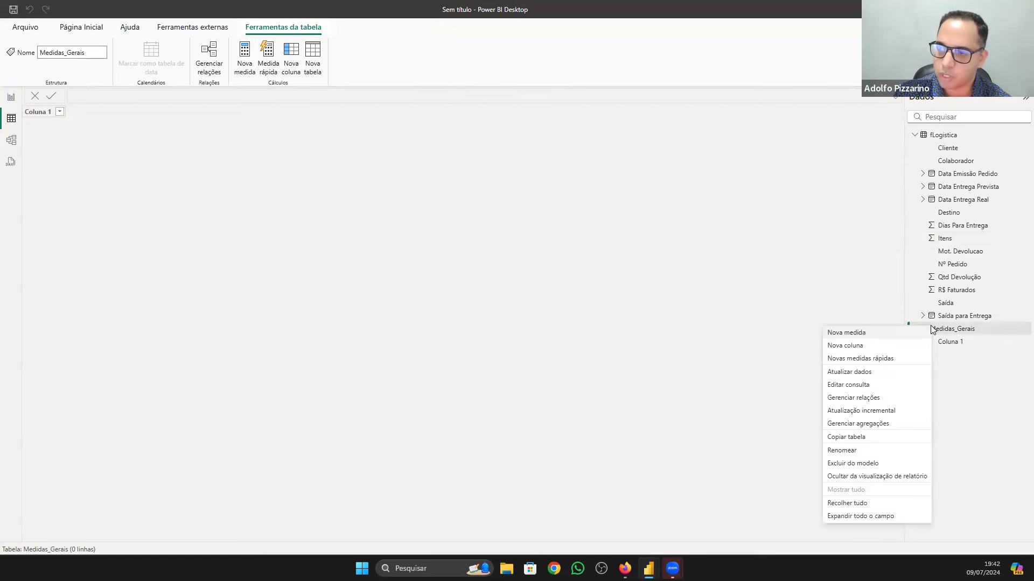
left_click(856, 333)
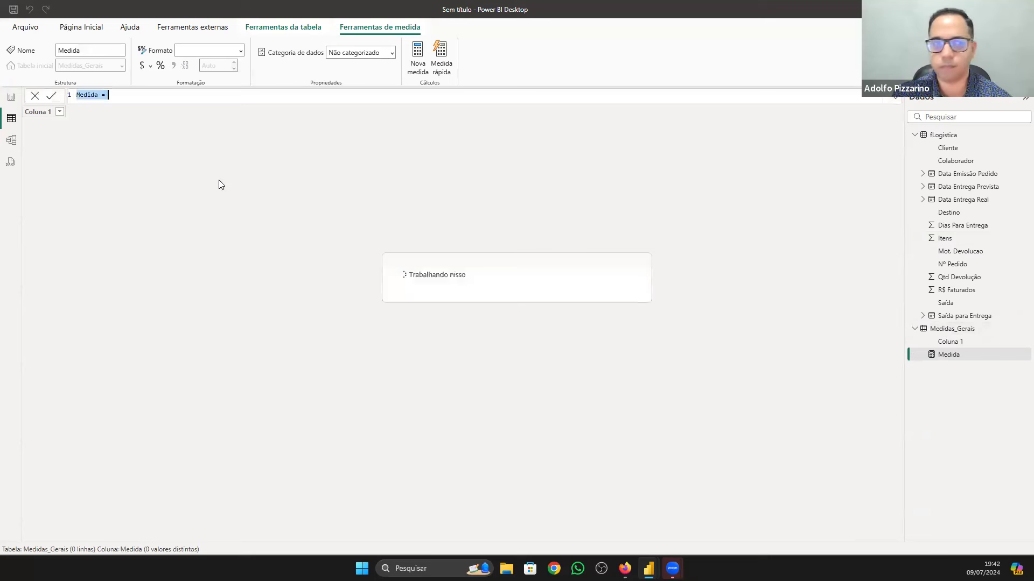
type("Pe")
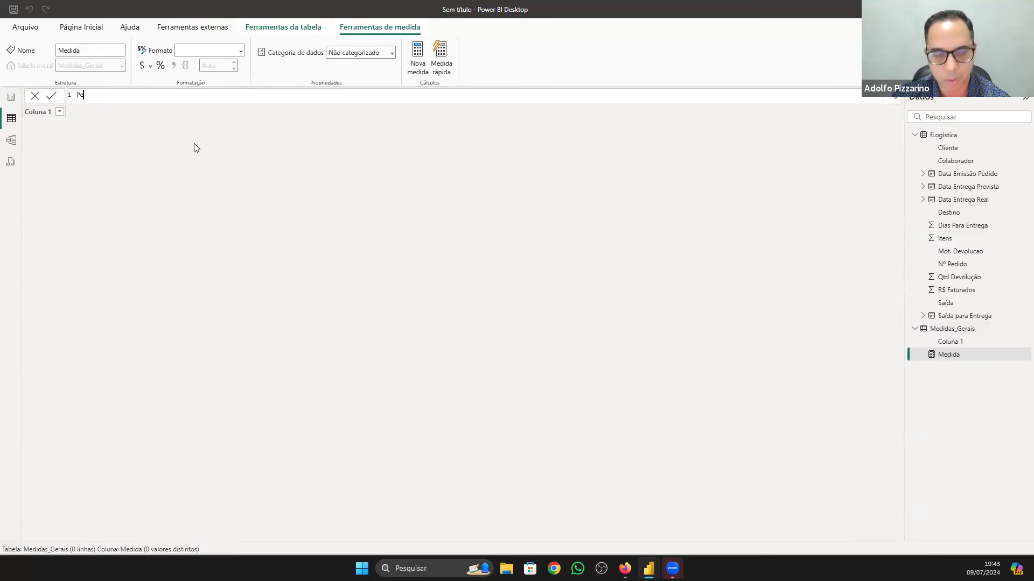
type("didos En")
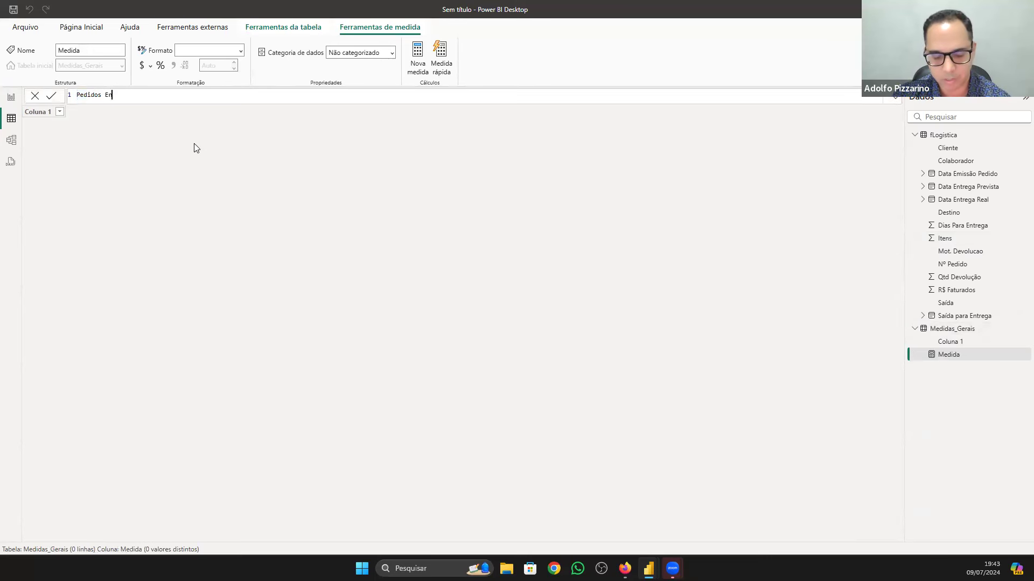
type("tregues  ")
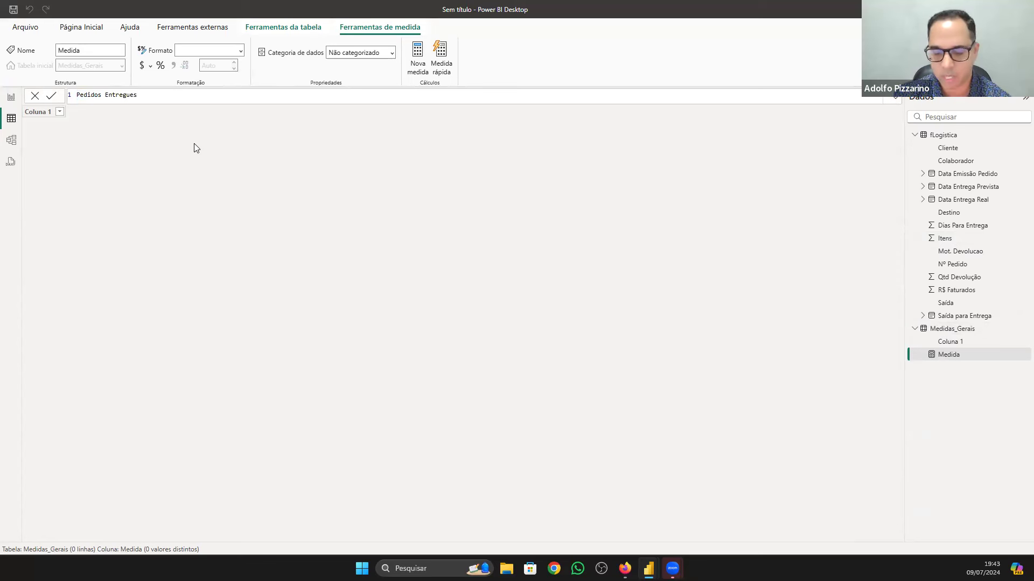
type("=")
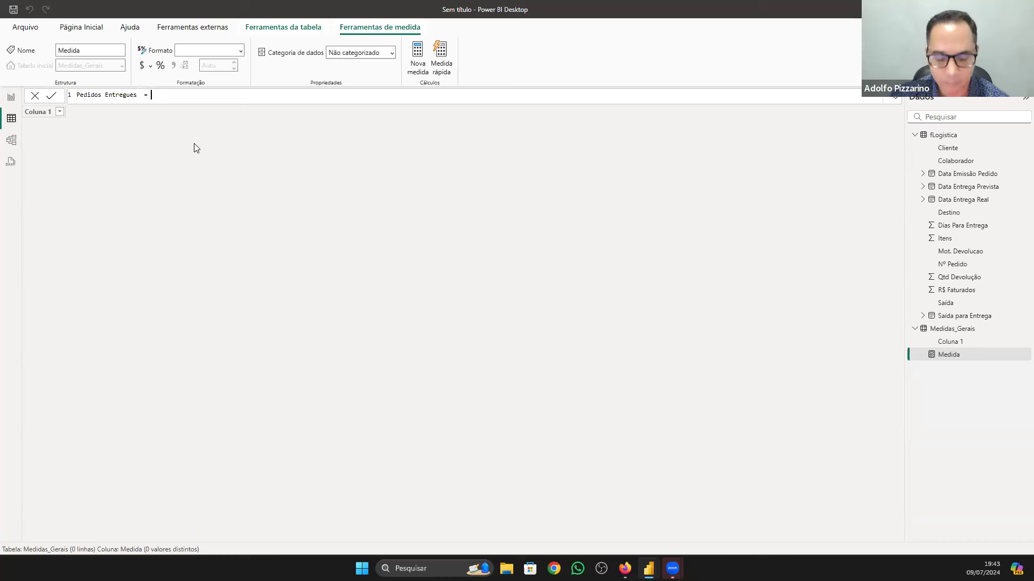
Step: Define the Pedidos Entregues measure as SUM(fLogistica[Itens]) and commit the formula
type("sum")
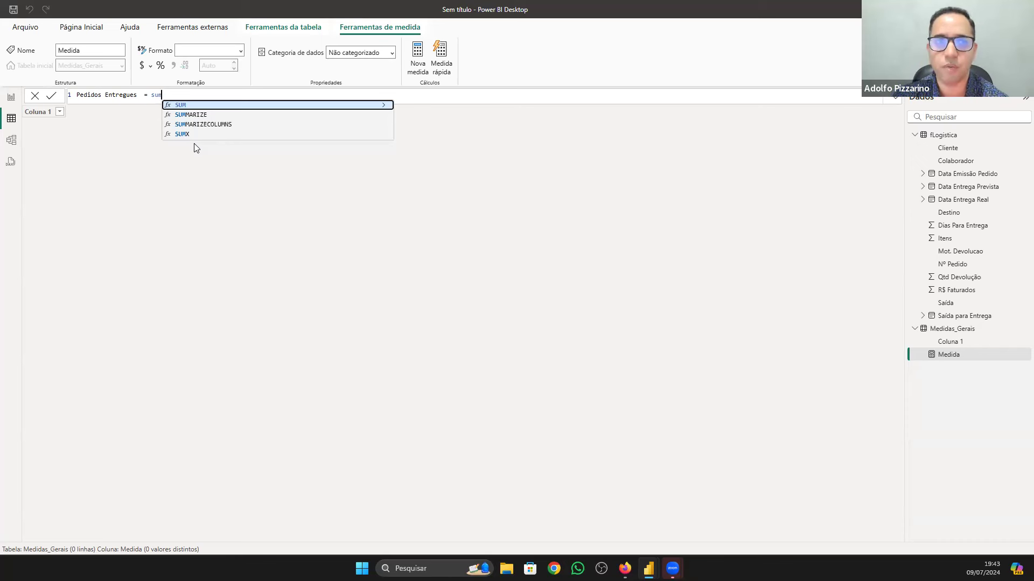
key("Tab")
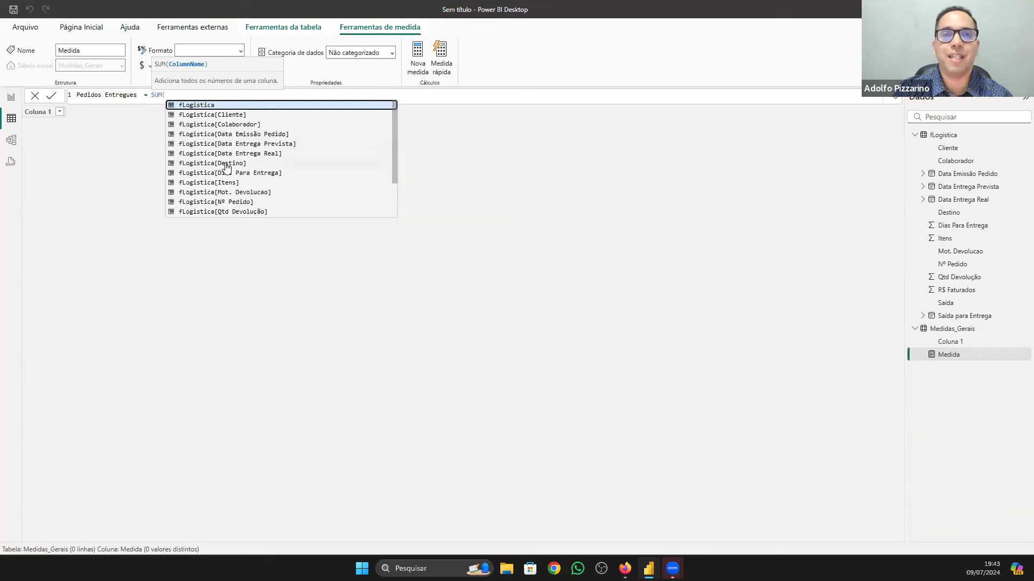
left_click(269, 183)
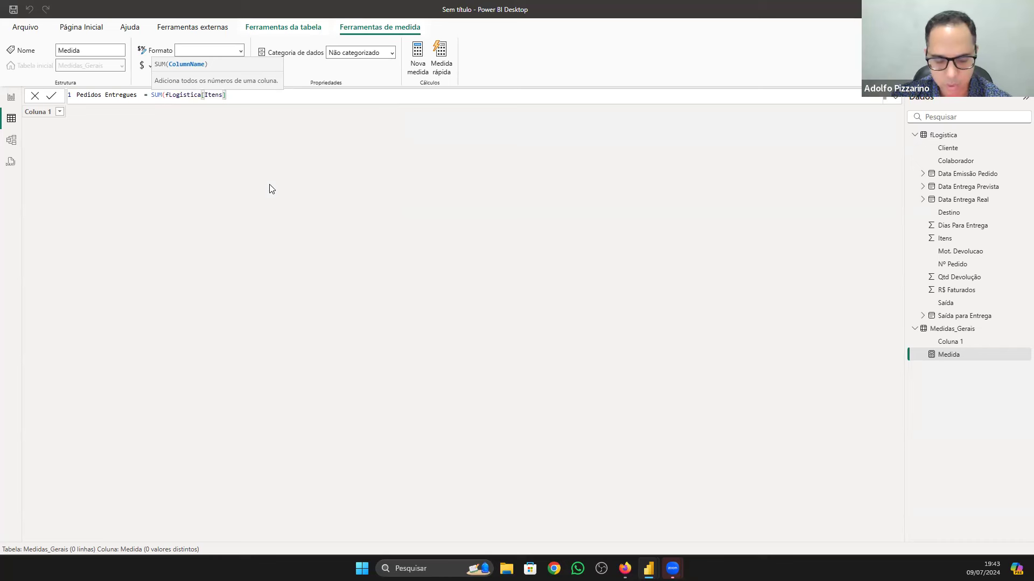
type(")")
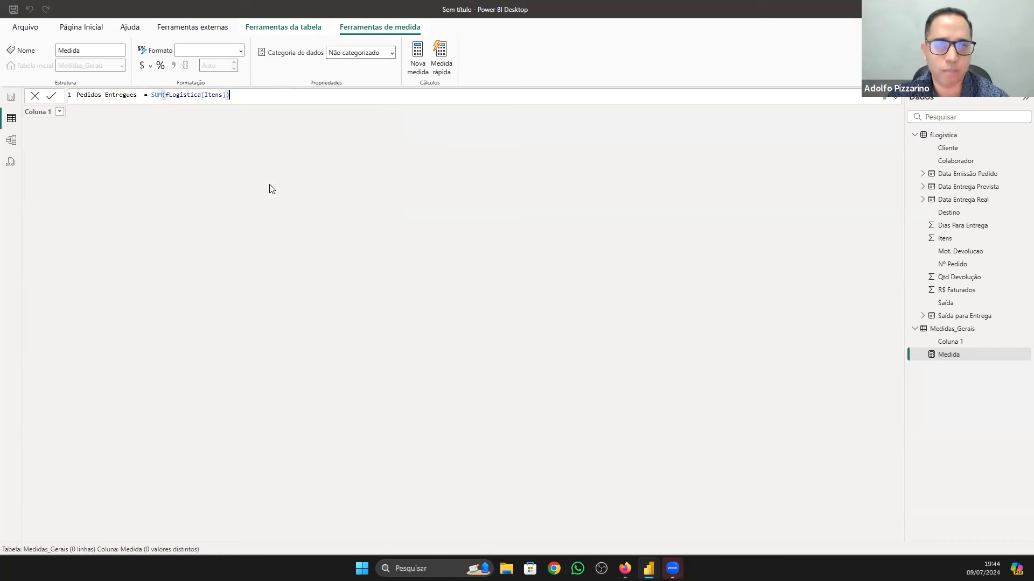
key("Return")
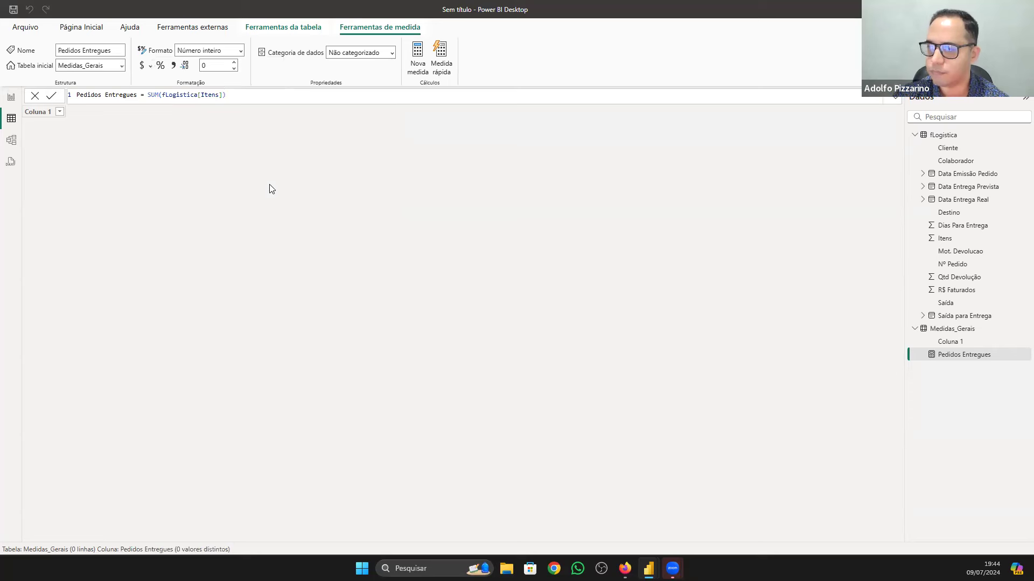
Step: Delete Coluna 1 from the Medidas_Gerais table in the model and return to Report view
left_click(948, 357)
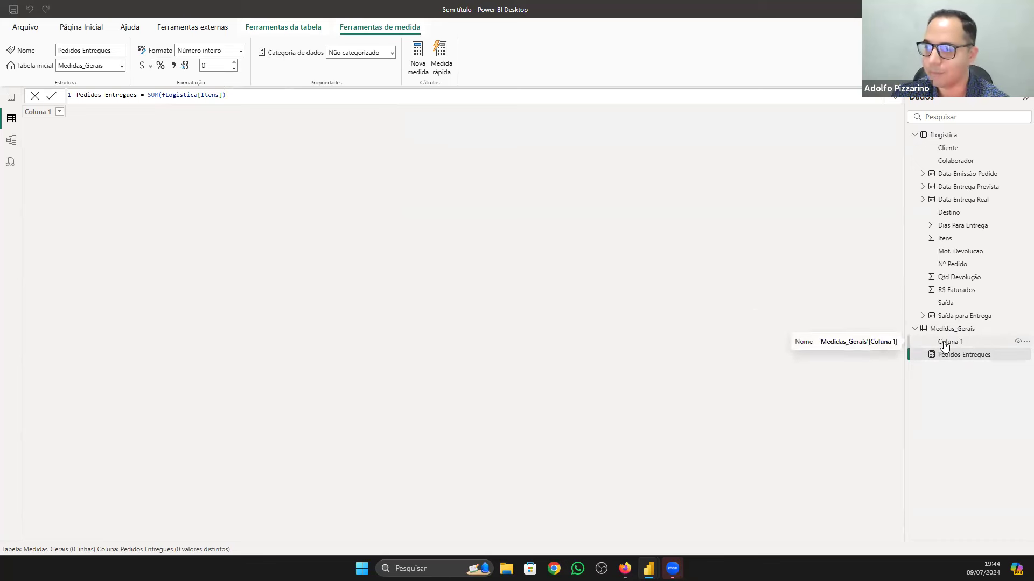
left_click(1018, 343)
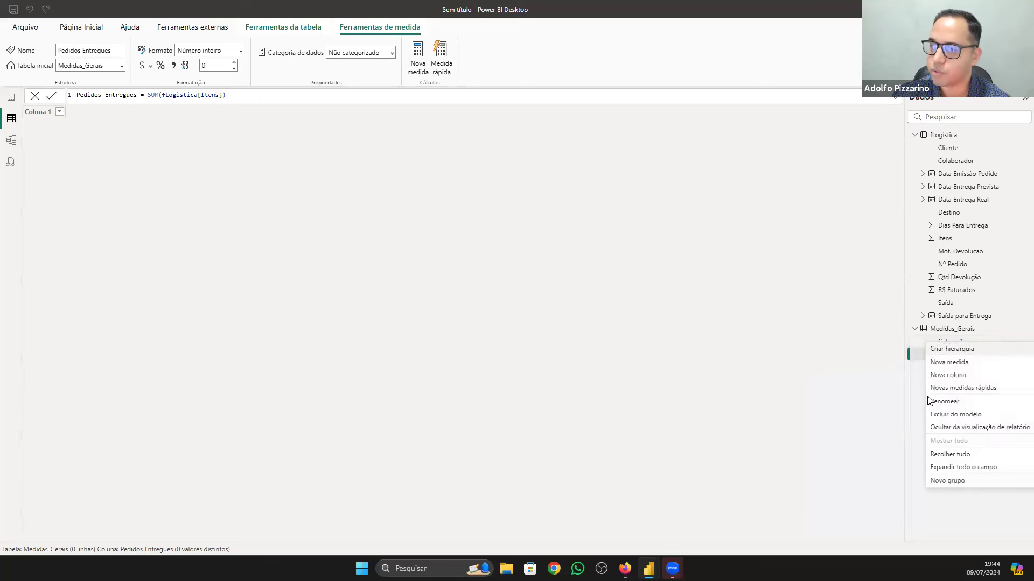
left_click(993, 415)
left_click(573, 309)
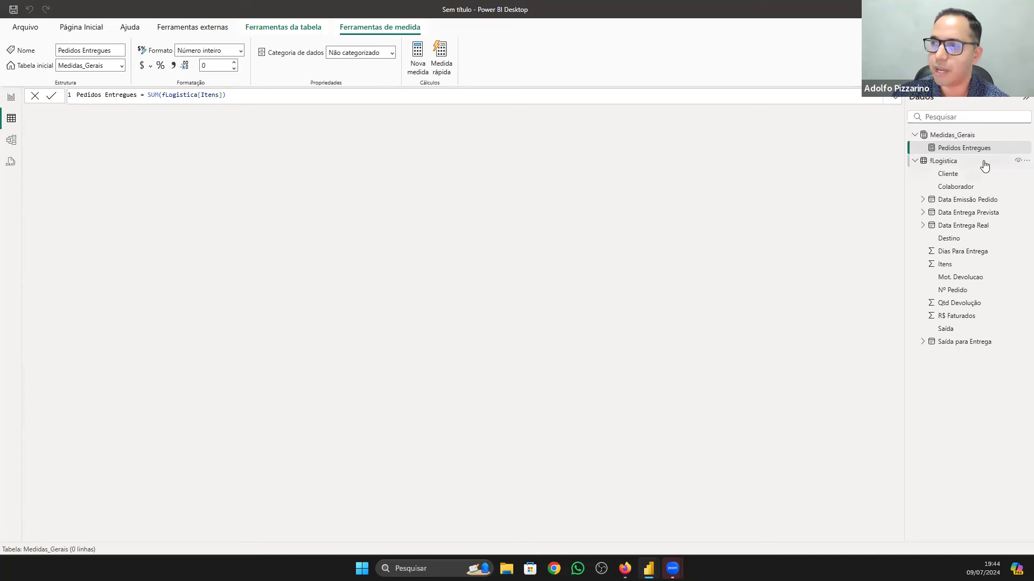
left_click(10, 97)
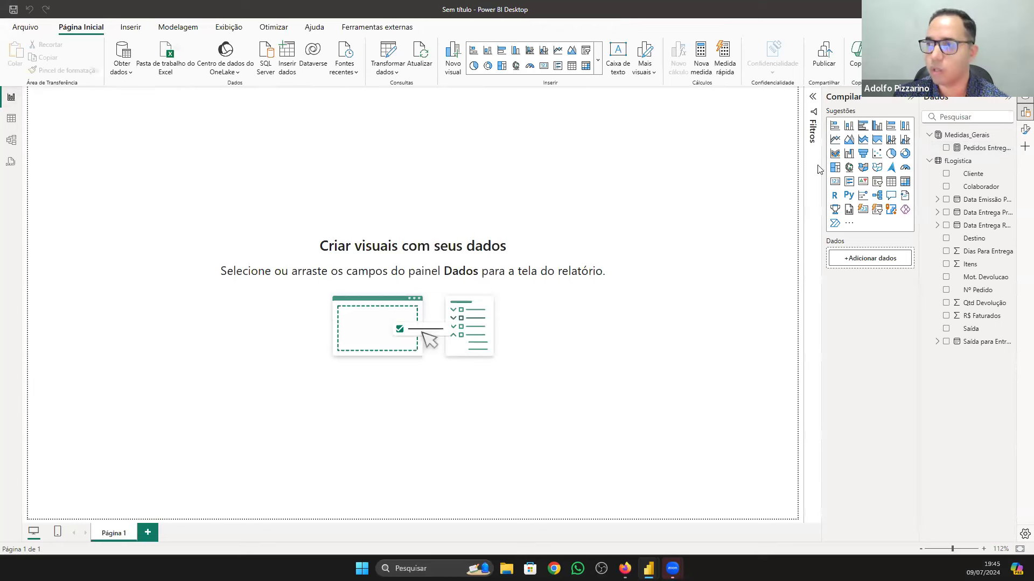
Step: Place the Pedidos Entregues measure on the report page as a card and reduce the card's size
left_click_drag(981, 149, 152, 180)
left_click_drag(209, 249, 199, 212)
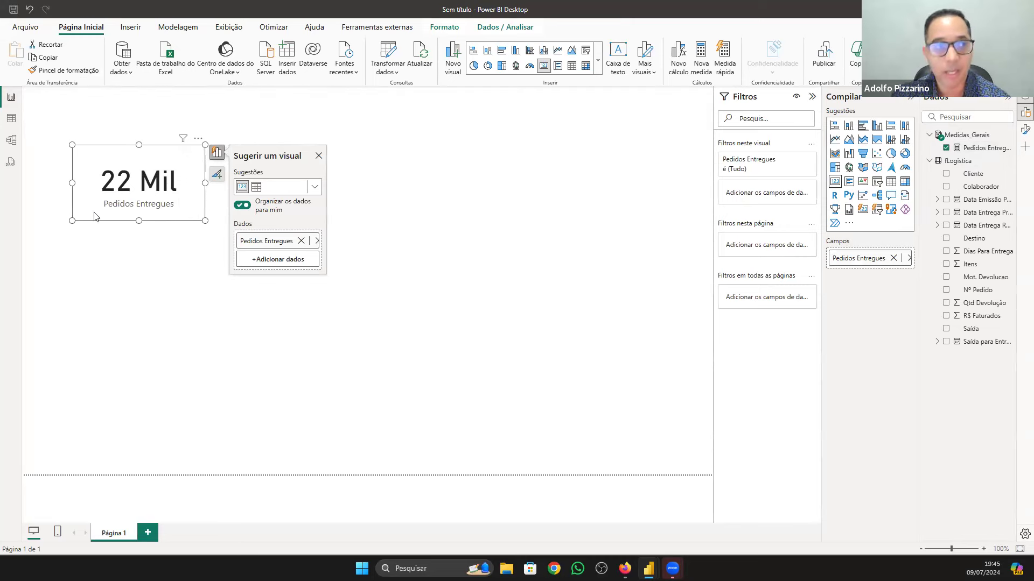
Step: Display the fLogistica rows in Table view and sort them by Data Emissão Pedido in ascending order
left_click(11, 118)
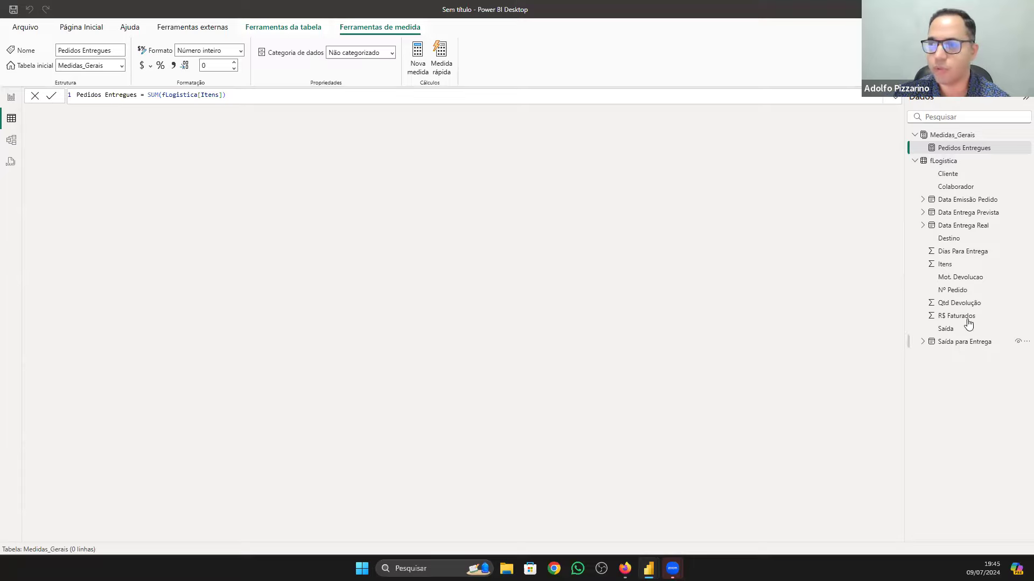
left_click(945, 162)
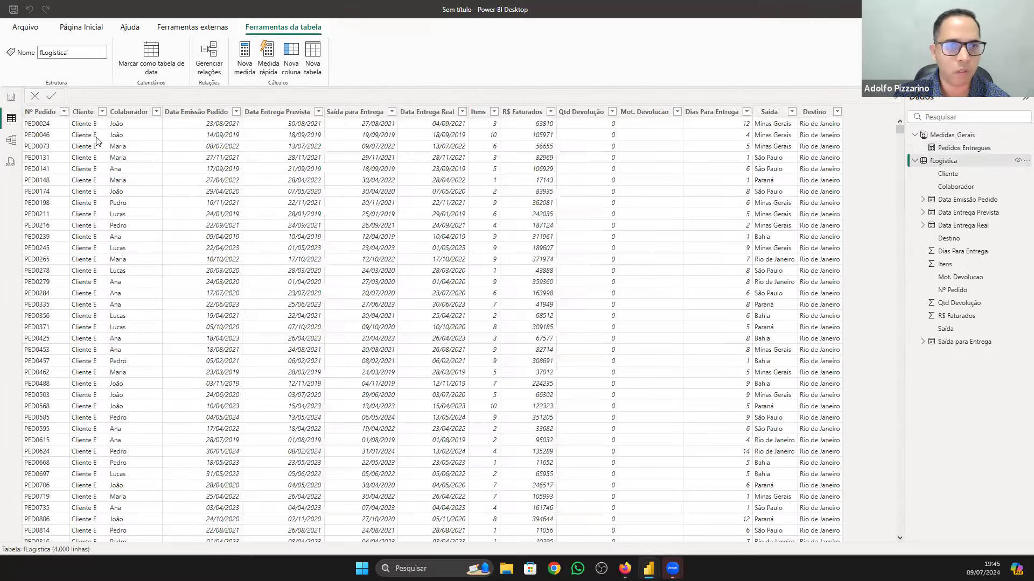
left_click(236, 113)
left_click(236, 113)
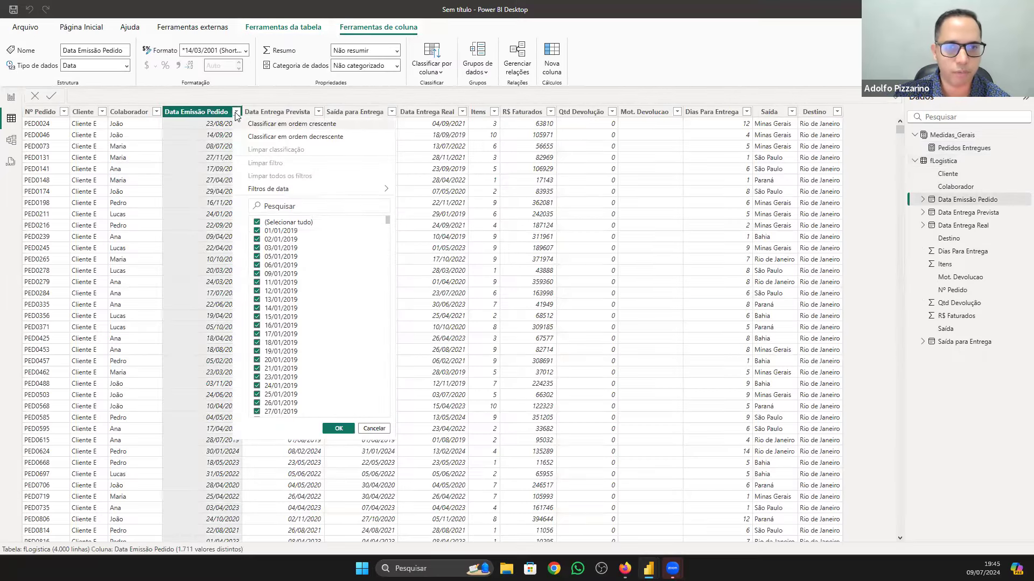
left_click_drag(388, 221, 400, 428)
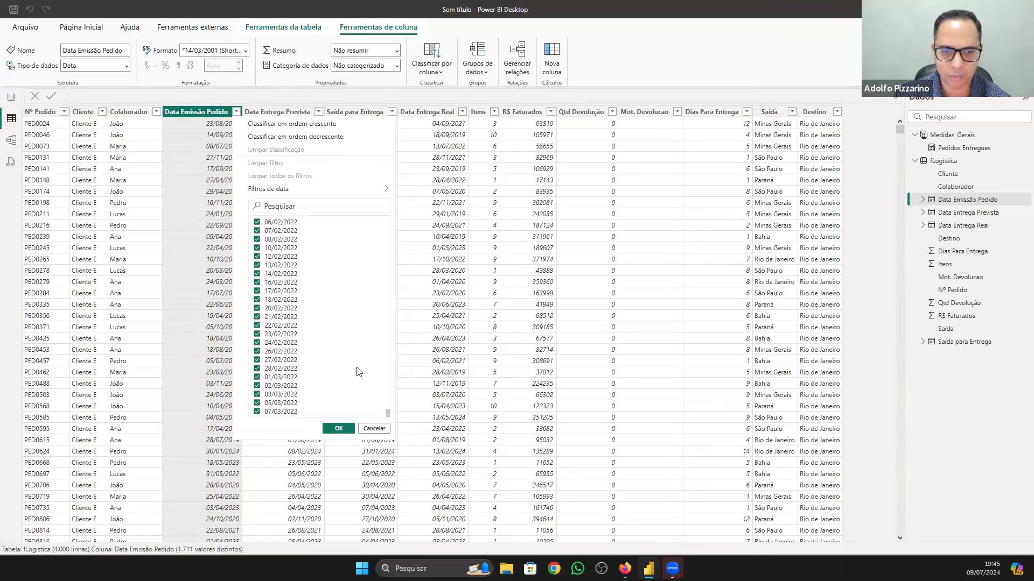
scroll(357, 371, "up", 20)
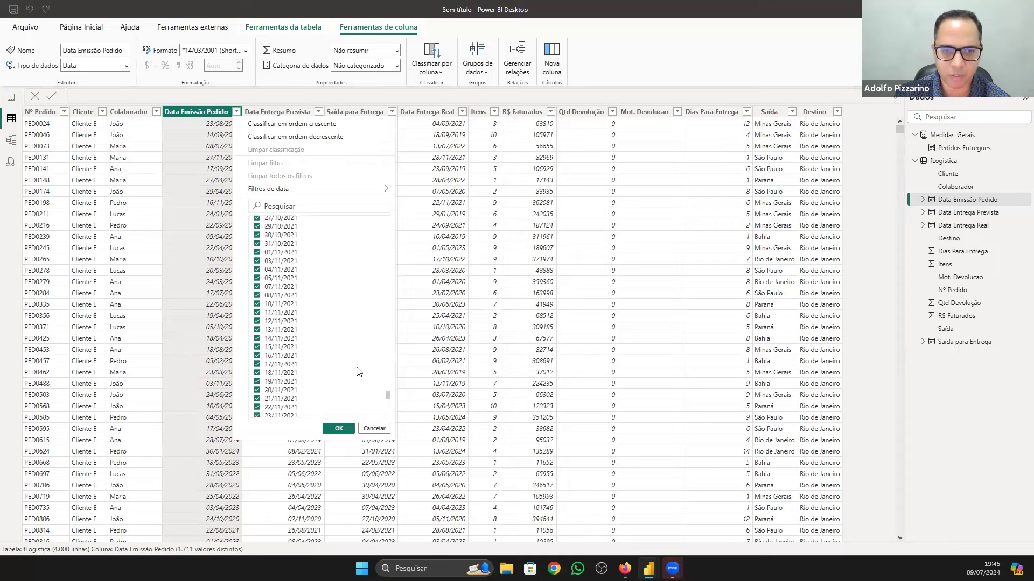
left_click(353, 124)
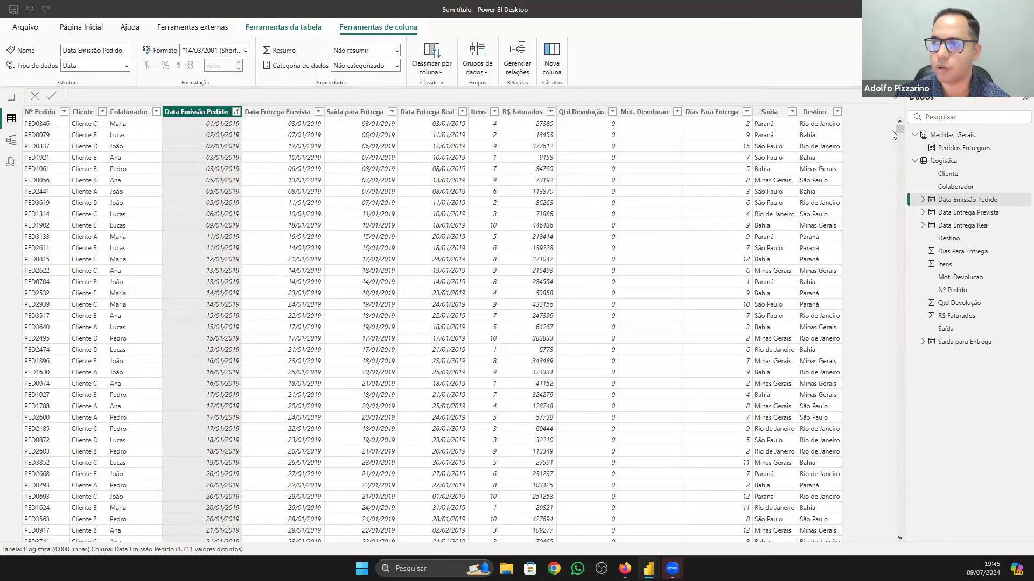
Step: Review the Data Emissão Pedido dates in fLogistica from the earliest row to the latest
left_click_drag(900, 135, 887, 535)
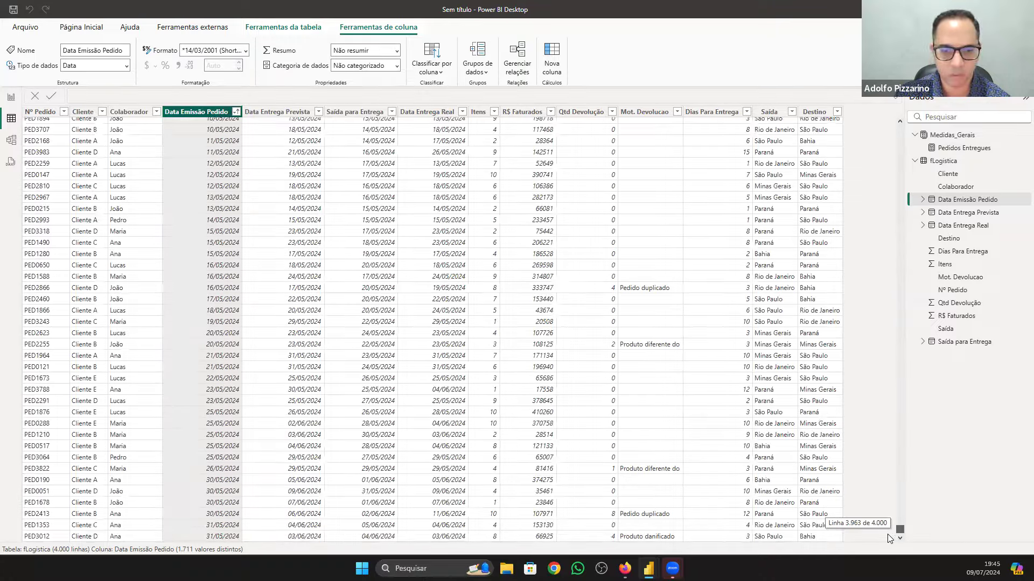
scroll(245, 259, "up", 2)
scroll(245, 259, "up", 20)
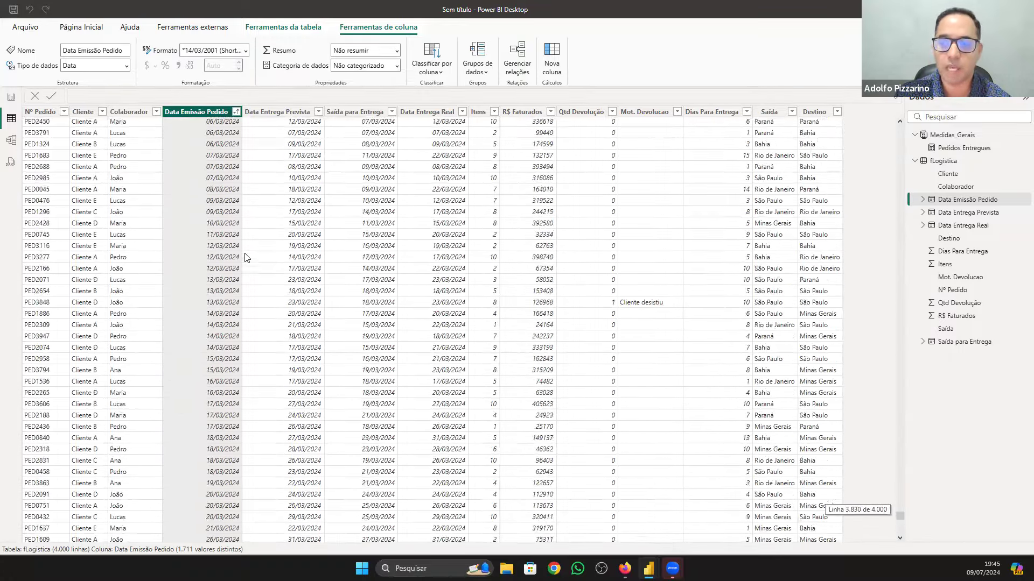
left_click_drag(902, 508, 903, 119)
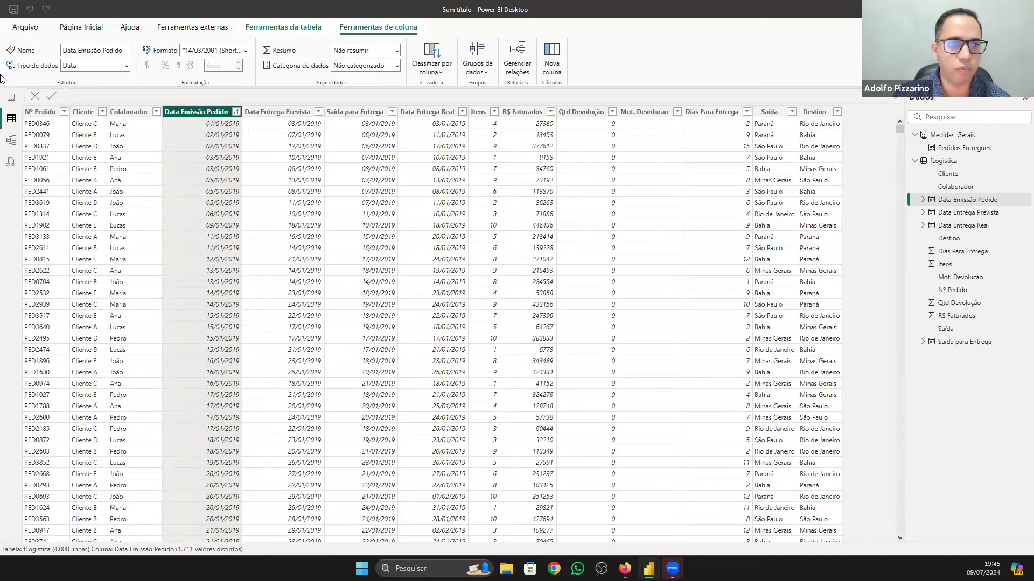
Step: Return to Report view and set the Pedidos Entregues card's value display units to Nenhum
left_click(11, 97)
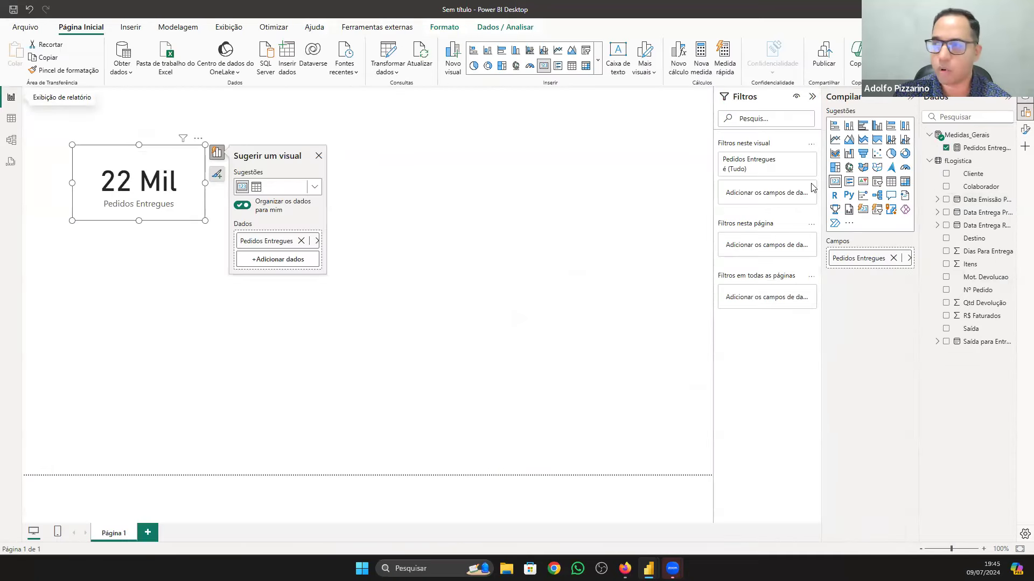
left_click(1022, 133)
left_click(957, 216)
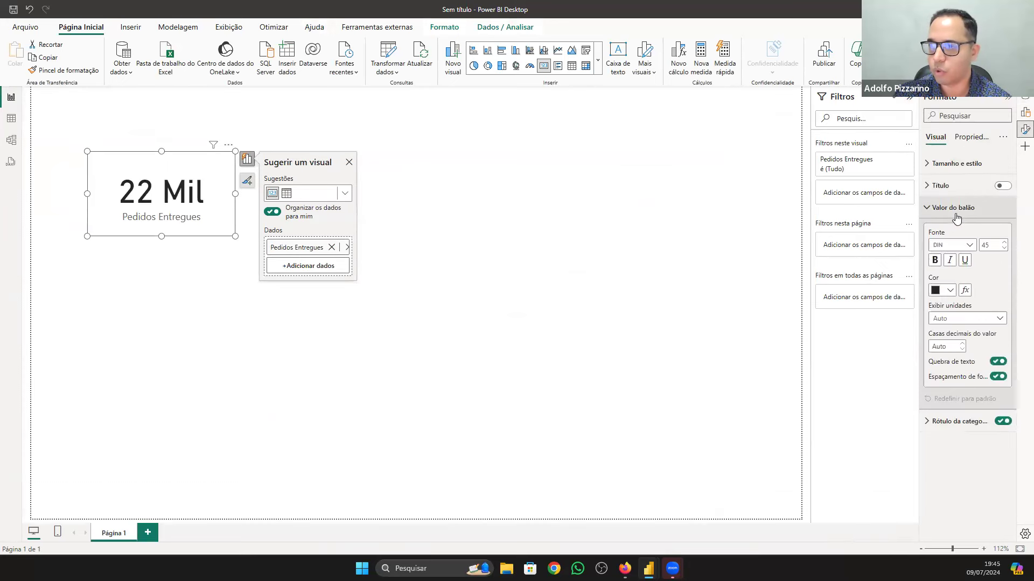
left_click(980, 319)
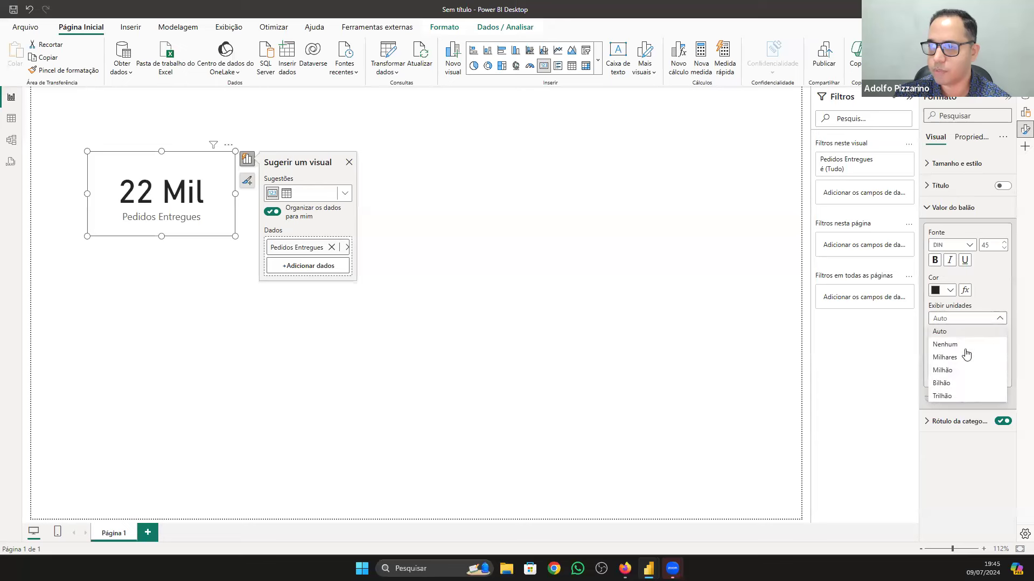
left_click(965, 346)
Step: Shrink the Pedidos Entregues card and move it to the upper-left corner of the report page
left_click_drag(235, 232, 216, 219)
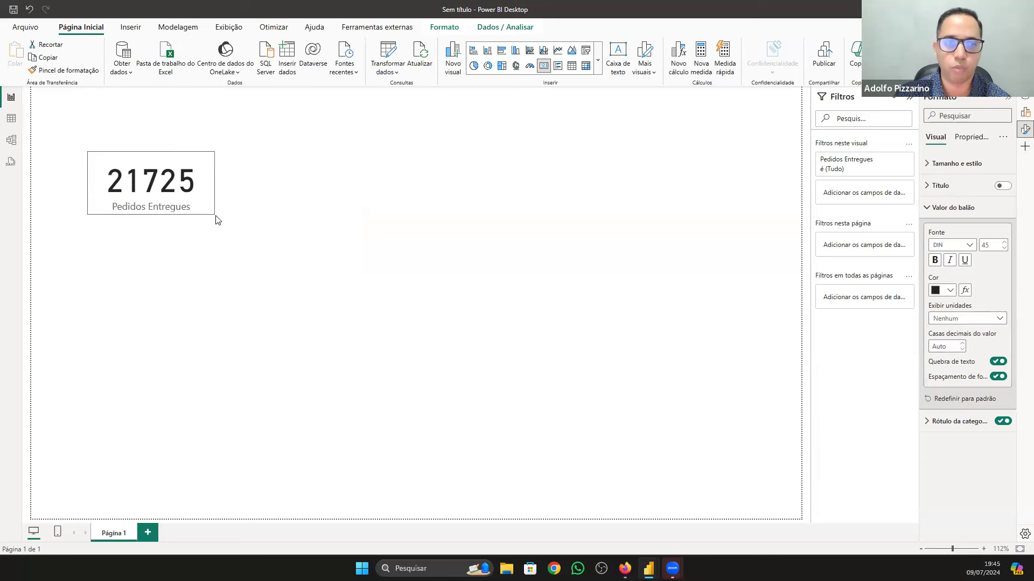
left_click_drag(161, 192, 126, 145)
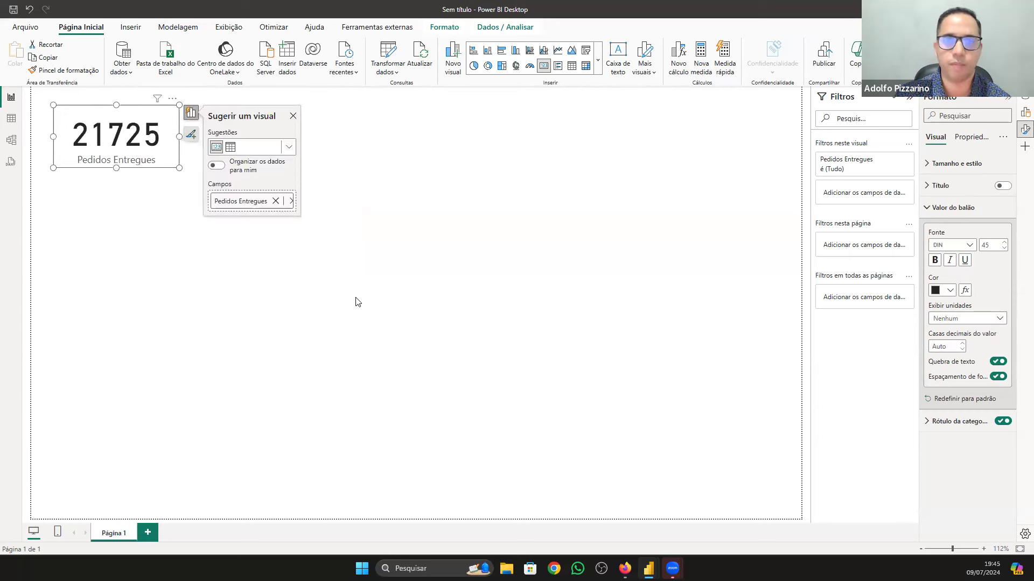
left_click(355, 302)
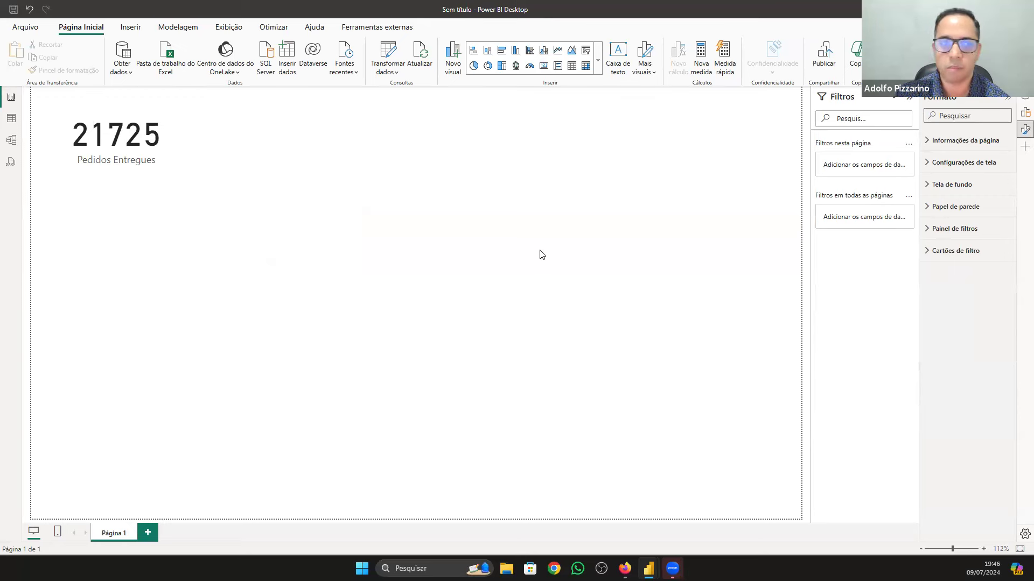
Step: Select the card and show the DAX formula of its Pedidos Entregues measure
left_click(113, 152)
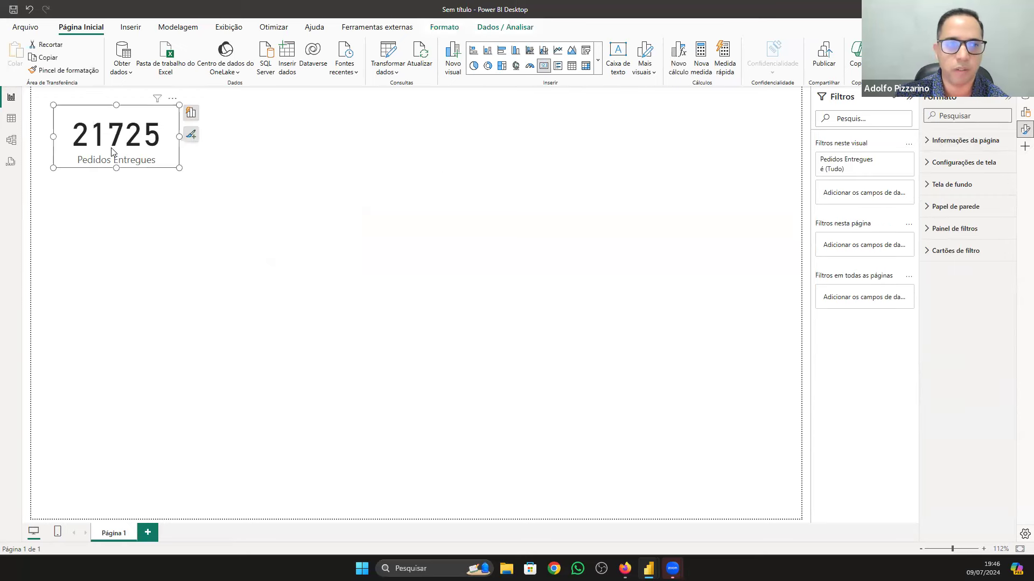
left_click(1025, 112)
left_click(1025, 97)
left_click(979, 149)
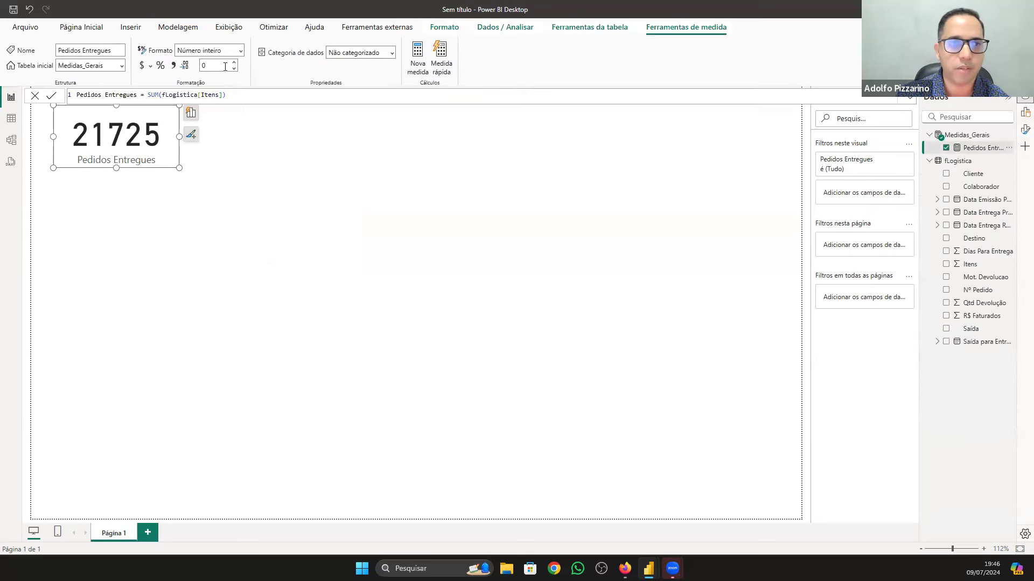
Step: Examine the Itens and Nº Pedido columns of fLogistica in Table view
left_click(10, 123)
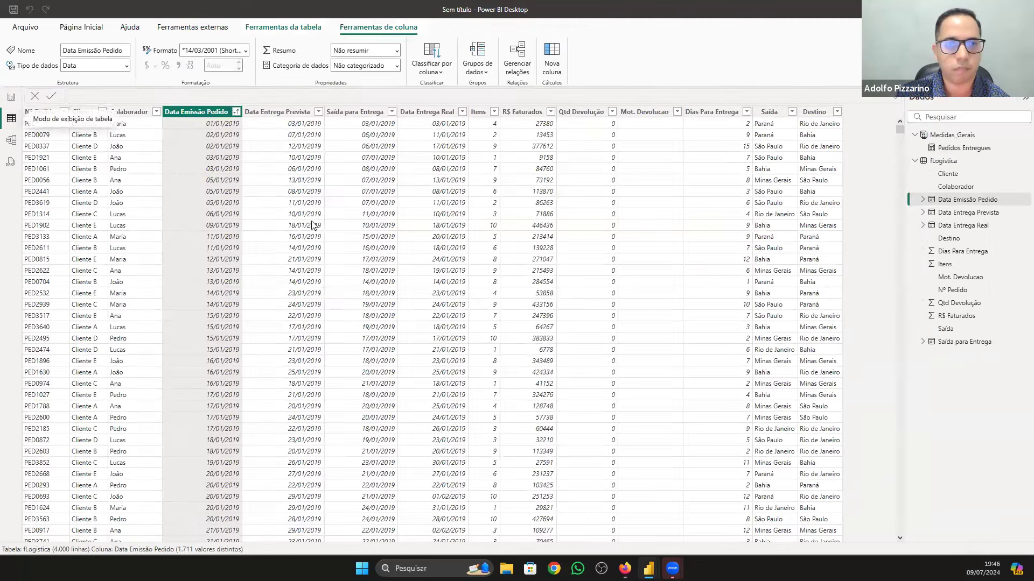
left_click(483, 113)
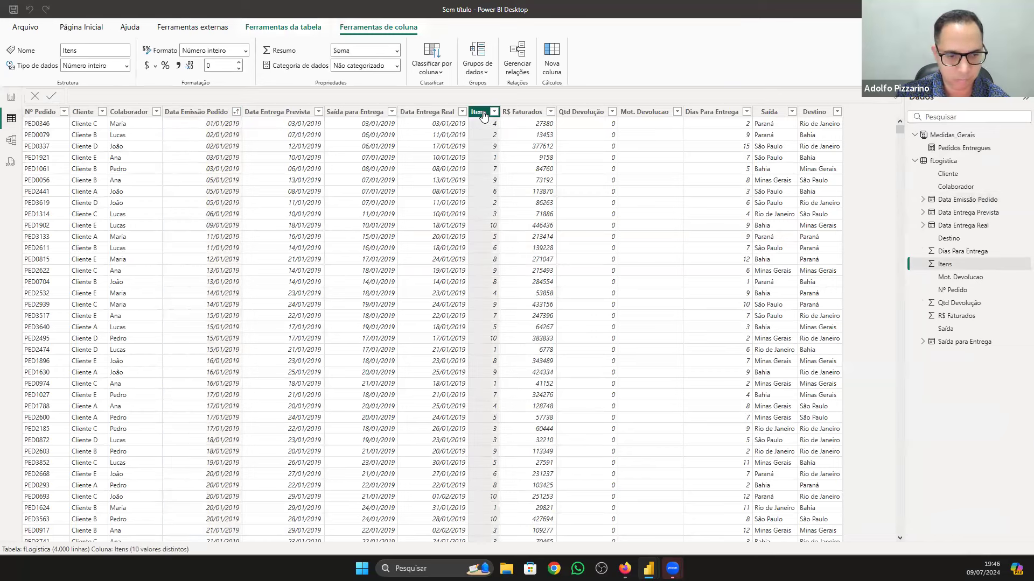
left_click(34, 113)
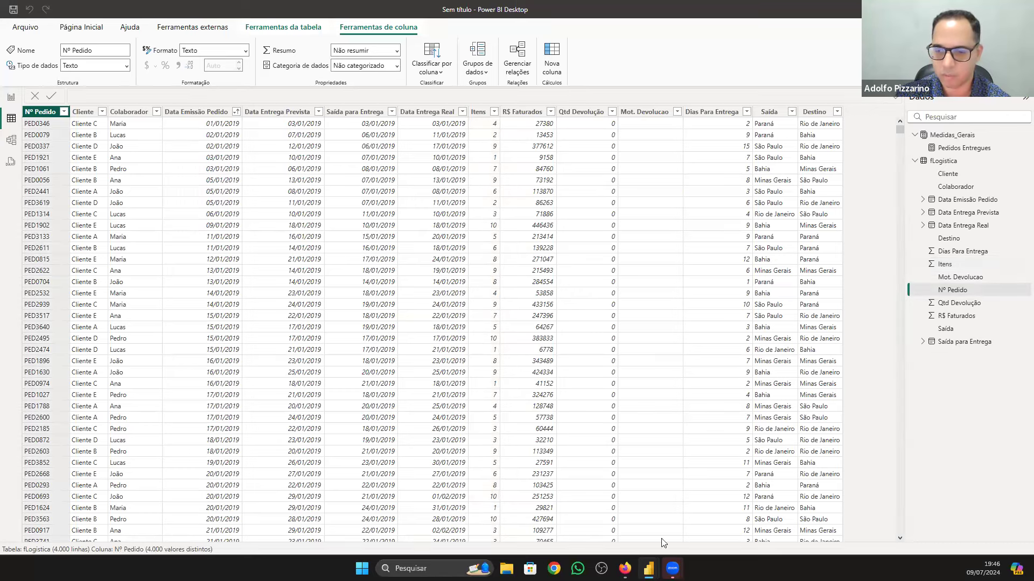
Step: Switch to Firefox, check the Pedidos Entregues definition in the Situação do Problema PDF, and return to Power BI
left_click(624, 569)
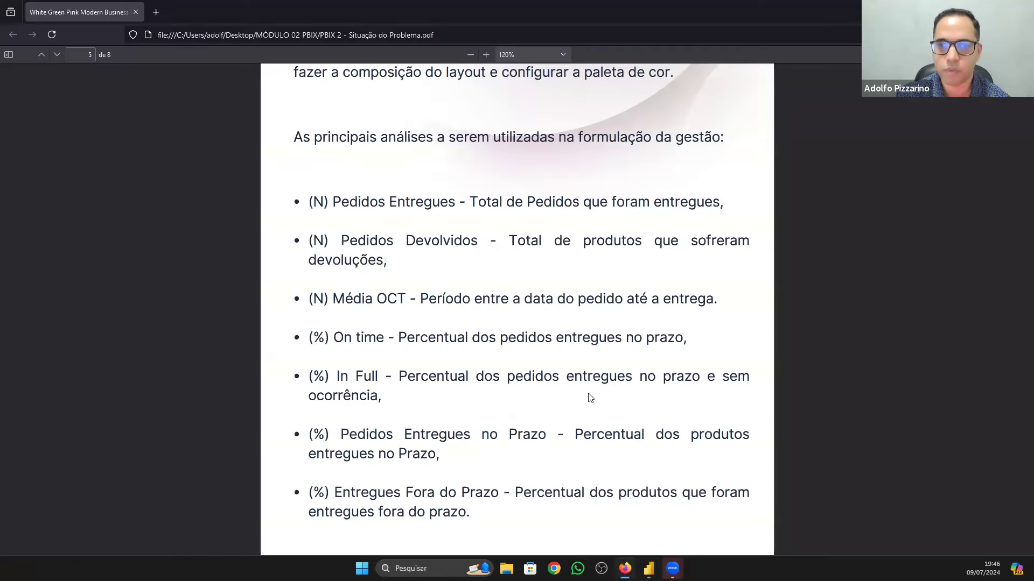
scroll(588, 392, "up", 2)
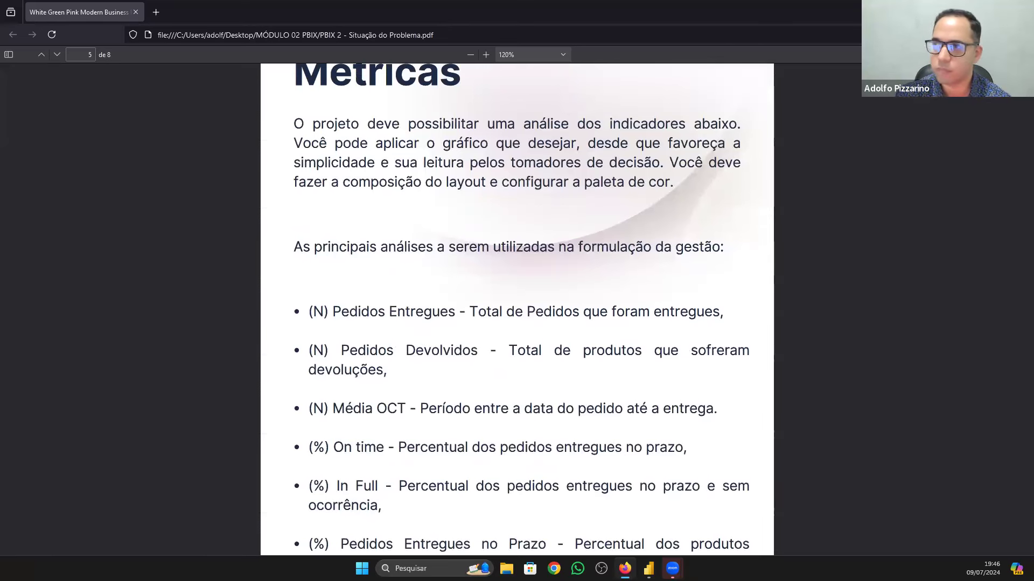
left_click(972, 11)
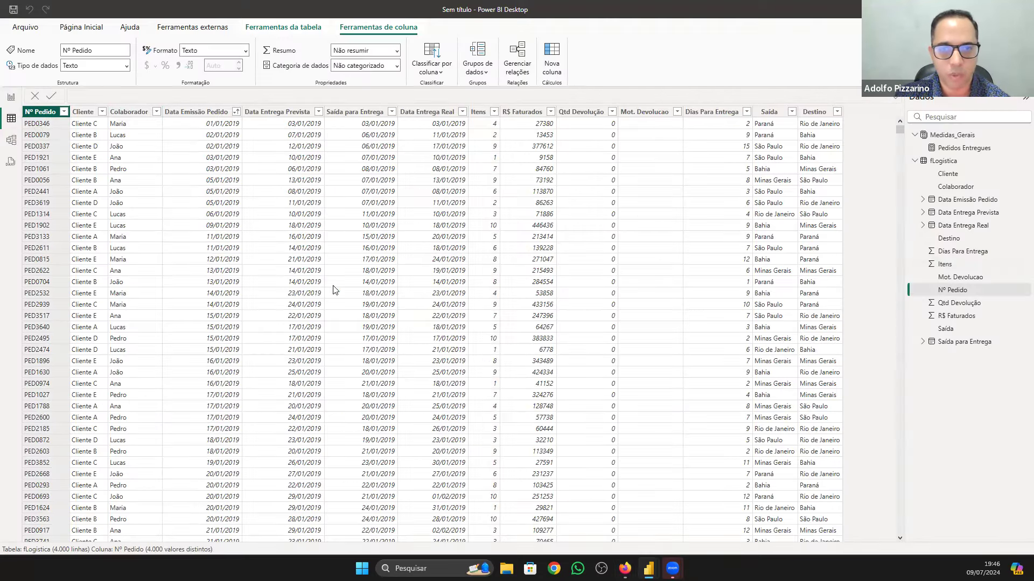
Step: Sort fLogistica by Nº Pedido in ascending order and review the order numbers
left_click(477, 114)
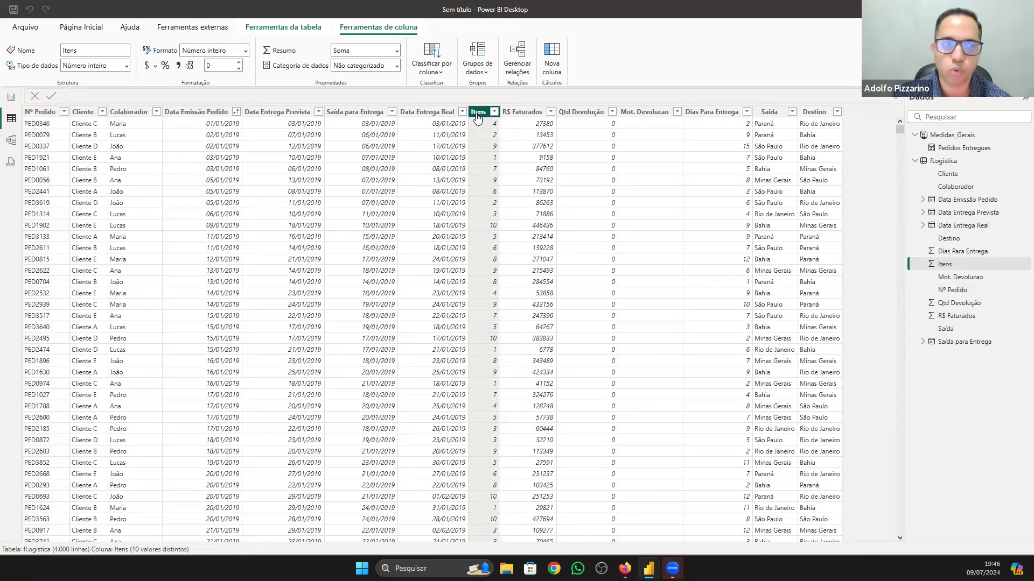
left_click(39, 112)
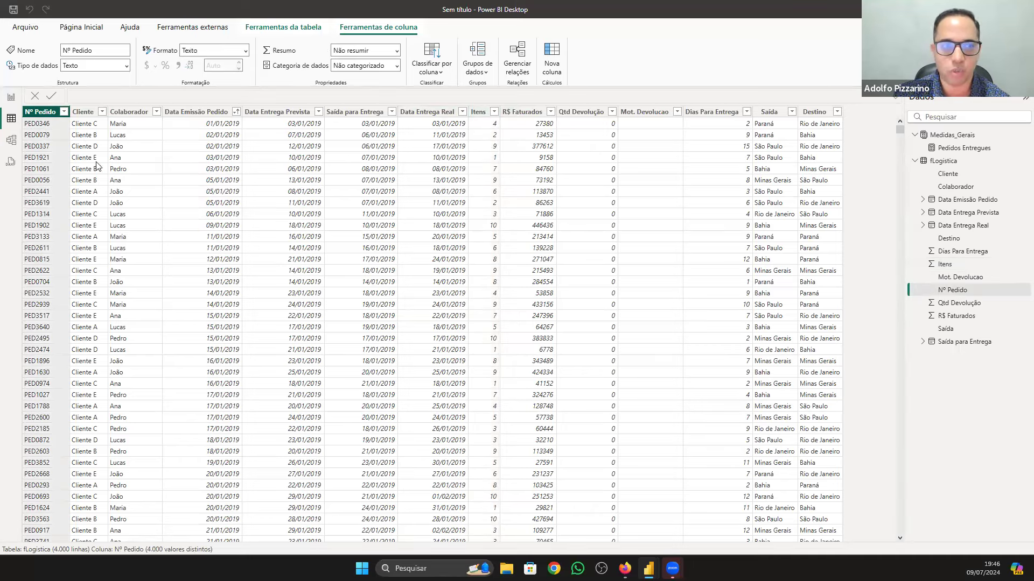
left_click(65, 112)
left_click(133, 125)
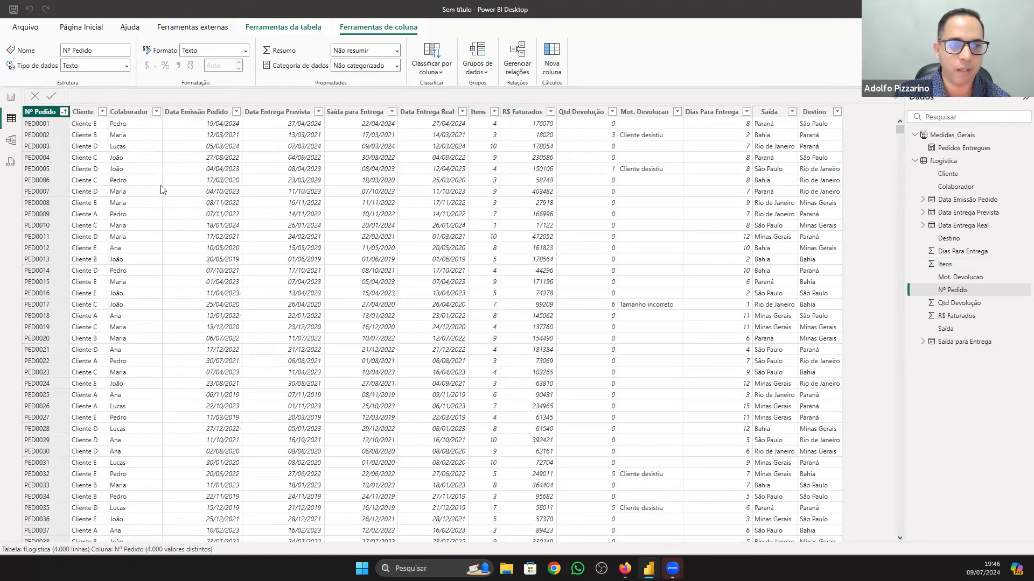
scroll(49, 132, "down", 5)
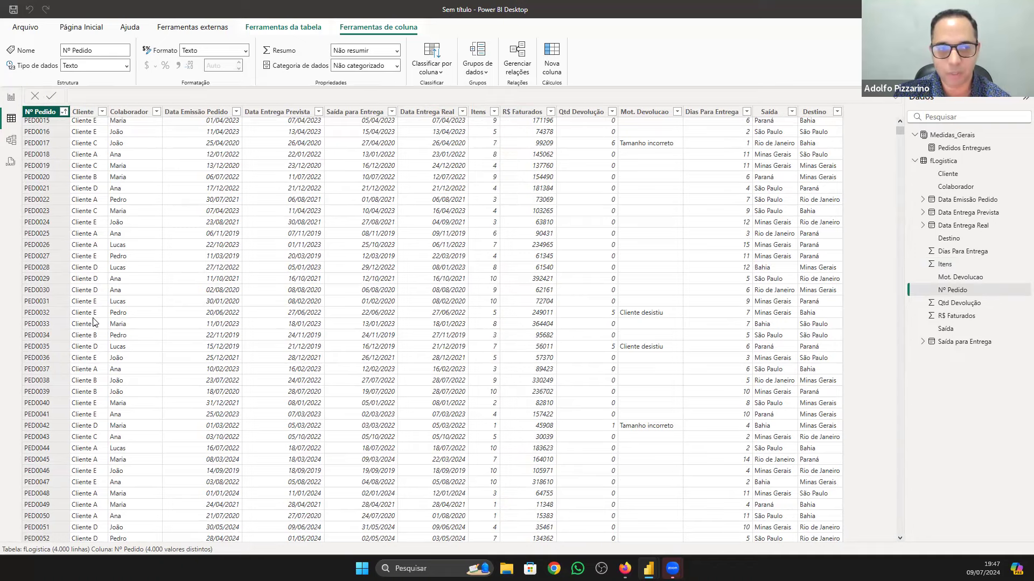
scroll(67, 231, "up", 5)
Step: Check the DAX formula of the Pedidos Entregues measure on the report page and return to the fLogistica table
left_click(10, 101)
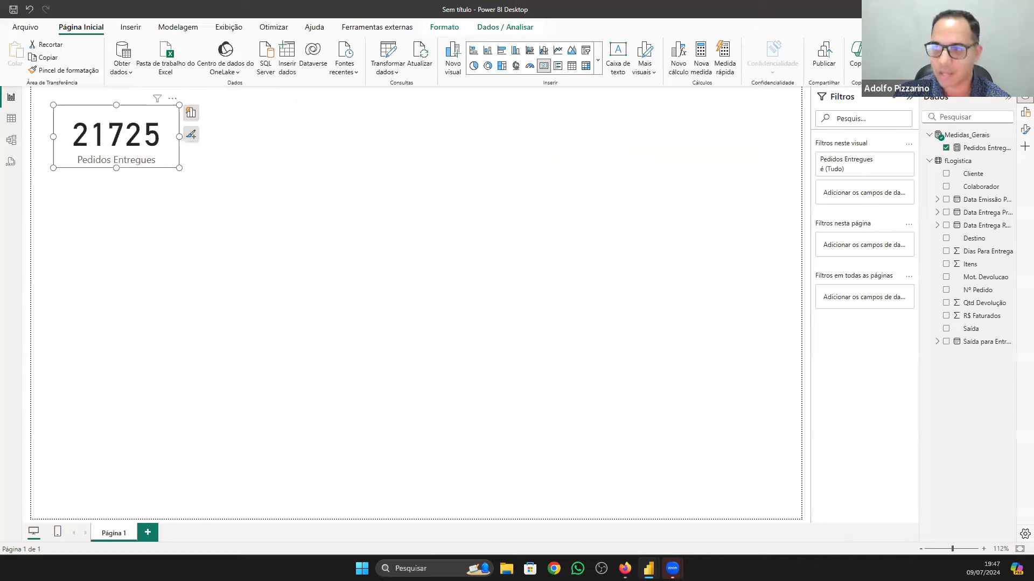
left_click(983, 147)
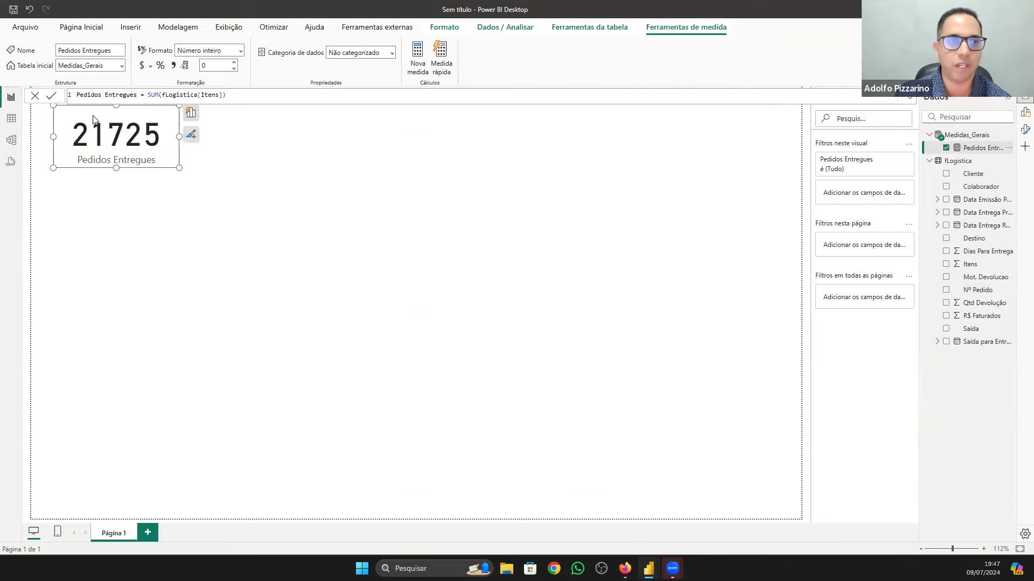
left_click(11, 119)
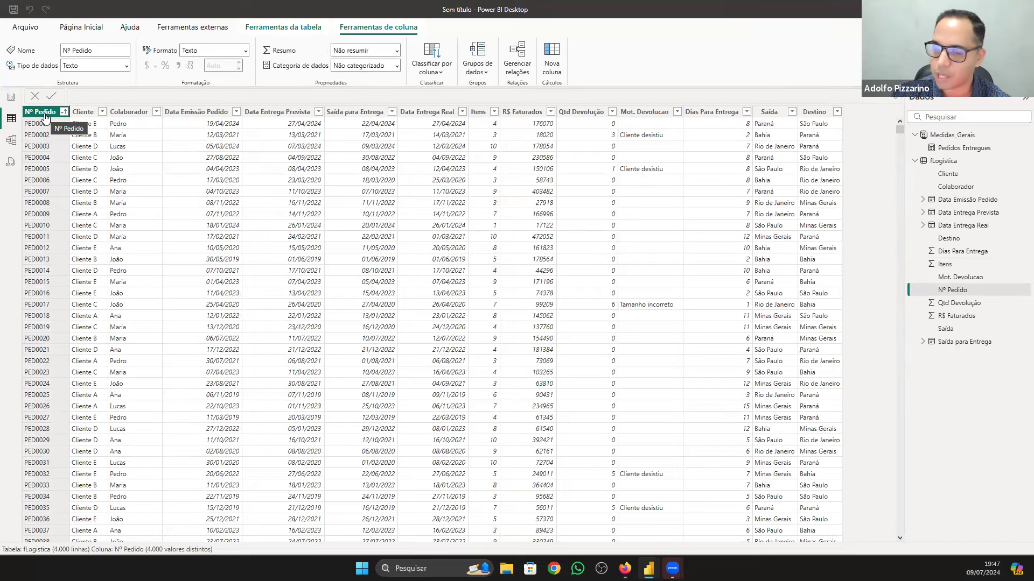
Step: Redefine the Pedidos Entregues measure as DISTINCTCOUNT(fLogistica[Nº Pedido]) and move its card slightly down on the report page
left_click(949, 149)
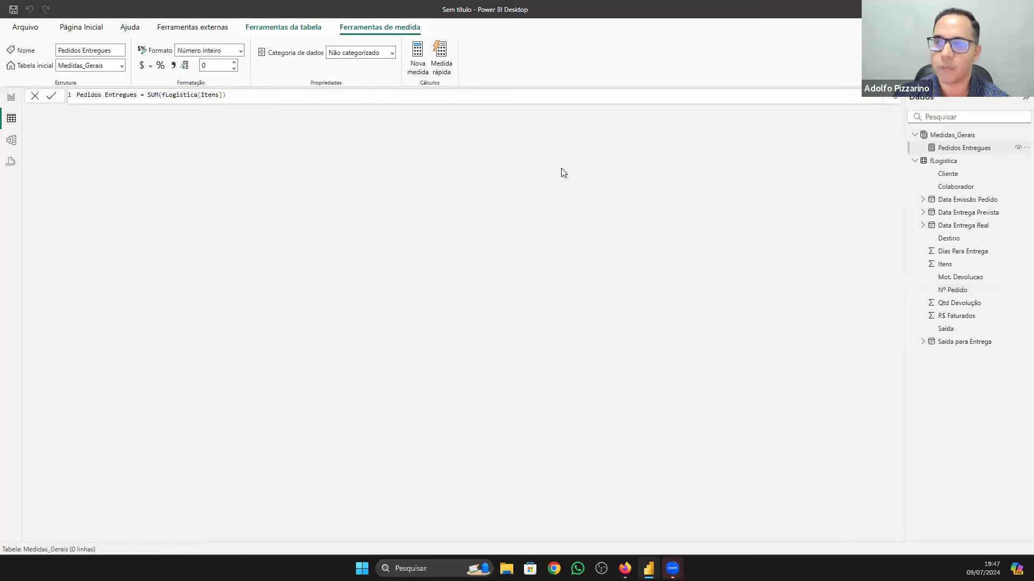
left_click_drag(225, 94, 147, 95)
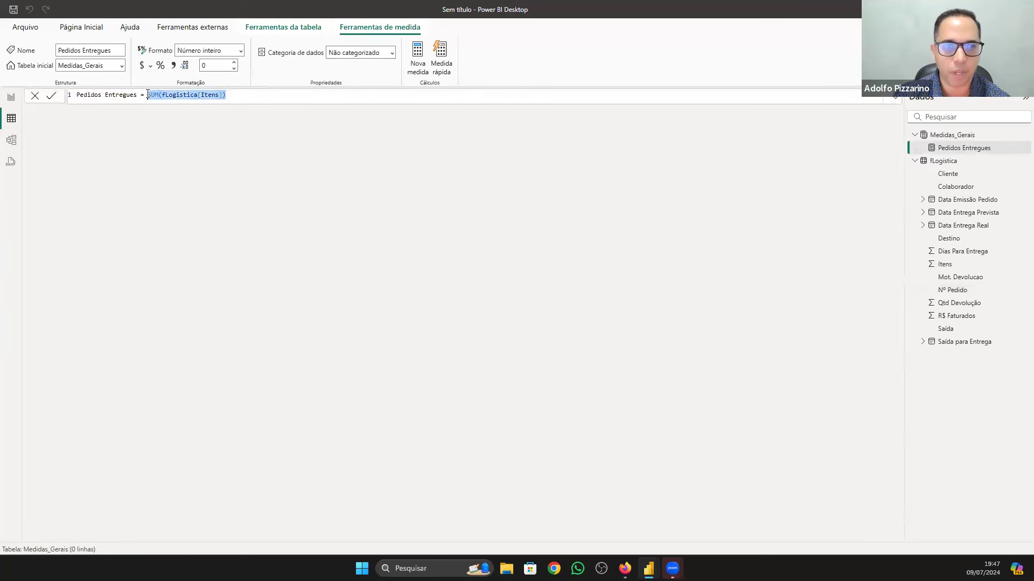
type("disti")
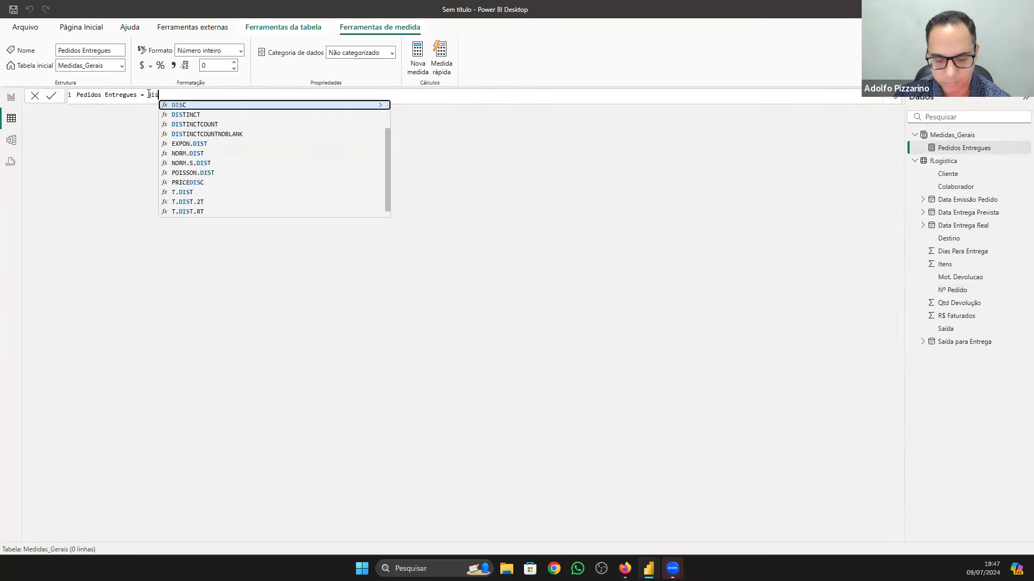
key("Down")
key("Down")
key("Up")
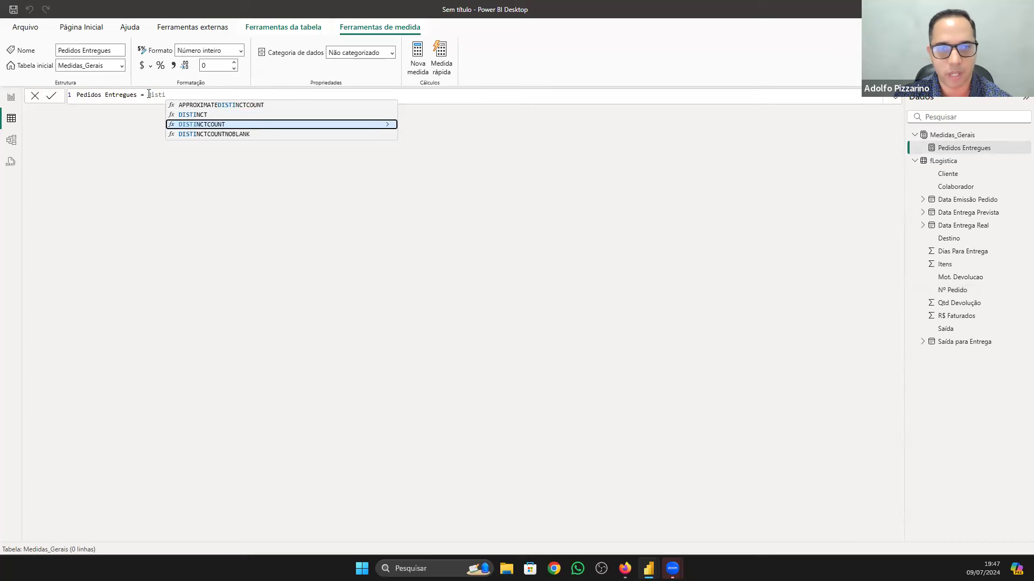
key("Tab")
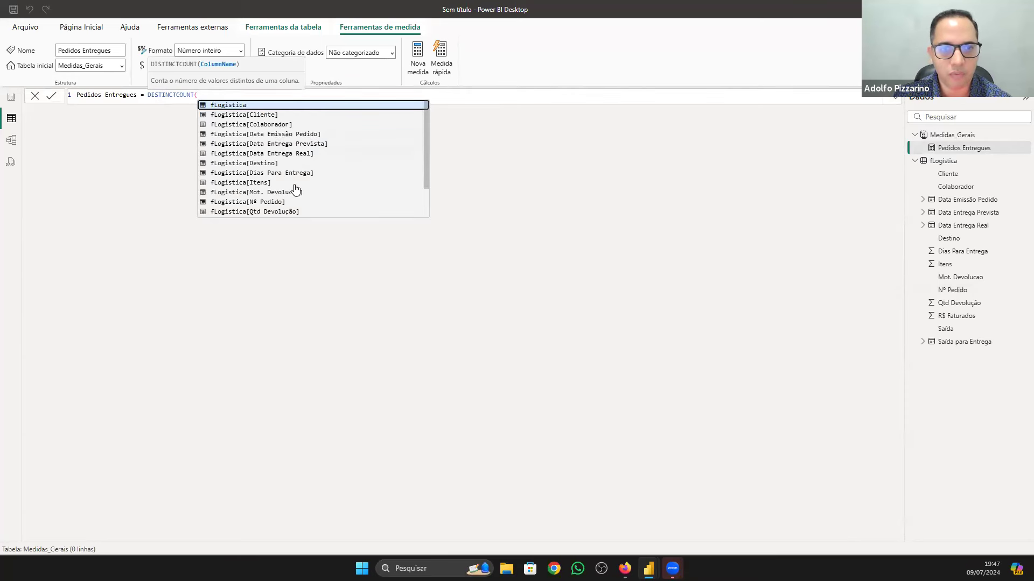
left_click(283, 203)
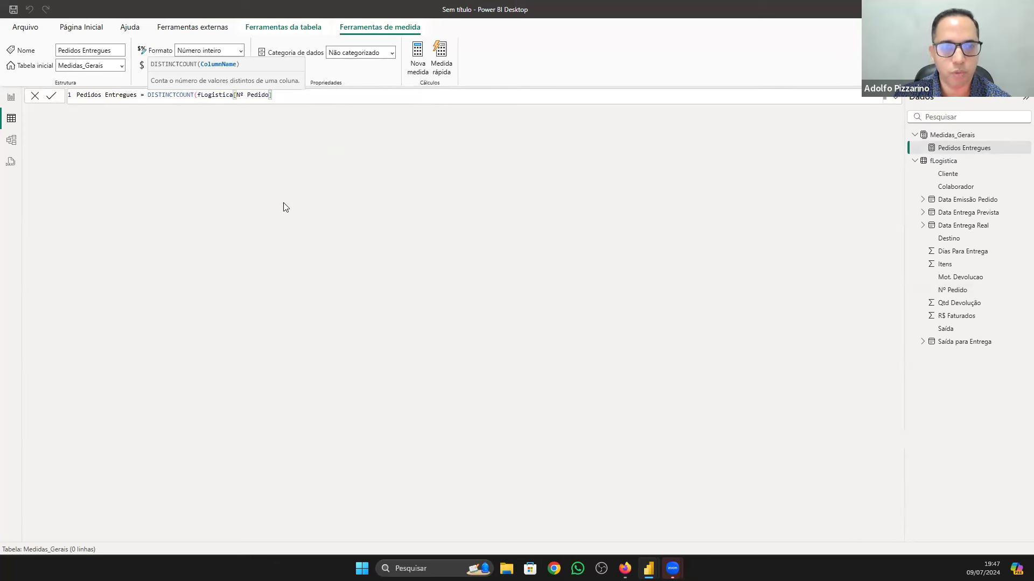
type(")")
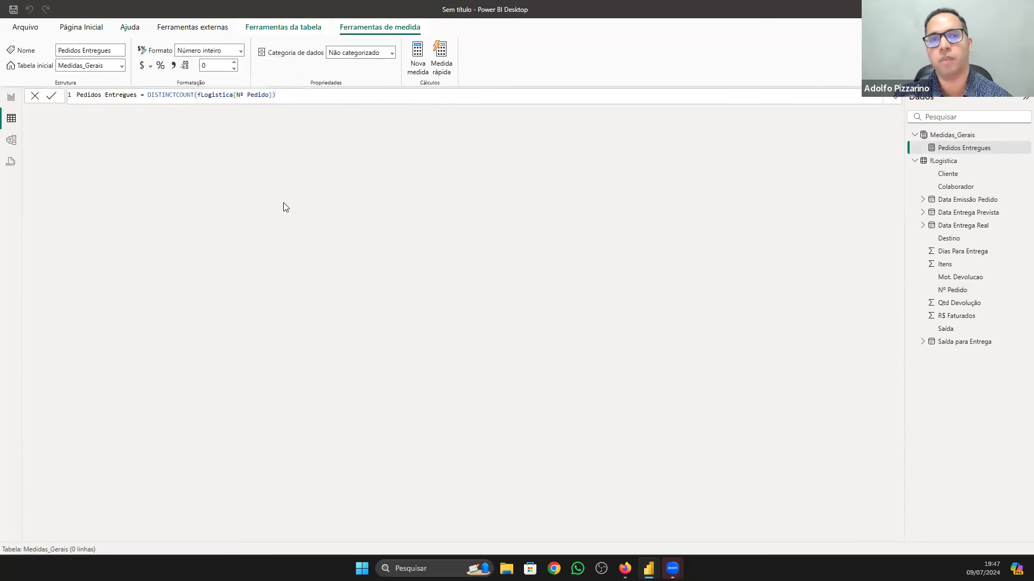
key("Return")
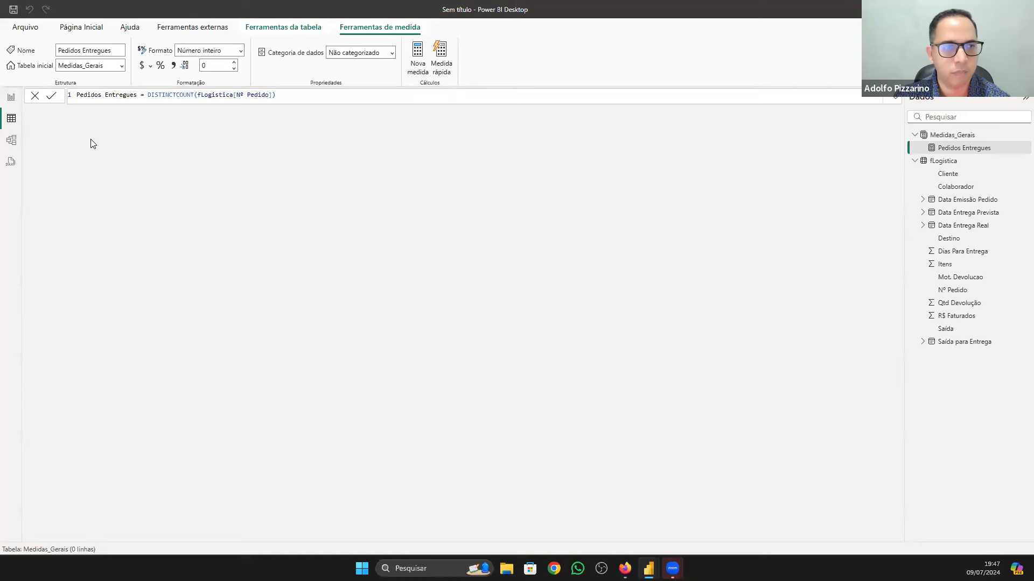
left_click(11, 97)
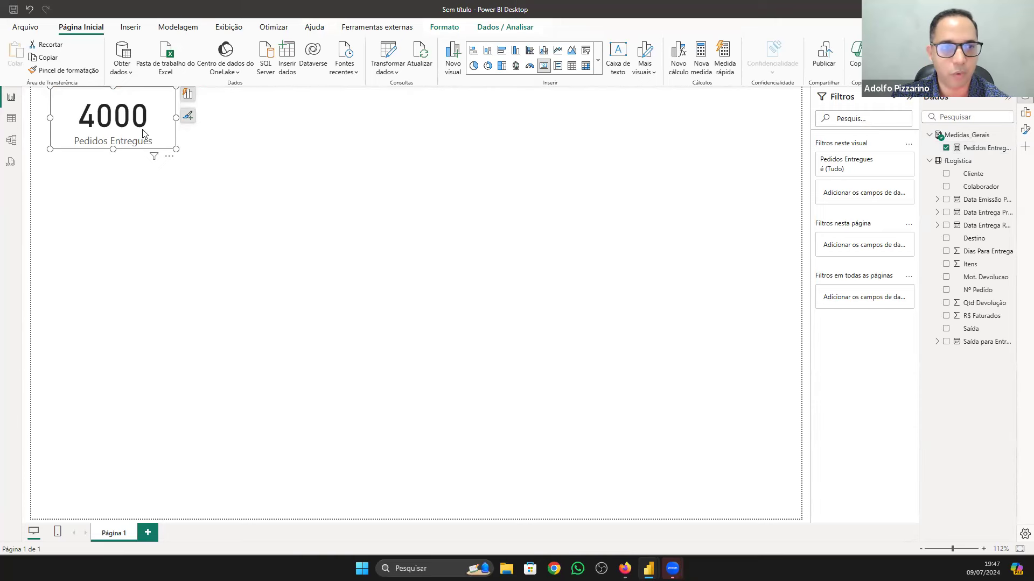
left_click_drag(145, 135, 154, 151)
Step: Compare the Itens and Nº Pedido columns of fLogistica in Table view
left_click(12, 118)
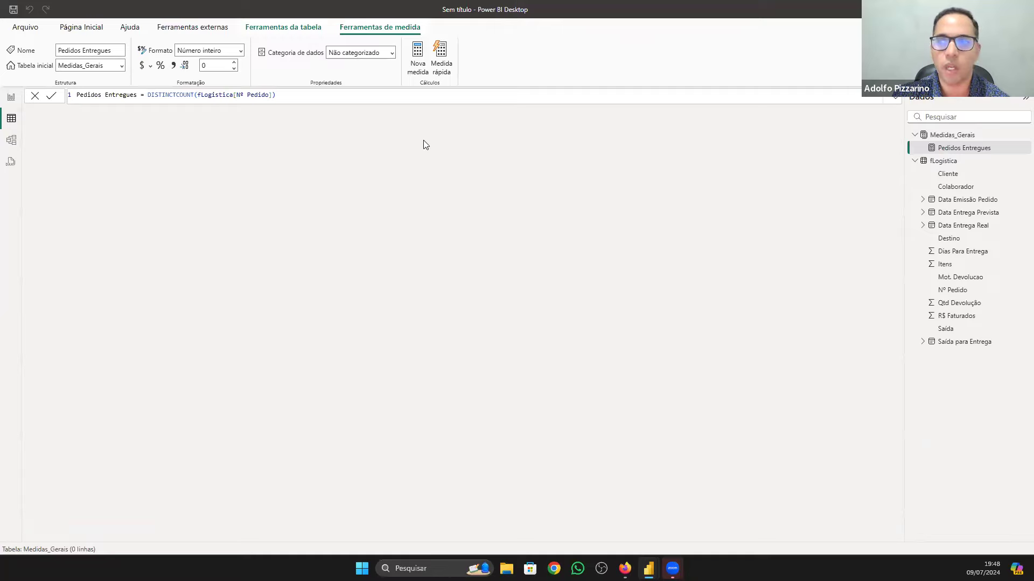
left_click(973, 163)
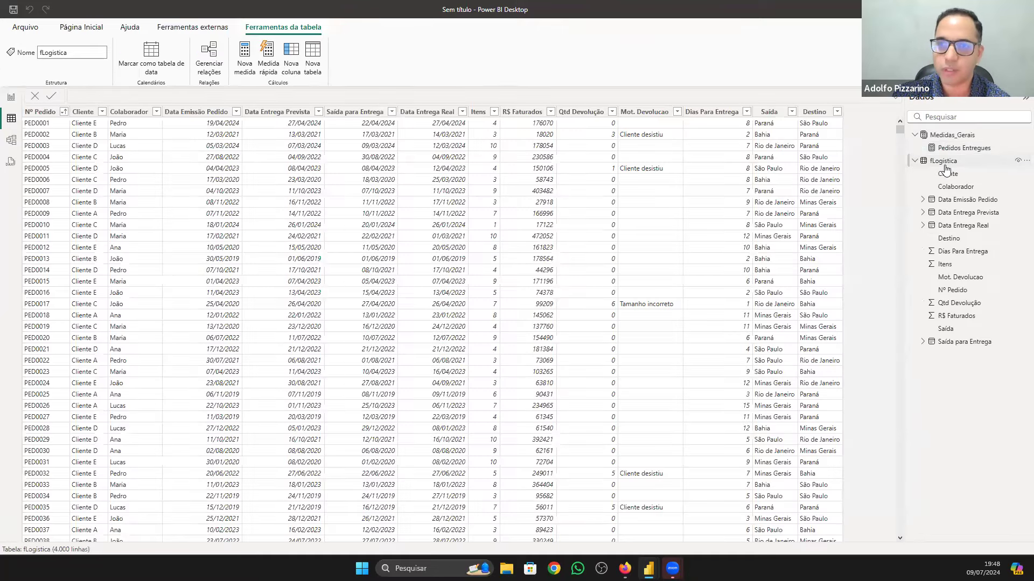
left_click(478, 112)
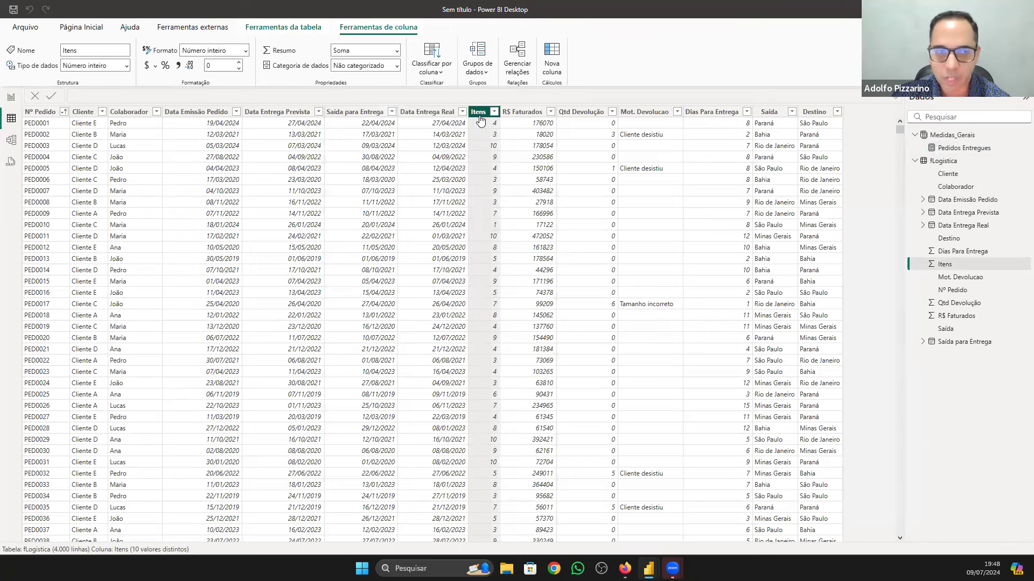
left_click(36, 113)
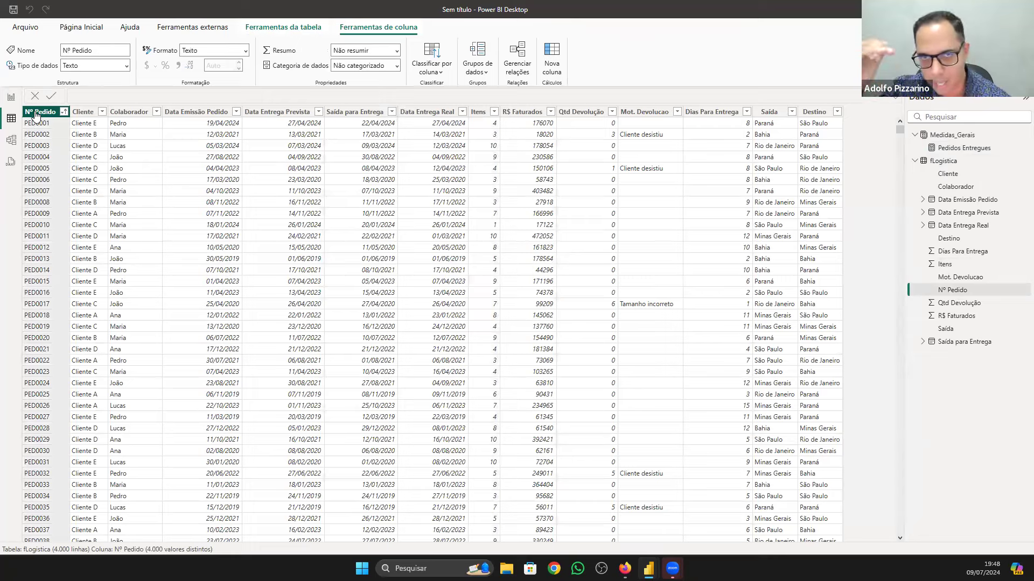
Step: Reposition the Pedidos Entregues card slightly closer to the upper-left corner of the report page and deselect it
left_click(11, 97)
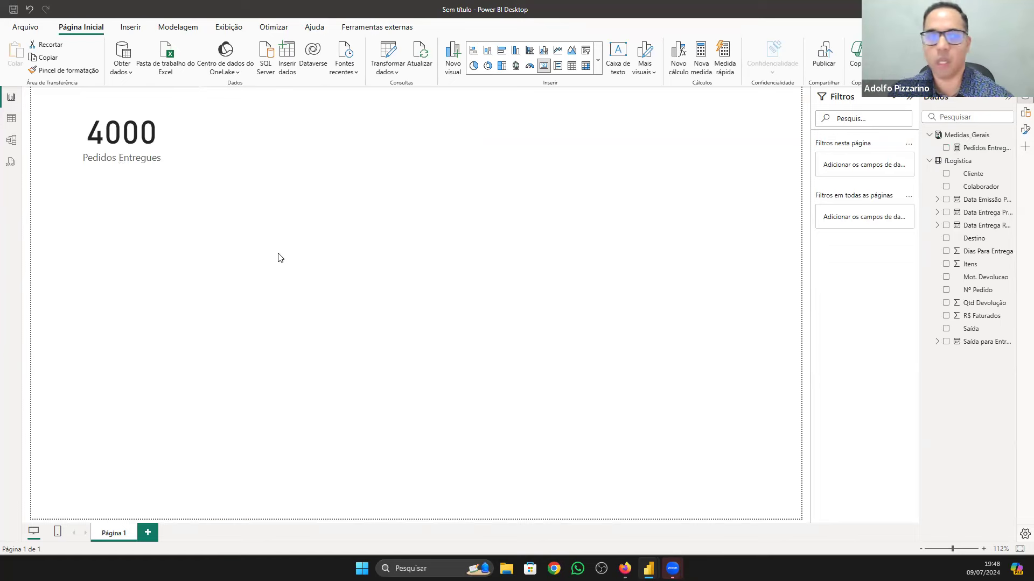
left_click_drag(120, 133, 106, 127)
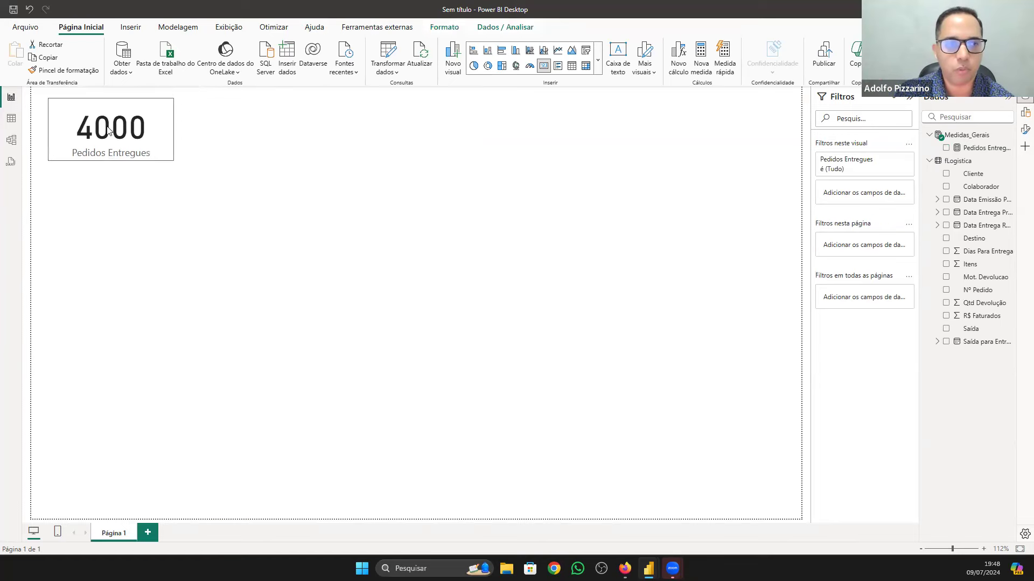
left_click(461, 311)
Step: Switch to Firefox, read the Pedidos Devolvidos definition in the Situação do Problema PDF, and return to Power BI
key("alt+Tab")
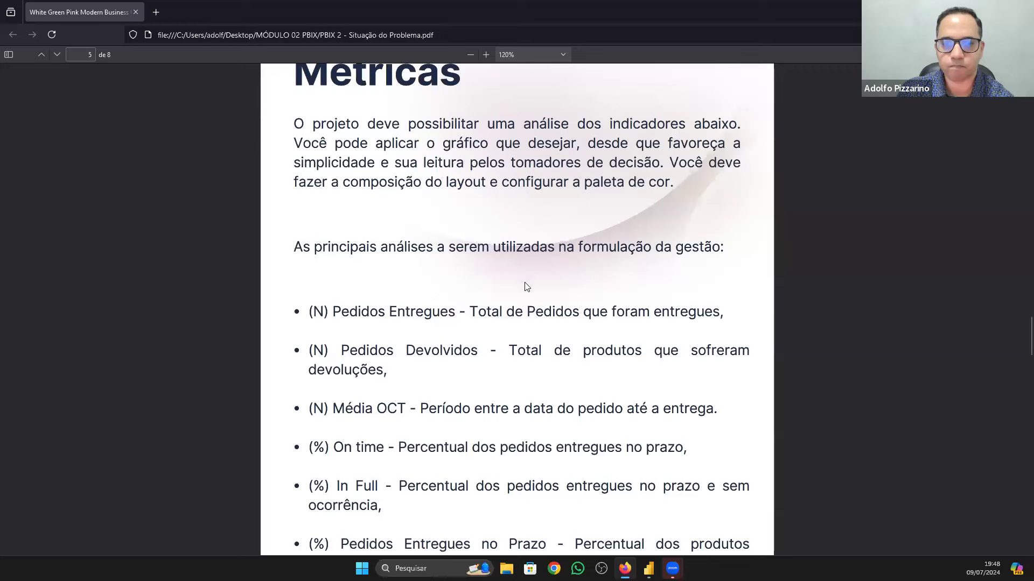
scroll(527, 286, "down", 2)
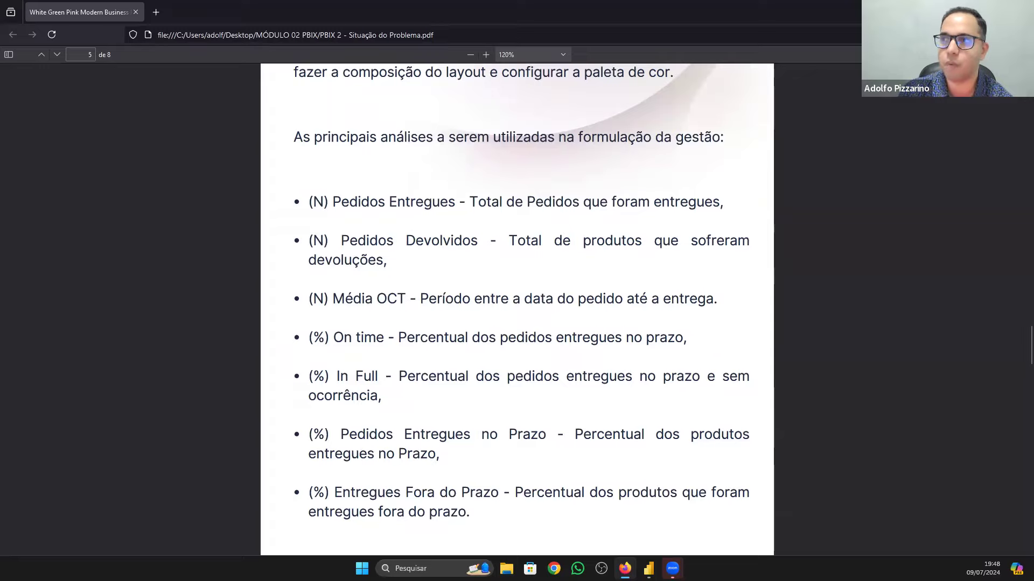
key("alt+Tab")
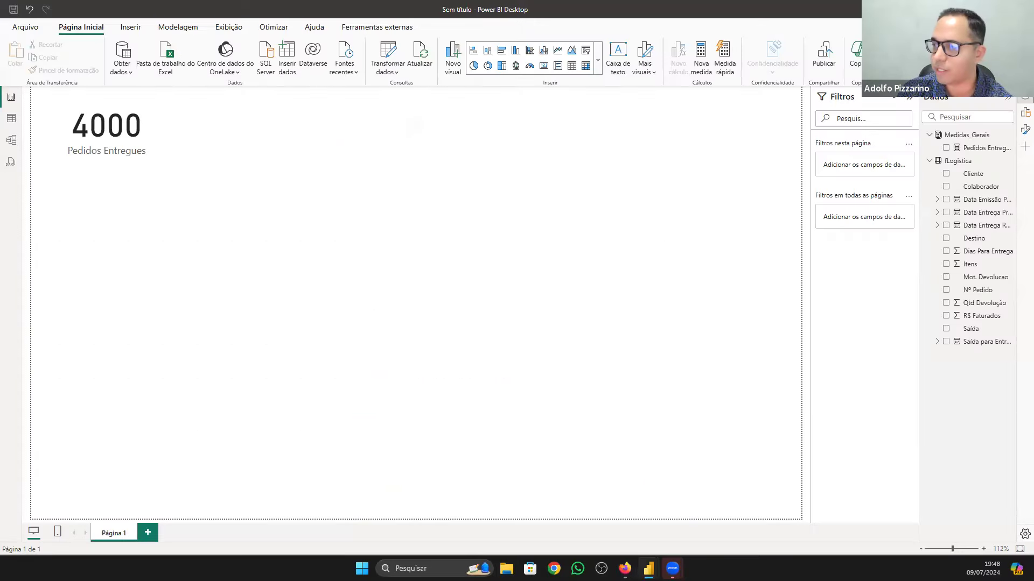
Step: Inspect the distinct values of the Itens column in fLogistica without filtering, and look through the rows
left_click(11, 118)
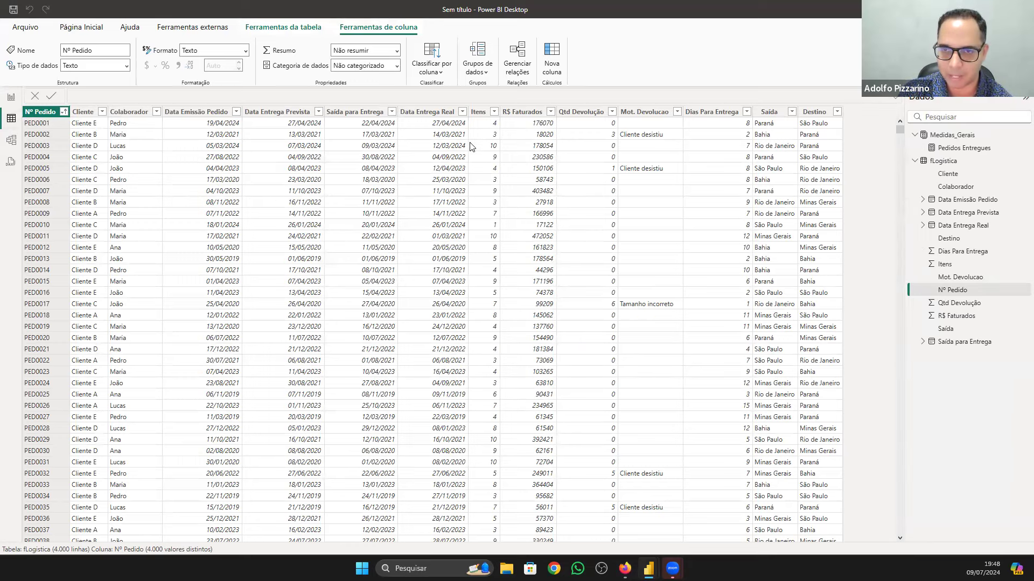
left_click(494, 112)
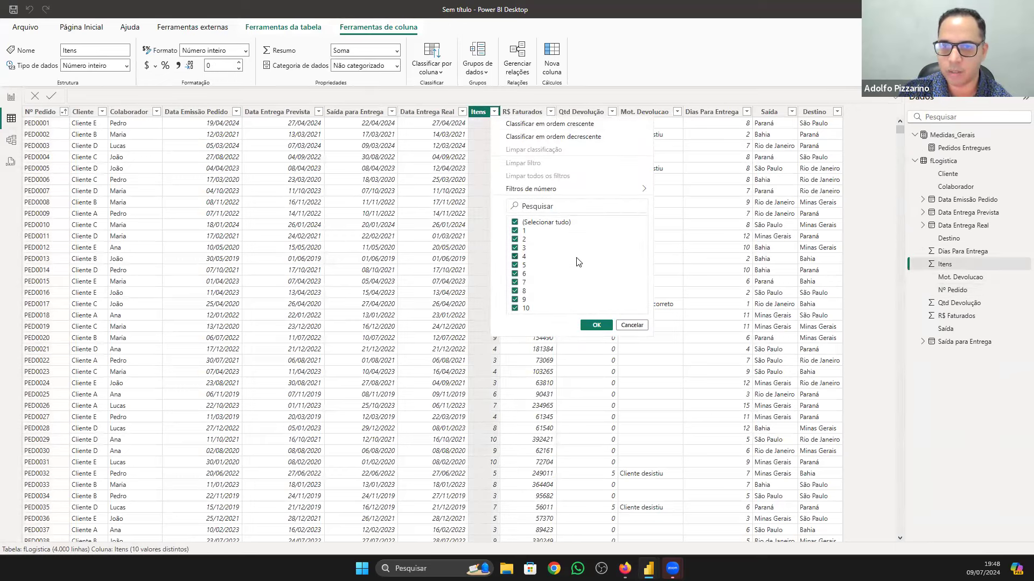
left_click(632, 325)
scroll(467, 284, "down", 8)
scroll(466, 284, "up", 8)
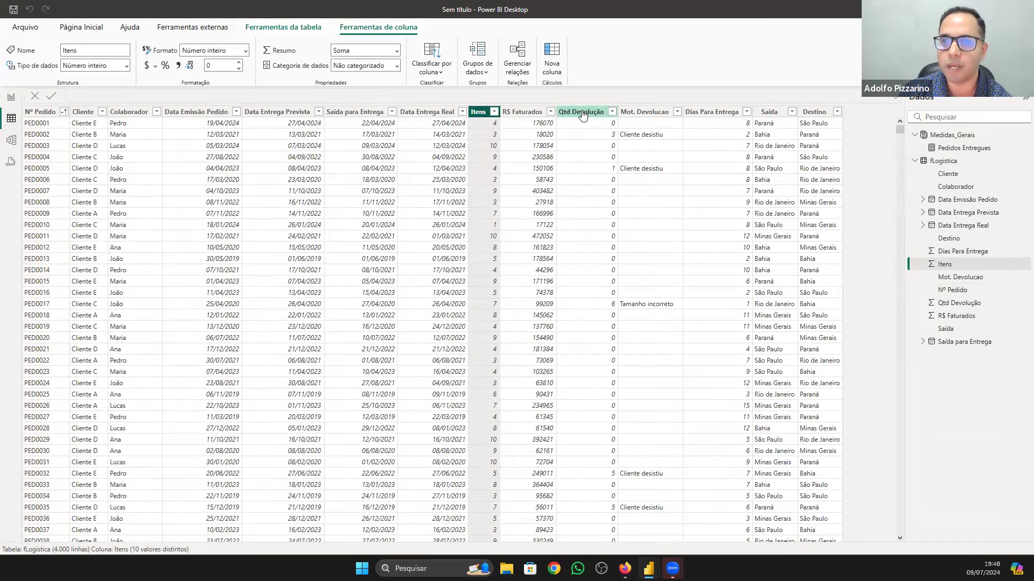
Step: Filter fLogistica by Qtd Devolução, excluding the value 0 and keeping 1 through 10
left_click(582, 114)
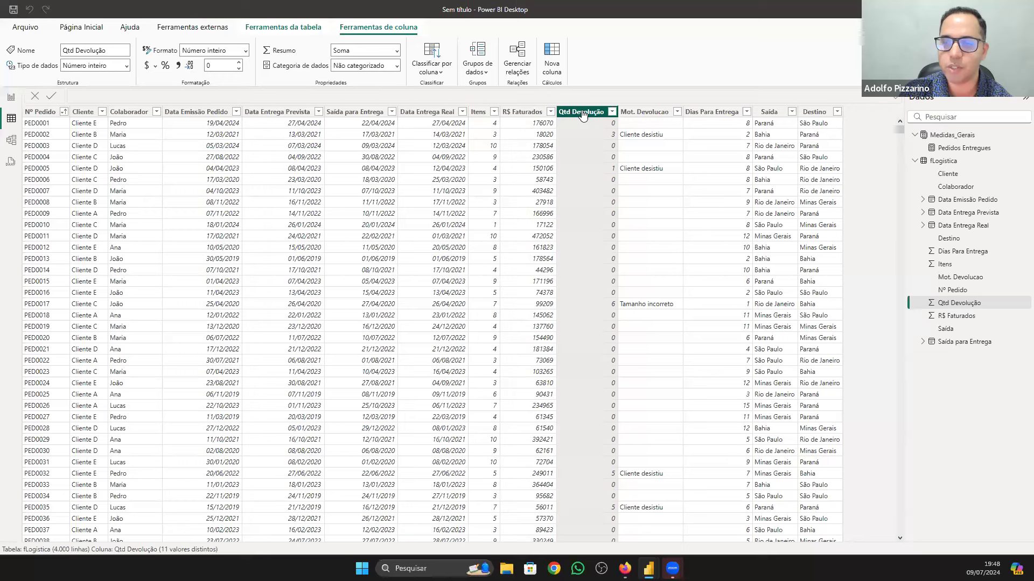
left_click(614, 112)
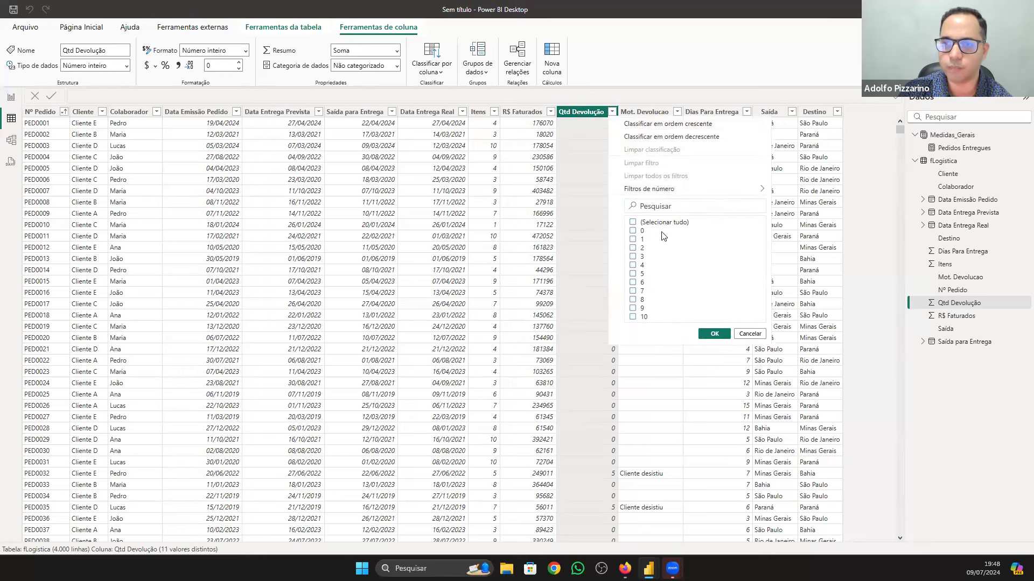
left_click(633, 223)
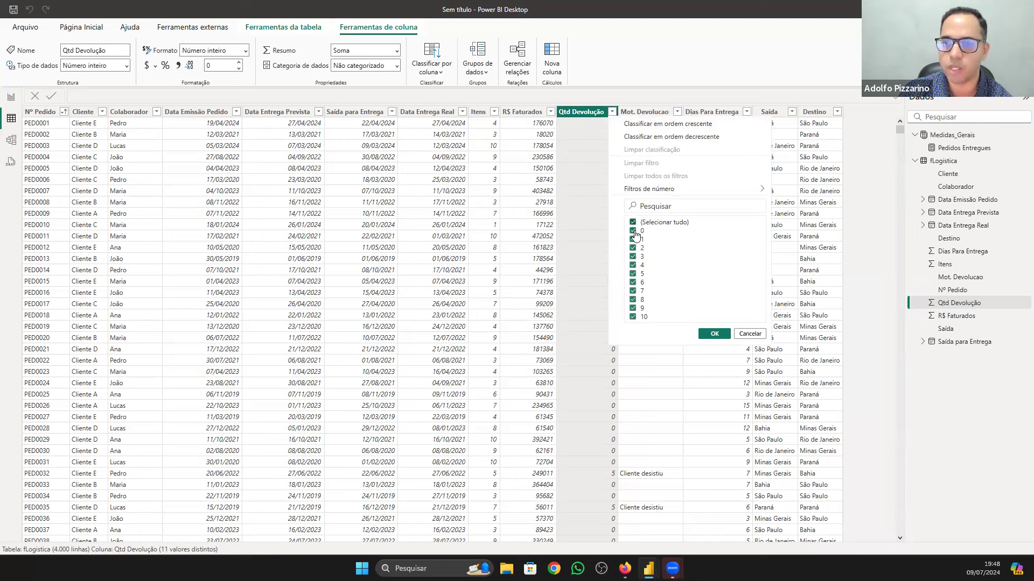
left_click(634, 231)
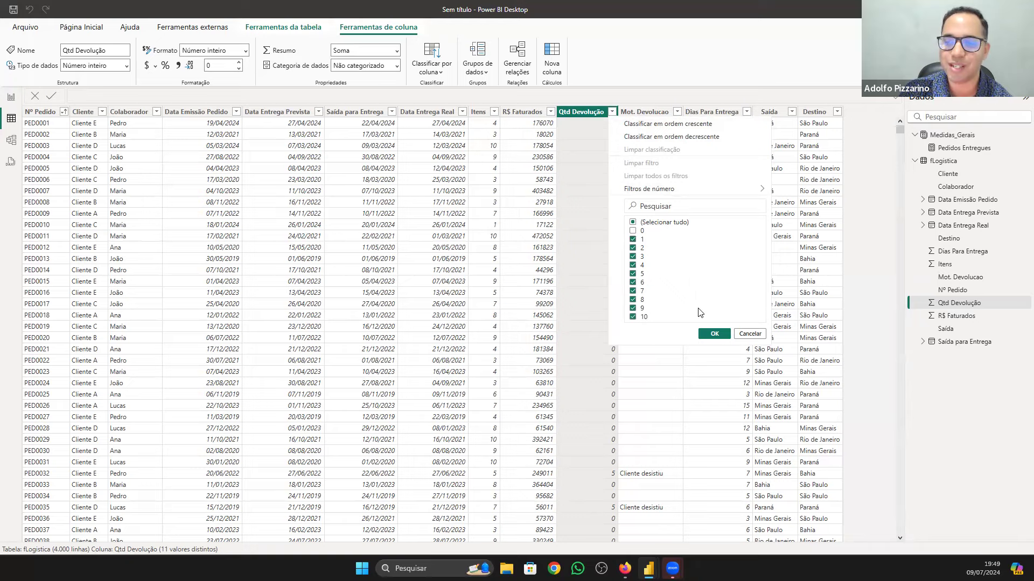
left_click(713, 336)
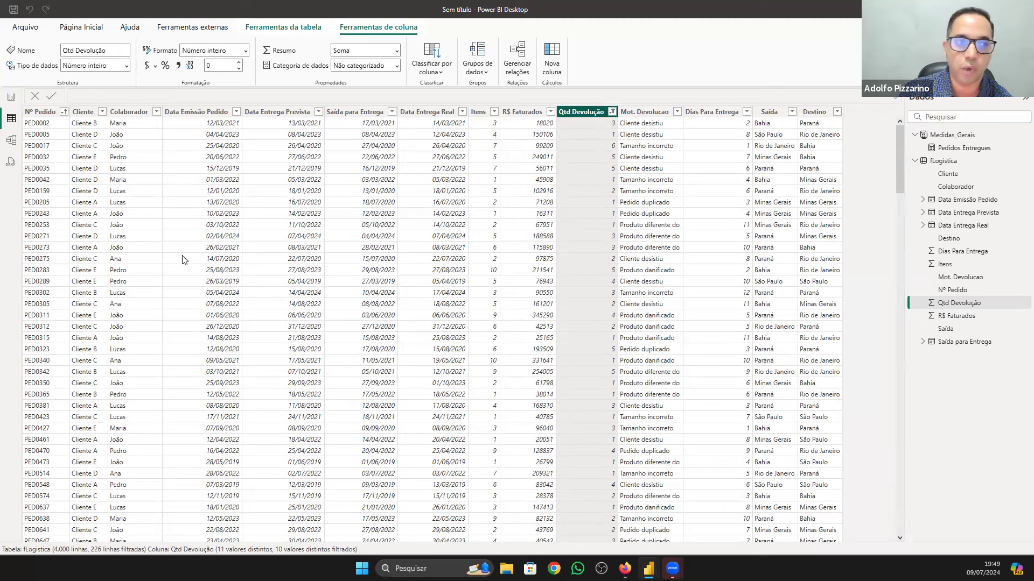
Step: Compare the Nº Pedido and Qtd Devolução columns of the returned orders, then clear all filters from fLogistica
left_click(36, 116)
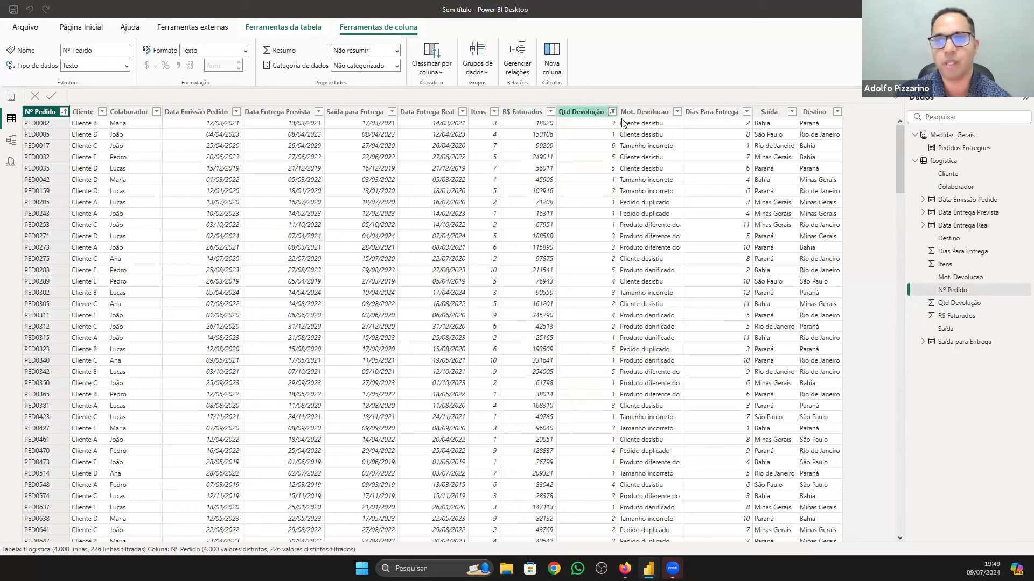
left_click(591, 113)
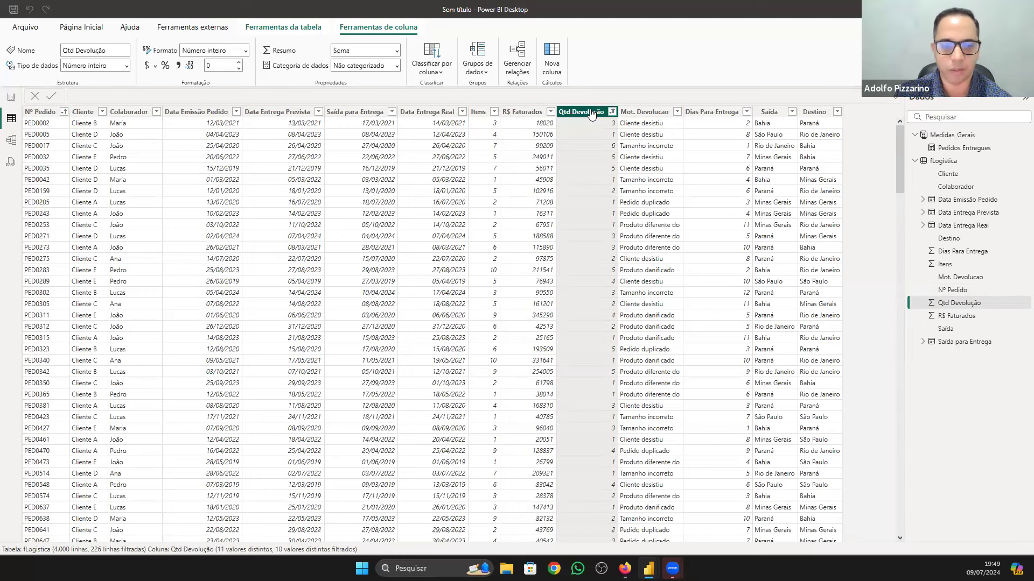
left_click(56, 138)
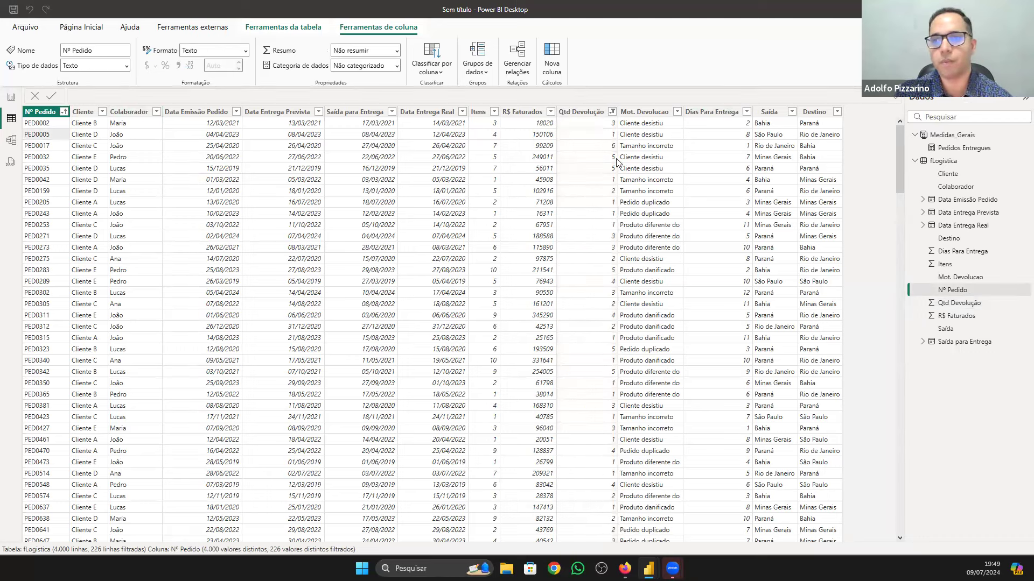
left_click(603, 166)
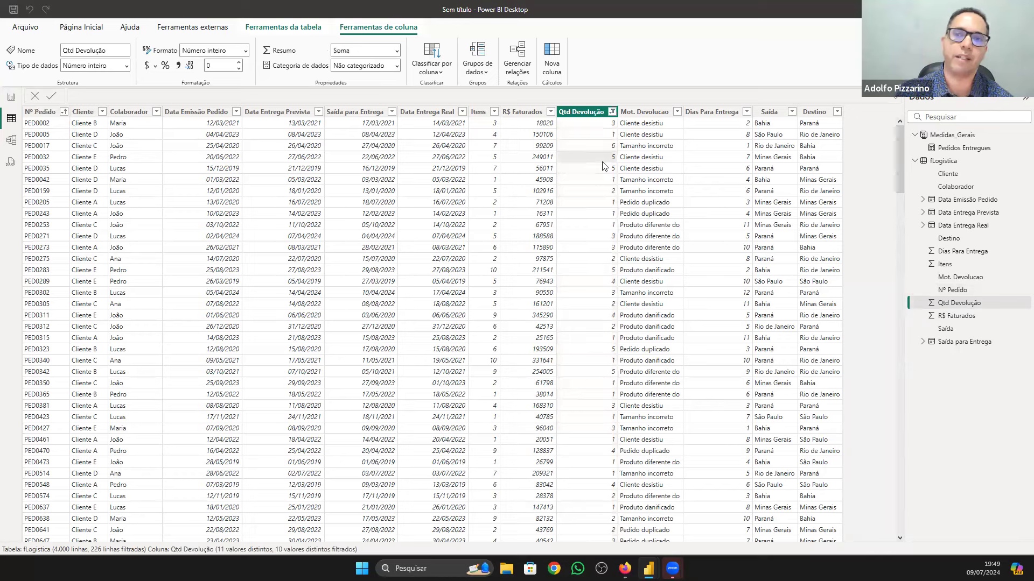
left_click(612, 113)
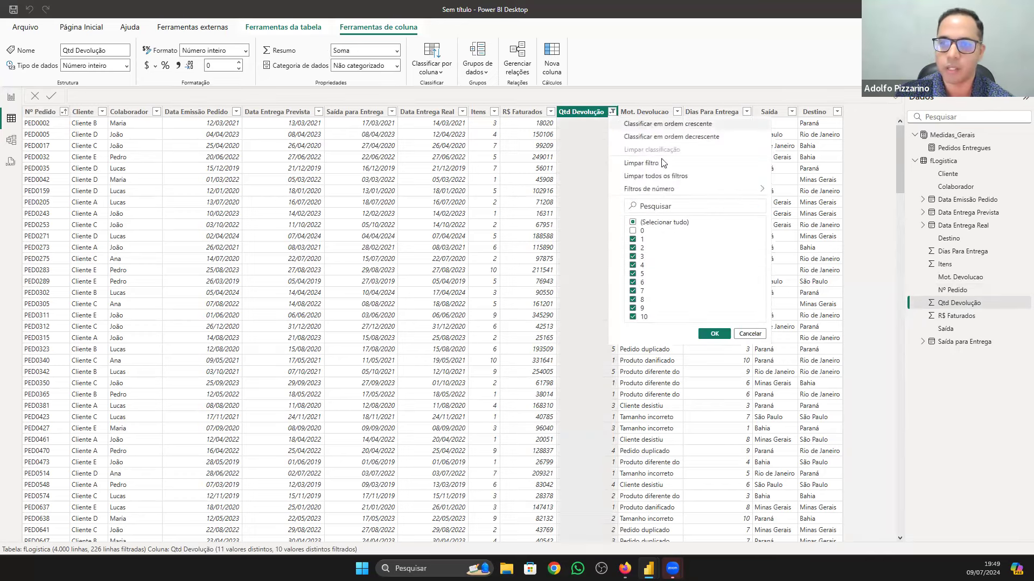
left_click(682, 177)
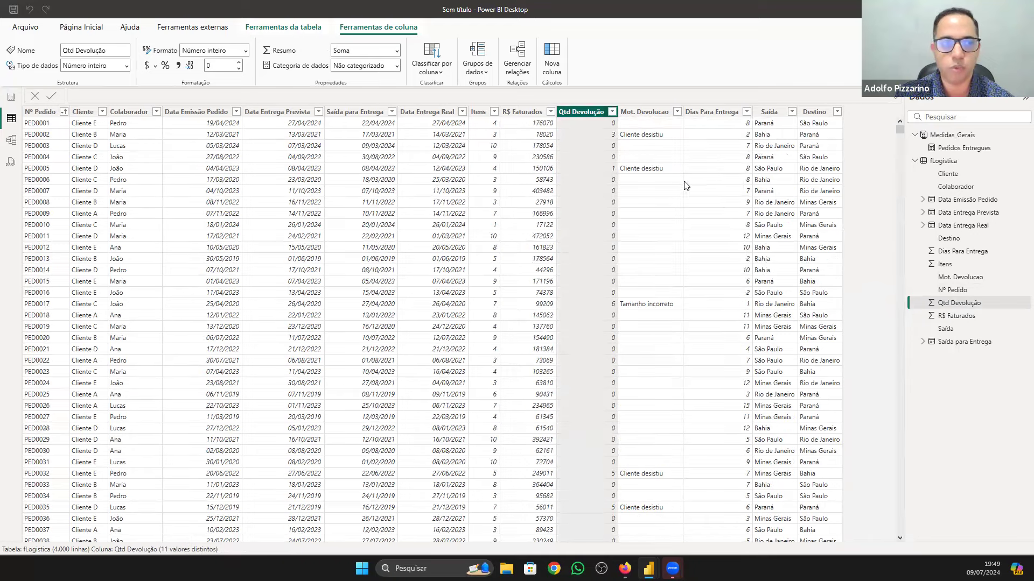
left_click(10, 97)
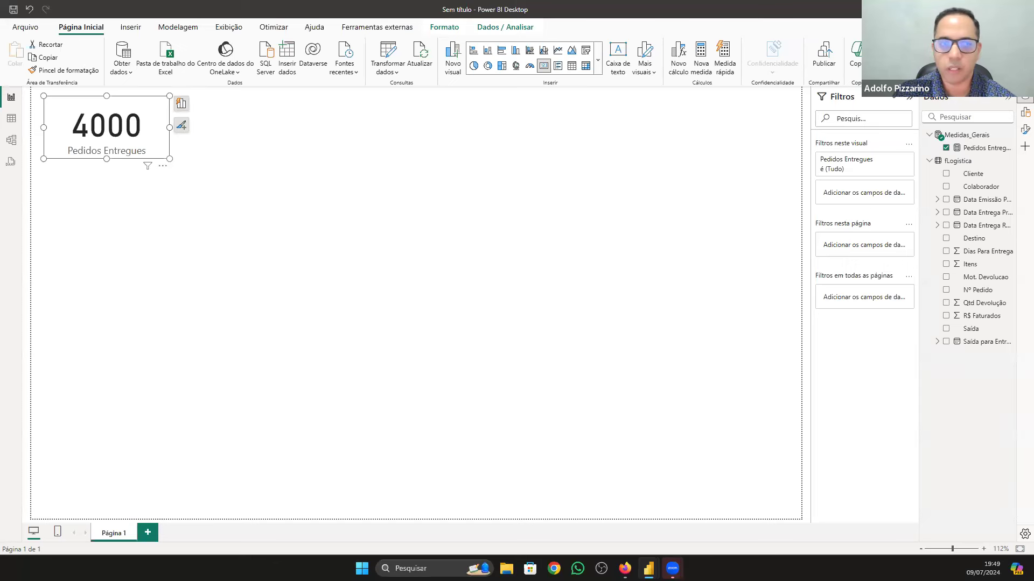
left_click(967, 135)
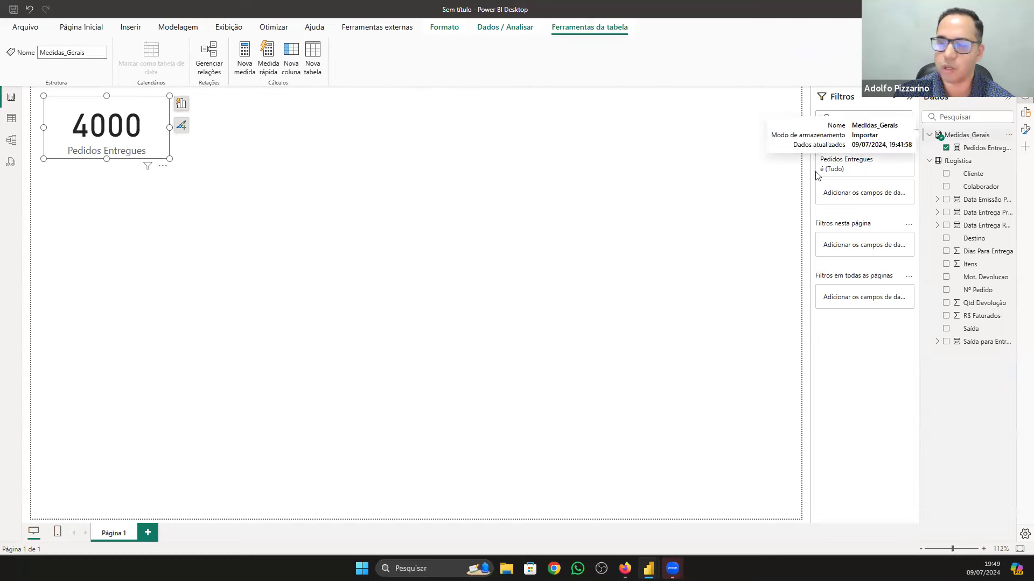
left_click(11, 118)
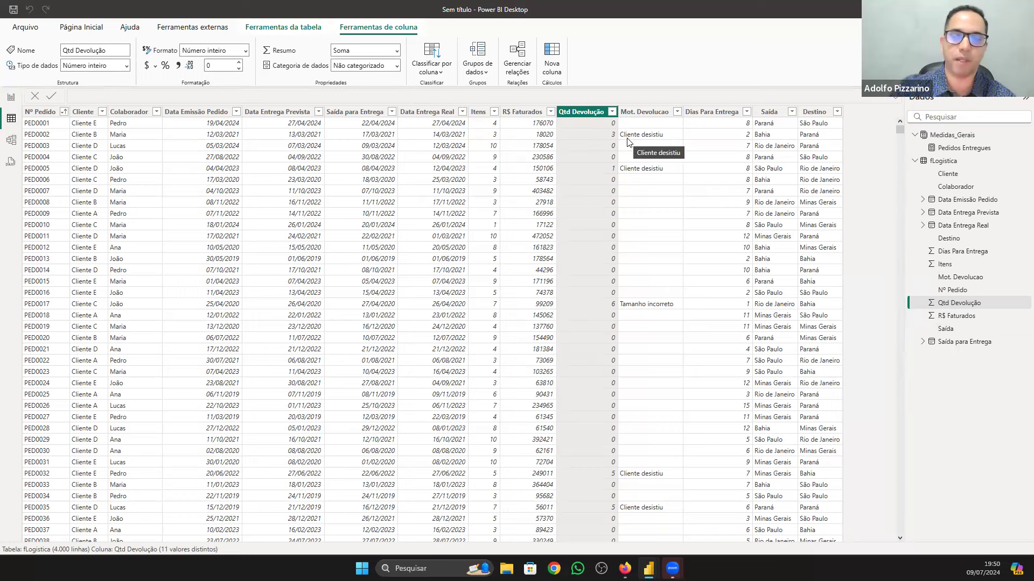
Step: Create a new measure in the Medidas_Gerais table and name it Ocorrências
left_click(953, 136)
right_click(953, 136)
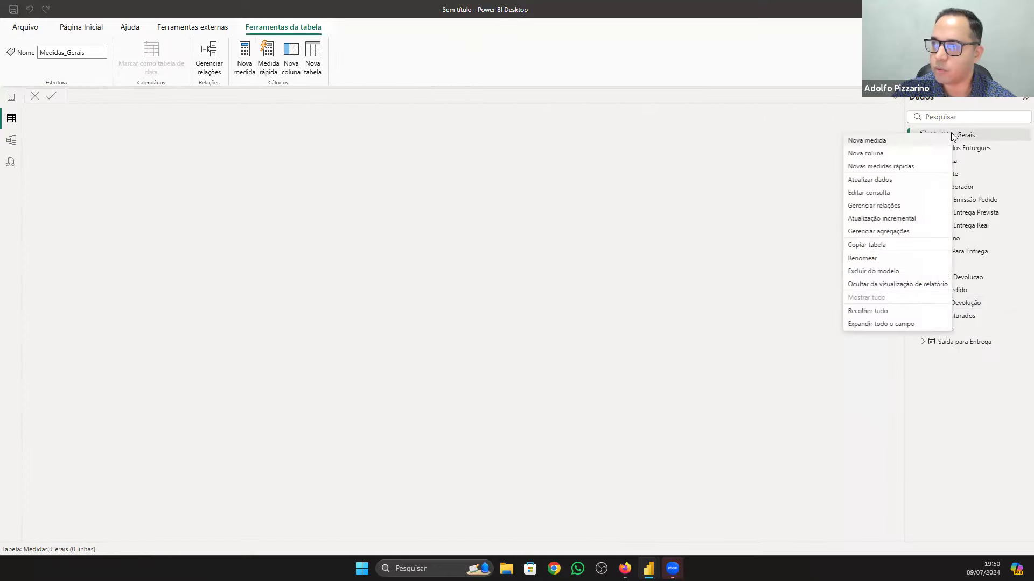
left_click(897, 141)
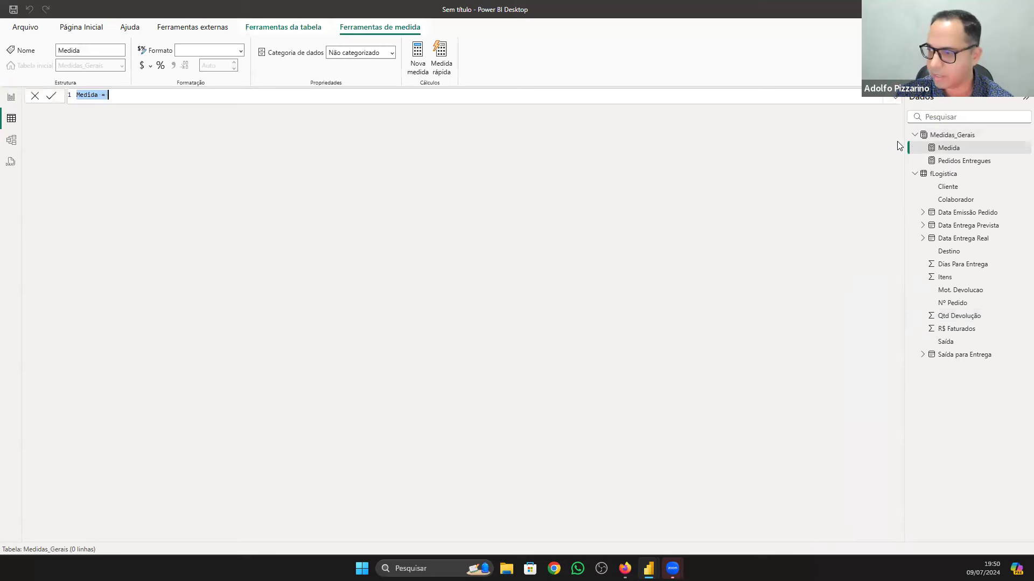
type("Occrr~encias")
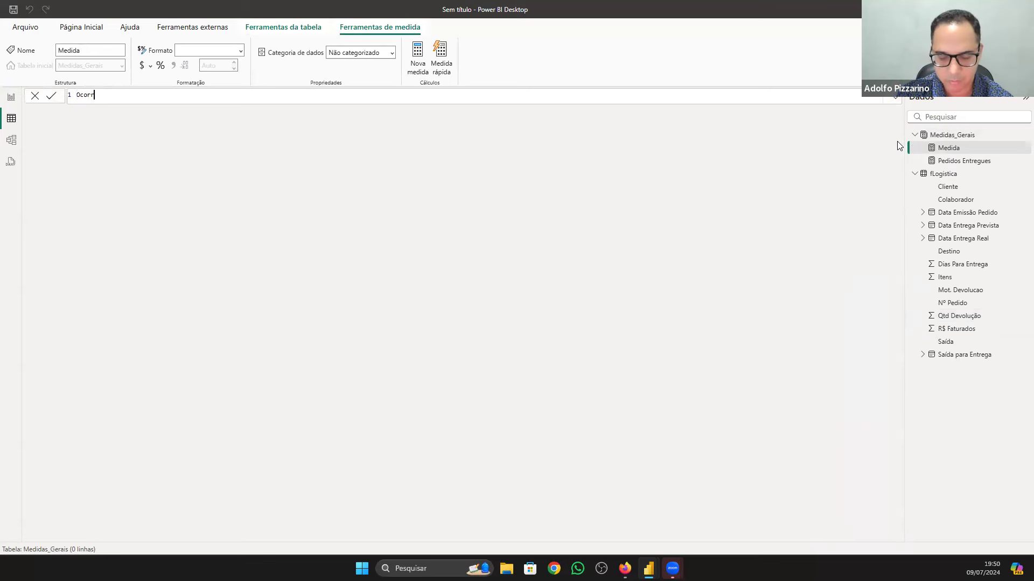
key("BackSpace")
key("BackSpace")
key("BackSpace")
key("BackSpace")
key("BackSpace")
key("BackSpace")
key("BackSpace")
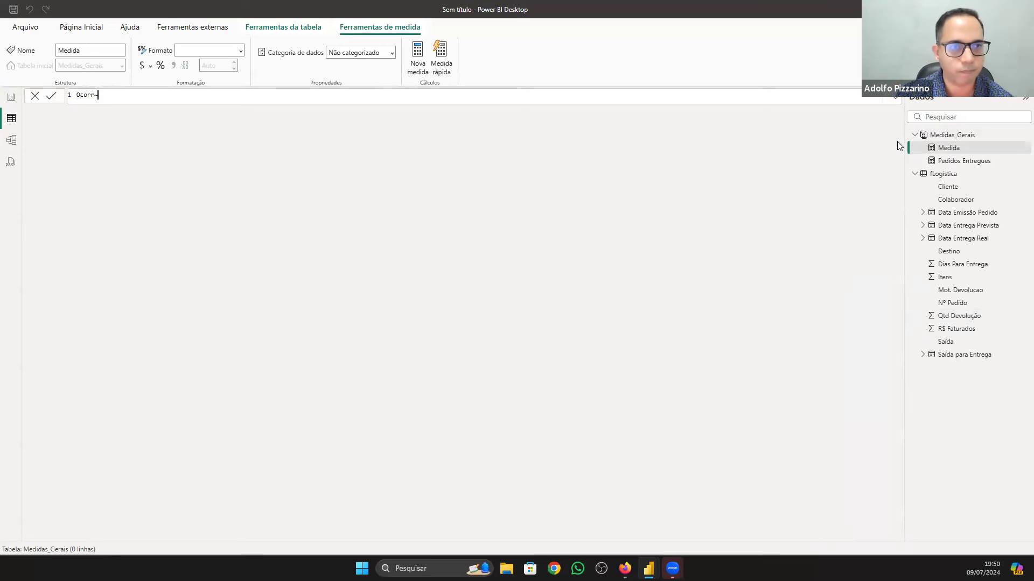
type("ências")
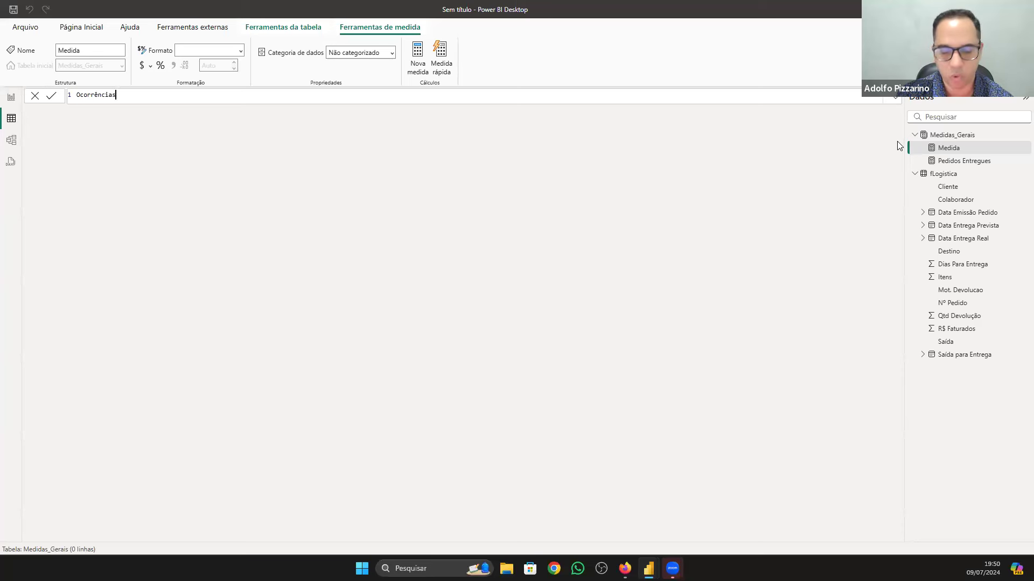
type(" =")
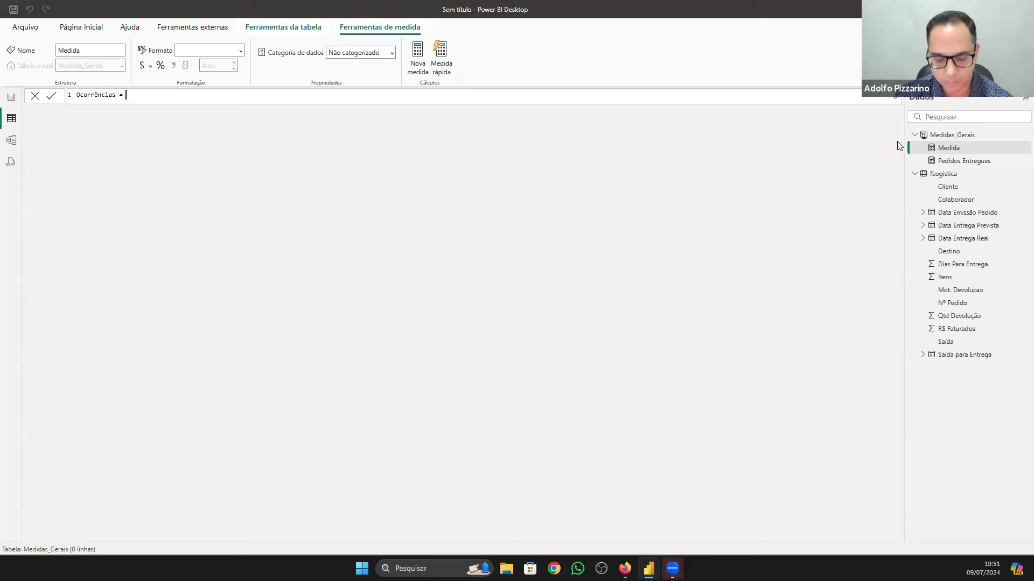
Step: Begin the Ocorrências formula with CALCULATE, using the [Pedidos Entregues] measure as its expression on a separate line
type("ca")
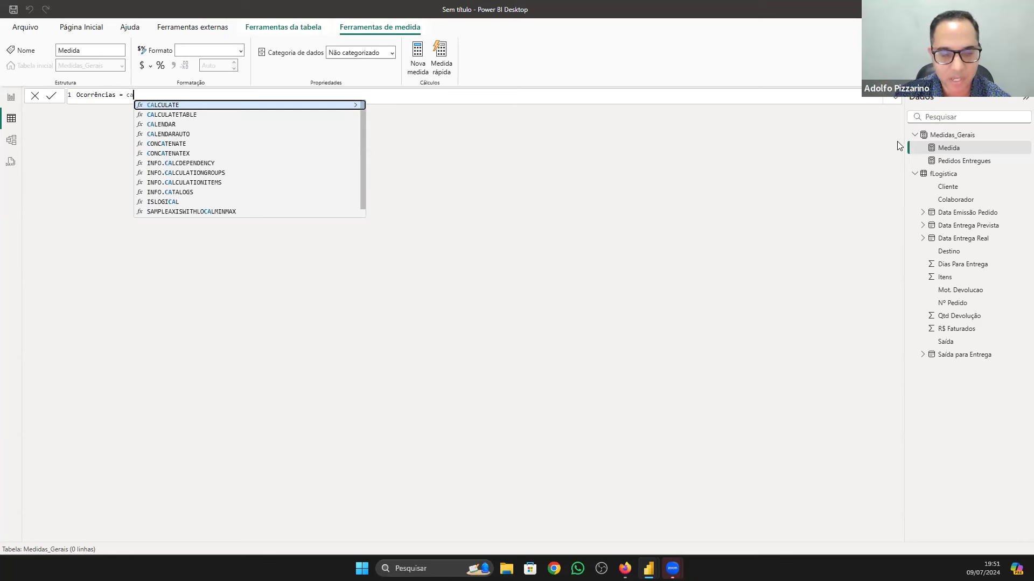
key("Tab")
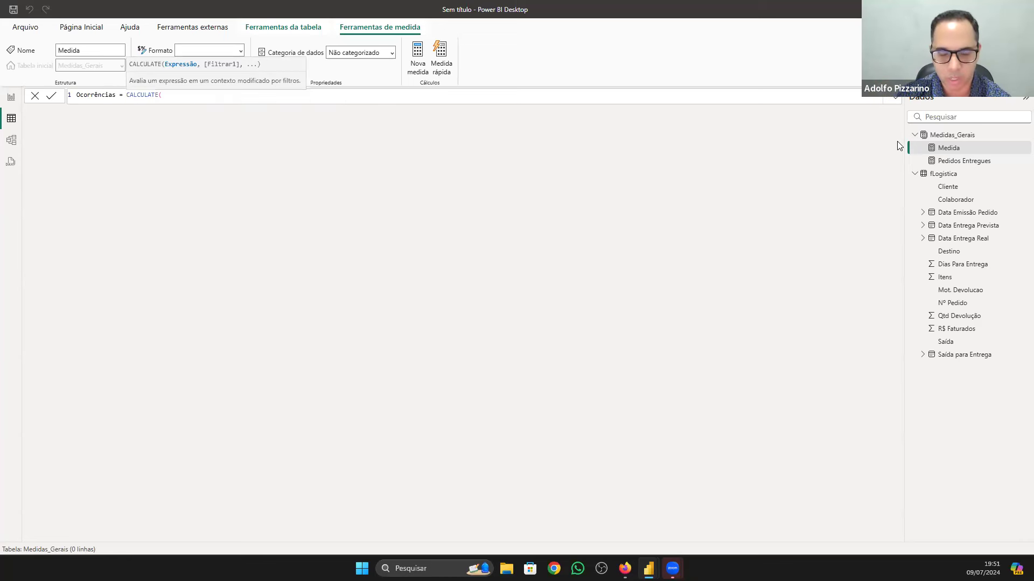
key("shift+Return")
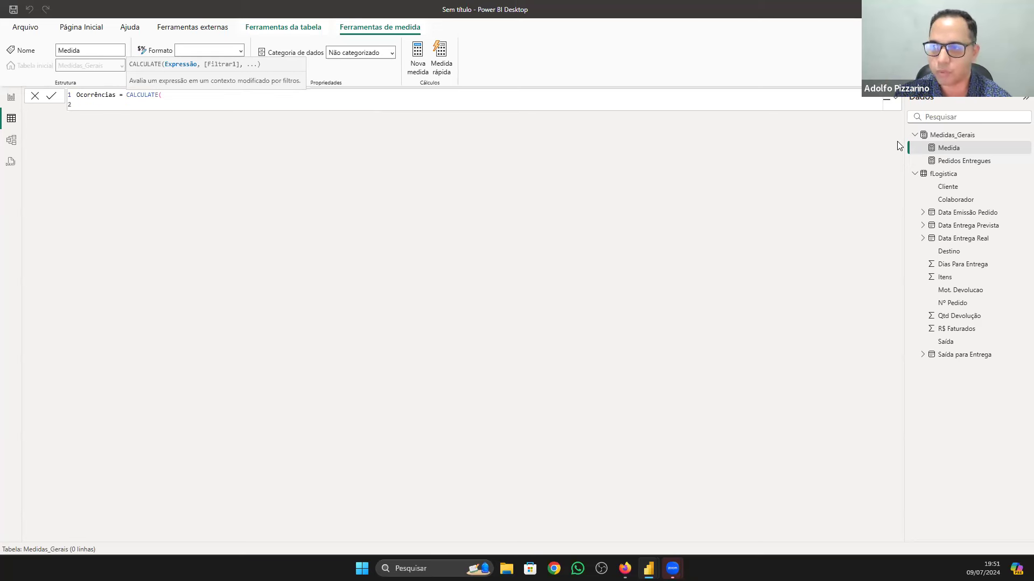
type("pedido")
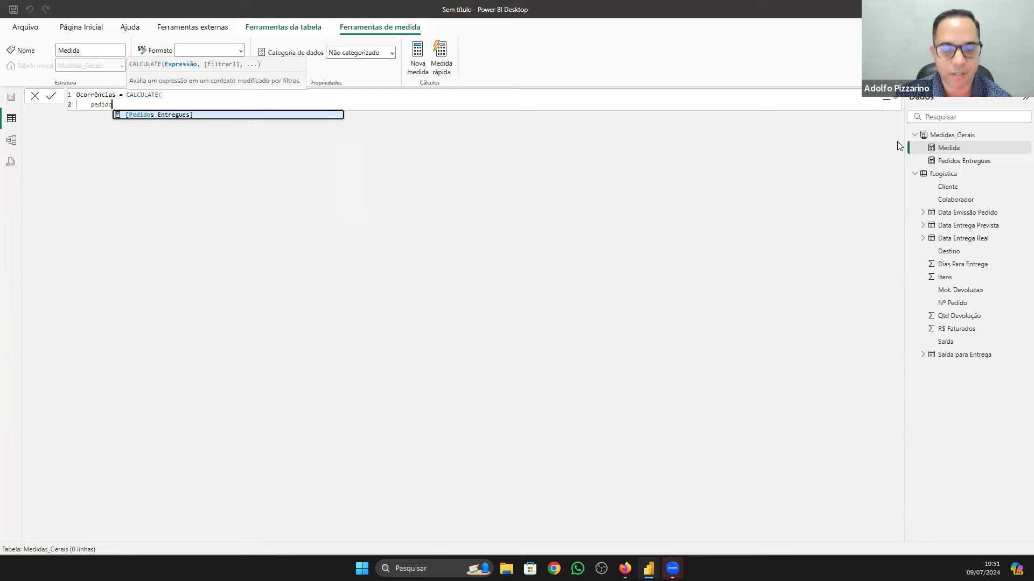
key("Tab")
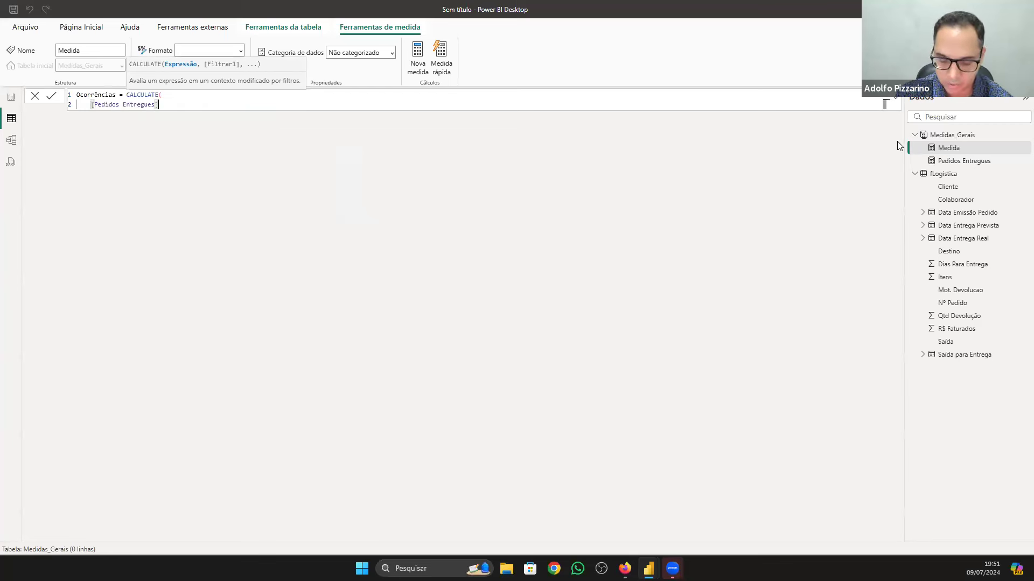
type(",")
key("shift+Return")
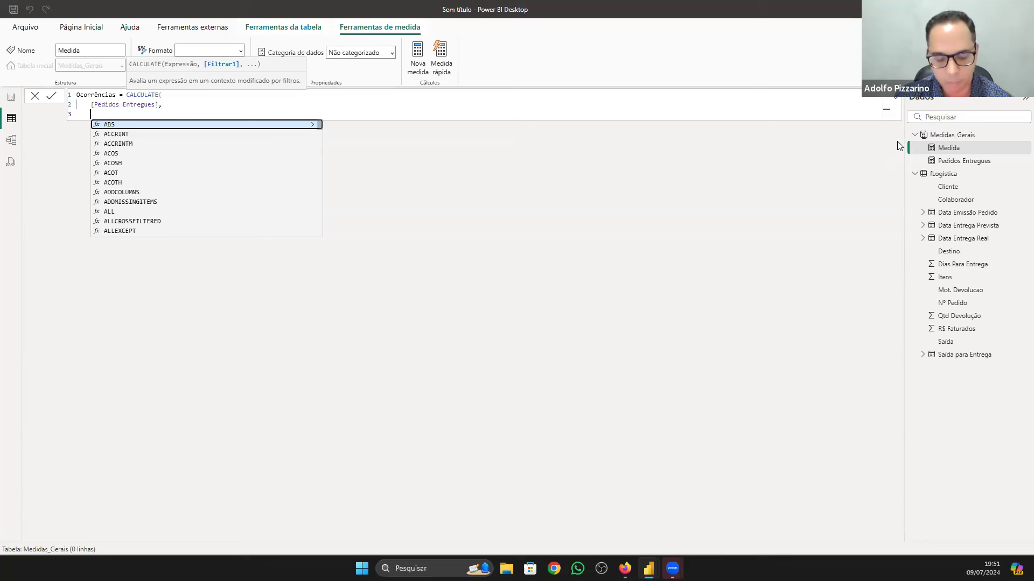
Step: Add the filter fLogistica[Qtd Devolução]<>0 to the CALCULATE, close the parenthesis and commit the Ocorrências measure
type("qt")
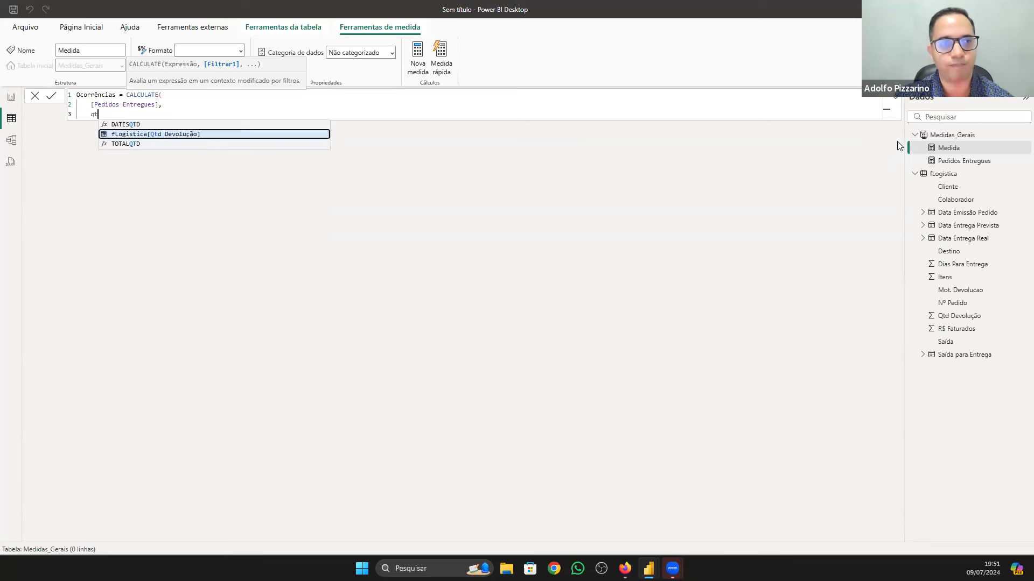
key("Tab")
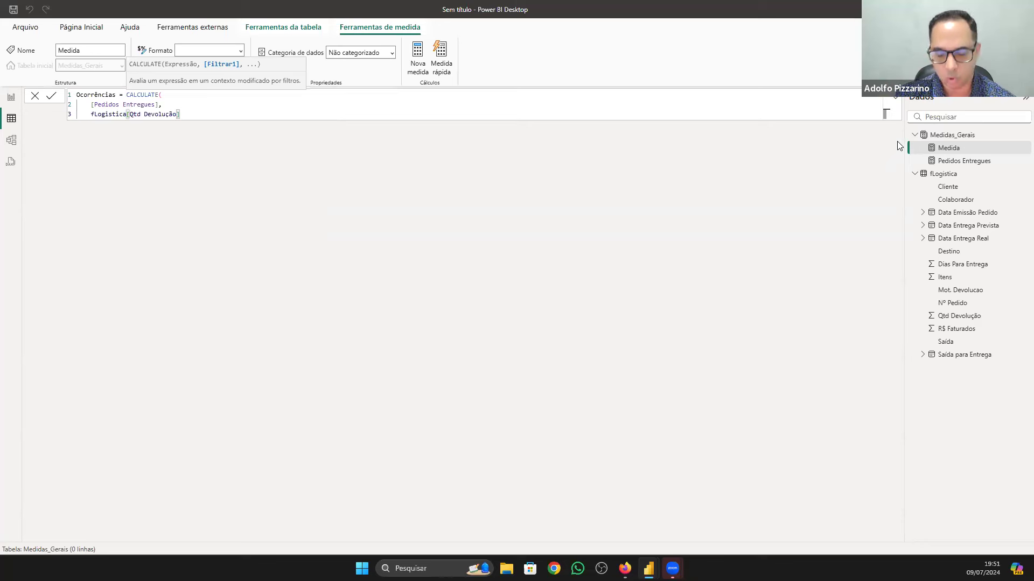
type("<>0")
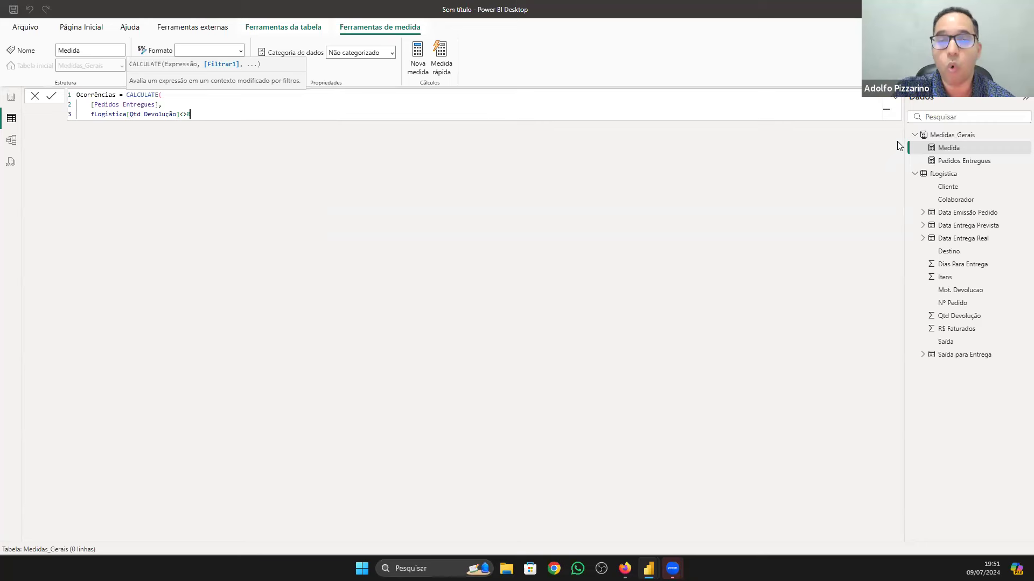
key("Return")
type(")")
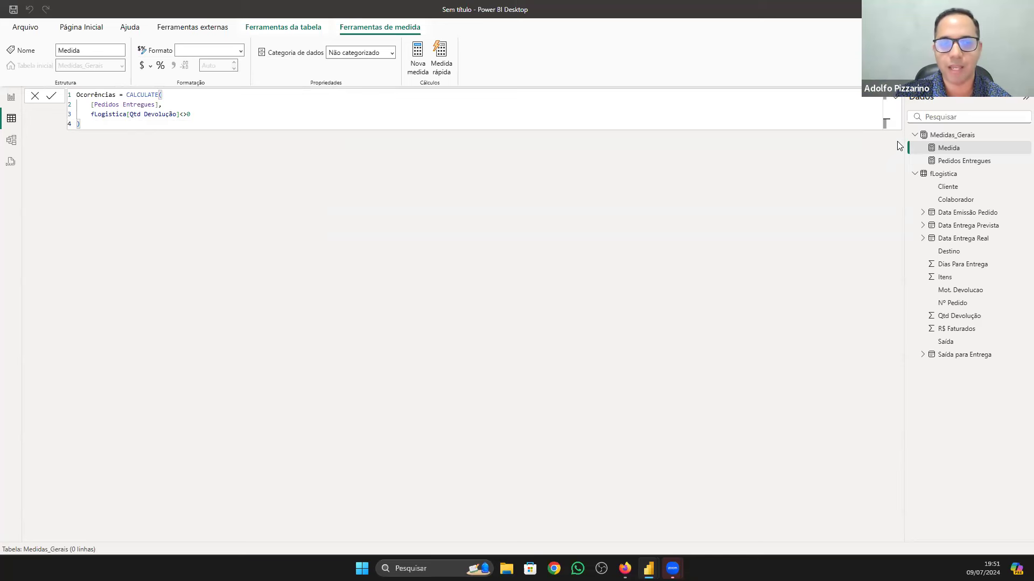
key("Return")
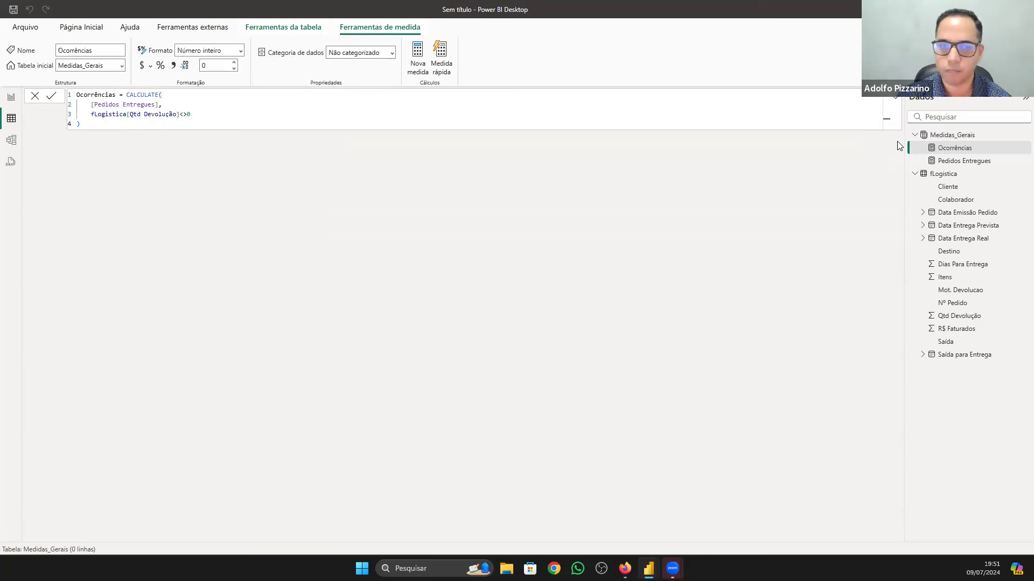
Step: In the report view, duplicate the Pedidos Entregues card and place the copy directly below the original
left_click(11, 96)
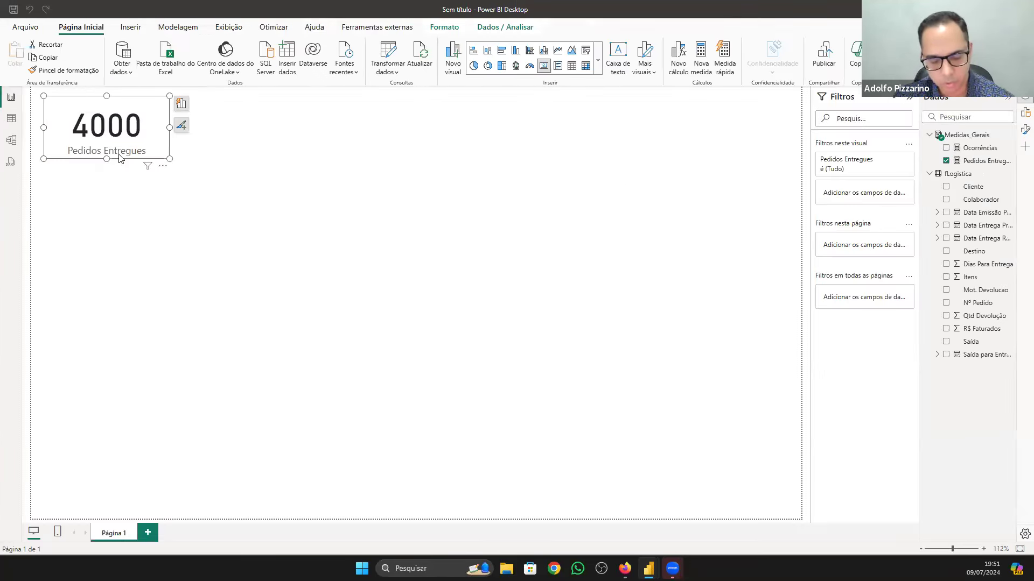
key("ctrl+c")
key("ctrl+v")
left_click_drag(119, 157, 120, 227)
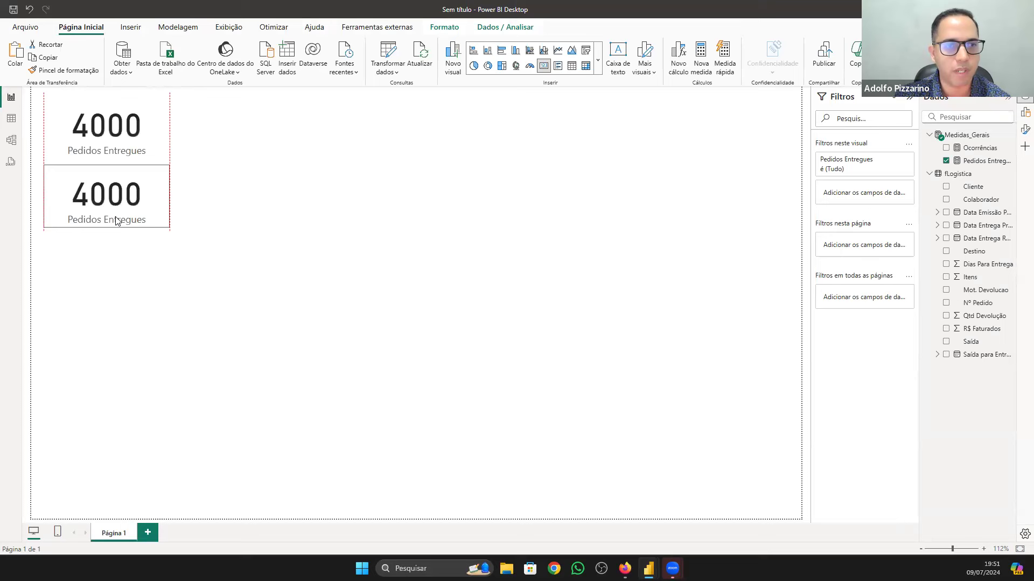
Step: Replace the field of the duplicated card with the Ocorrências measure and deselect the card
left_click(181, 172)
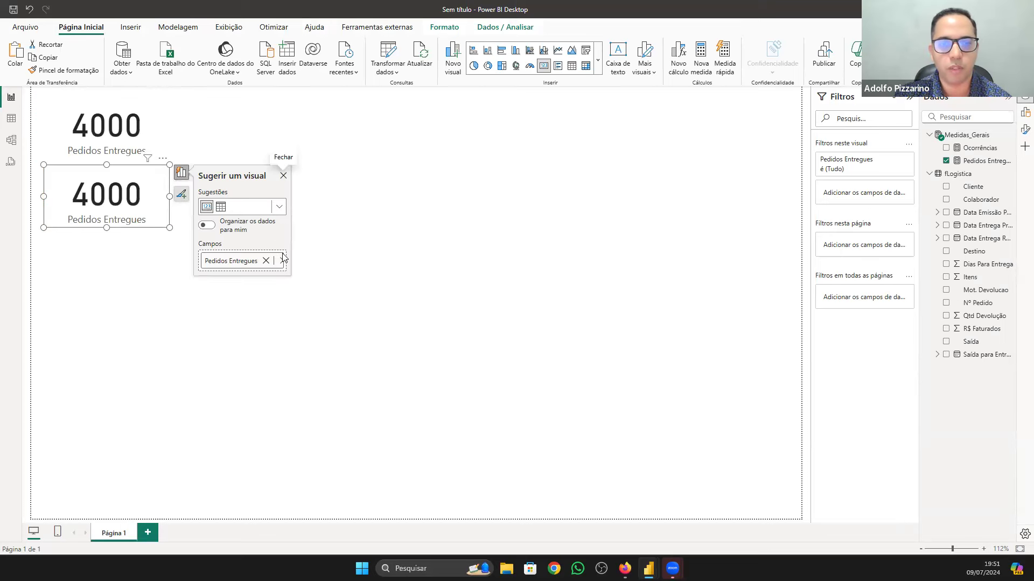
left_click(282, 262)
left_click(349, 306)
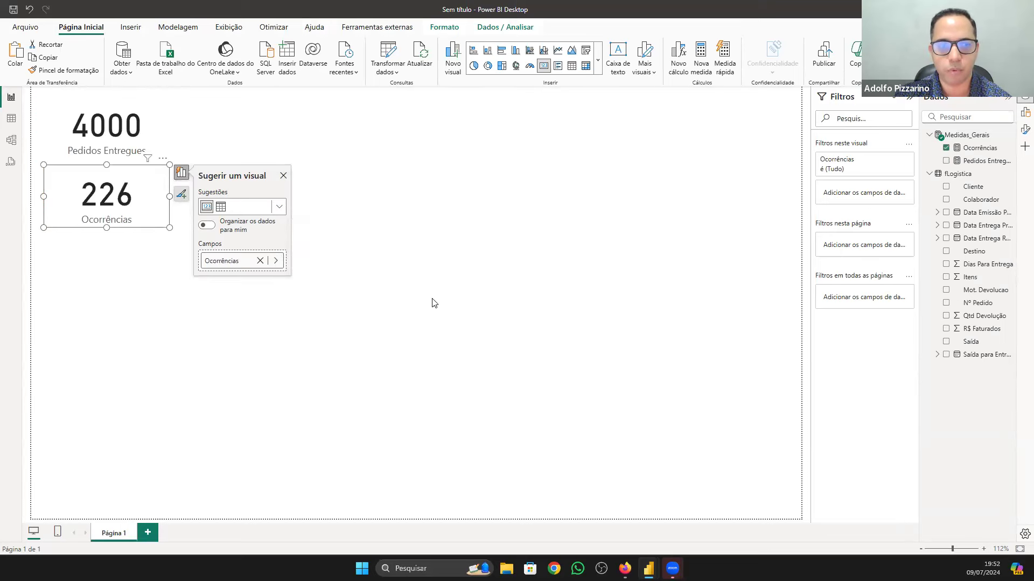
left_click(434, 302)
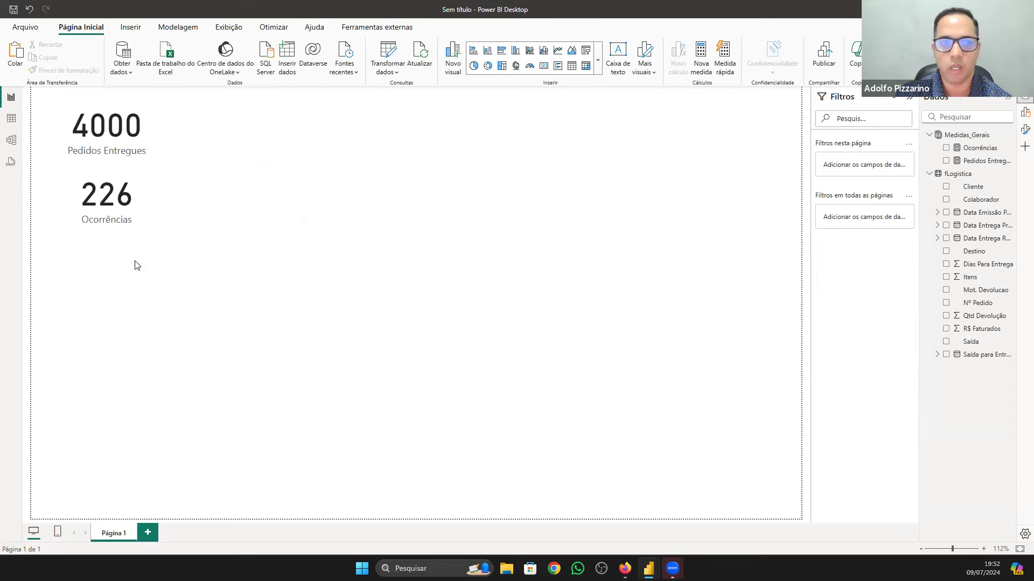
Step: Create another new measure in the Medidas_Gerais table and name it Devoluções
left_click(114, 202)
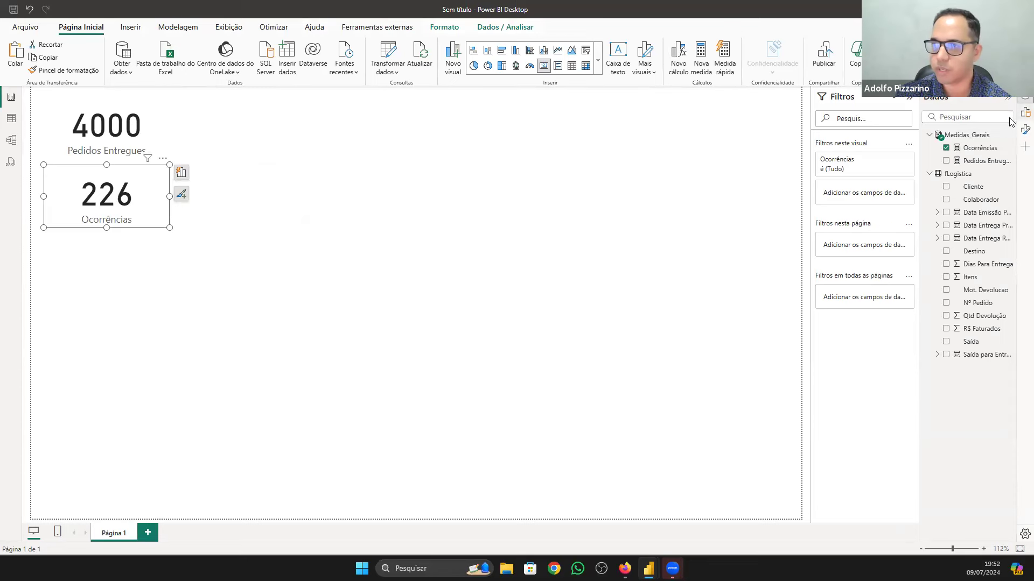
left_click(970, 136)
right_click(970, 136)
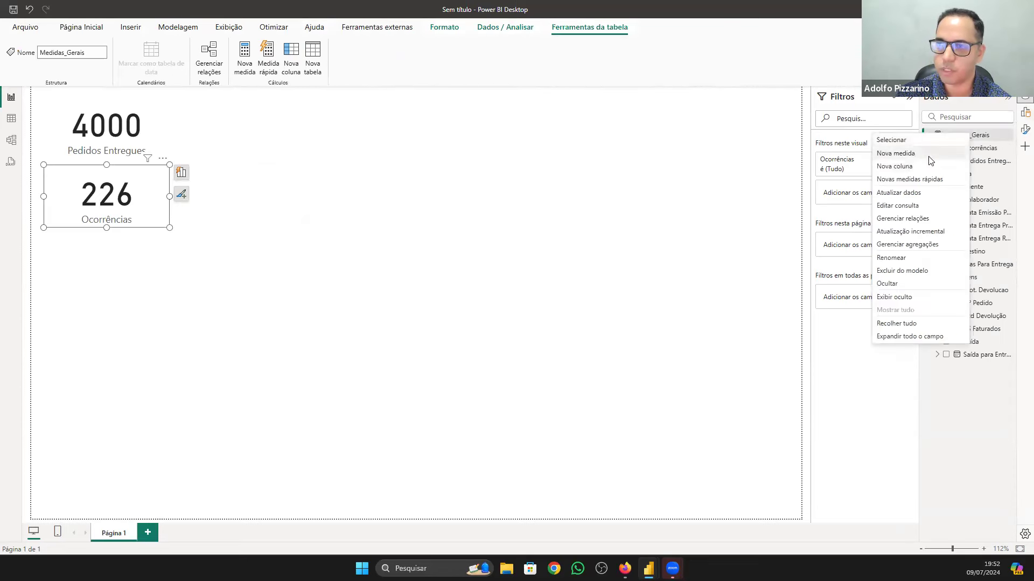
left_click(929, 159)
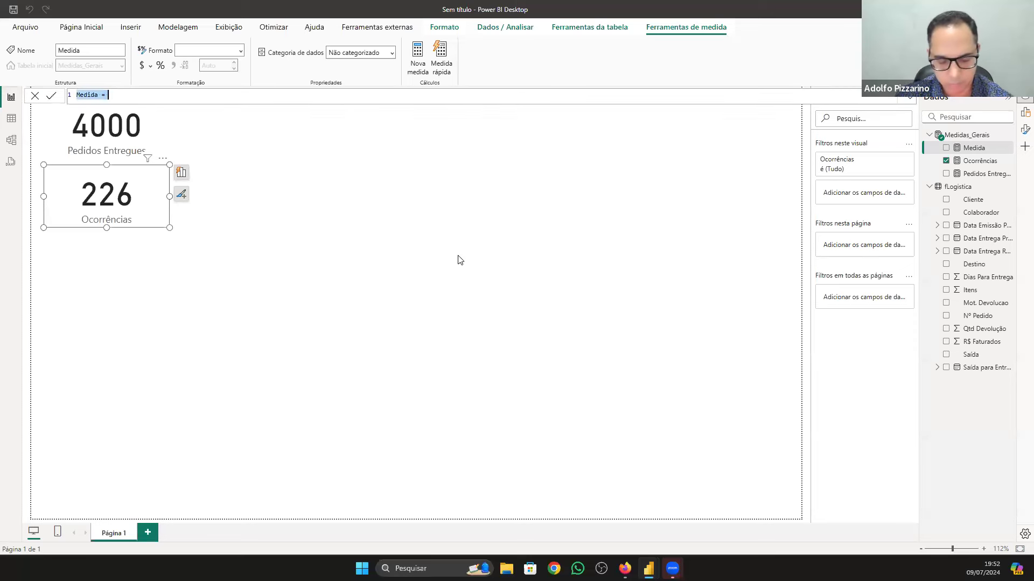
type("Devoluções")
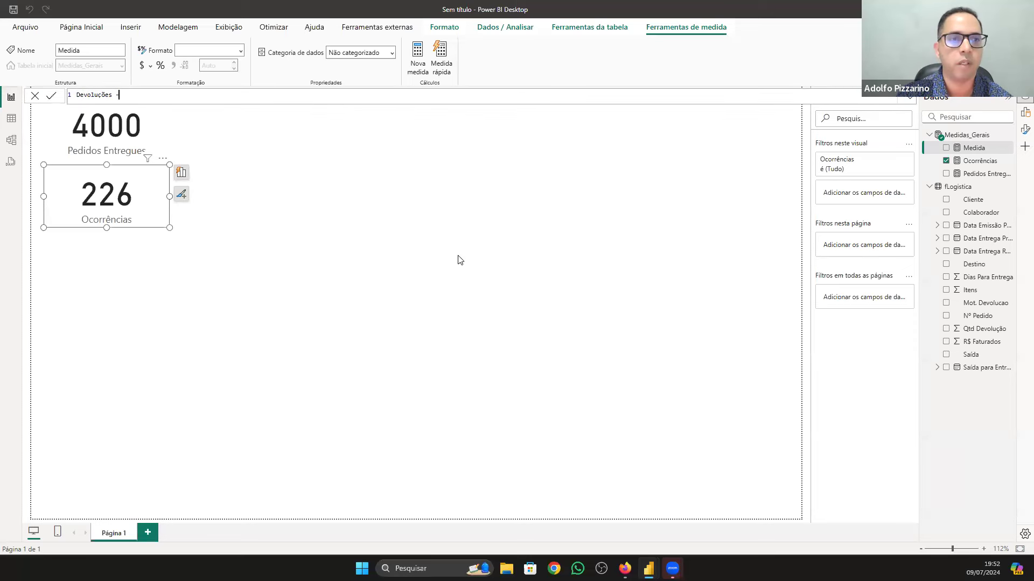
key("ctrl+s")
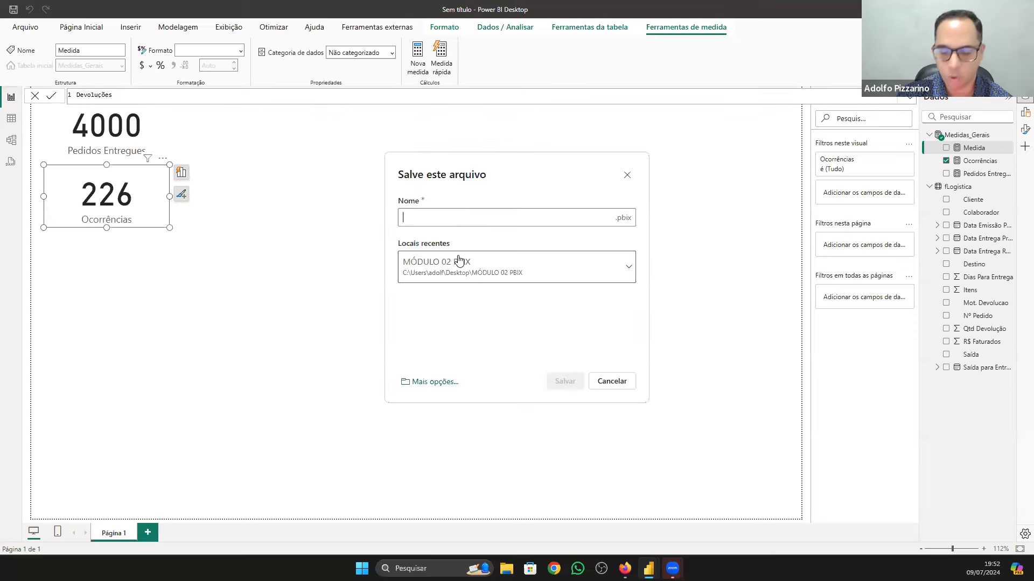
type("=")
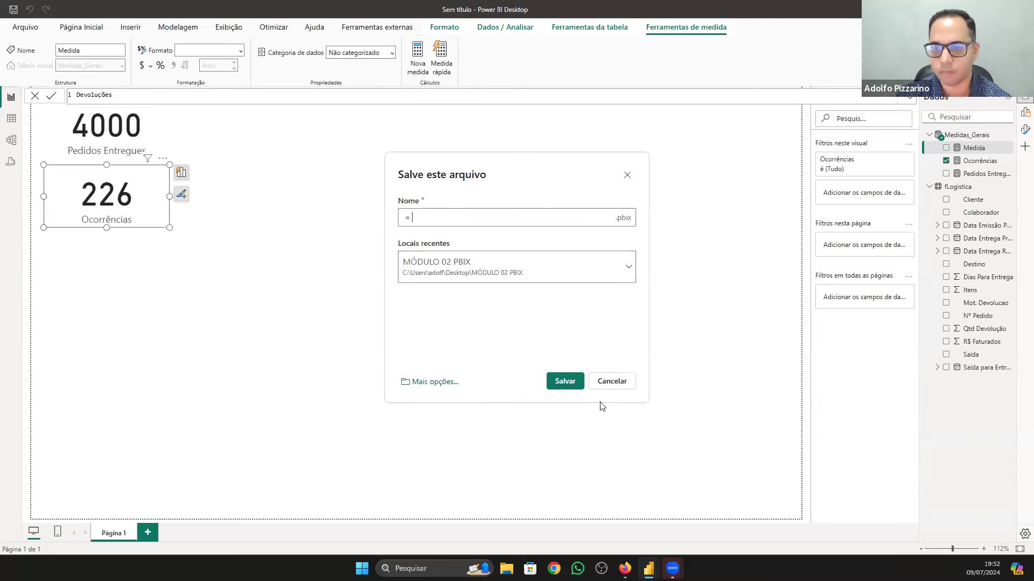
left_click(599, 381)
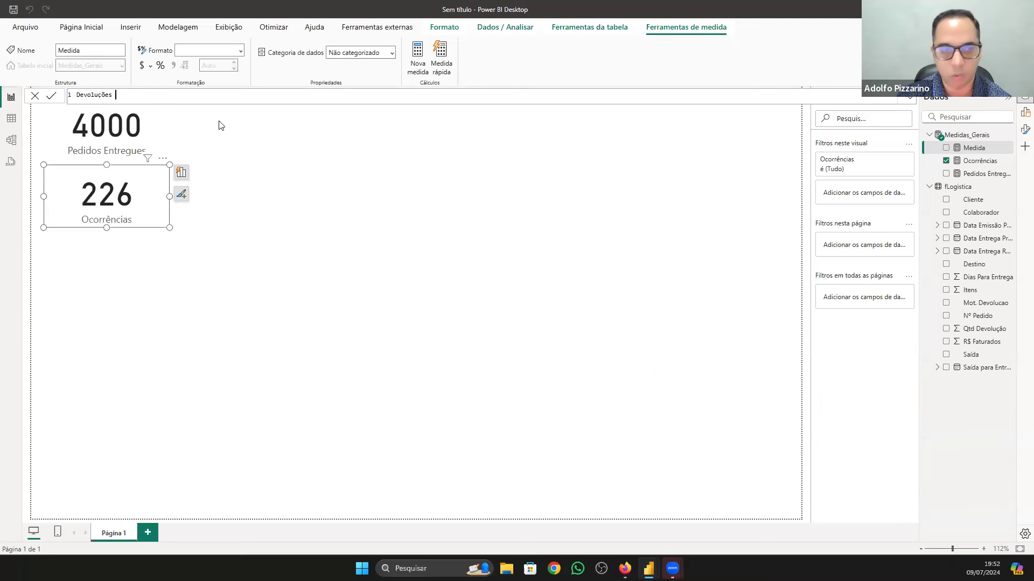
key("shift+Return")
key("shift+Return")
type("cxa")
key("BackSpace")
key("BackSpace")
type("a")
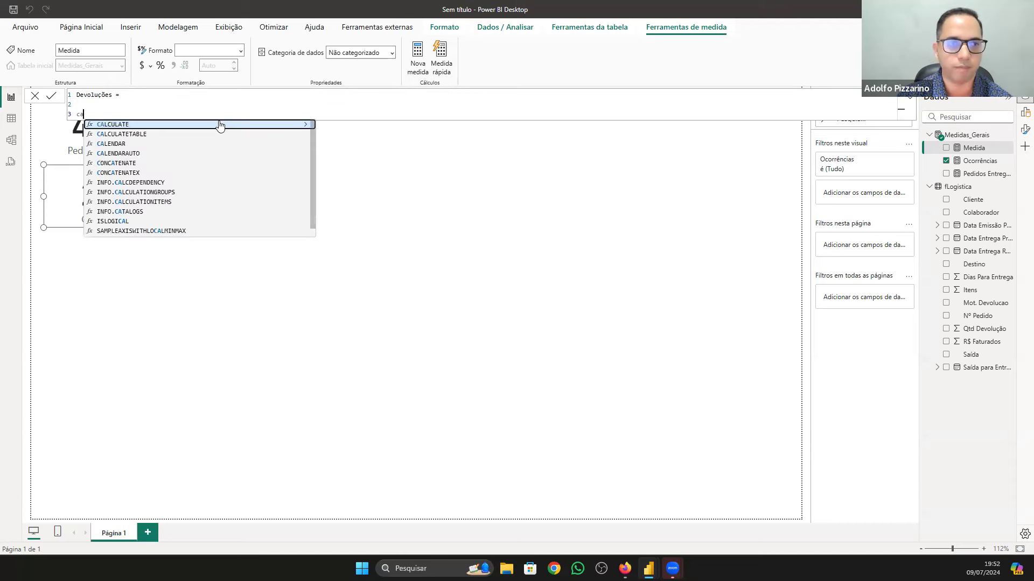
left_click(220, 125)
key("shift+Return")
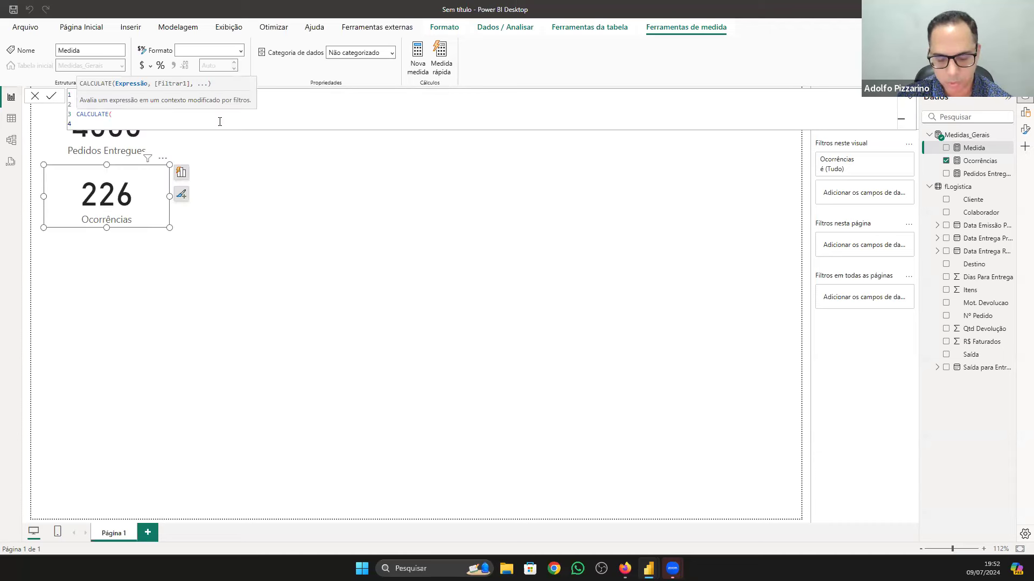
type("ped")
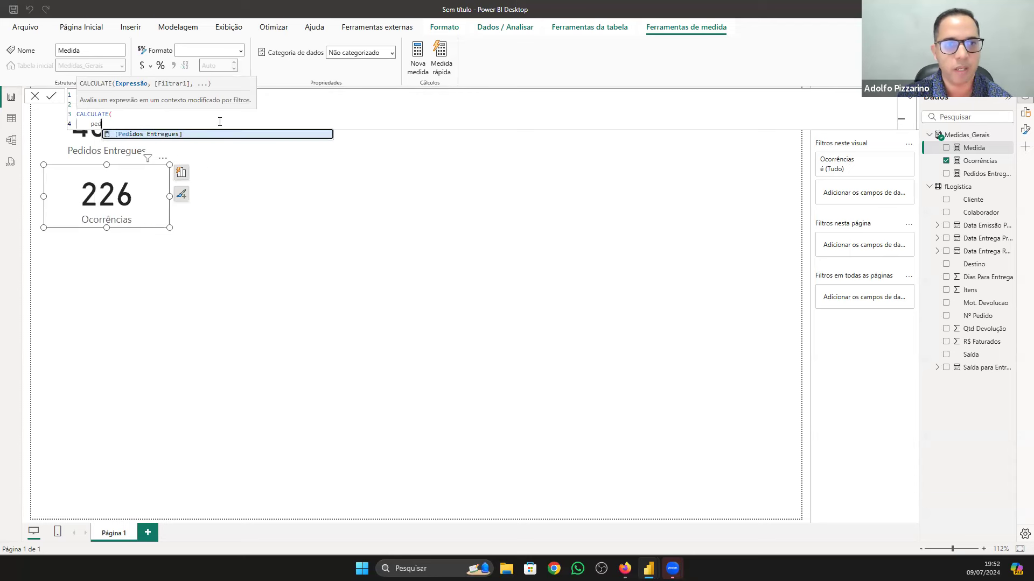
key("BackSpace")
key("BackSpace")
key("BackSpace")
key("BackSpace")
key("BackSpace")
key("BackSpace")
key("BackSpace")
key("BackSpace")
key("BackSpace")
key("BackSpace")
key("BackSpace")
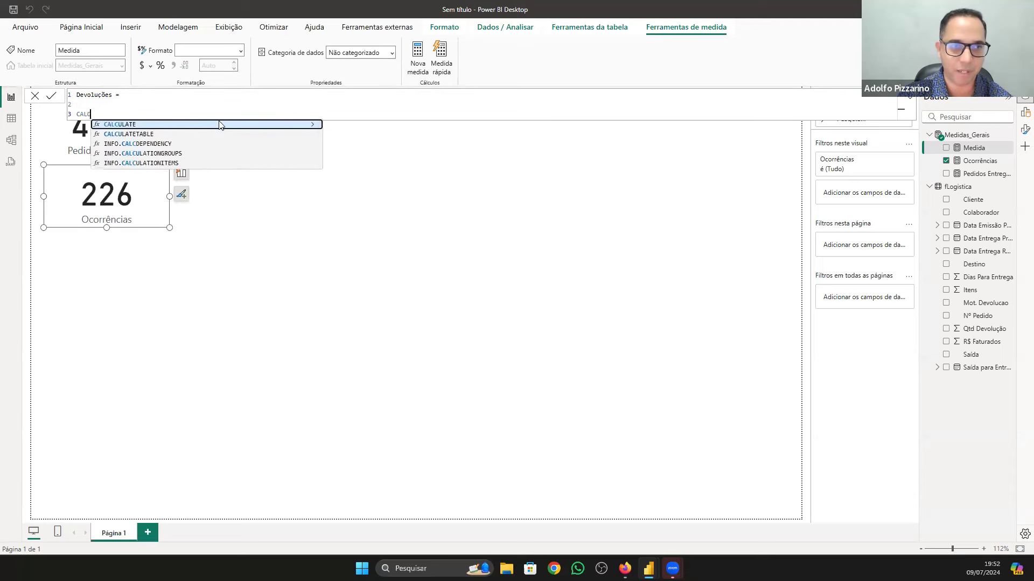
key("BackSpace")
key("BackSpace")
key("BackSpace")
key("BackSpace")
key("BackSpace")
key("BackSpace")
Step: Define the Devoluções measure as SUM(fLogistica[Qtd Devolução]) and commit it
type("sum")
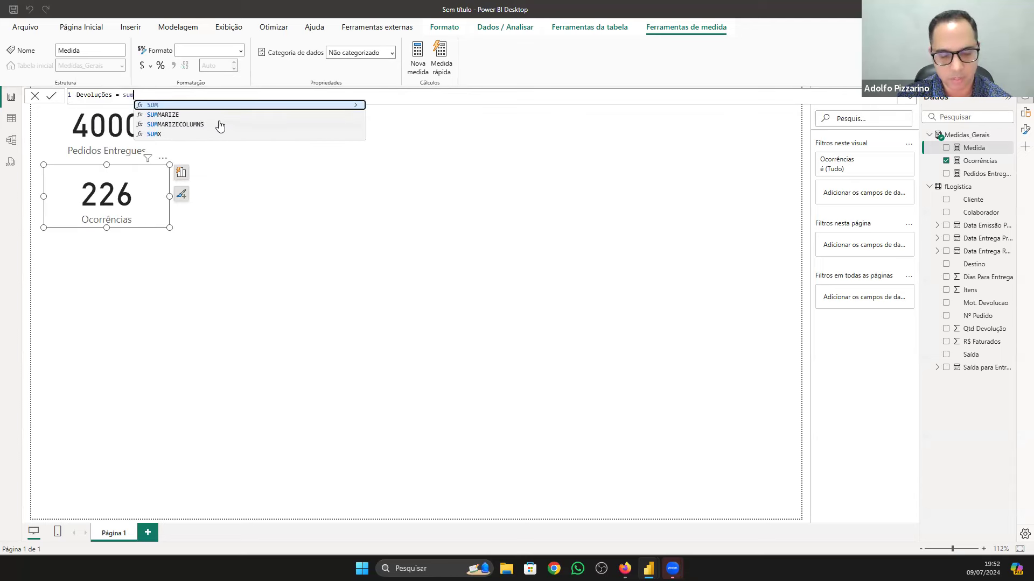
key("Tab")
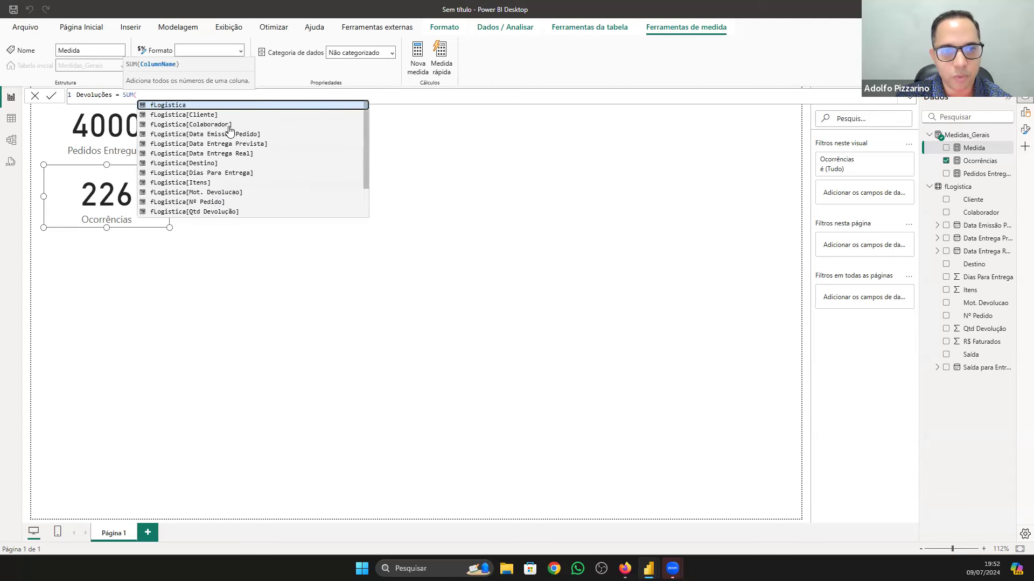
scroll(269, 164, "down", 1)
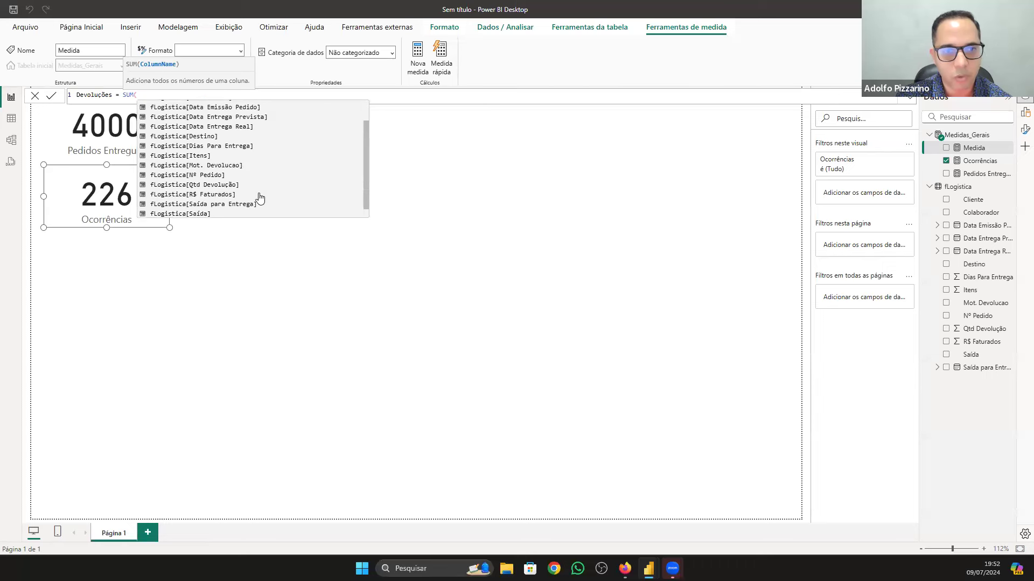
left_click(248, 183)
type(")")
key("Return")
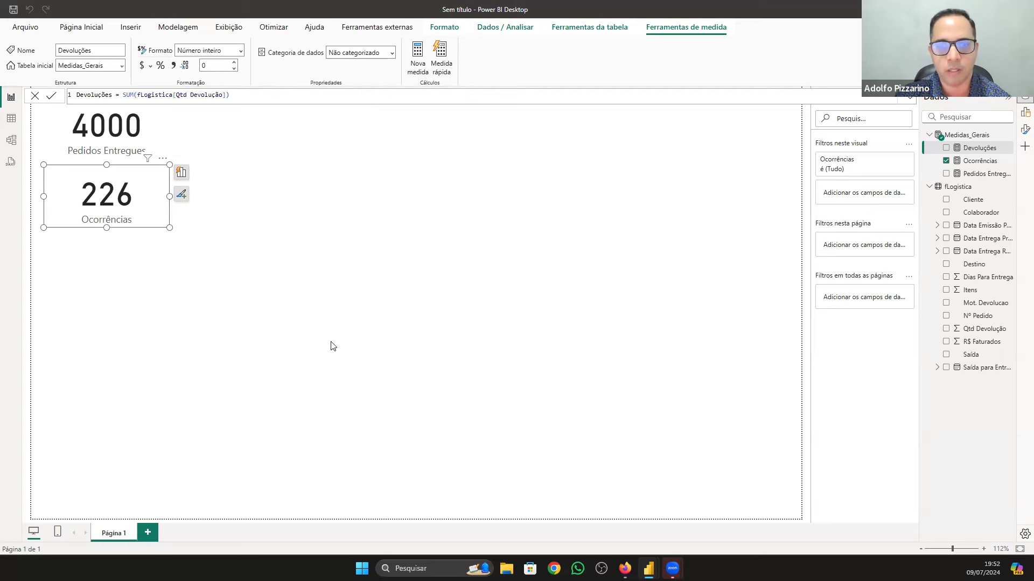
Step: Duplicate the Ocorrências card and place the copy directly below the original
left_click(120, 238)
left_click(121, 211)
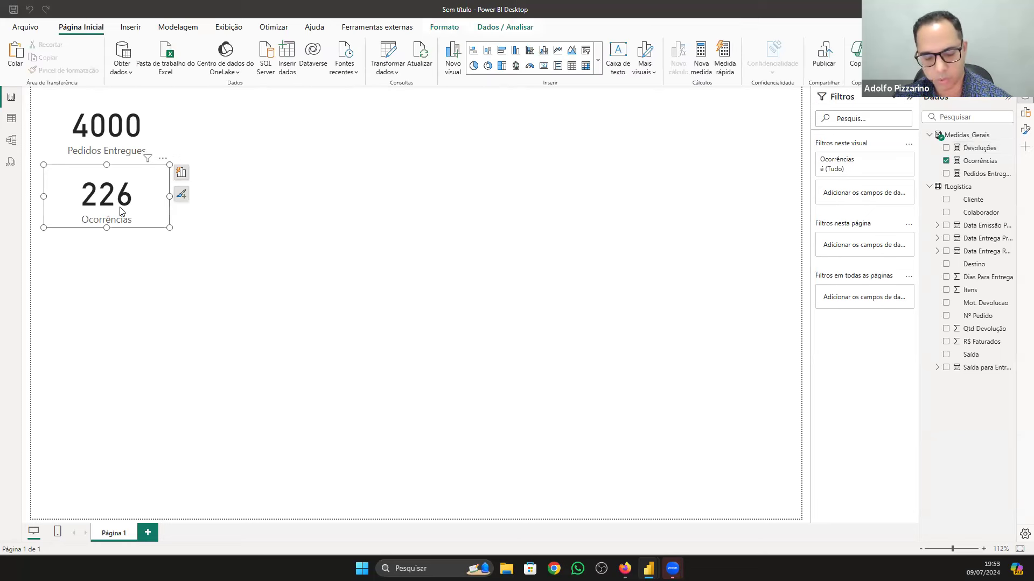
key("ctrl+c")
key("ctrl+v")
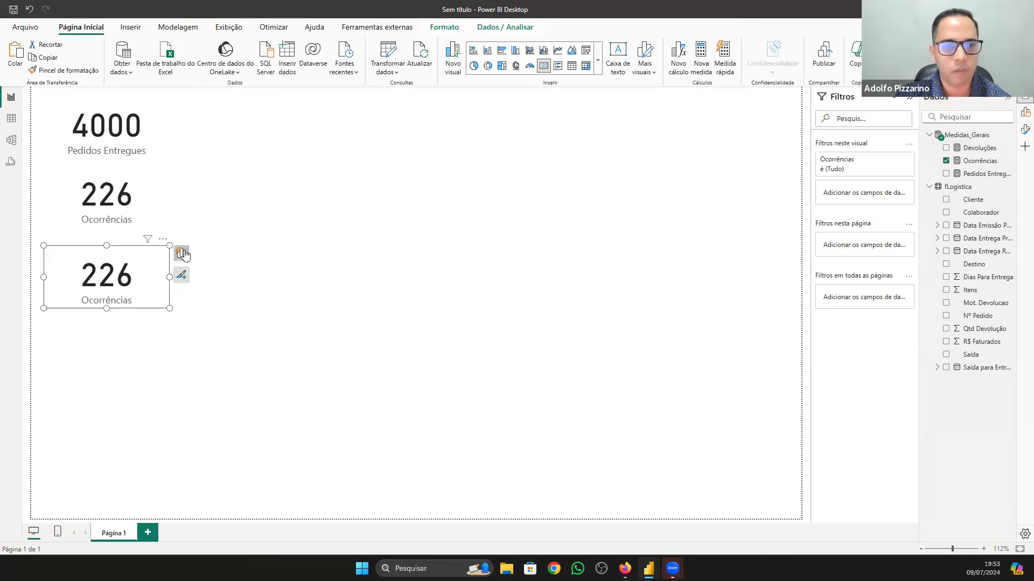
Step: Replace the field of the copied card with the Devoluções measure and deselect the card
left_click(183, 254)
left_click(275, 293)
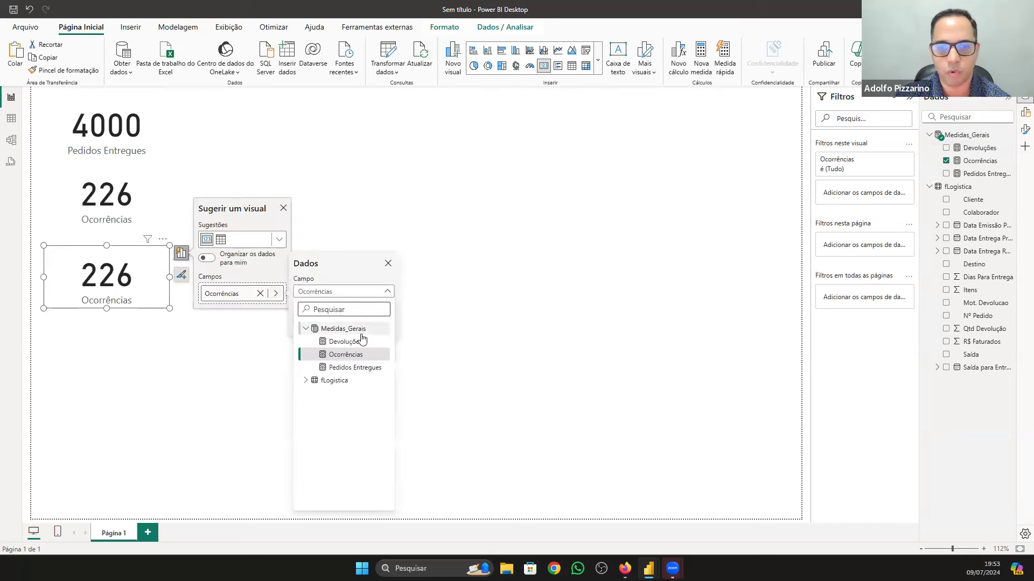
left_click(363, 342)
left_click(366, 347)
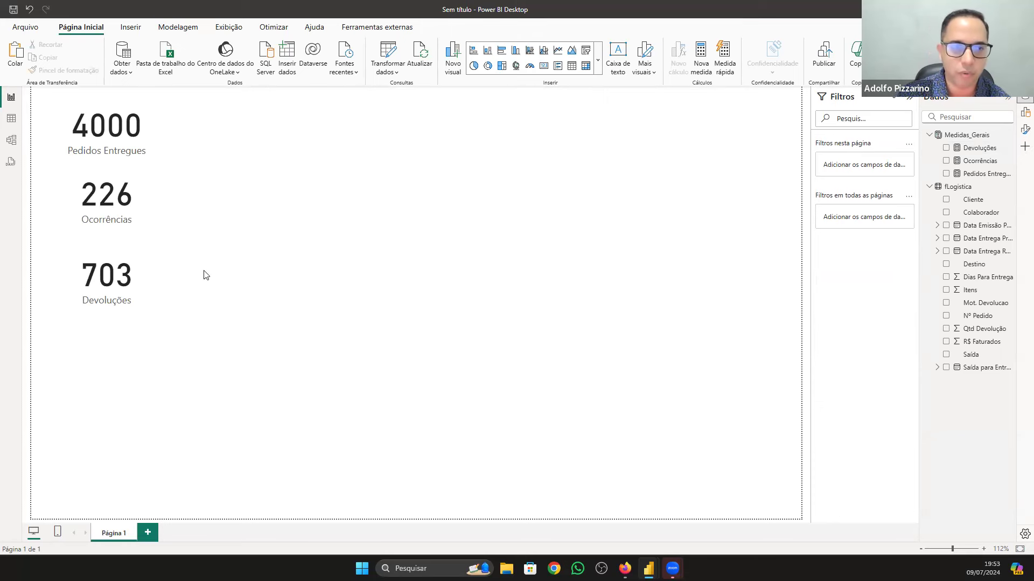
Step: Check the Ocorrências and Devoluções cards against the KPI list on page 5 of the PDF open in Firefox
left_click(127, 210)
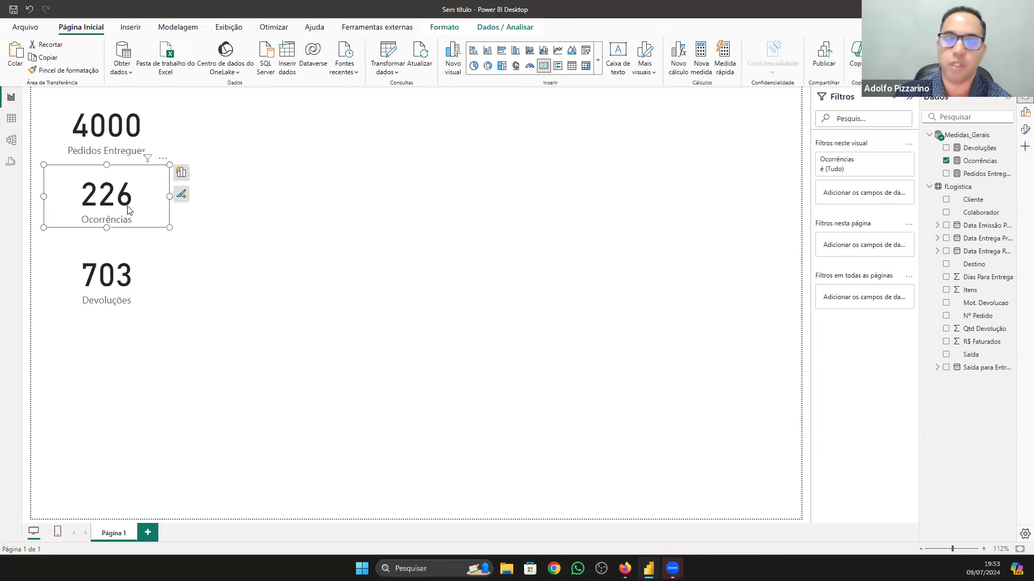
left_click(121, 311)
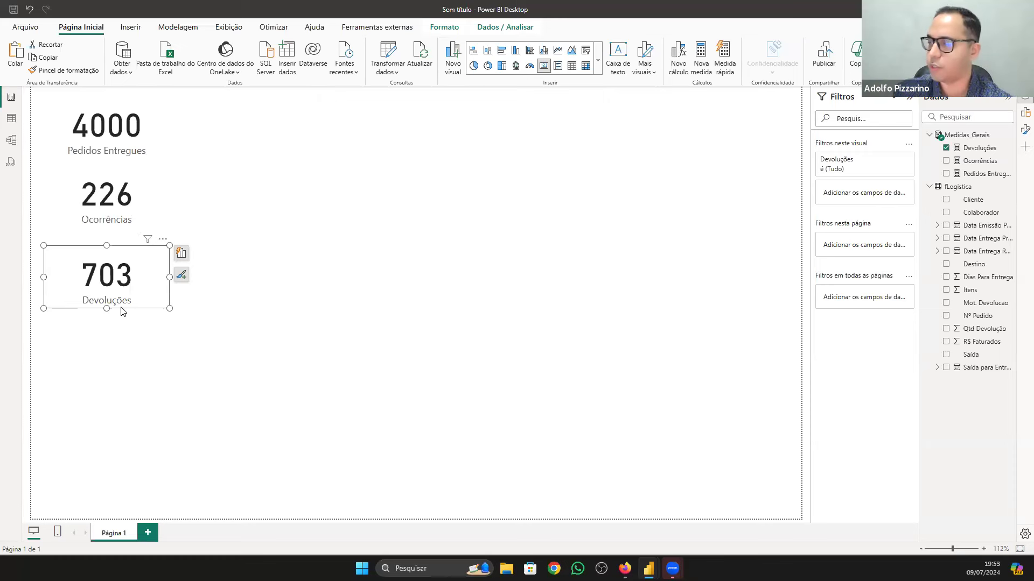
left_click(272, 240)
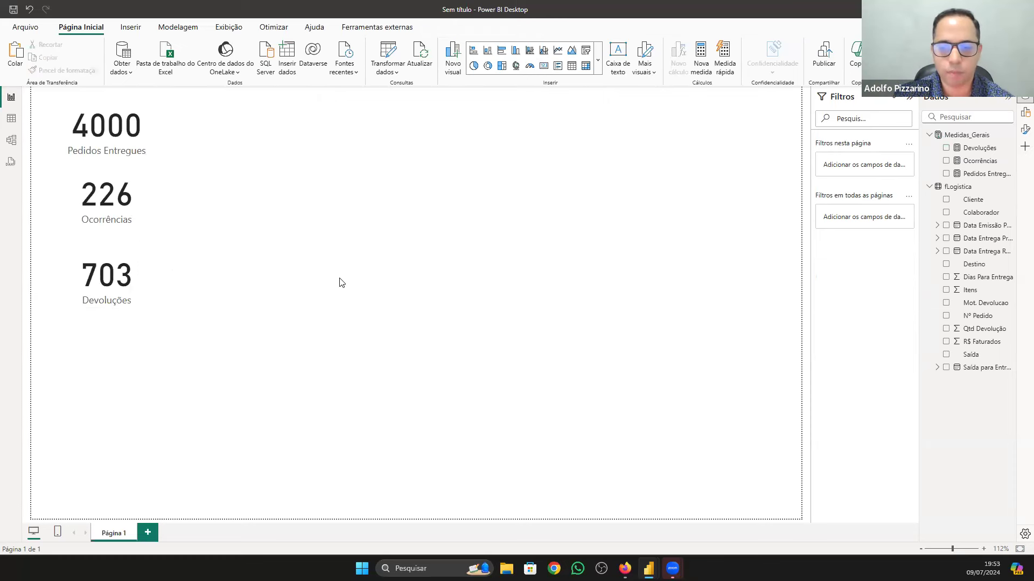
left_click(624, 568)
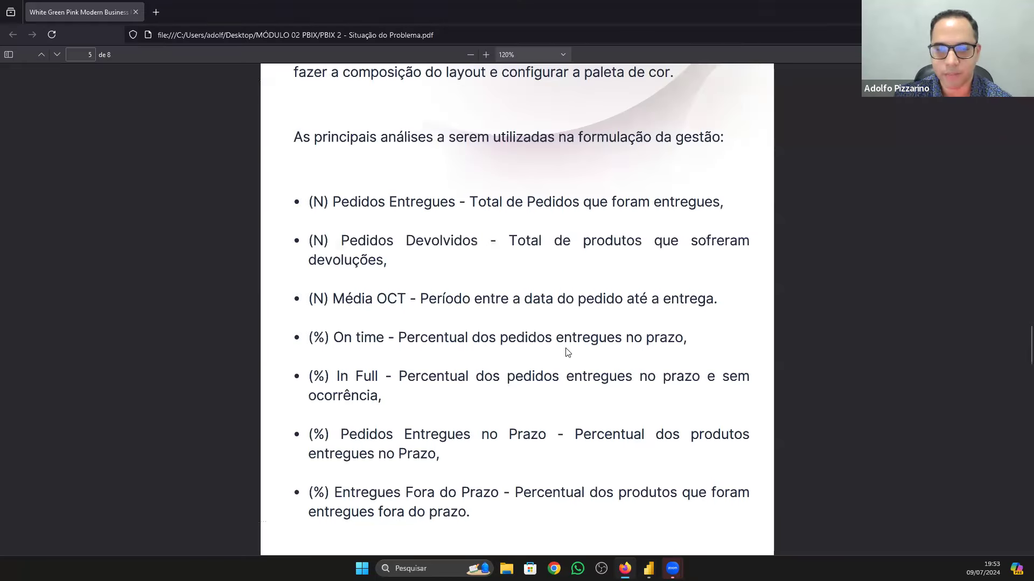
scroll(385, 287, "down", 2)
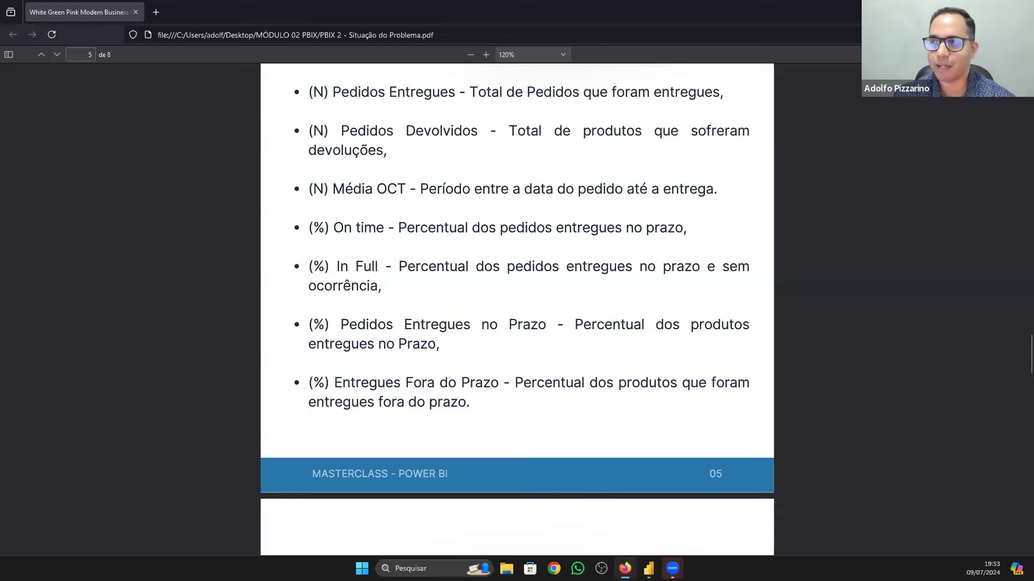
Step: Switch to Power BI's table view and examine fLogistica's Data Emissão Pedido, Data Entrega Real and Dias Para Entrega columns against the PDF's Média OCT definition
key("alt+Tab")
left_click(12, 120)
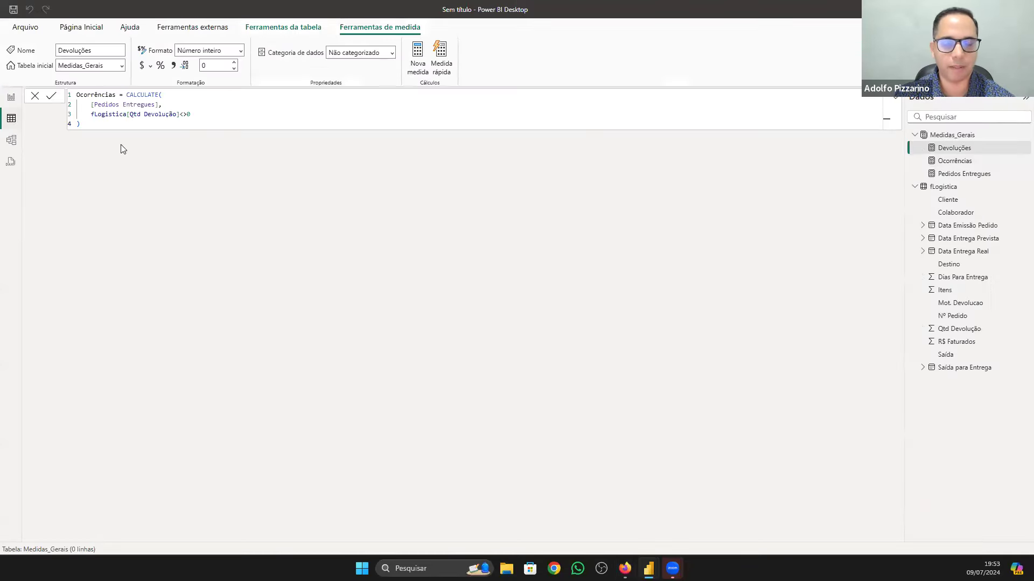
left_click(962, 191)
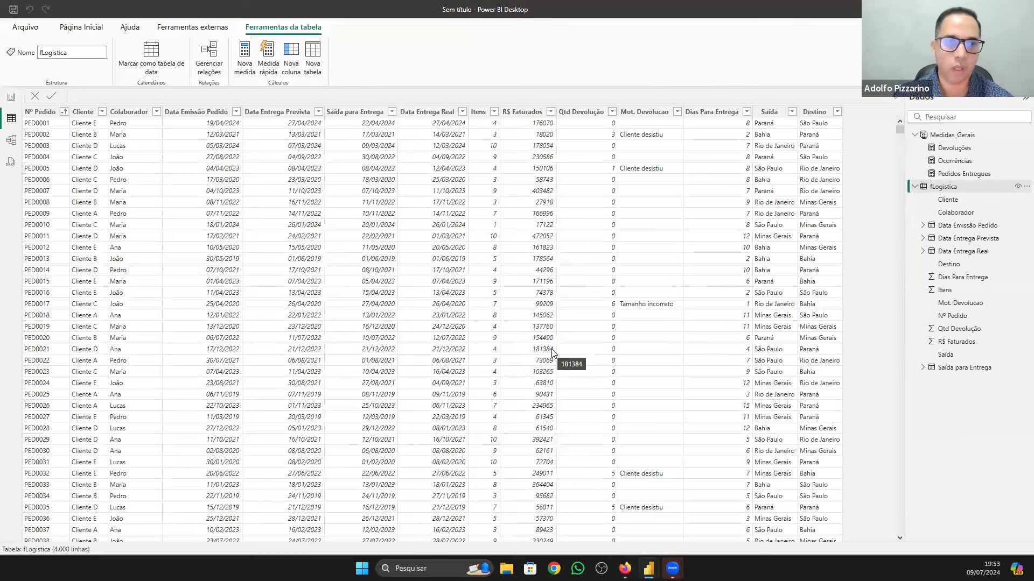
left_click(204, 113)
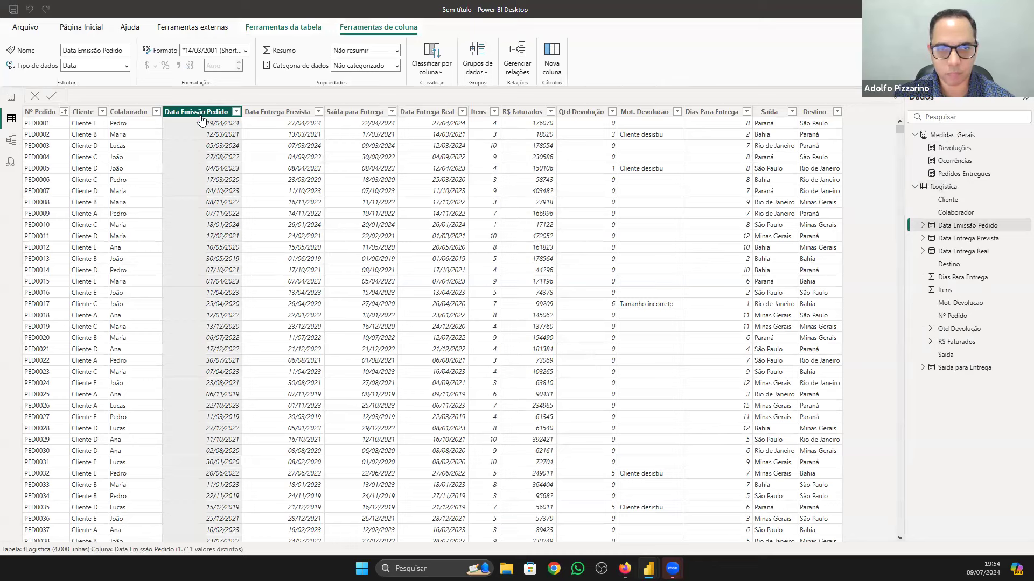
left_click(447, 113)
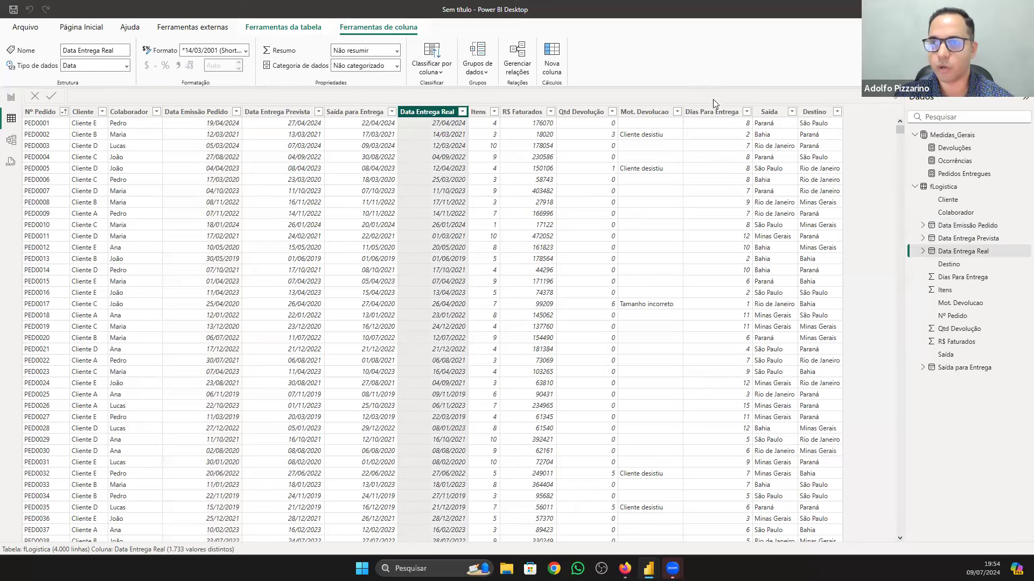
left_click(718, 113)
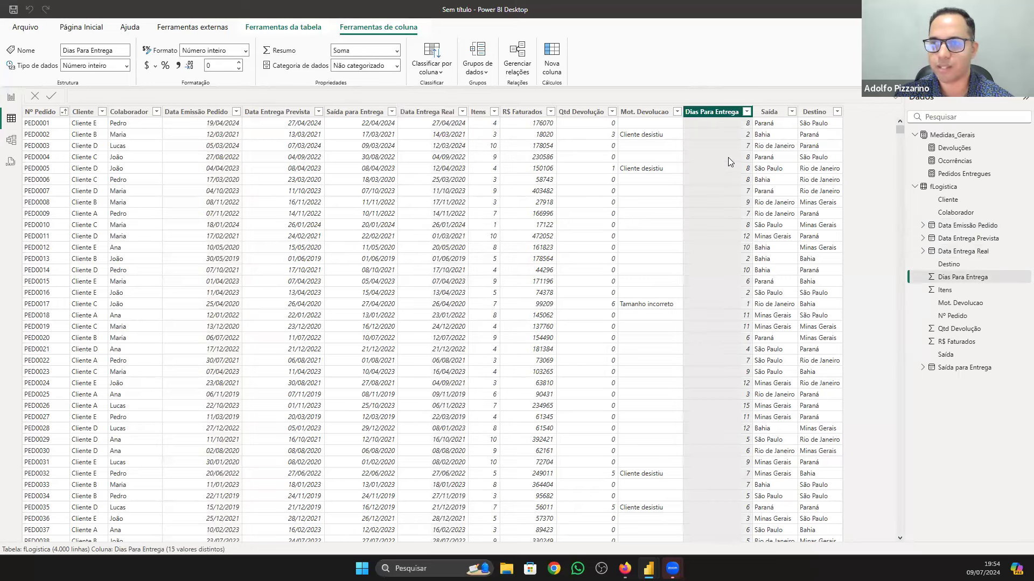
left_click(624, 569)
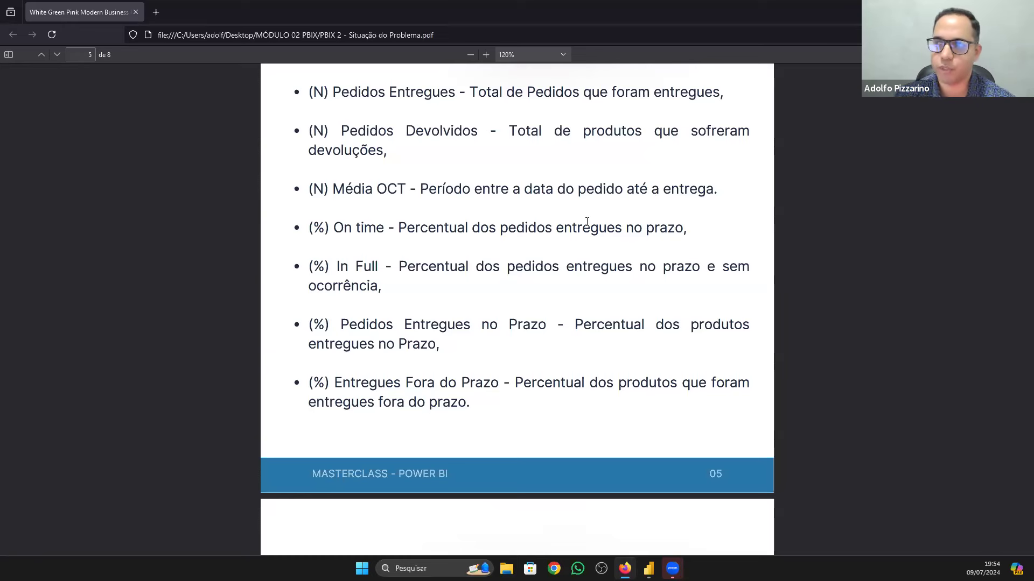
key("alt+Tab")
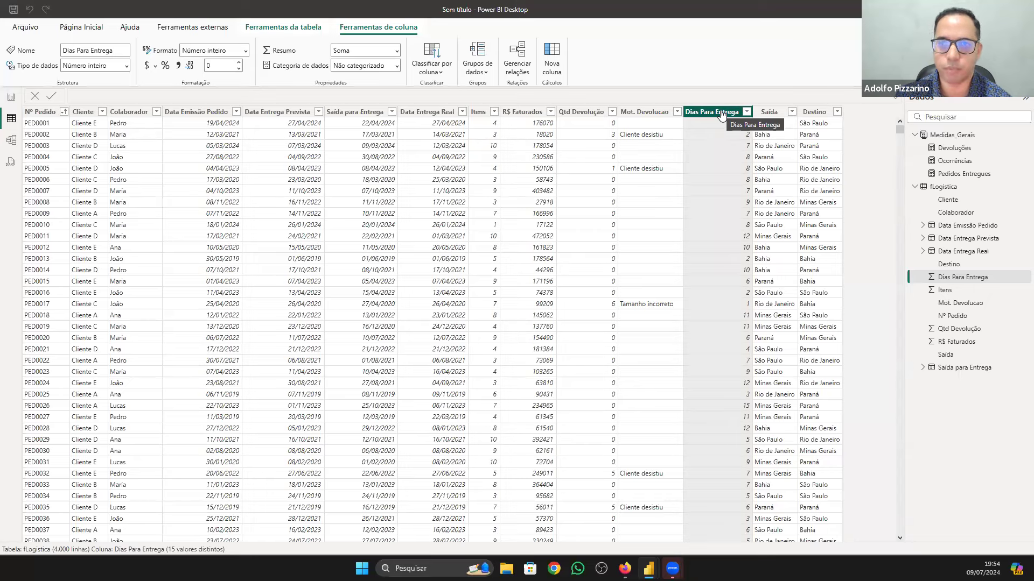
Step: Add a new calculated column to the fLogistica table and name it Templo de Ciclo
left_click(560, 70)
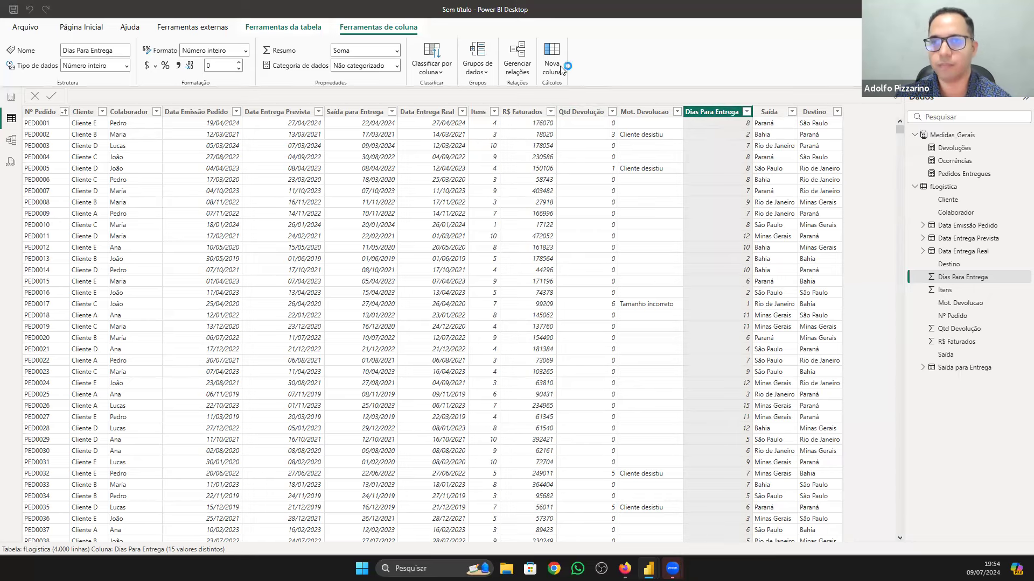
type("Templo ")
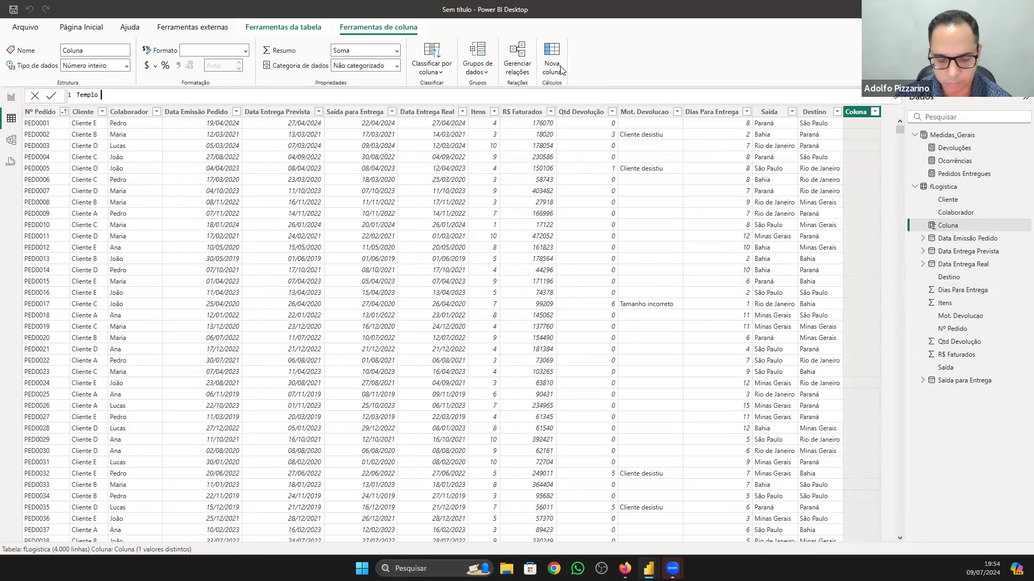
type("de cic")
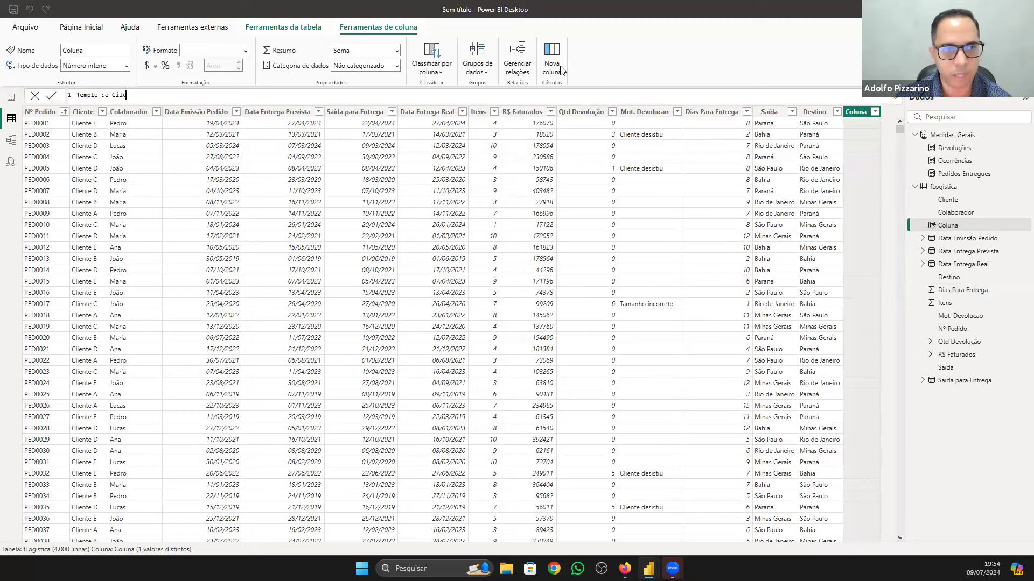
type("lo ")
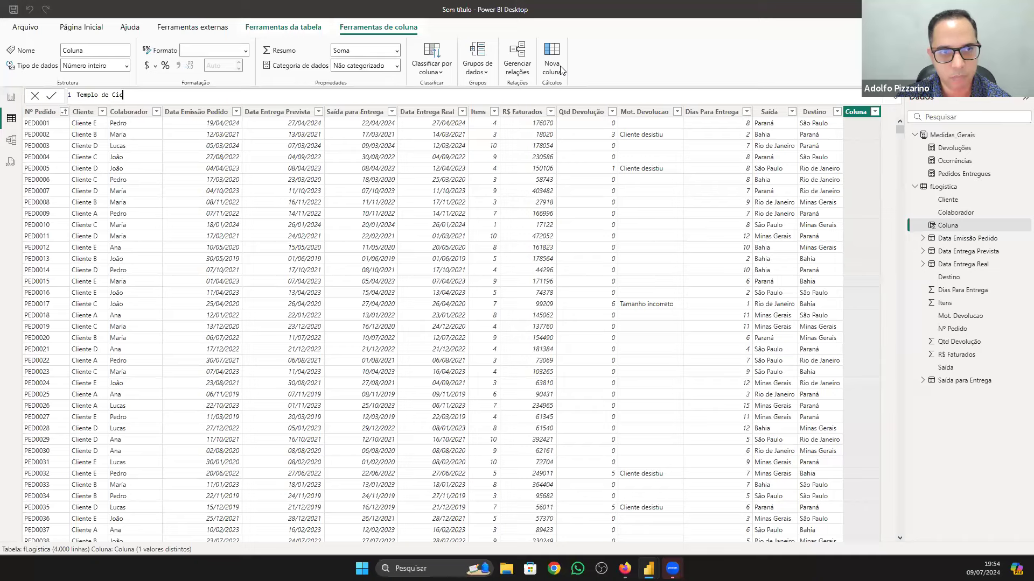
type("=")
key("shift+Return")
key("shift+Return")
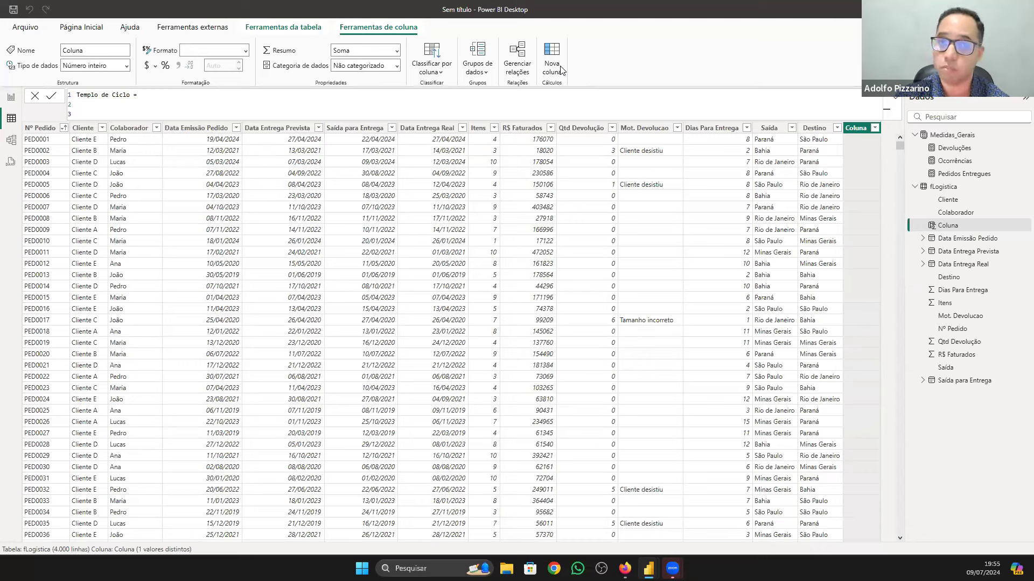
Step: Start the column formula with a DATEDIFF function taking fLogistica[Data Emissão Pedido] as its first date
type("date")
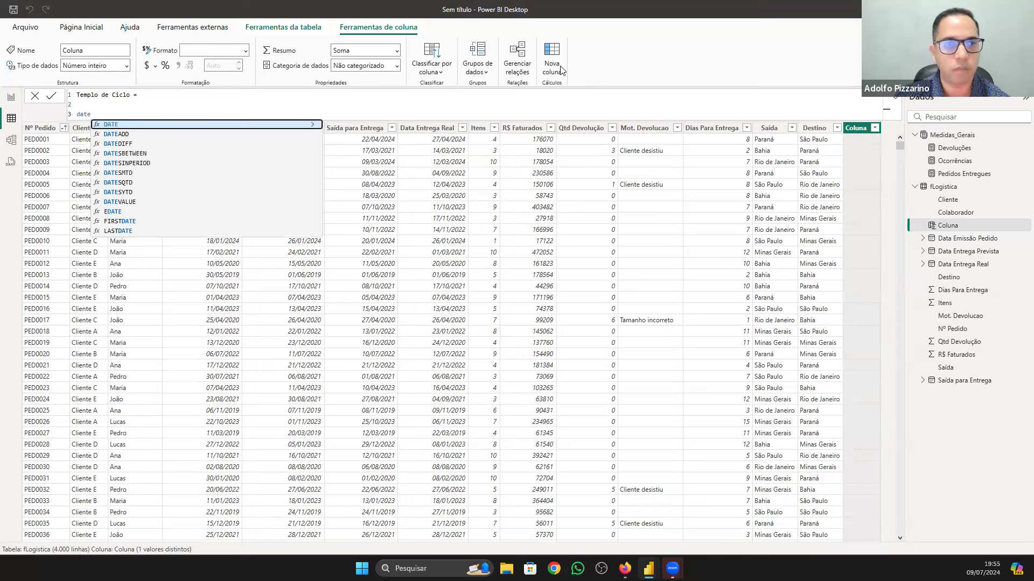
key("Down")
key("Down")
key("Tab")
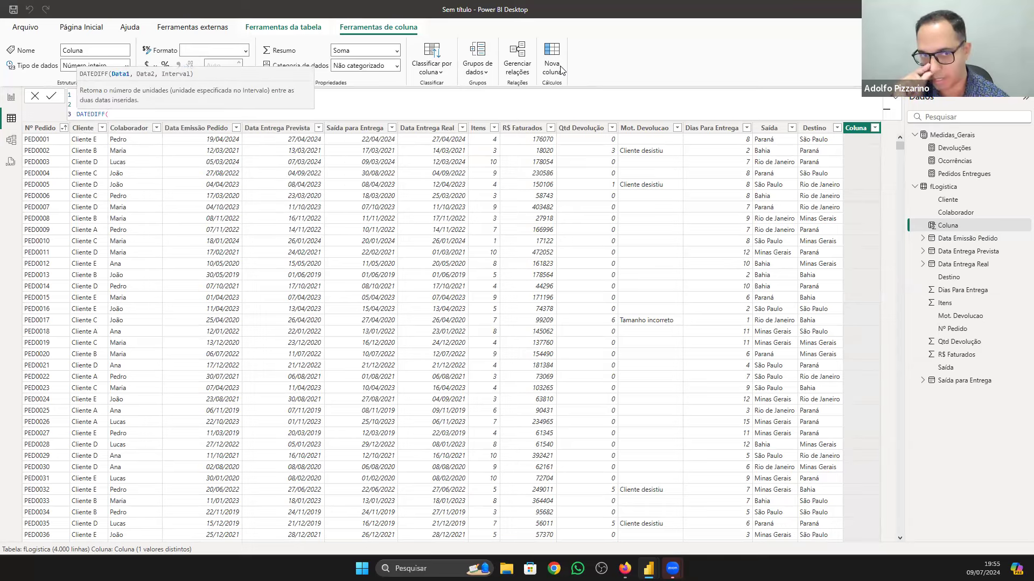
type("dat")
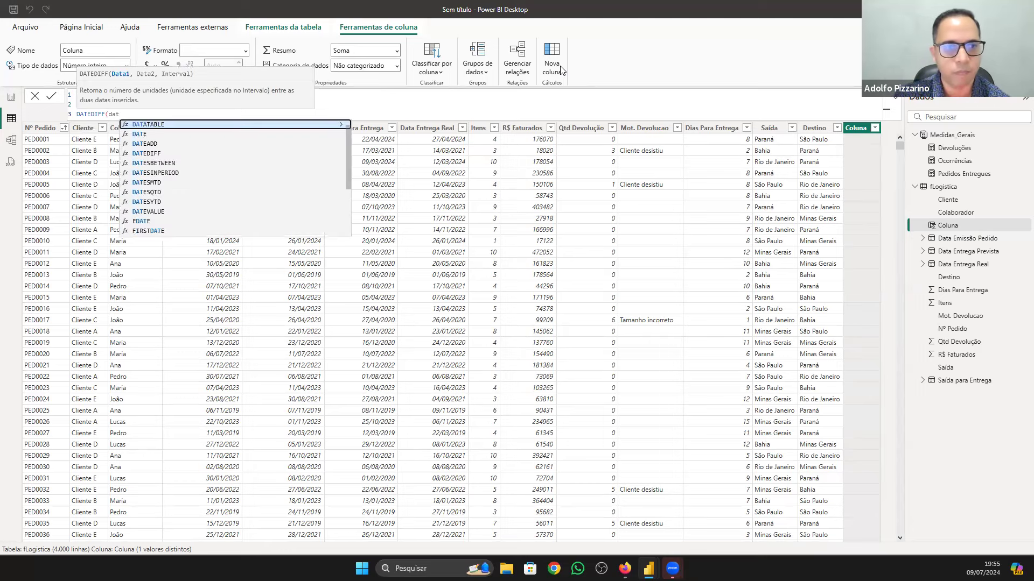
type("a")
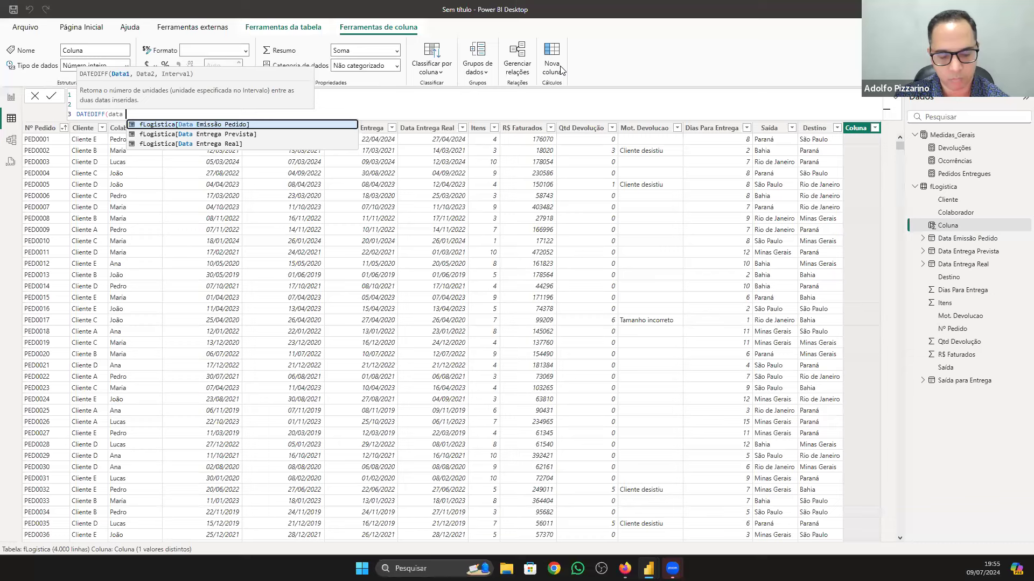
key("Tab")
type(",")
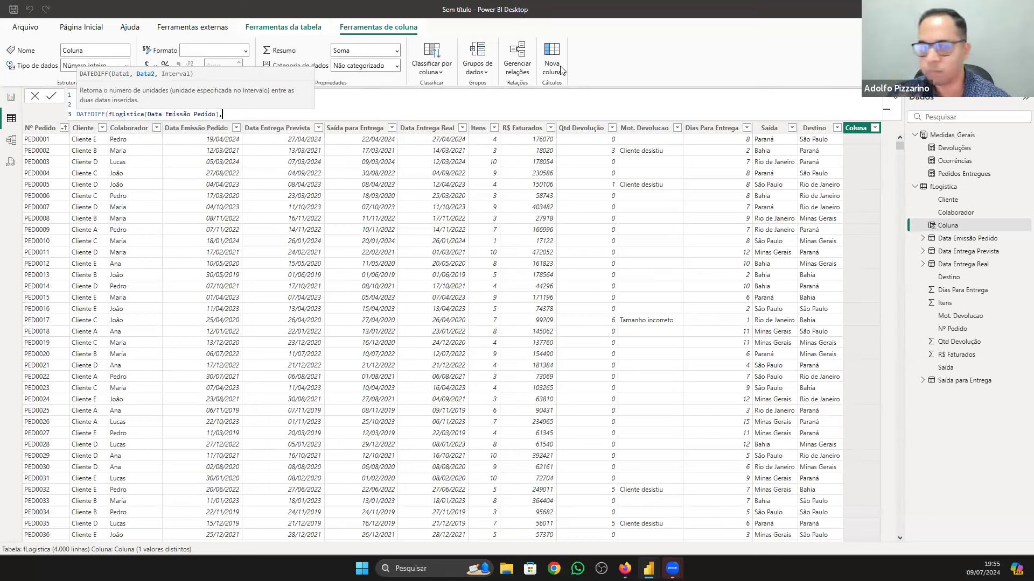
Step: Complete the DATEDIFF formula with fLogistica[Data Entrega Real] as the second date and DAY as the interval, and commit the column
type("enter")
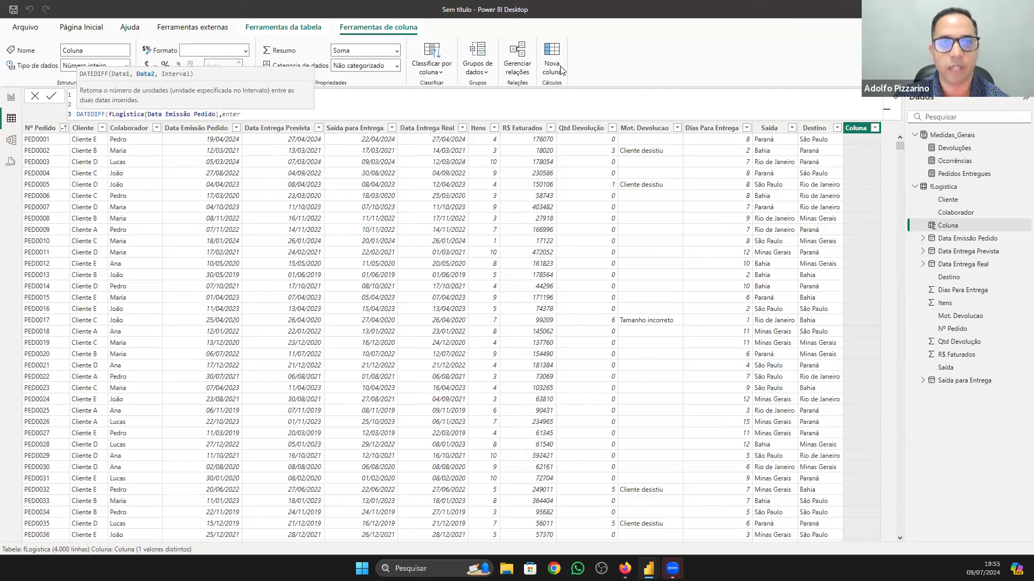
key("BackSpace")
key("BackSpace")
key("Down")
key("Down")
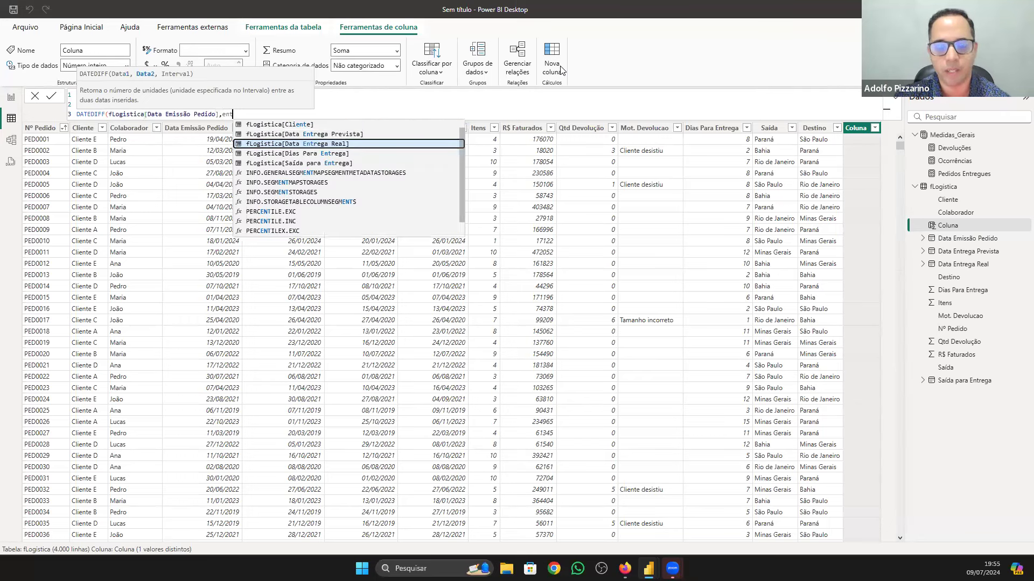
key("Tab")
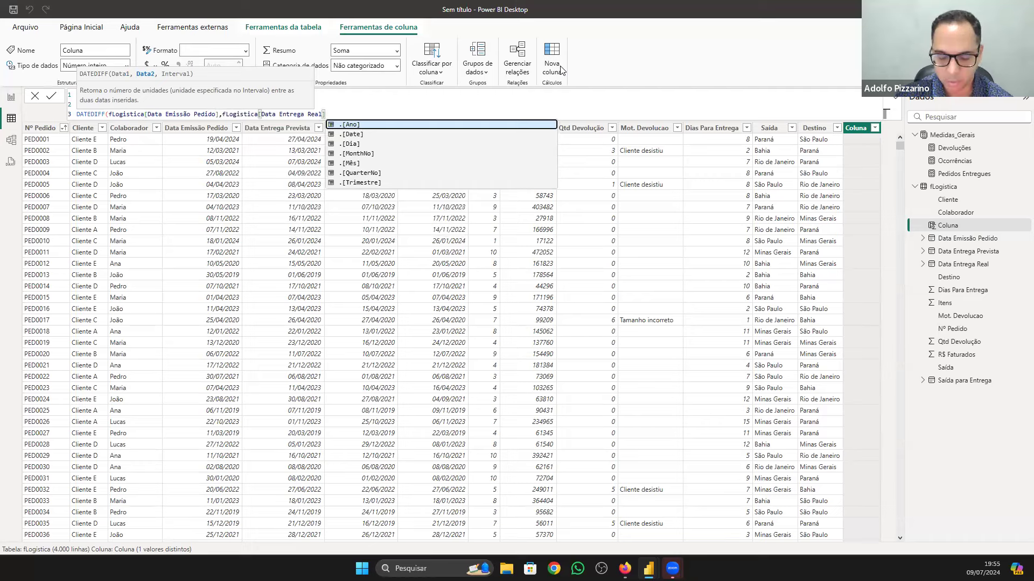
type(",")
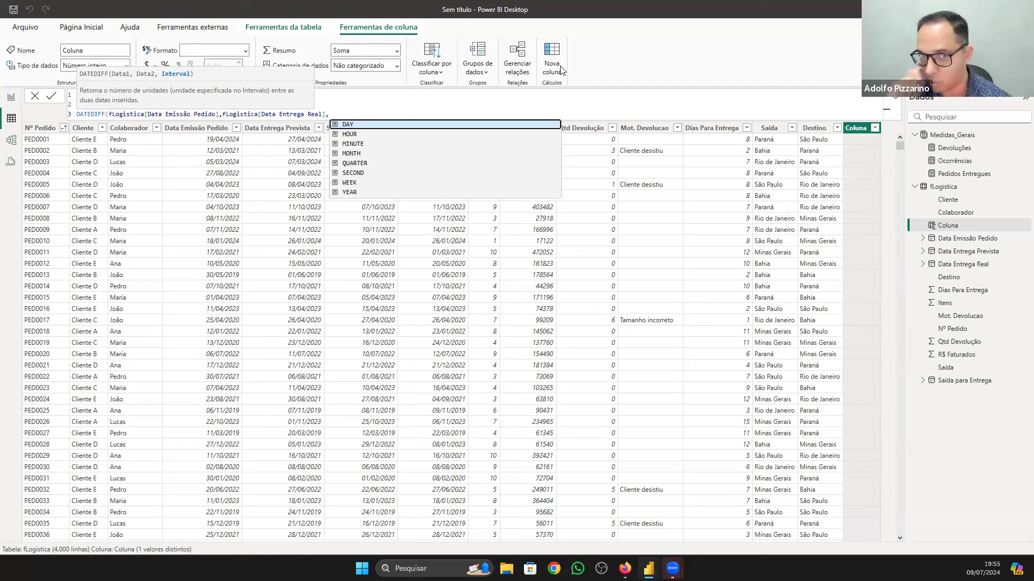
left_click(347, 125)
type(")")
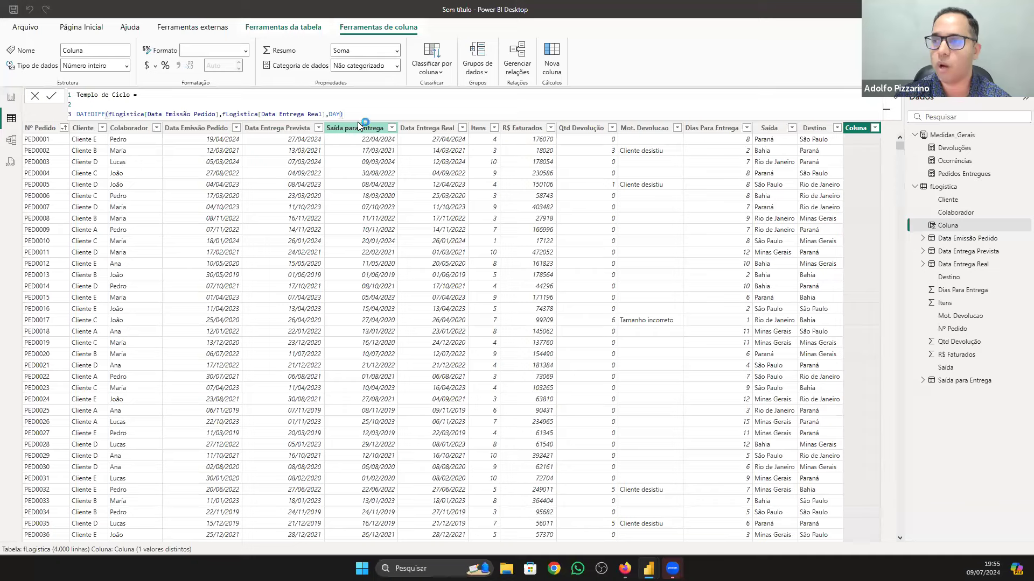
key("Return")
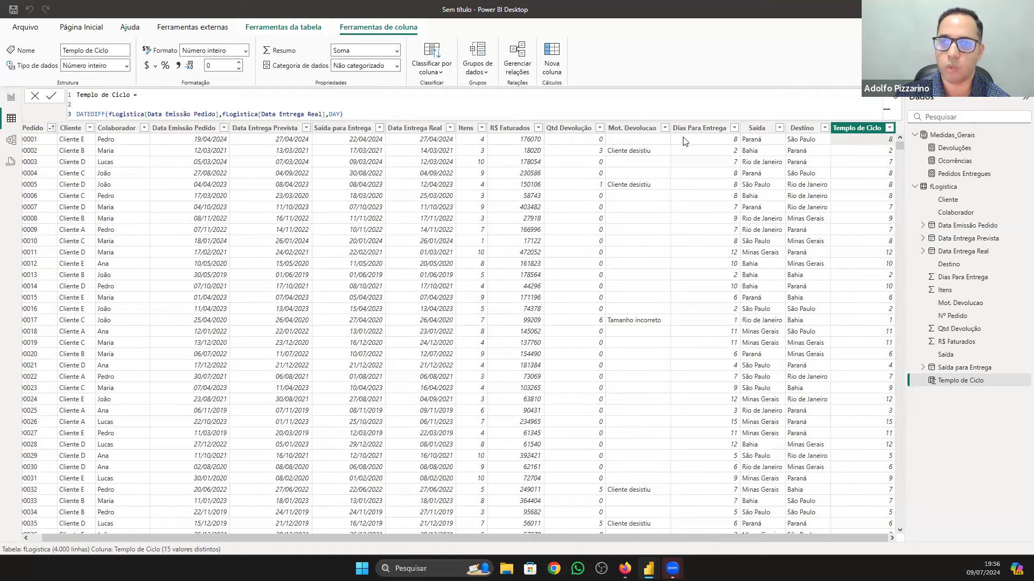
Step: Compare the Dias Para Entrega column with Templo de Ciclo and delete the Templo de Ciclo column from fLogistica
left_click(713, 146)
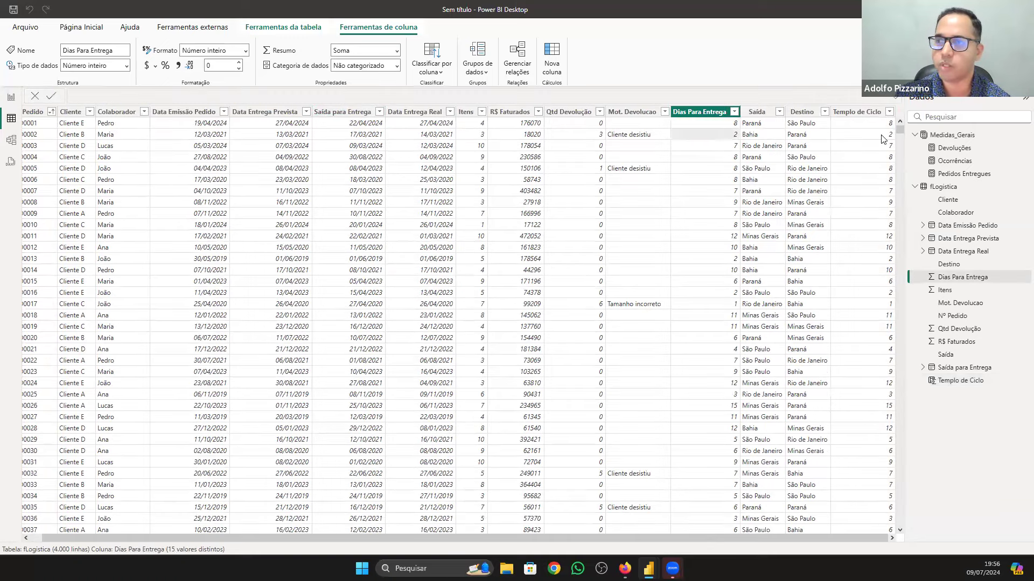
left_click(873, 157)
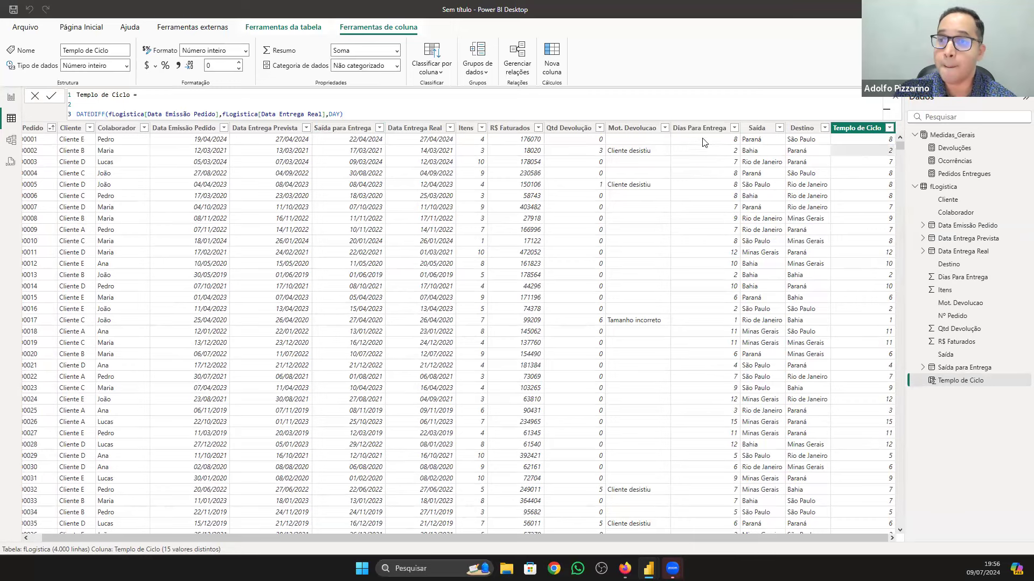
right_click(880, 130)
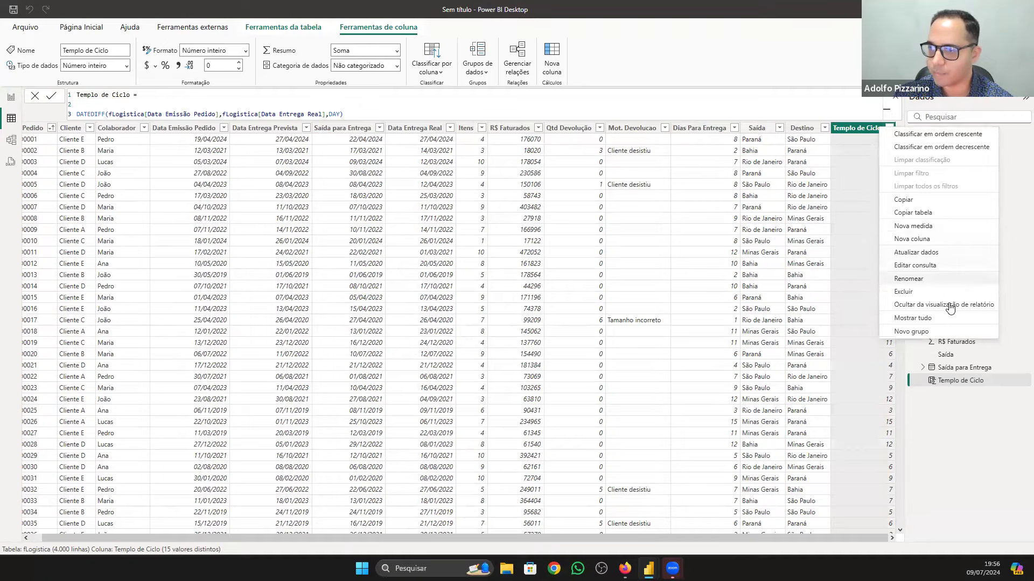
left_click(925, 296)
left_click(576, 302)
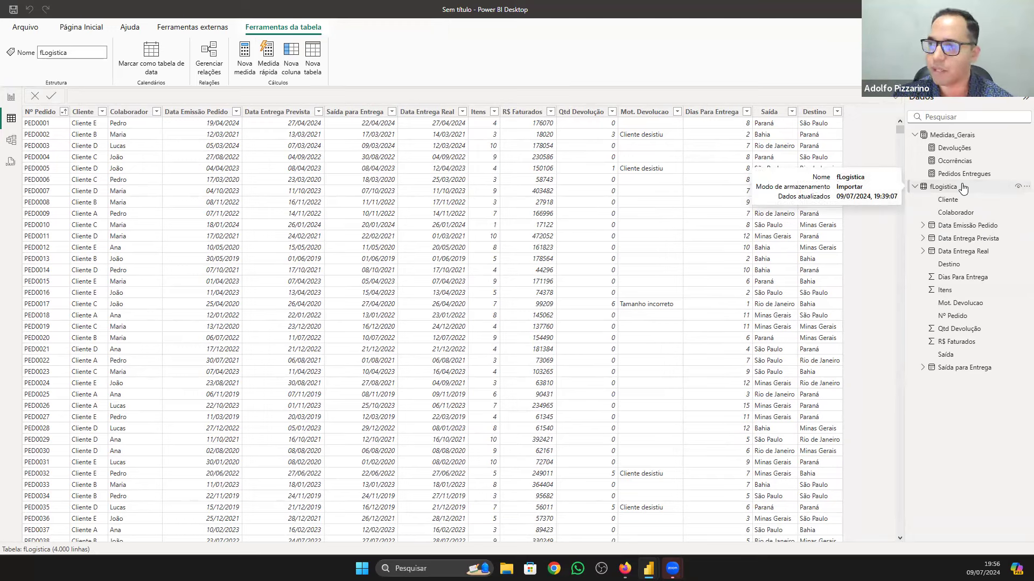
Step: View the Medidas_Gerais and fLogistica tables, highlight the Média OCT definition on page 5 of the PDF in Firefox, and return to Power BI
left_click(955, 135)
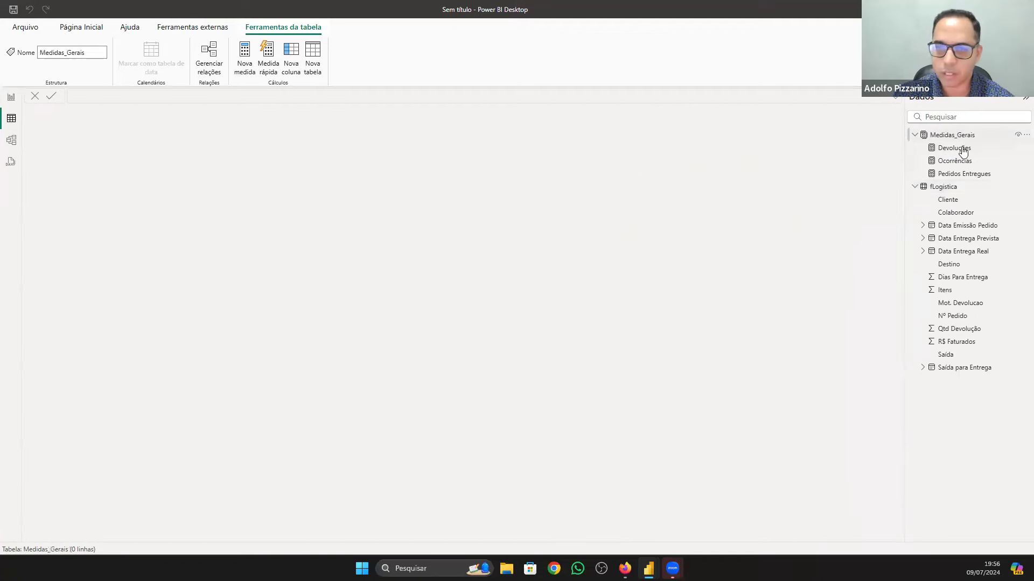
left_click(957, 187)
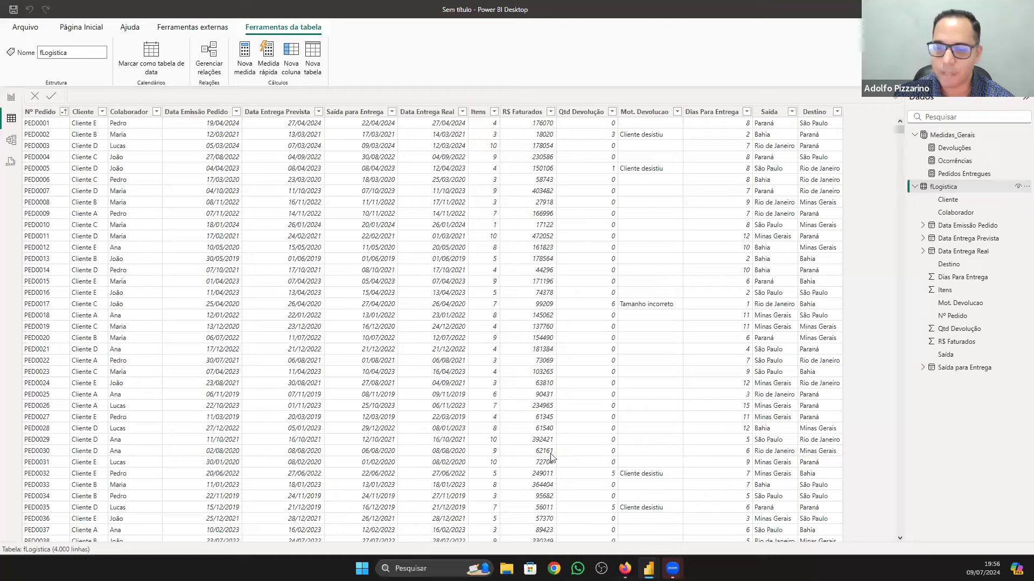
left_click(624, 568)
scroll(454, 206, "up", 2)
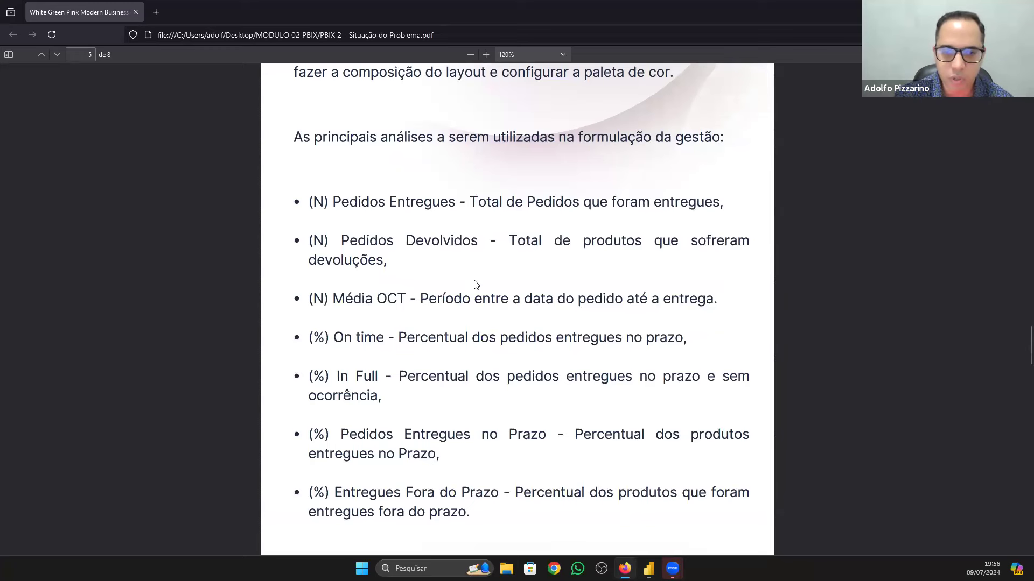
left_click_drag(333, 299, 721, 302)
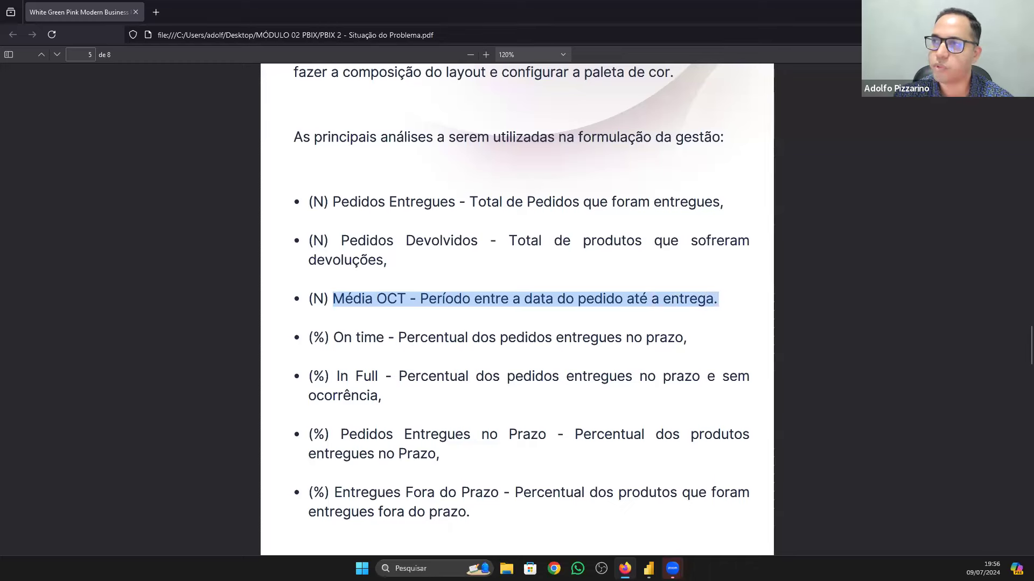
key("alt+Tab")
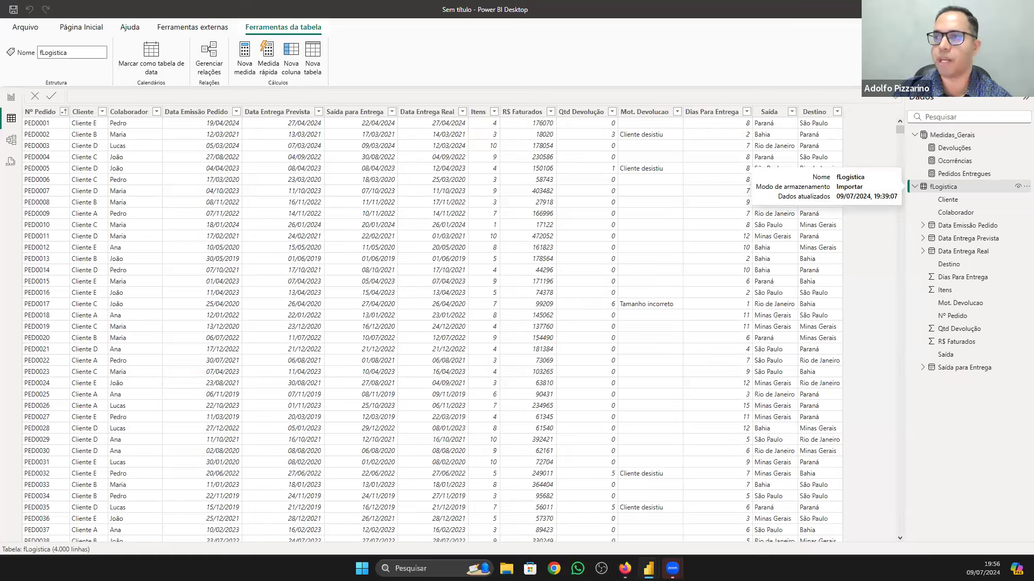
Step: Create an empty manually entered table named Medidas de Logistica and load it into the model
left_click(81, 28)
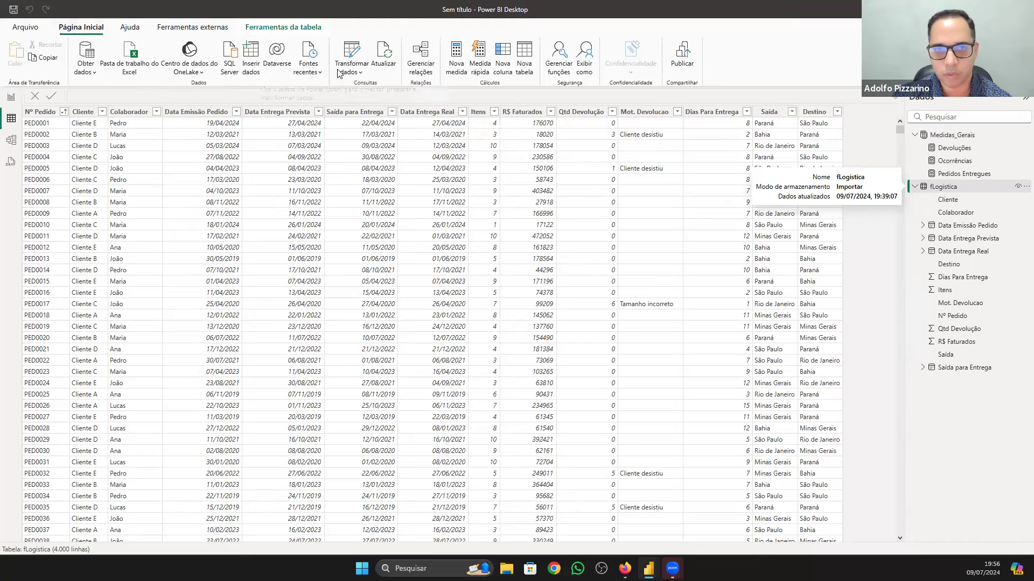
left_click(259, 65)
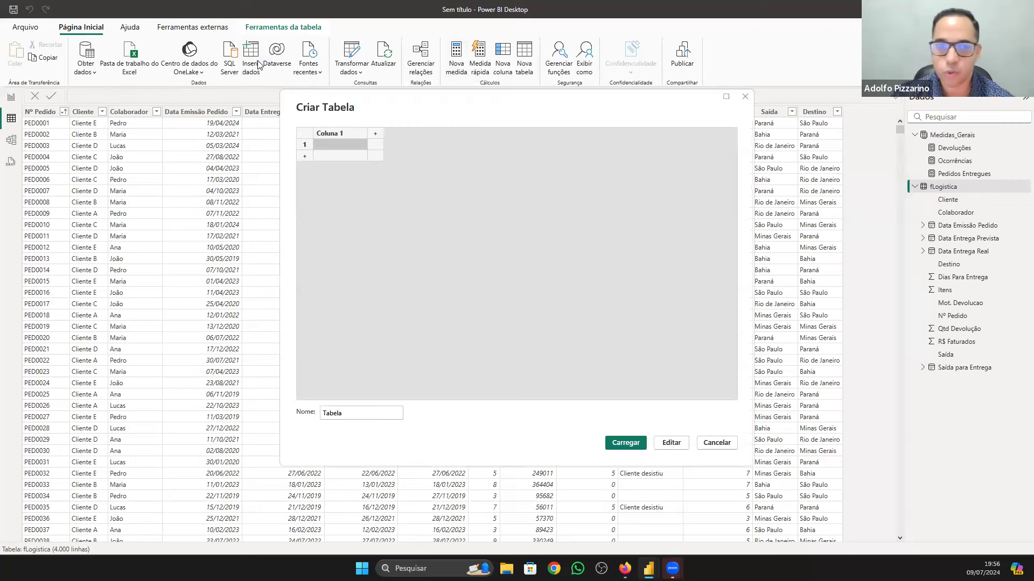
left_click_drag(348, 414, 305, 419)
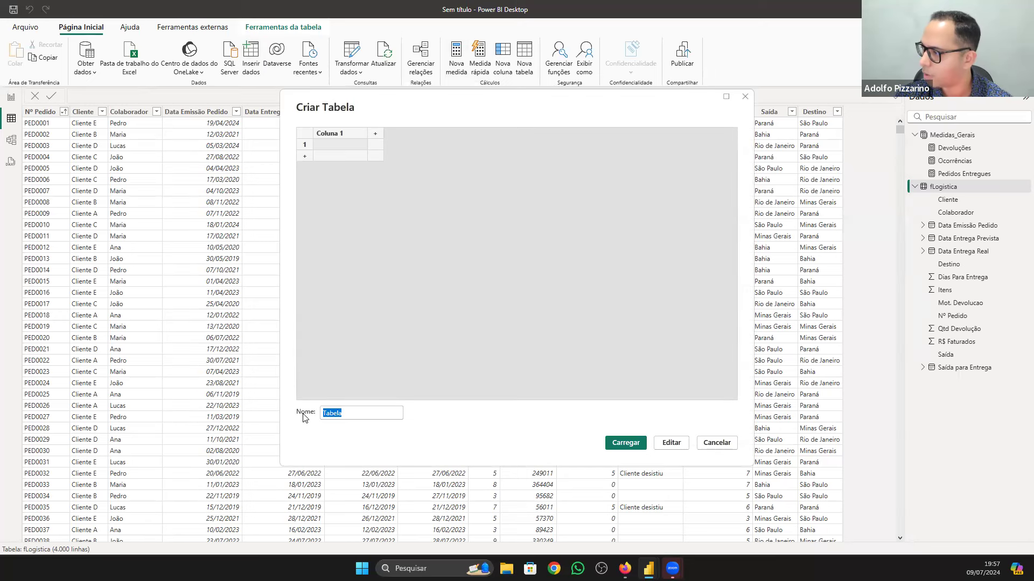
type("Med")
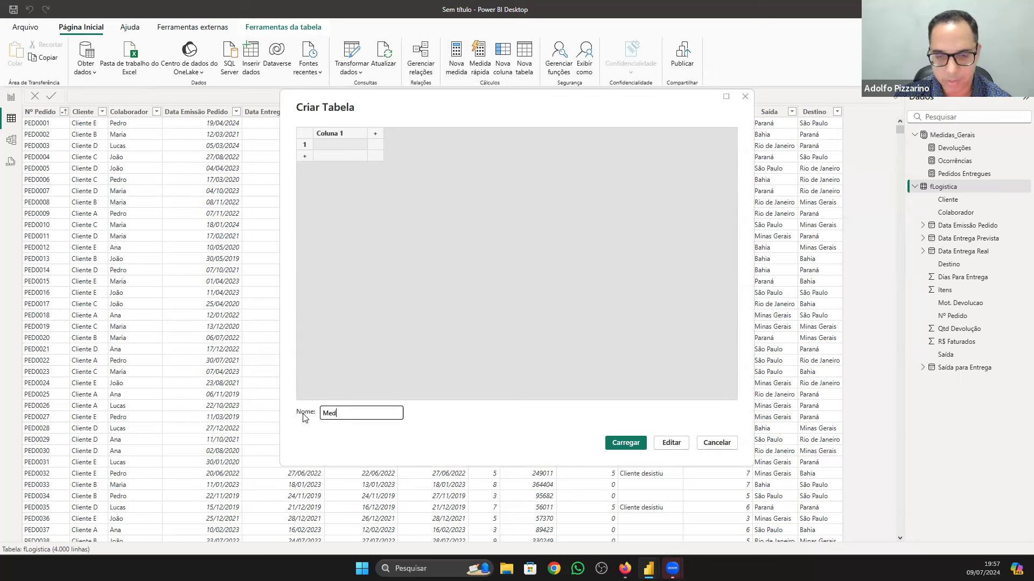
type("idas de Log")
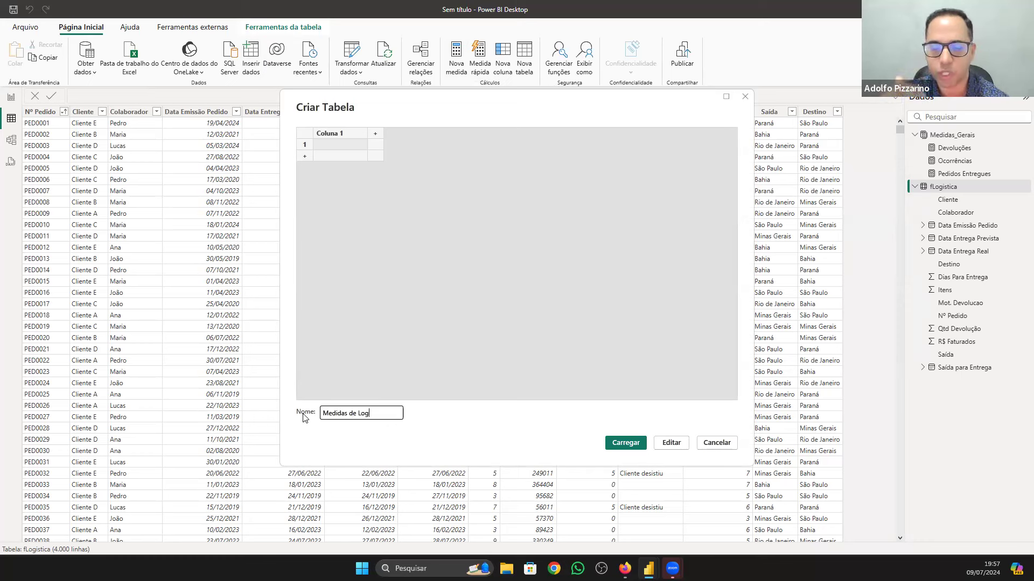
type("´´istic")
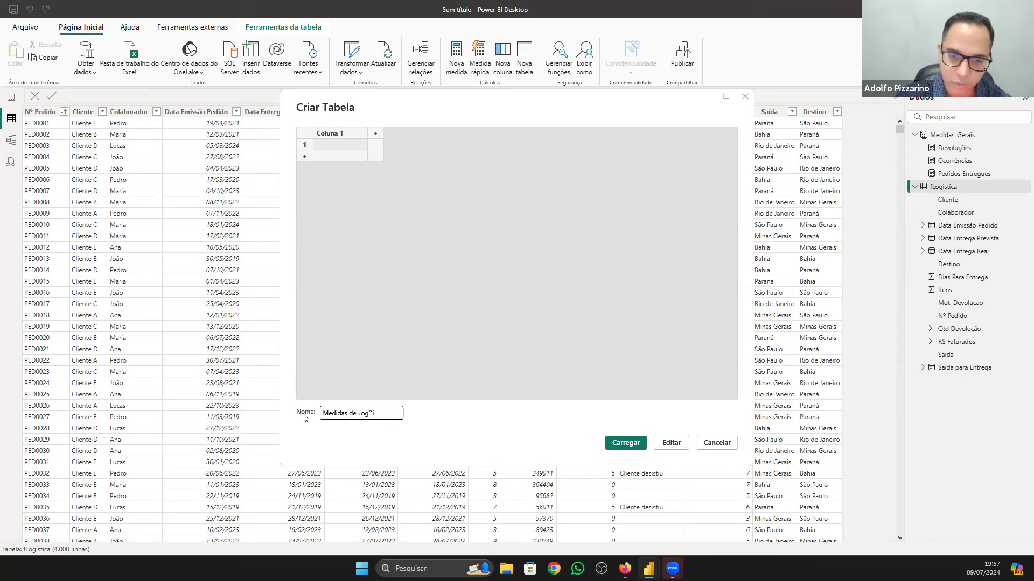
type("istica")
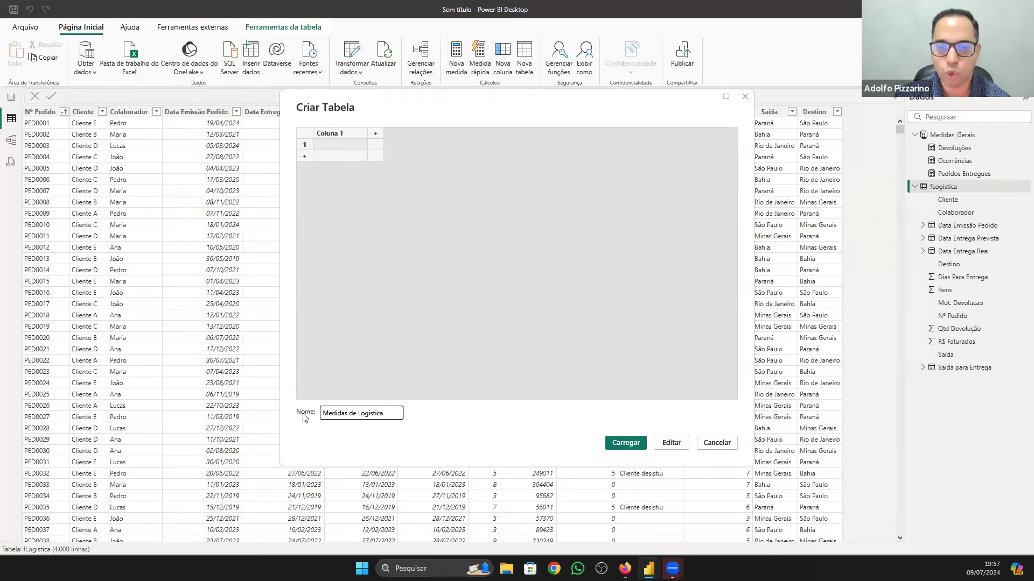
left_click(620, 444)
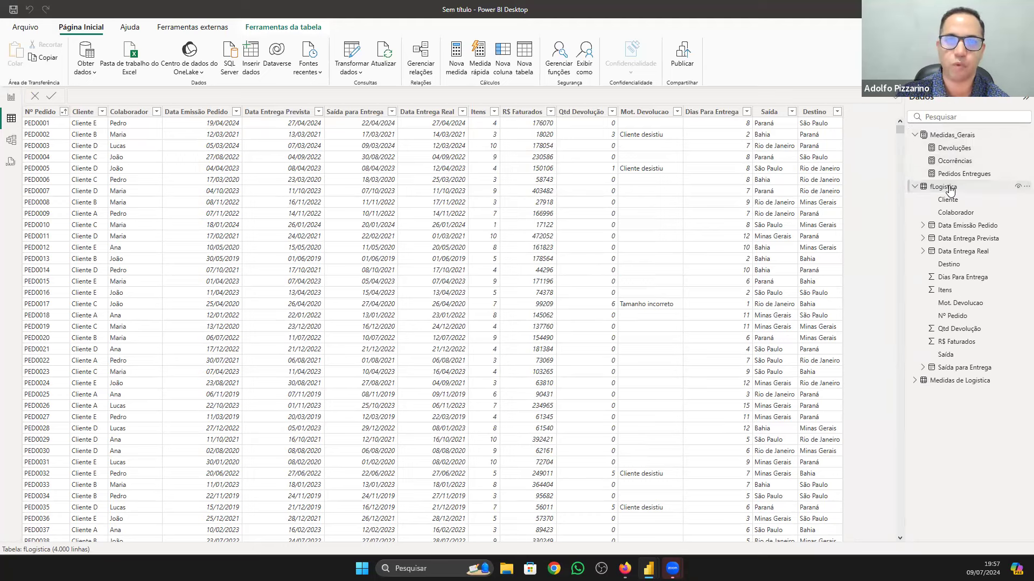
Step: Create the measure Média OCT = AVERAGE(fLogistica[Dias Para Entrega]) in the Medidas de Logistica table
left_click(915, 380)
left_click(961, 383)
right_click(960, 380)
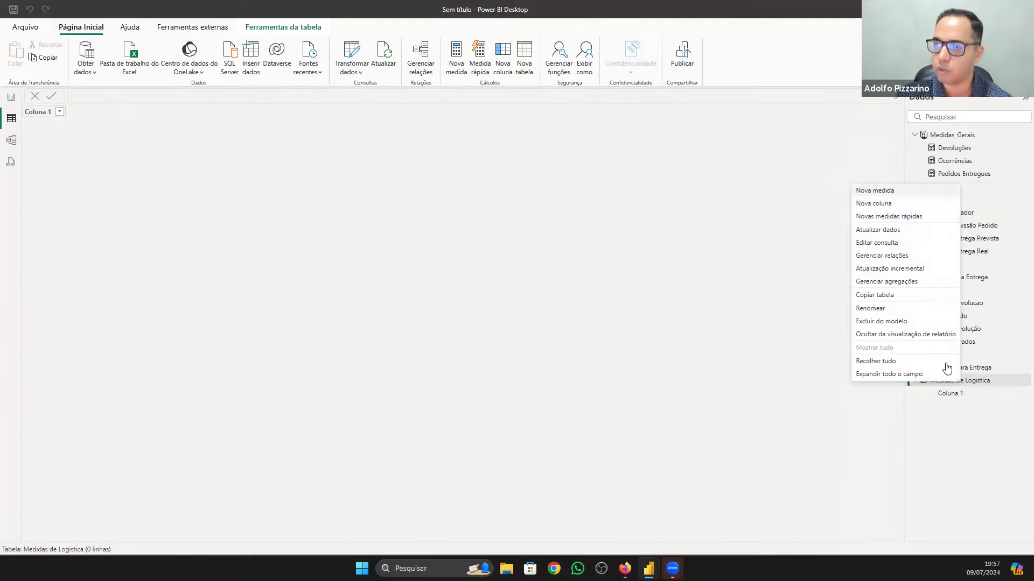
left_click(874, 190)
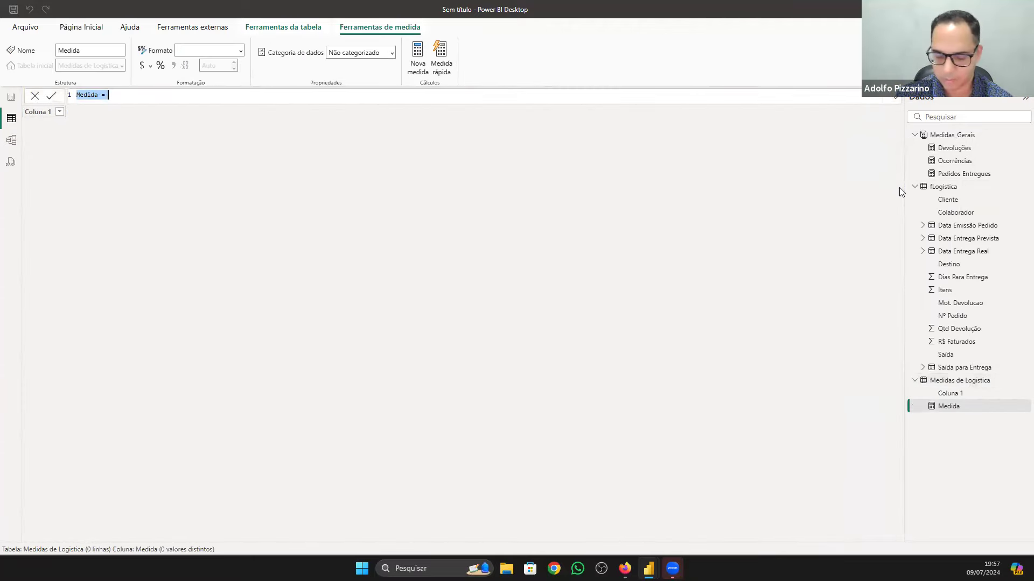
type("Média OCT")
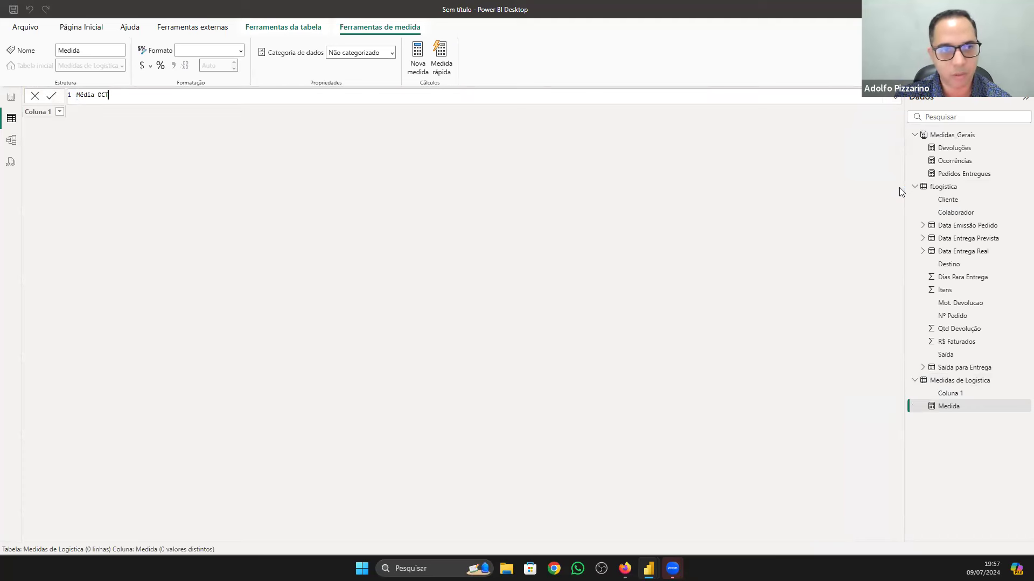
type(" = ")
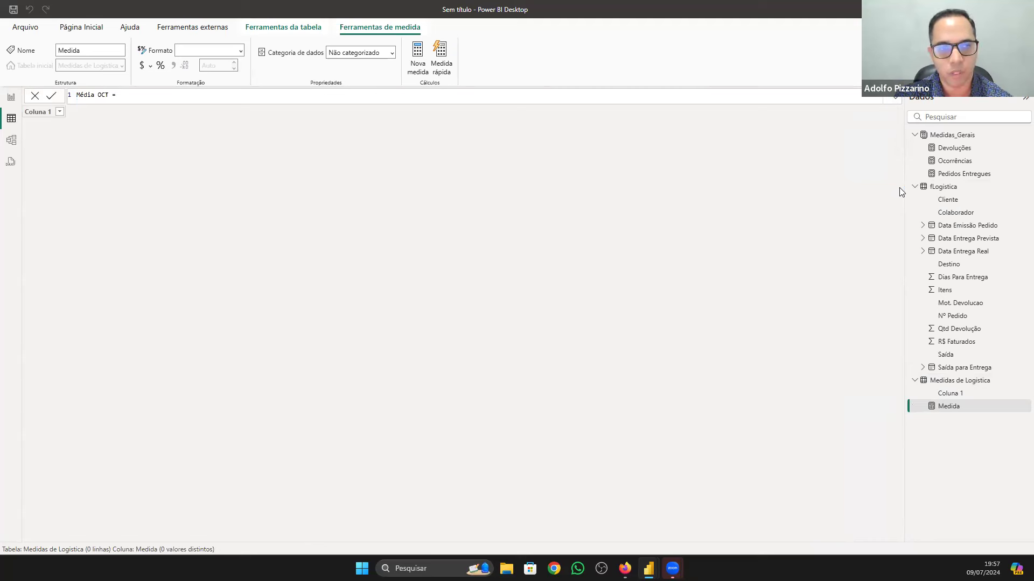
type("a")
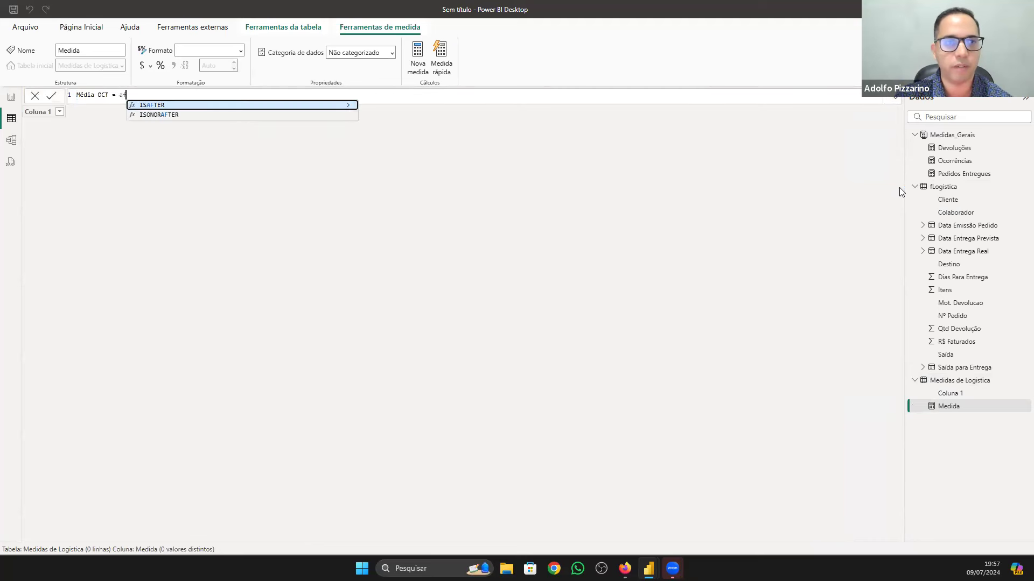
type("v")
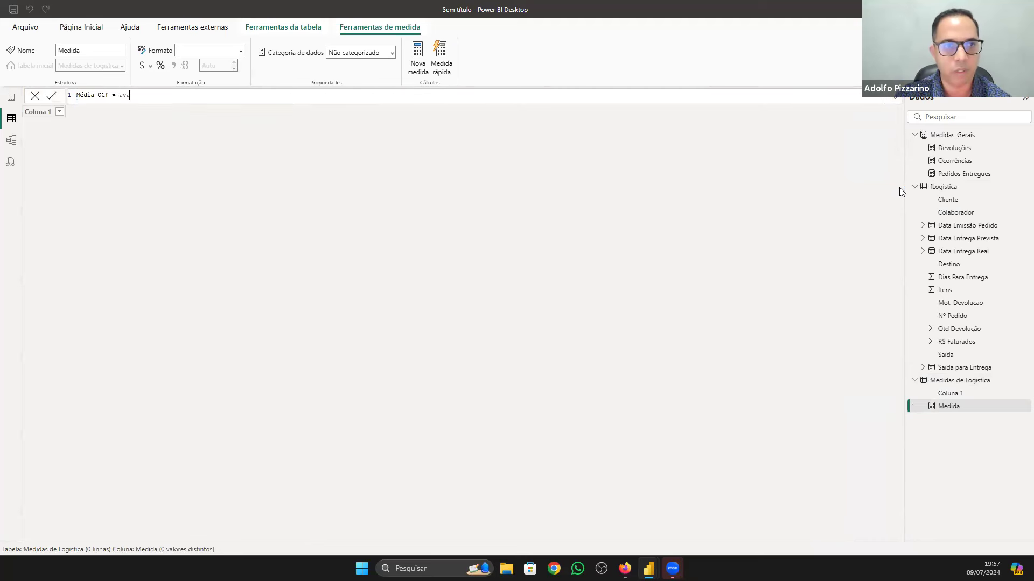
key("Tab")
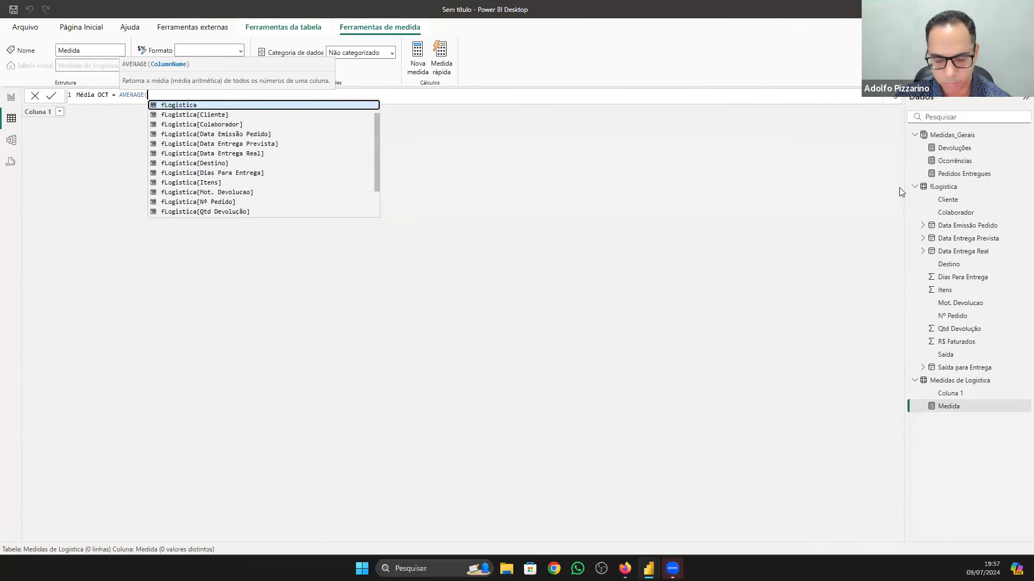
type("dias")
key("Tab")
type(")")
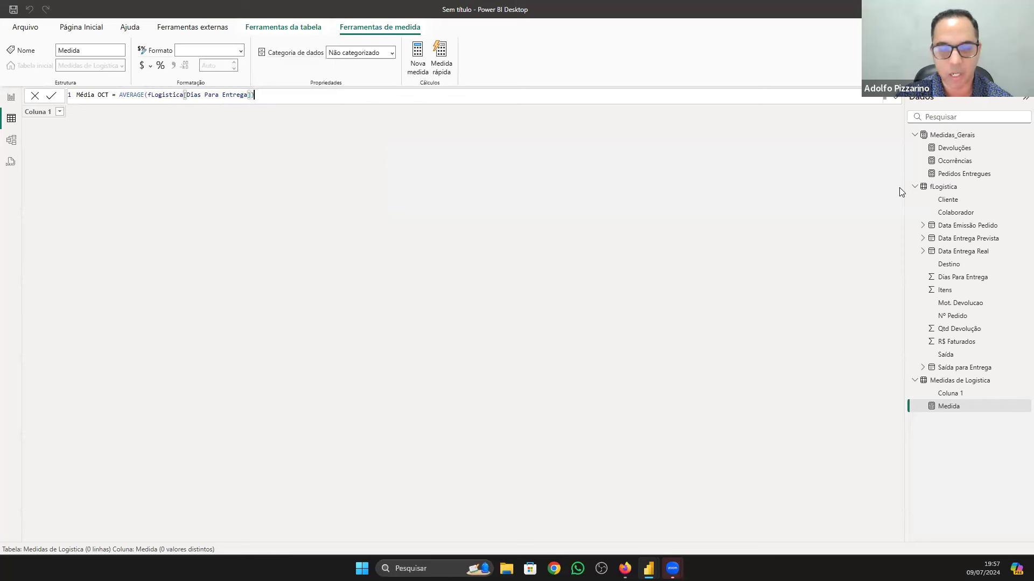
key("Return")
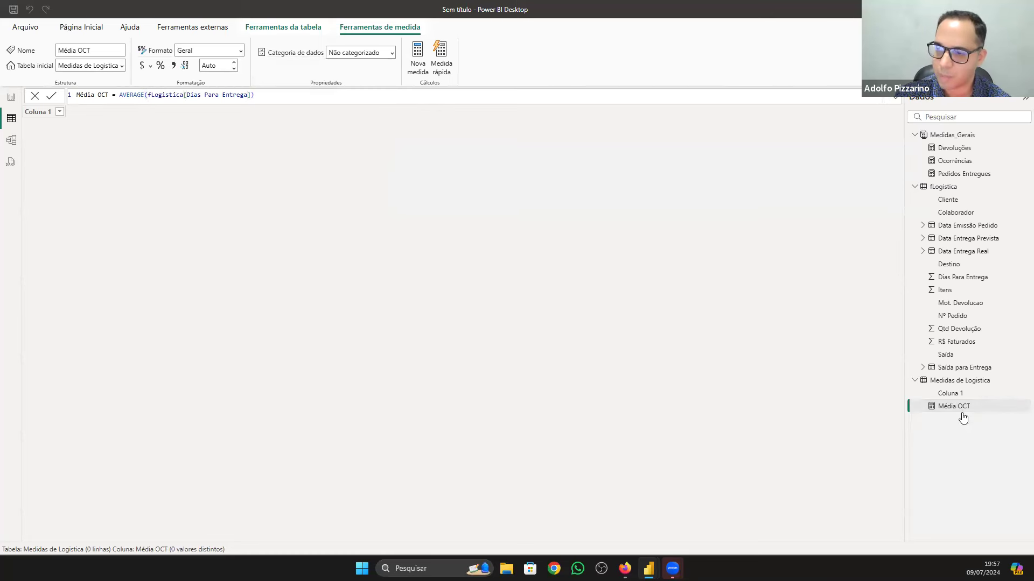
Step: Delete the placeholder column Coluna 1 from the Medidas de Logistica table
left_click(949, 394)
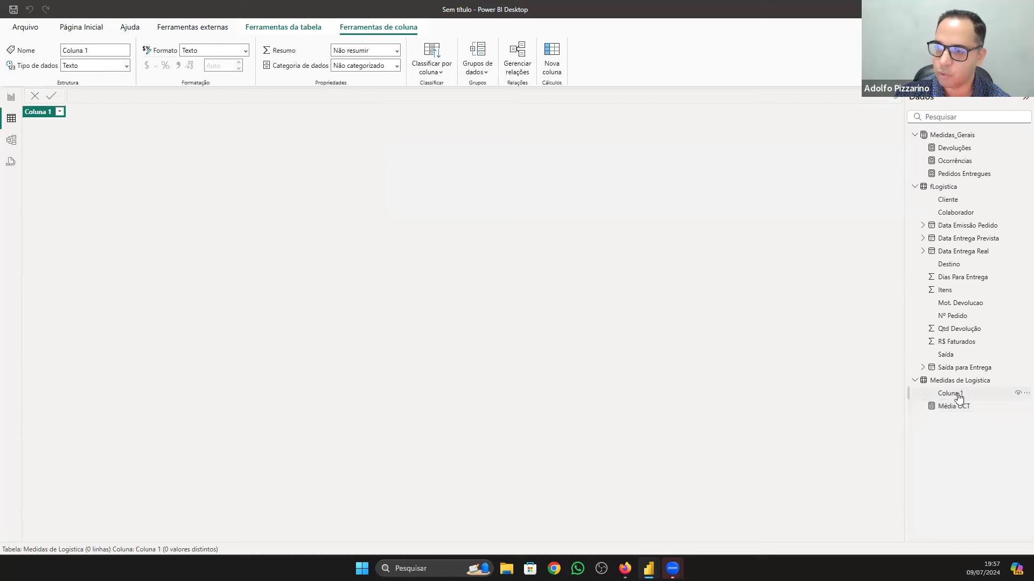
left_click(1026, 393)
left_click(1014, 466)
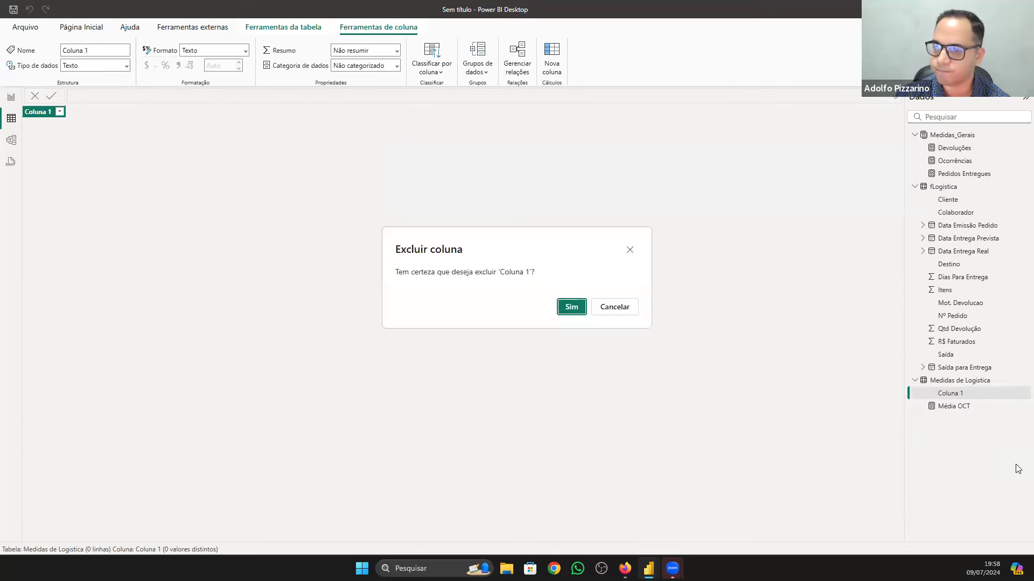
left_click(572, 307)
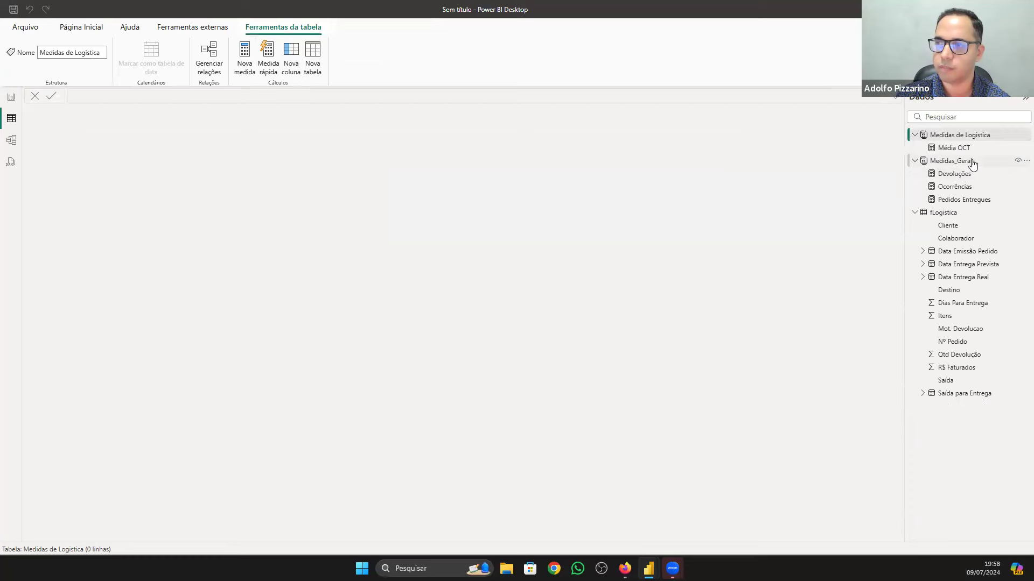
Step: Duplicate the Devoluções card on the report page and place the copy beside the Pedidos Entregues card
left_click(12, 98)
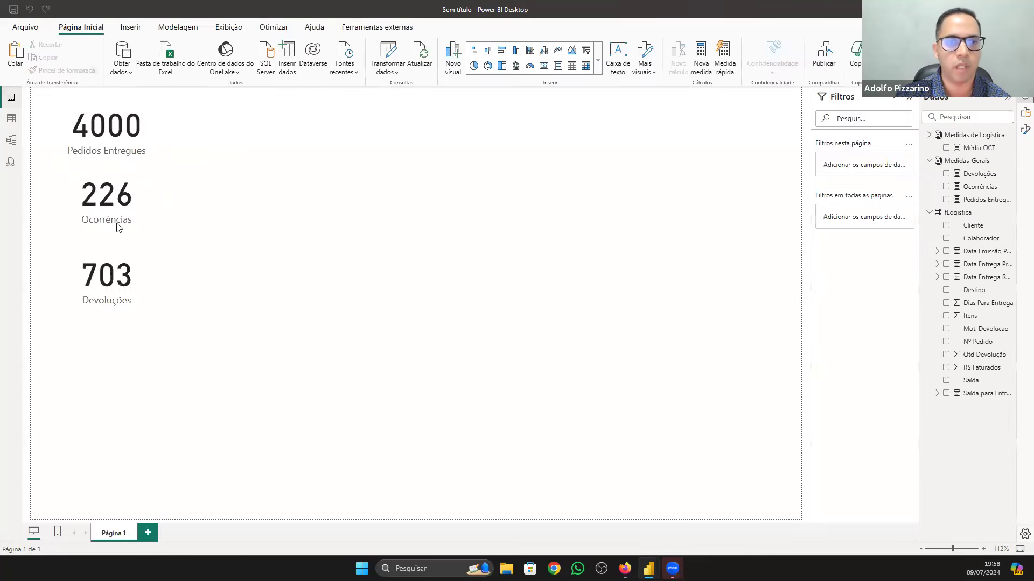
left_click(116, 287)
left_click_drag(116, 287, 232, 131)
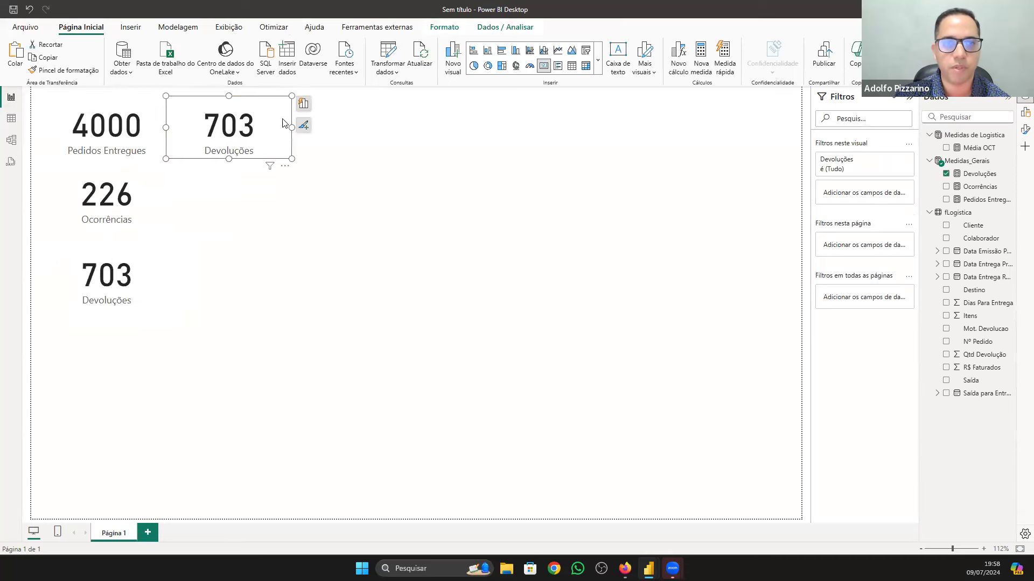
Step: Replace the duplicated card's field with the Média OCT measure from Medidas de Logistica
left_click(303, 103)
left_click(398, 192)
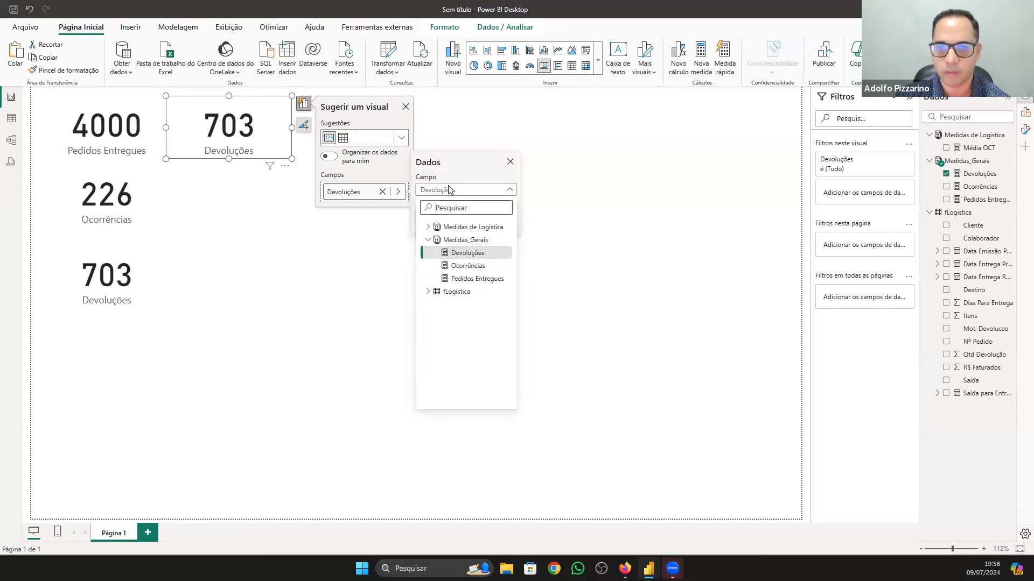
left_click(428, 228)
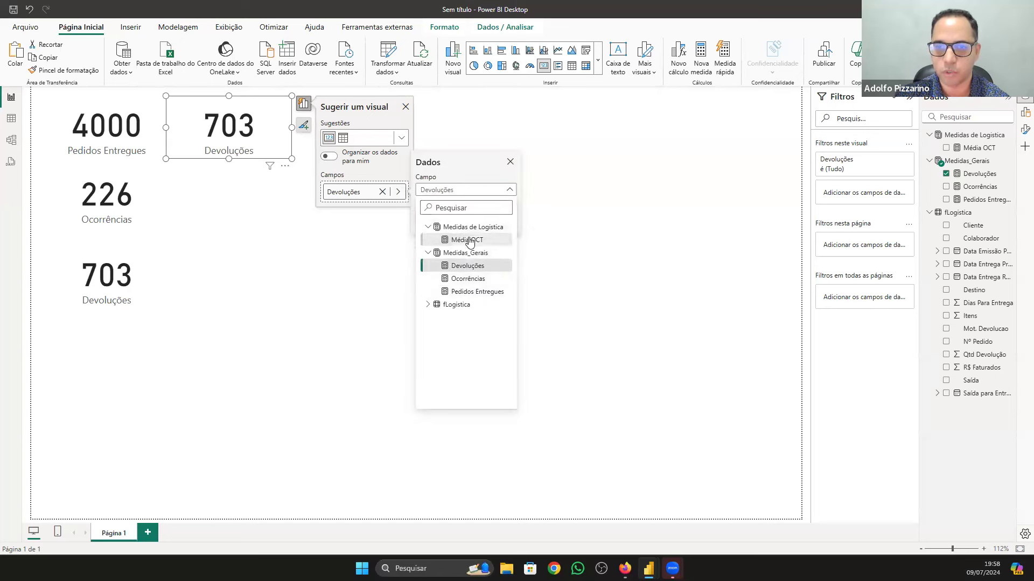
left_click(467, 241)
left_click(539, 243)
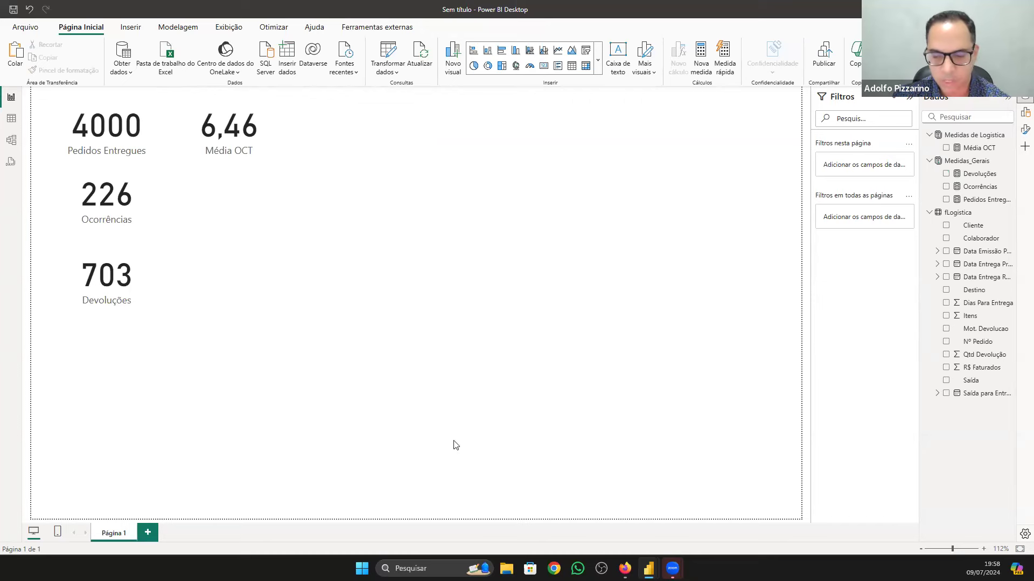
Step: Review the required metric definitions in the problem-statement PDF in Firefox, and return to Power BI Desktop
left_click(624, 568)
scroll(513, 262, "down", 1)
scroll(513, 262, "down", 1)
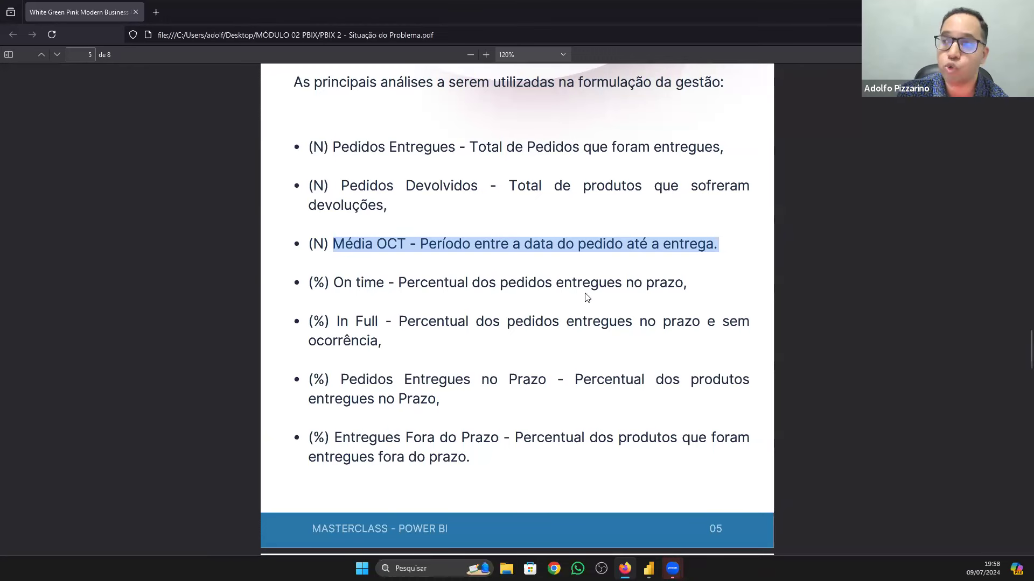
key("alt+Tab")
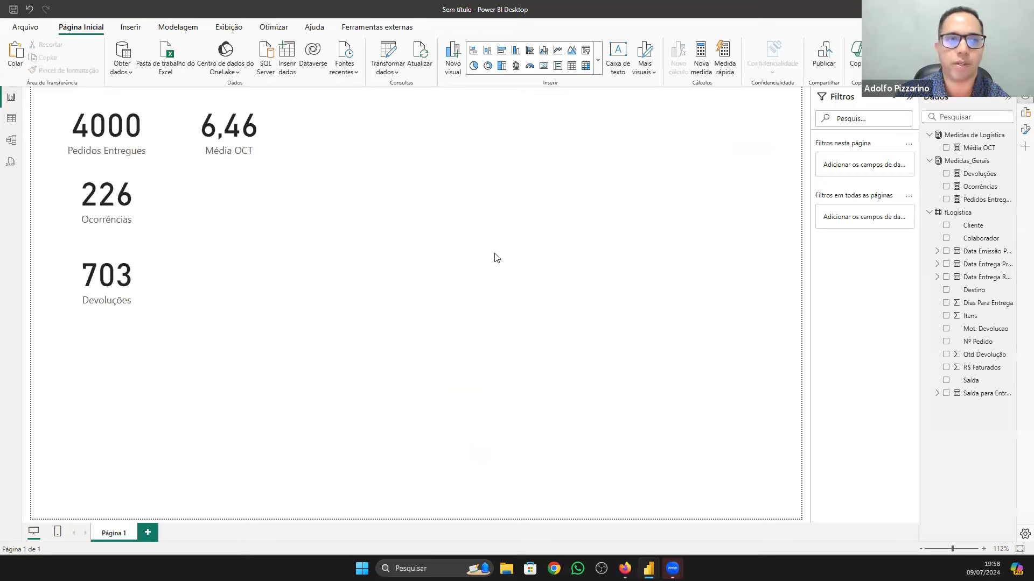
Step: Add a calculated column to the fLogistica table and start its multi-line formula with the name Status
left_click(128, 144)
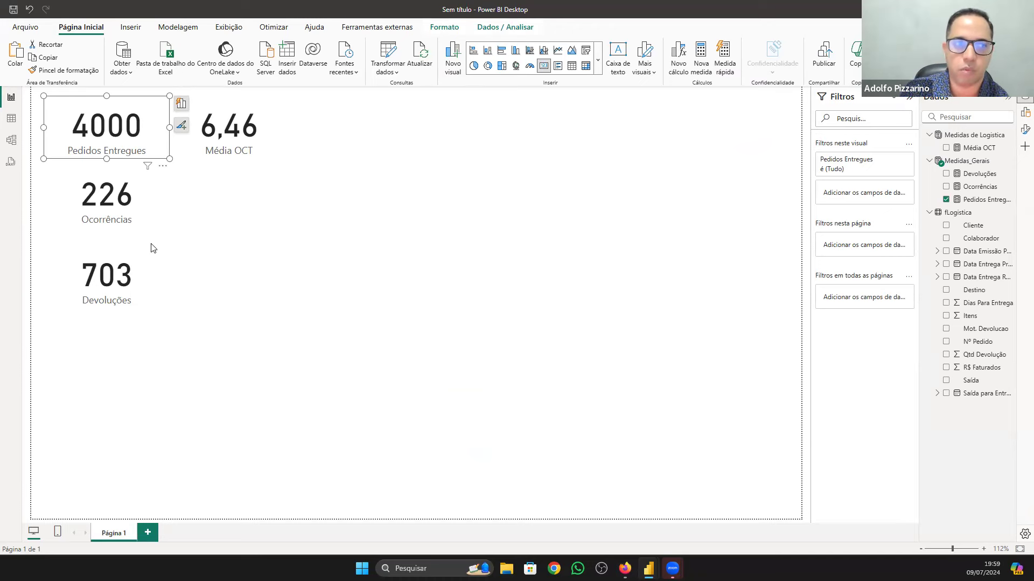
left_click(11, 118)
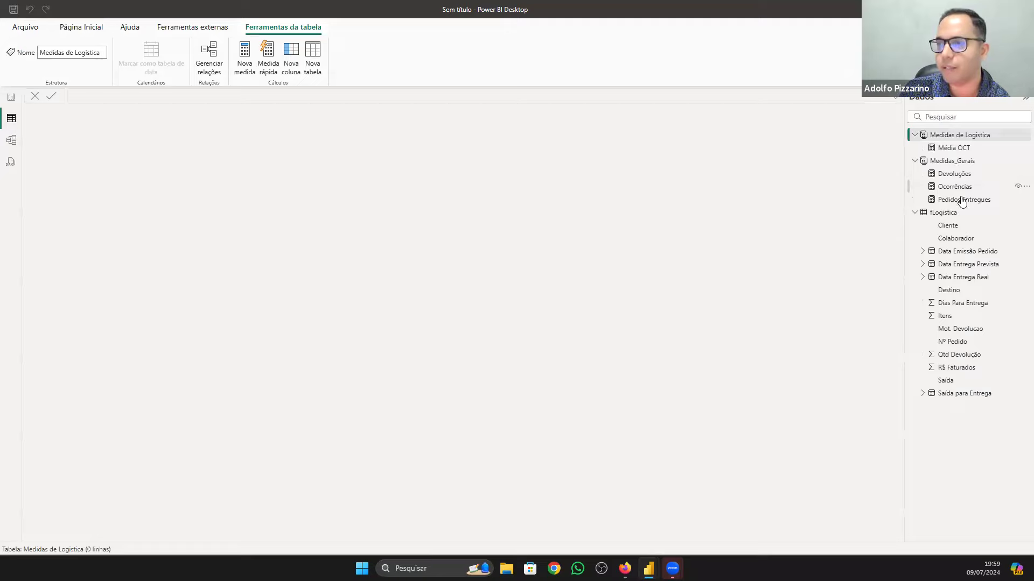
left_click(945, 215)
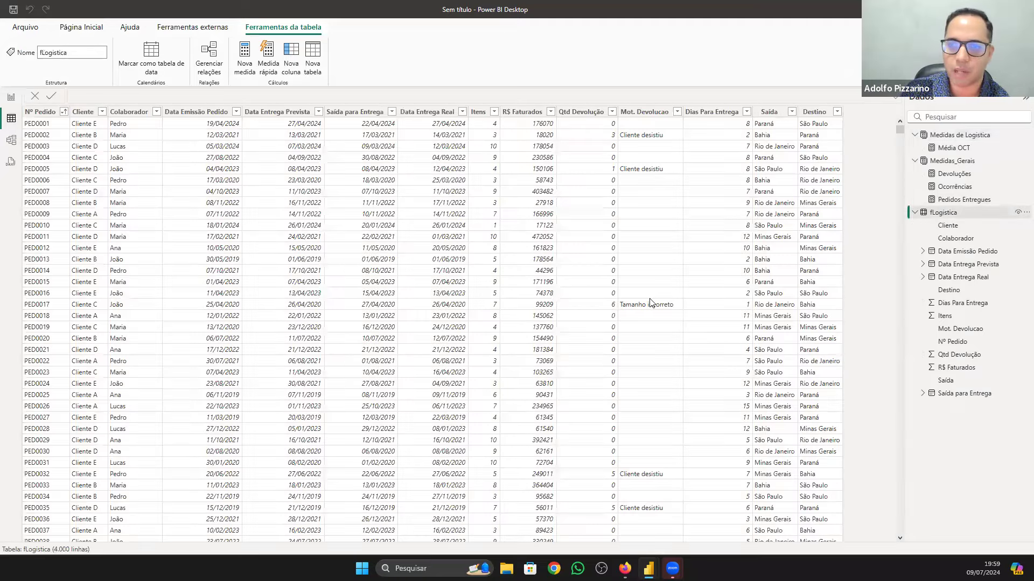
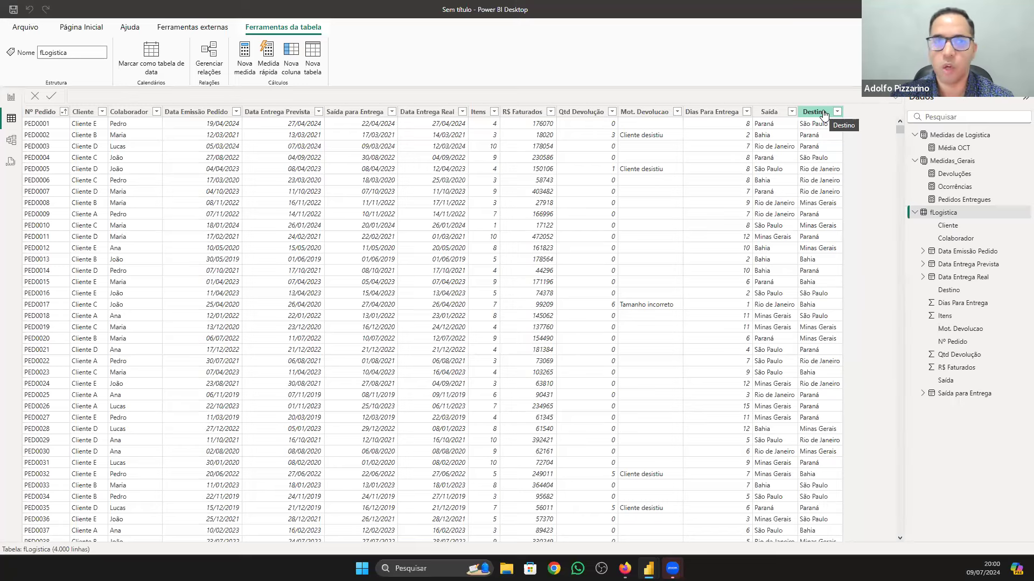
left_click(291, 61)
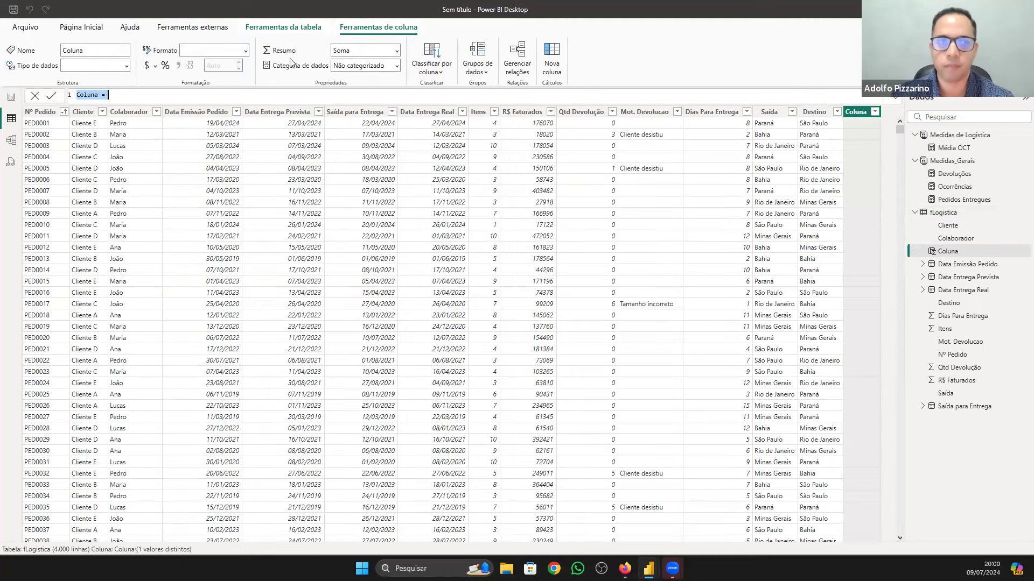
key("BackSpace")
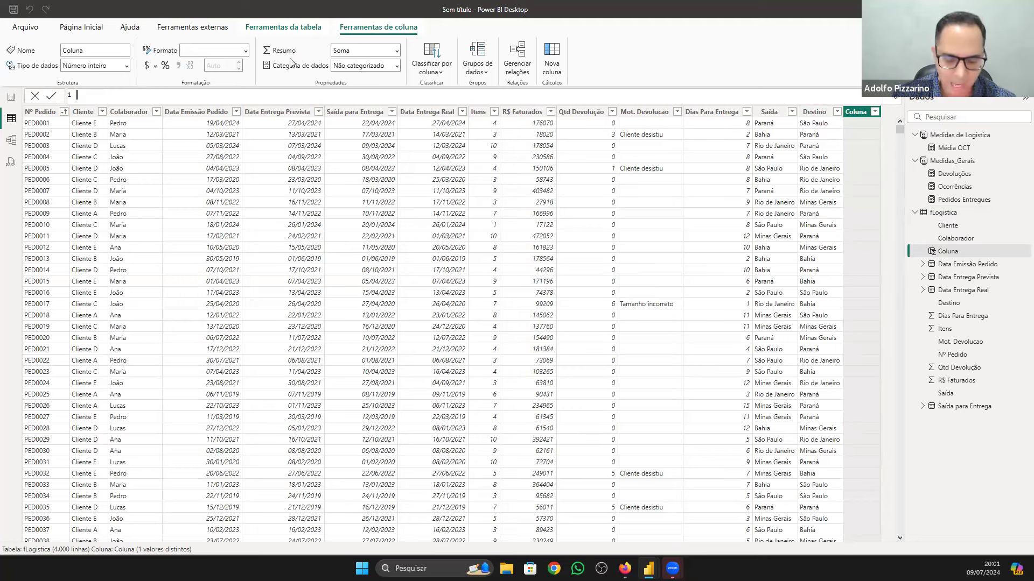
type("Stau")
key("BackSpace")
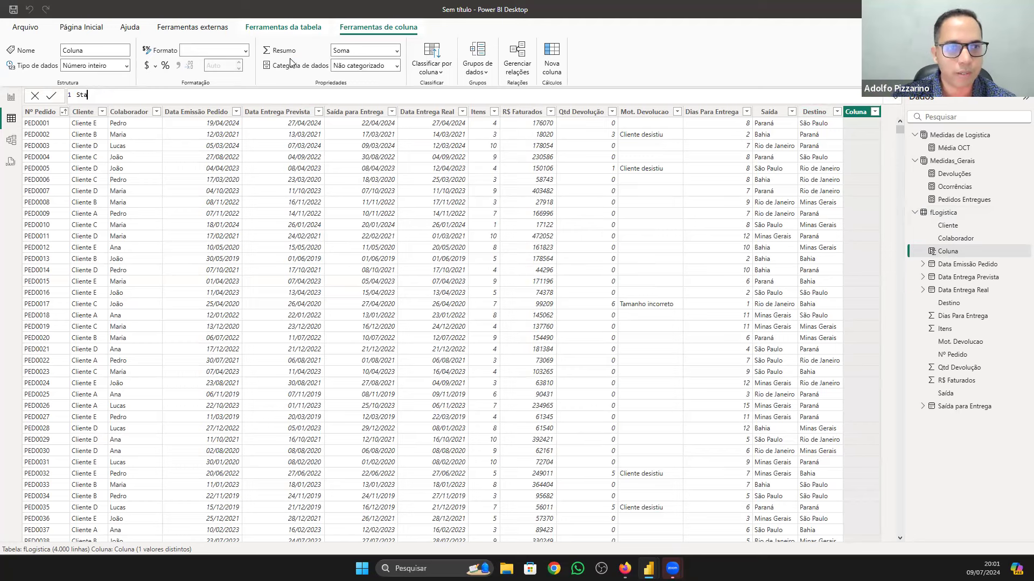
type("tus =")
key("shift+Return")
key("shift+Return")
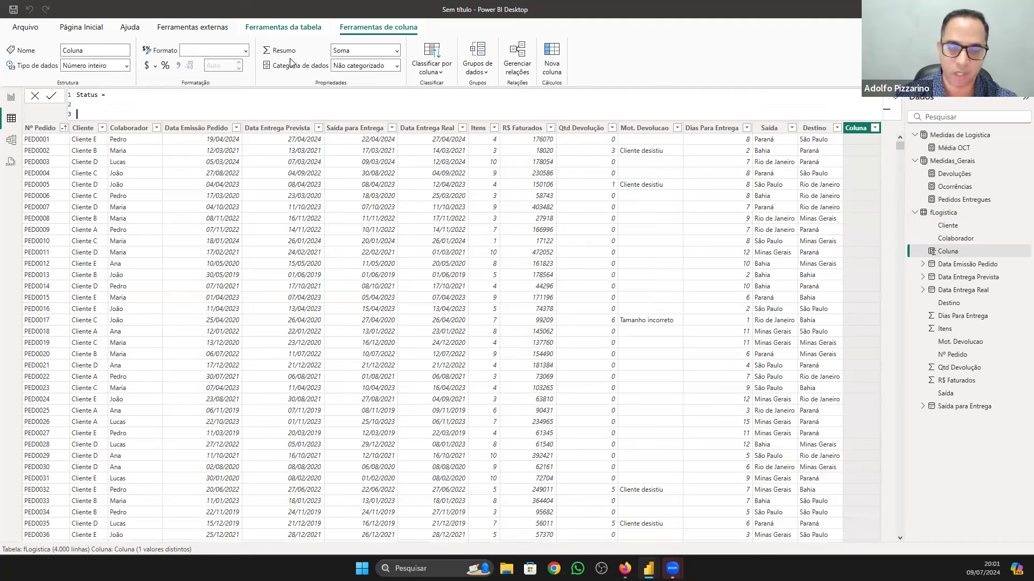
Step: Add an IF function to the Status formula testing whether fLogistica[Data Entrega Real] <= fLogistica[Data Entrega Prevista]
type("if")
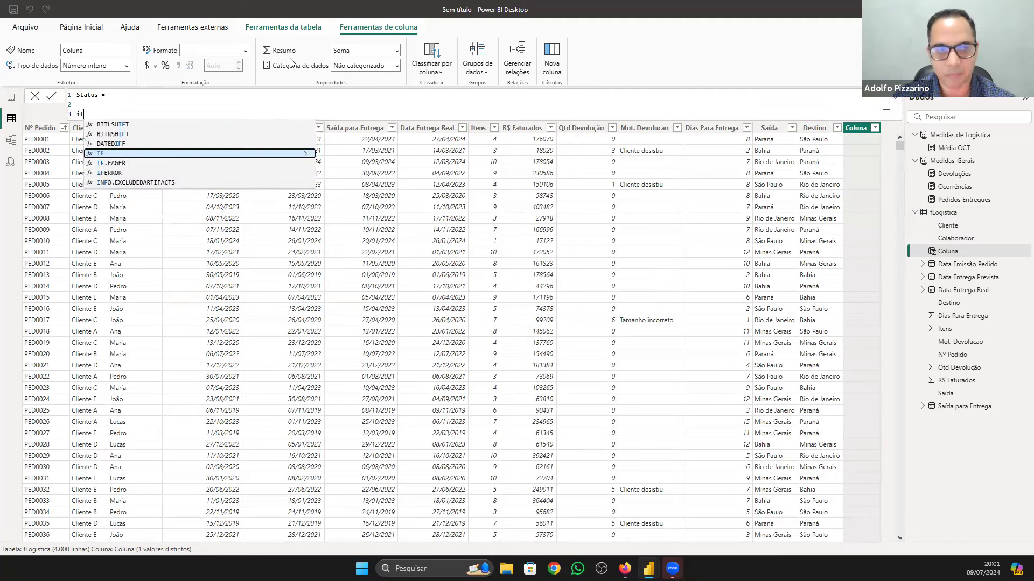
key("Tab")
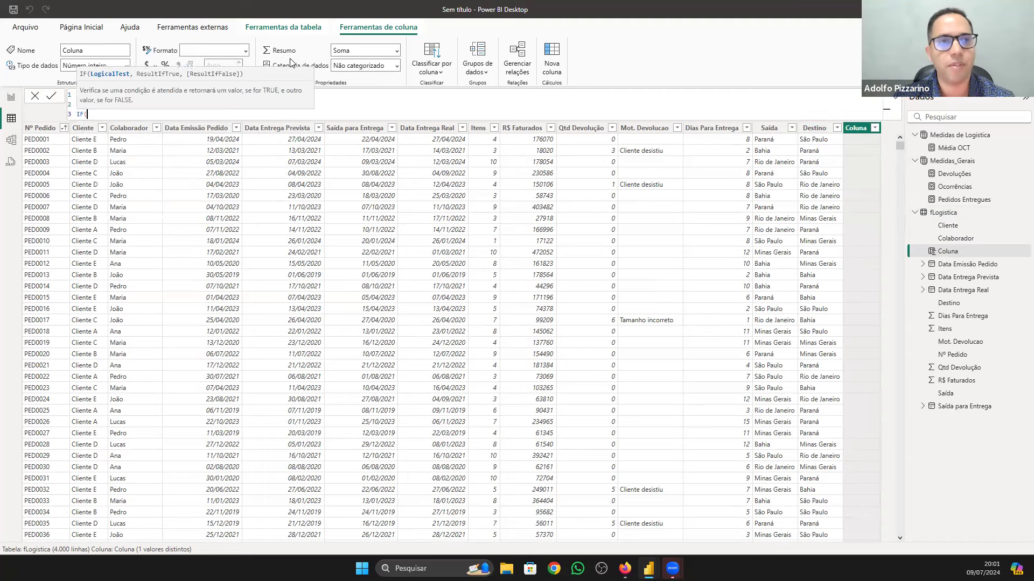
key("shift+Return")
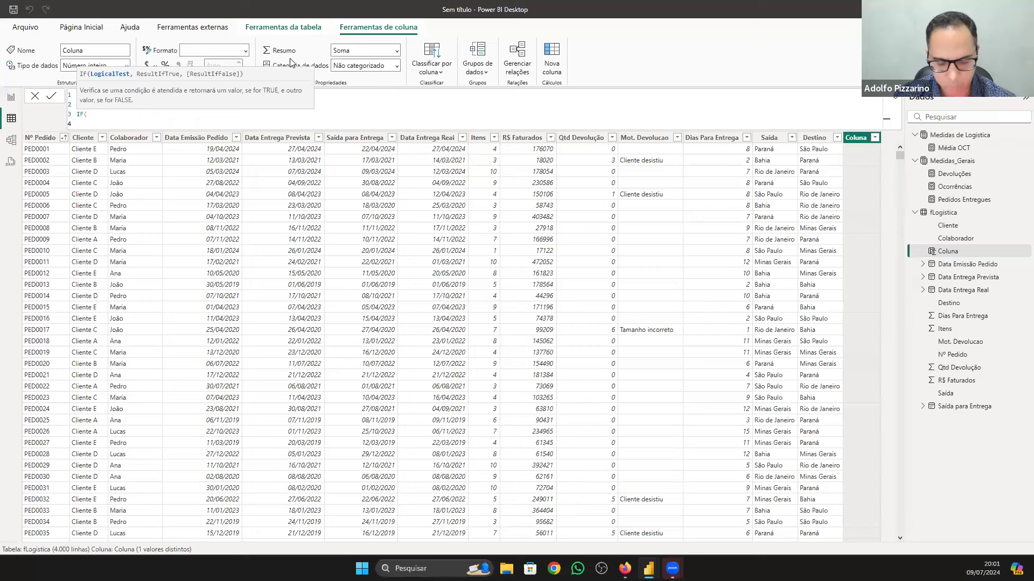
type("data")
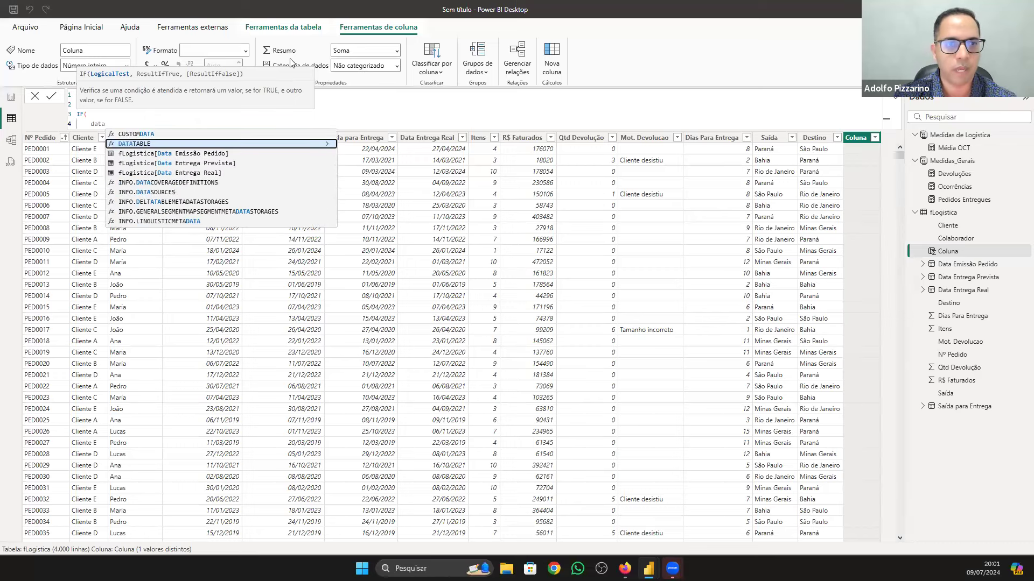
key("Down")
key("Down")
key("Down")
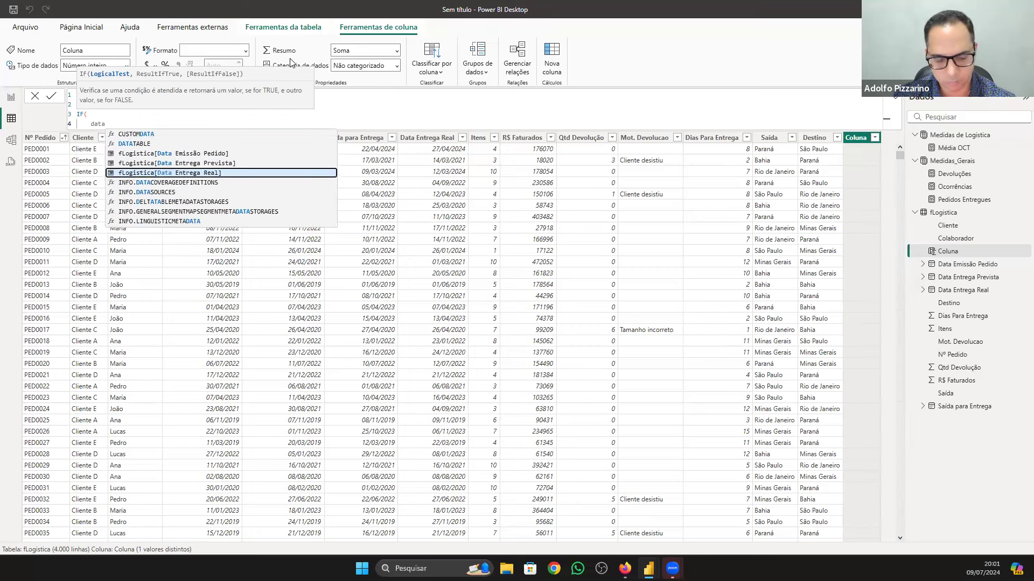
key("Tab")
type("<")
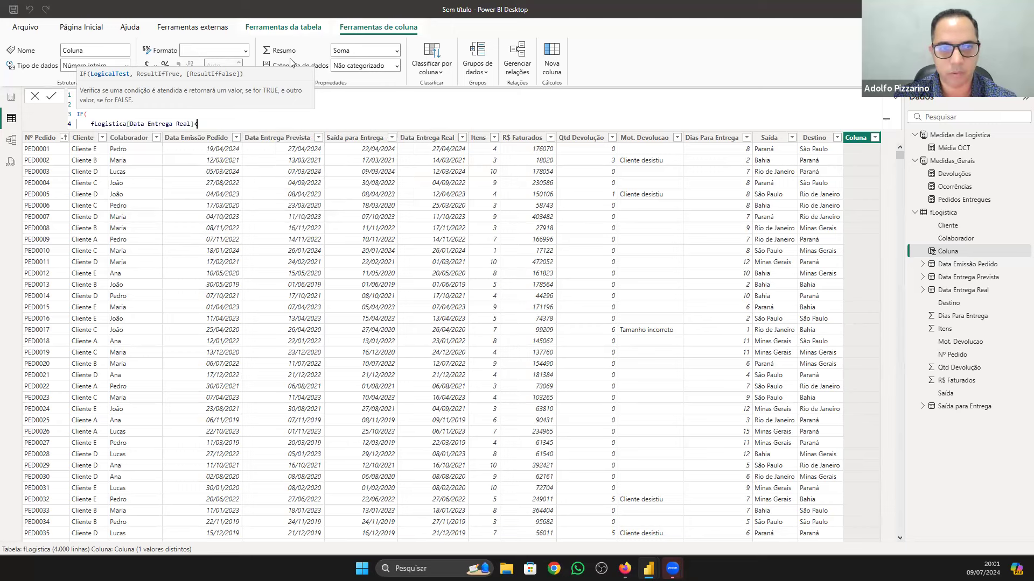
type("=")
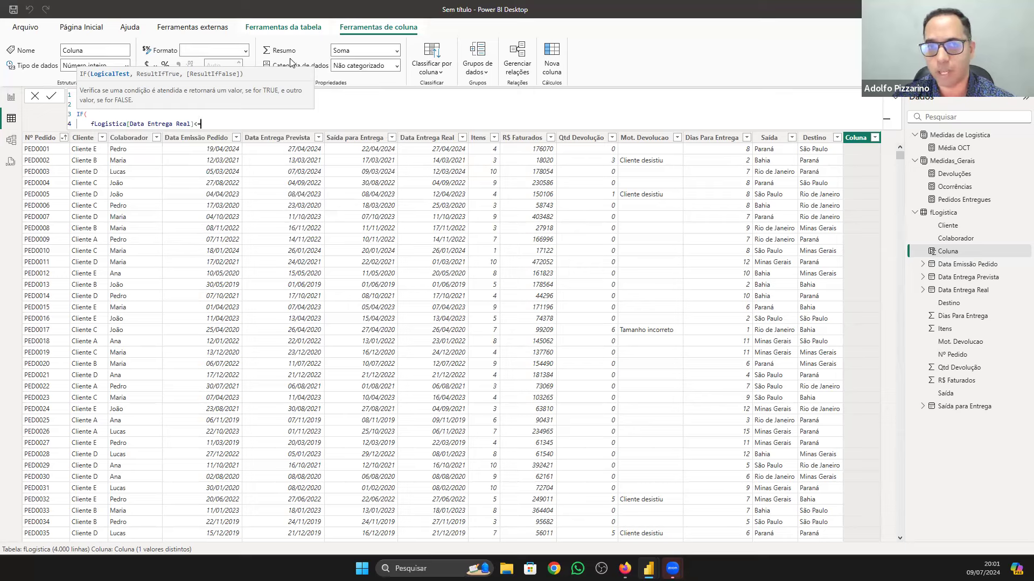
type("previst")
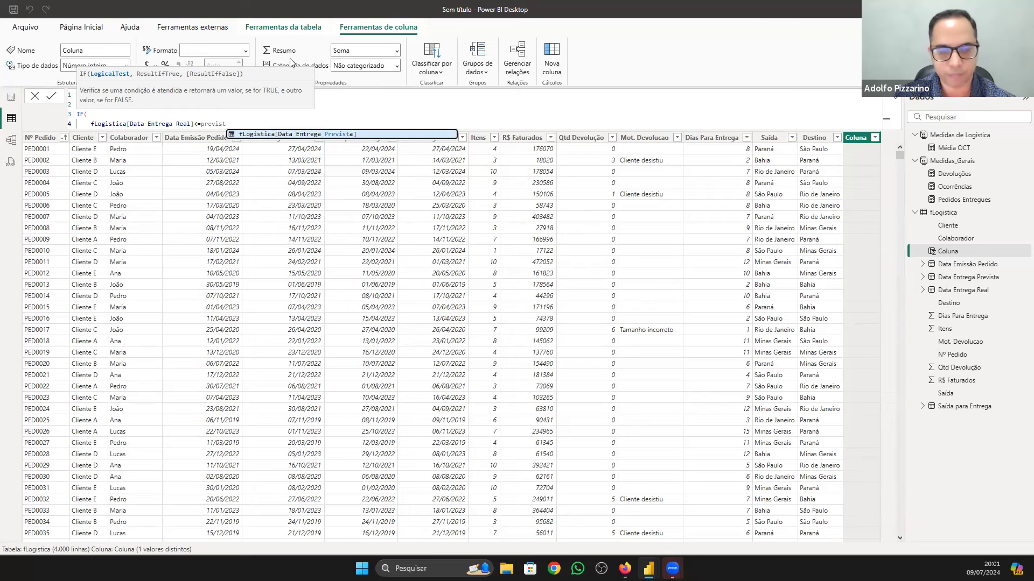
key("Tab")
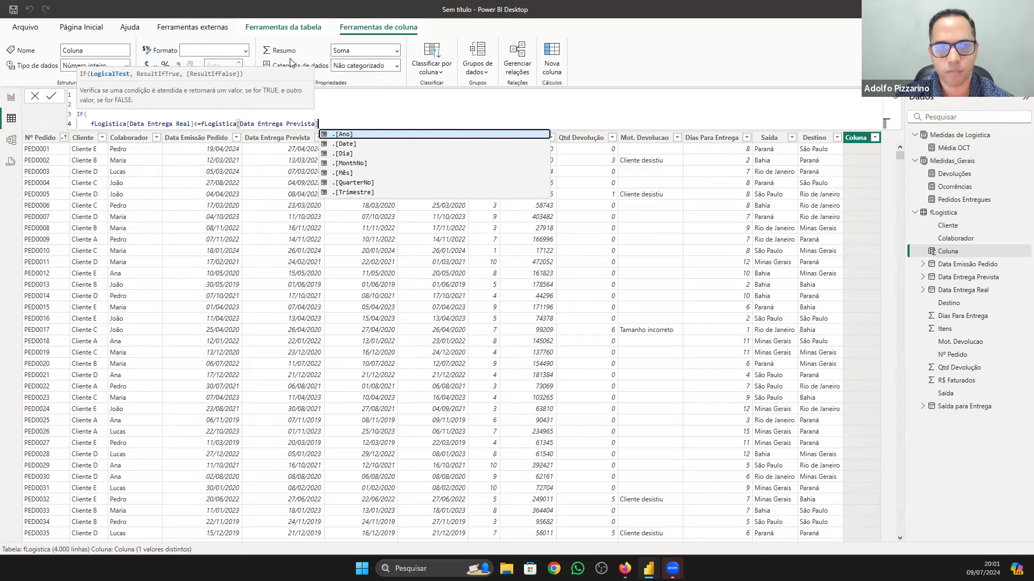
type(",")
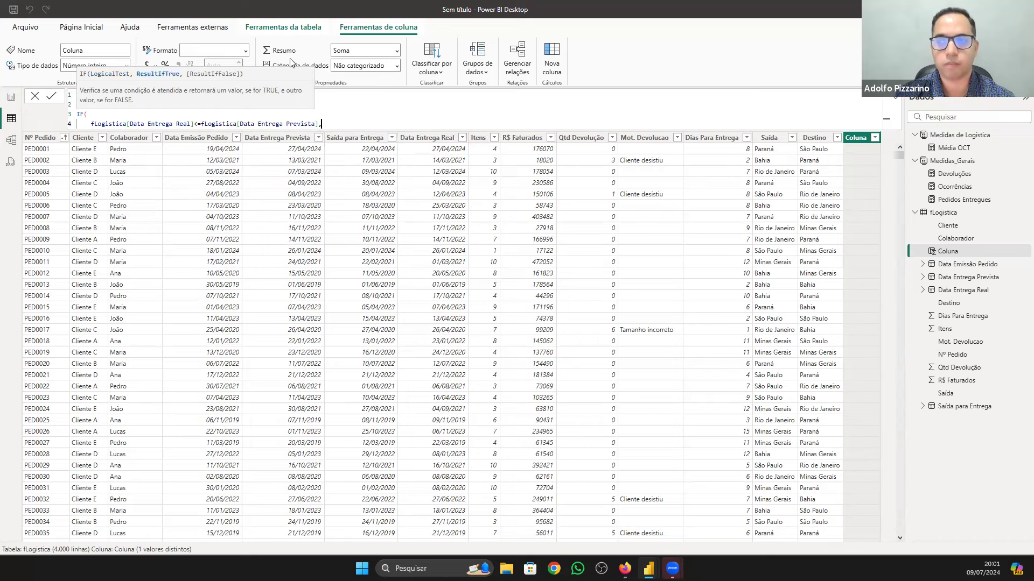
key("shift+Return")
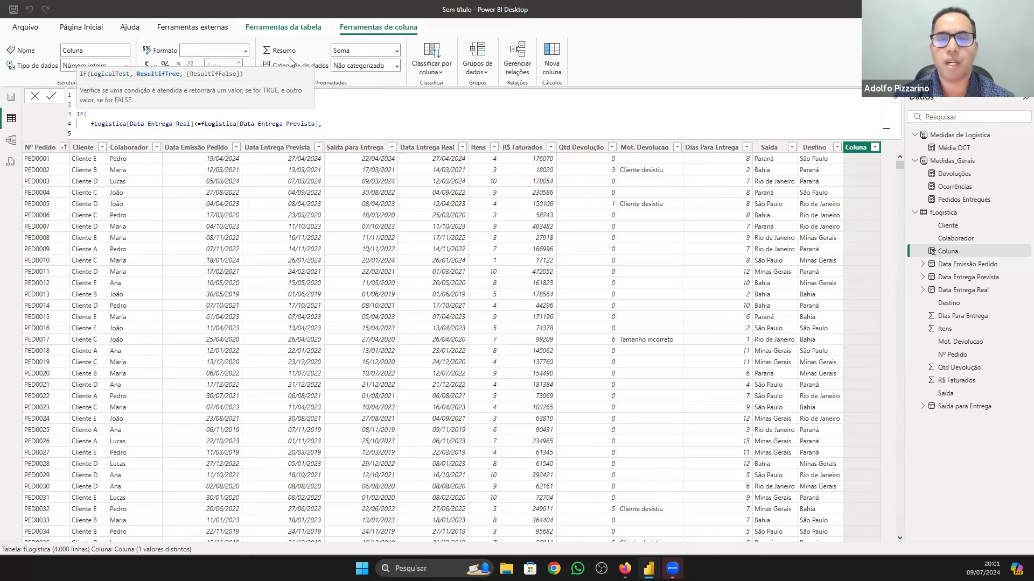
Step: Complete the IF with "No Prazo" as the true result and "Fora Prazo" as the false result, and commit the Status column
type("\"")
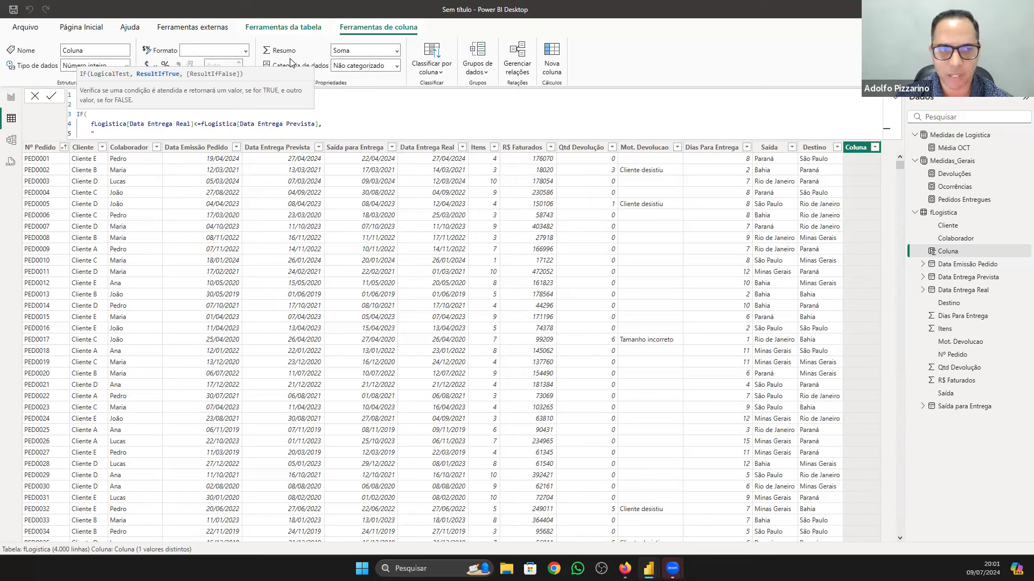
type("No Prazo\"")
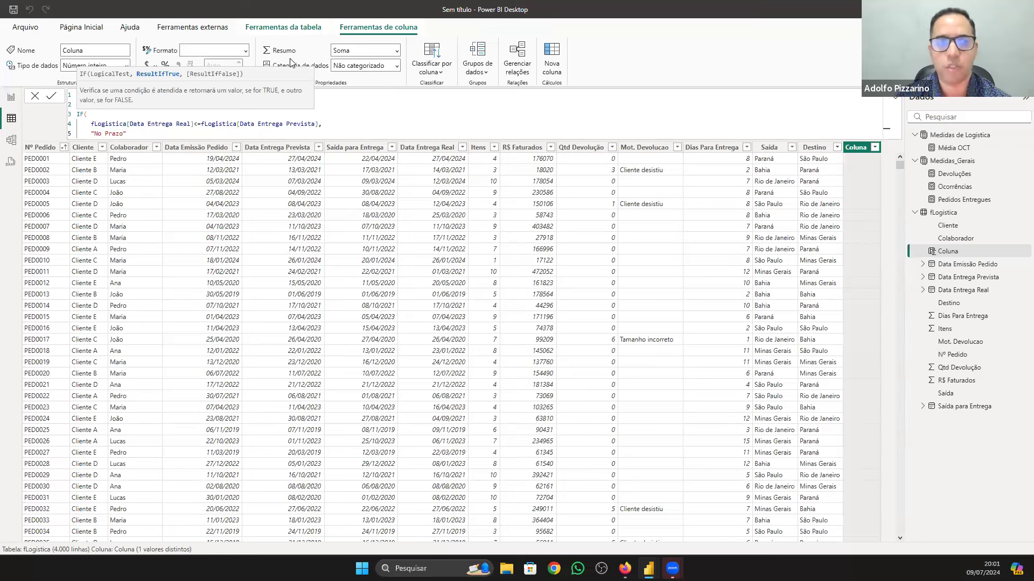
type(",")
key("shift+Return")
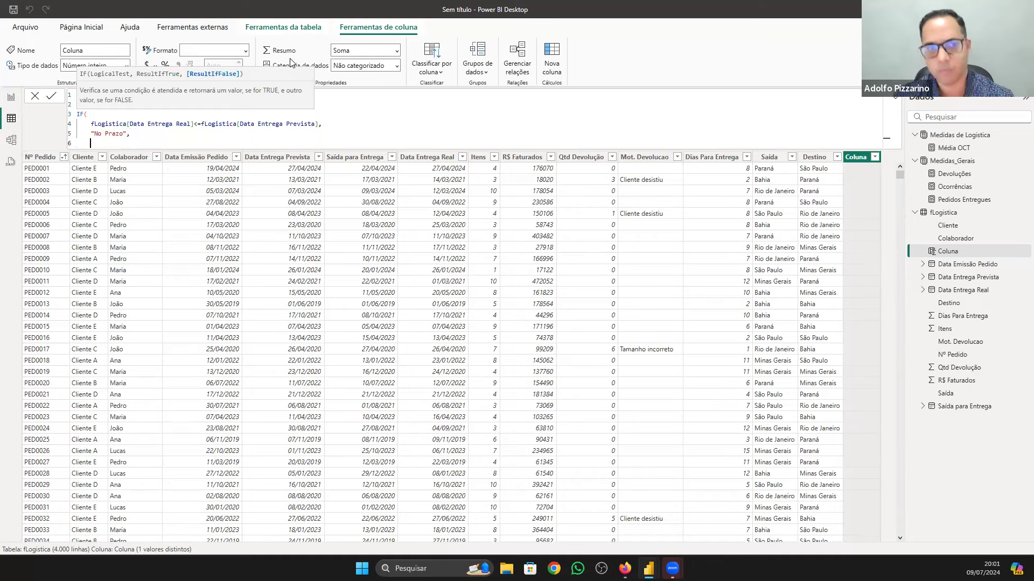
type("\"F")
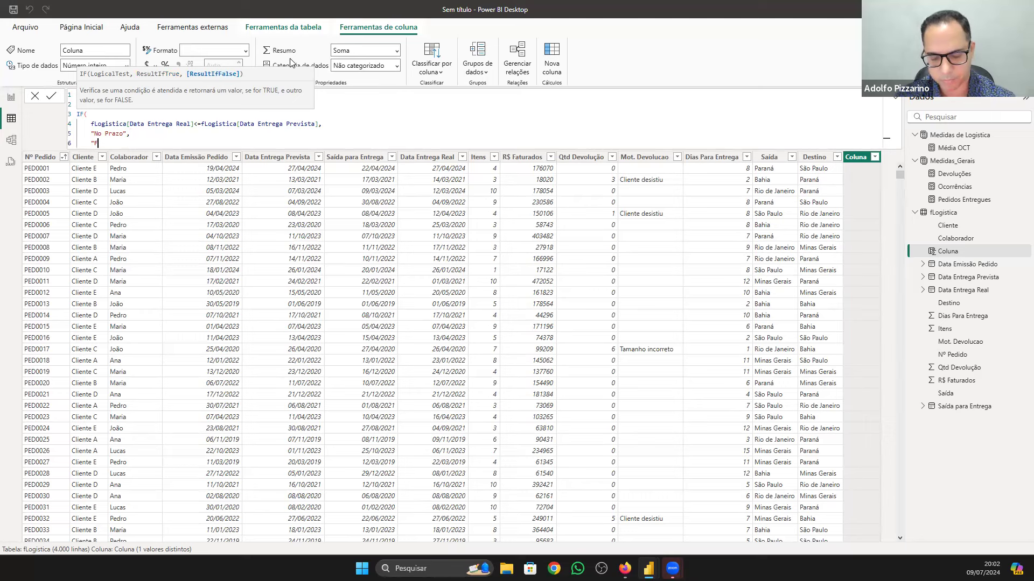
type("ora ")
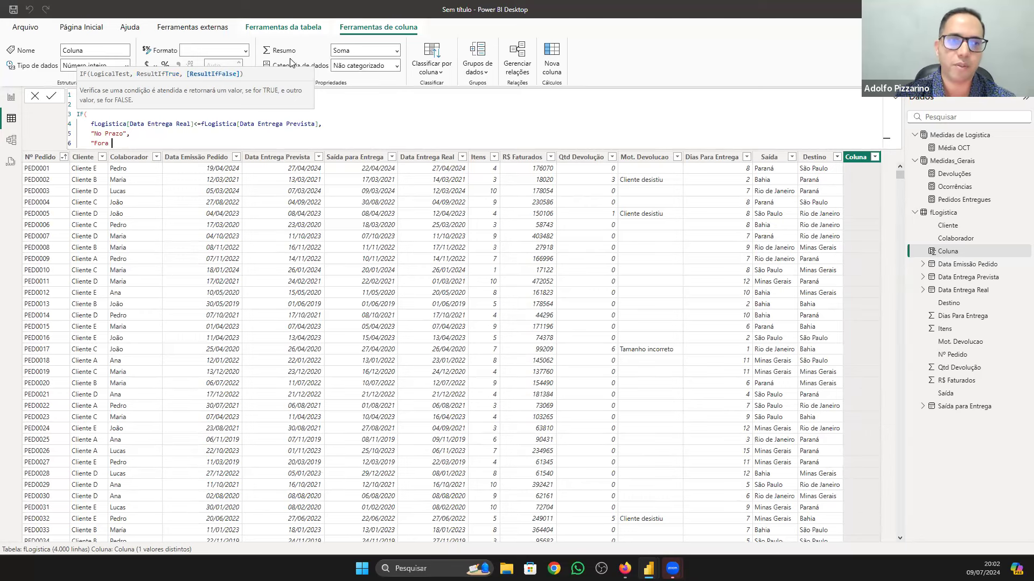
type("Prazo\"")
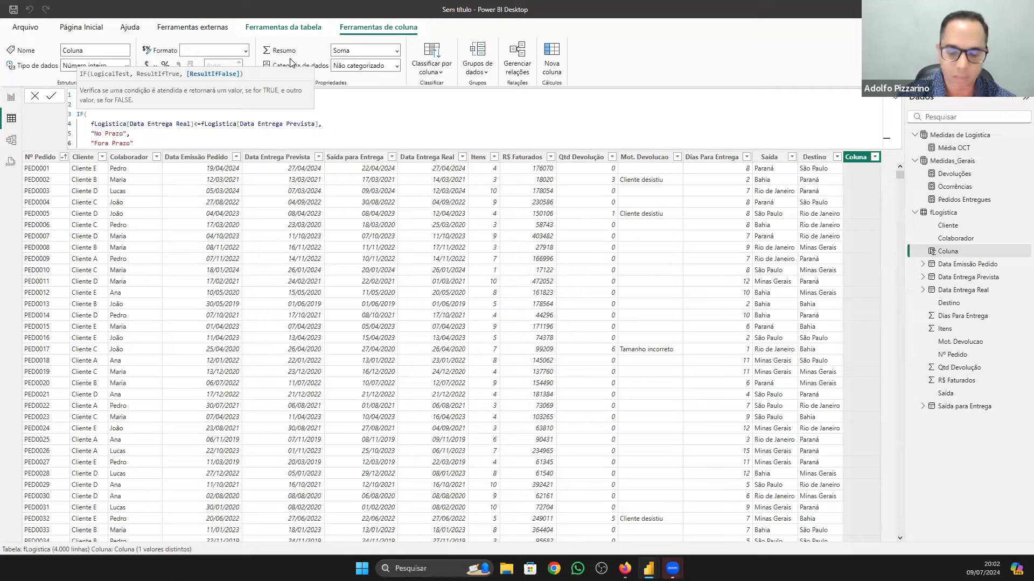
key("Return")
type(")")
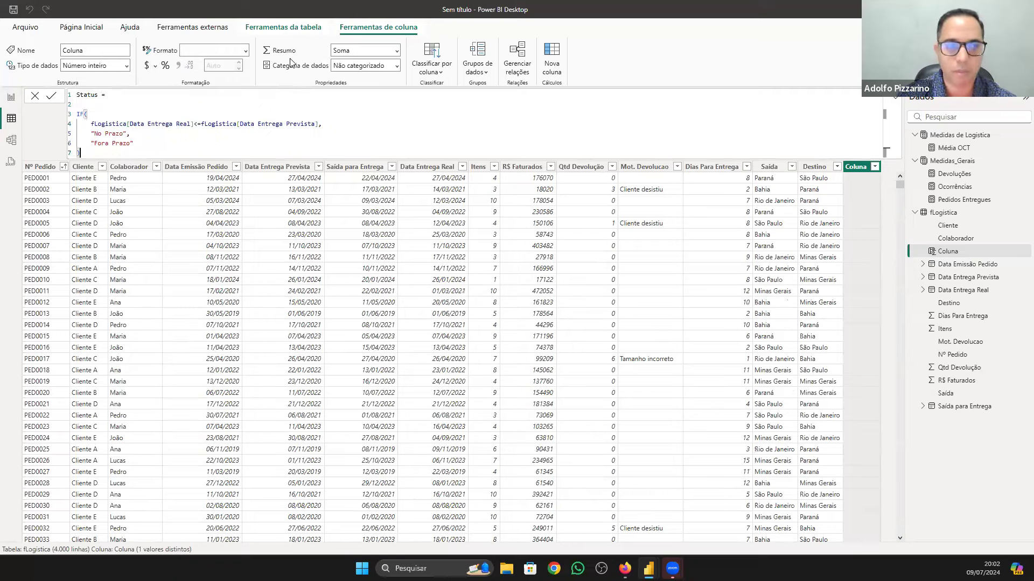
key("Return")
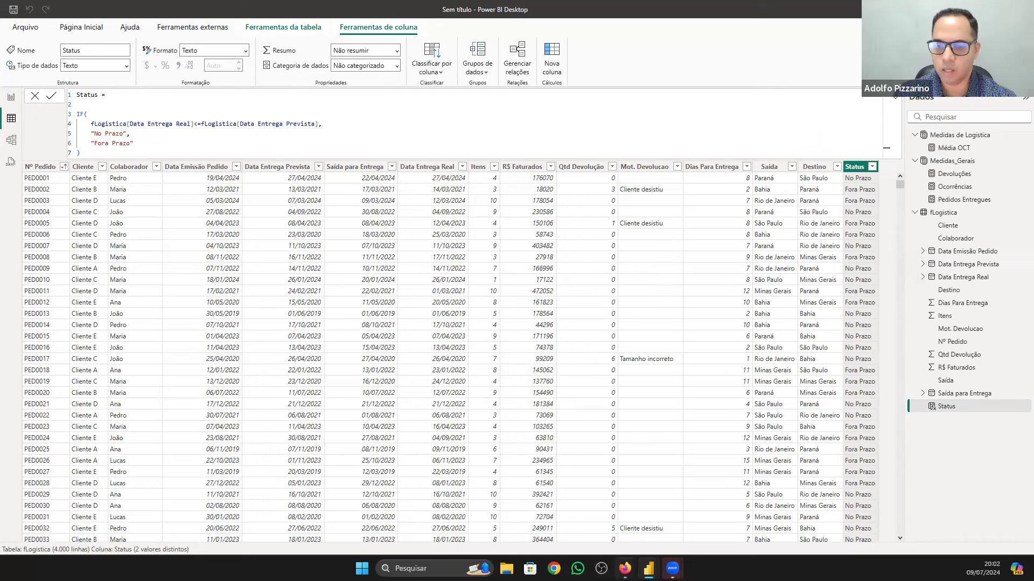
Step: Highlight the On time definition in the problem-statement PDF in Firefox, and return to Power BI Desktop
left_click(625, 569)
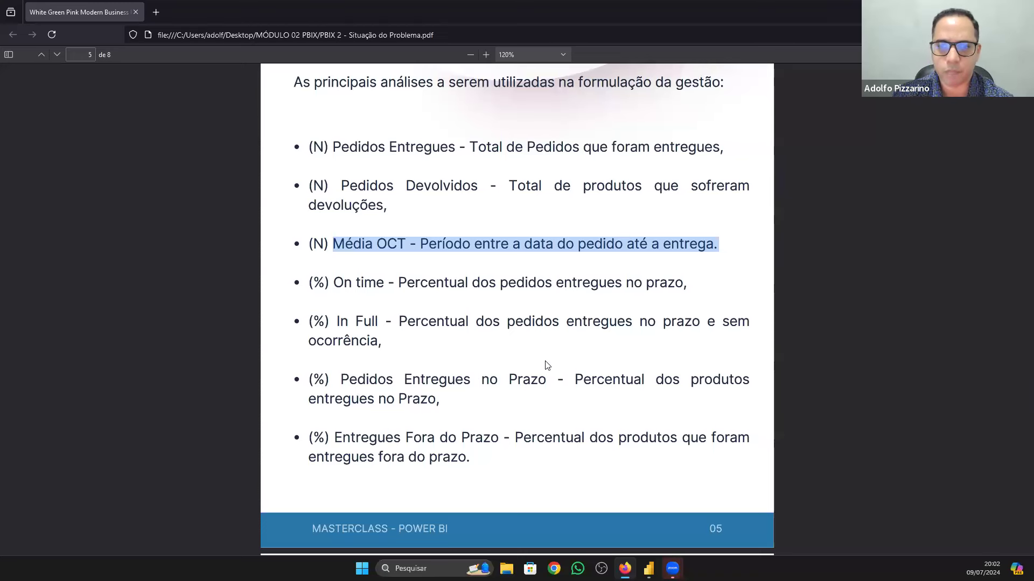
left_click_drag(335, 282, 556, 287)
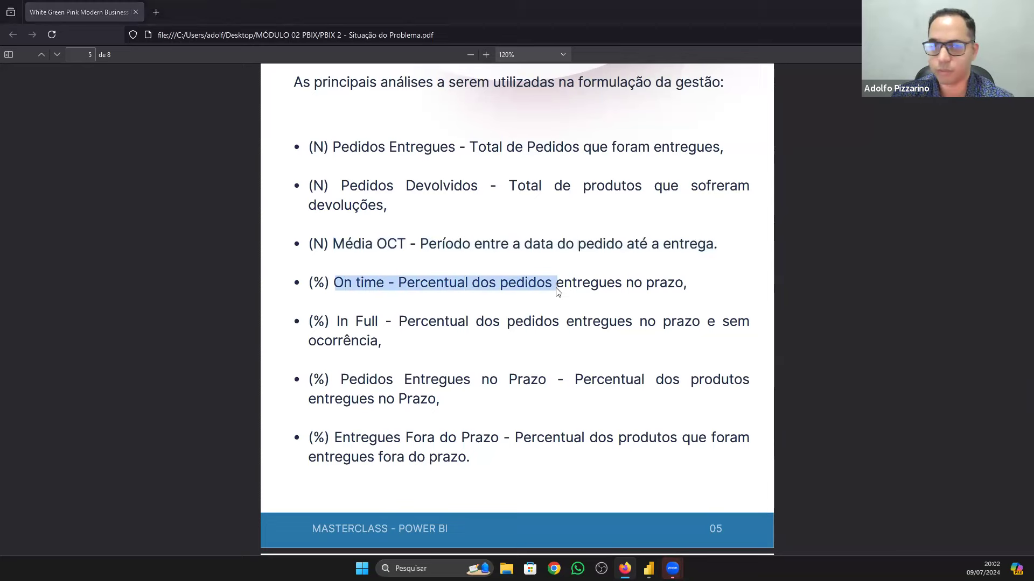
key("alt+Tab")
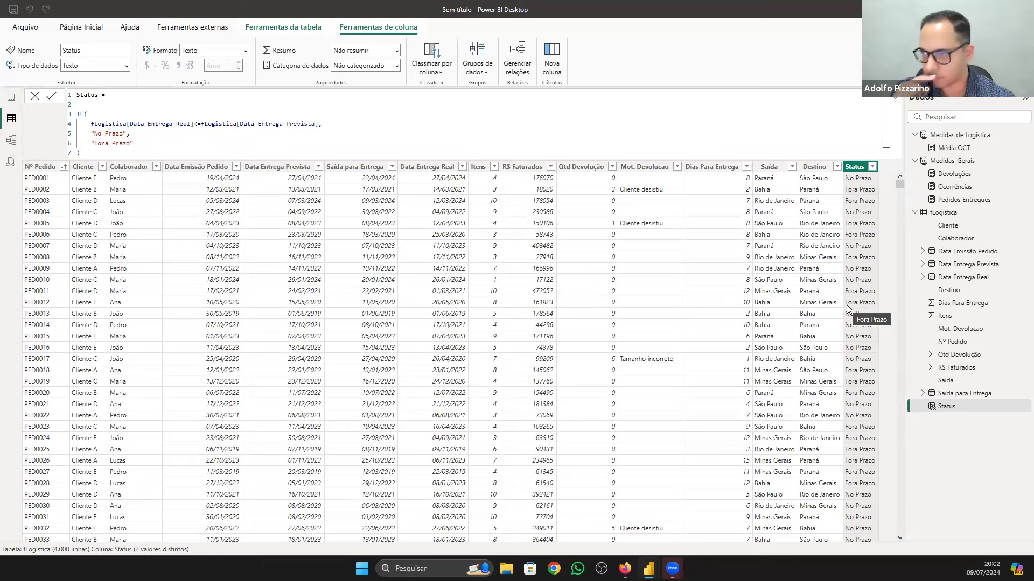
Step: Examine the Pedidos Entregues measure's formula and the Status column in the fLogistica table
left_click(968, 201)
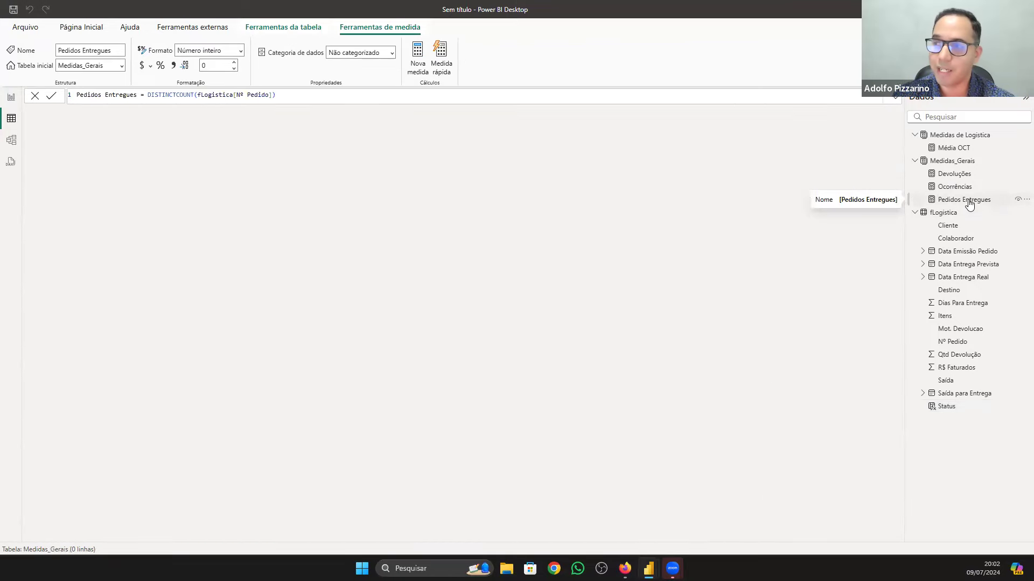
left_click(958, 135)
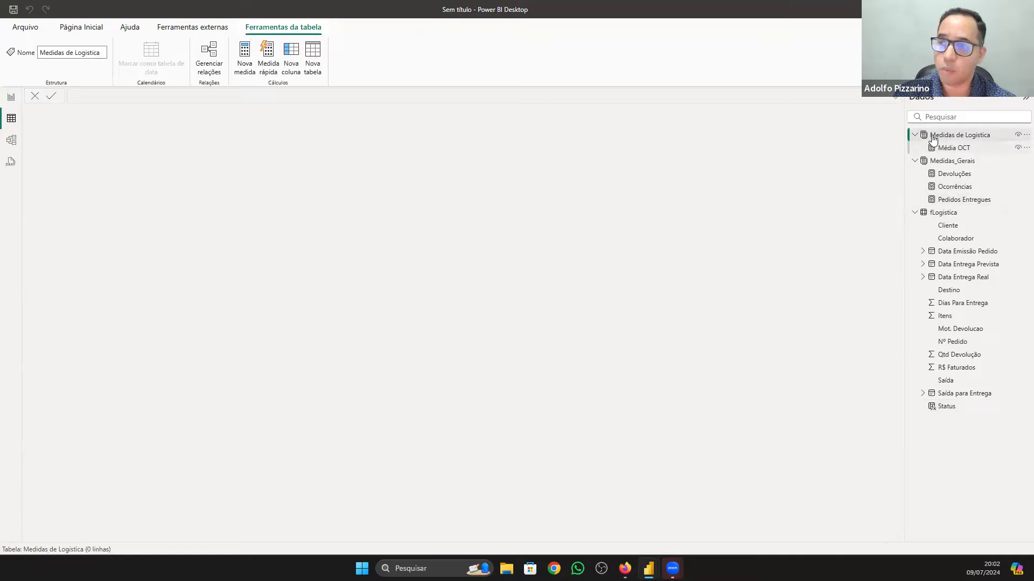
left_click(940, 217)
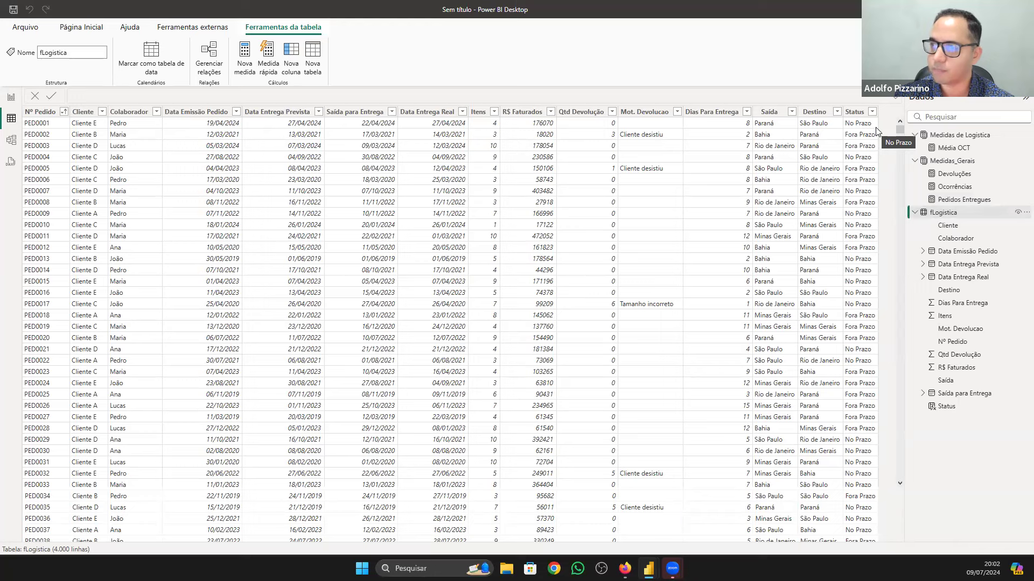
Step: Create a new measure in Medidas de Logistica and start its multi-line formula with the name % On Time
left_click(948, 136)
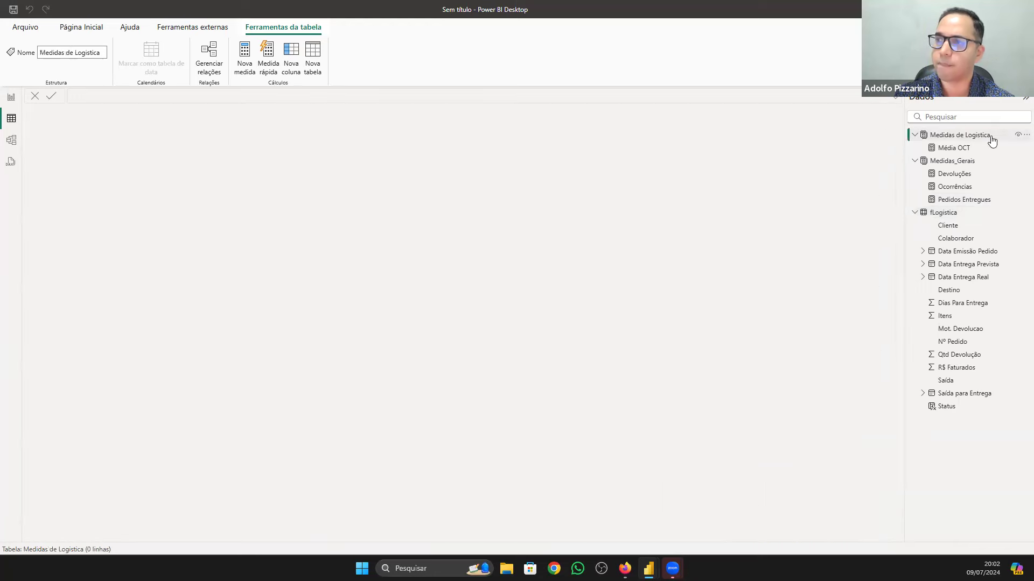
right_click(948, 136)
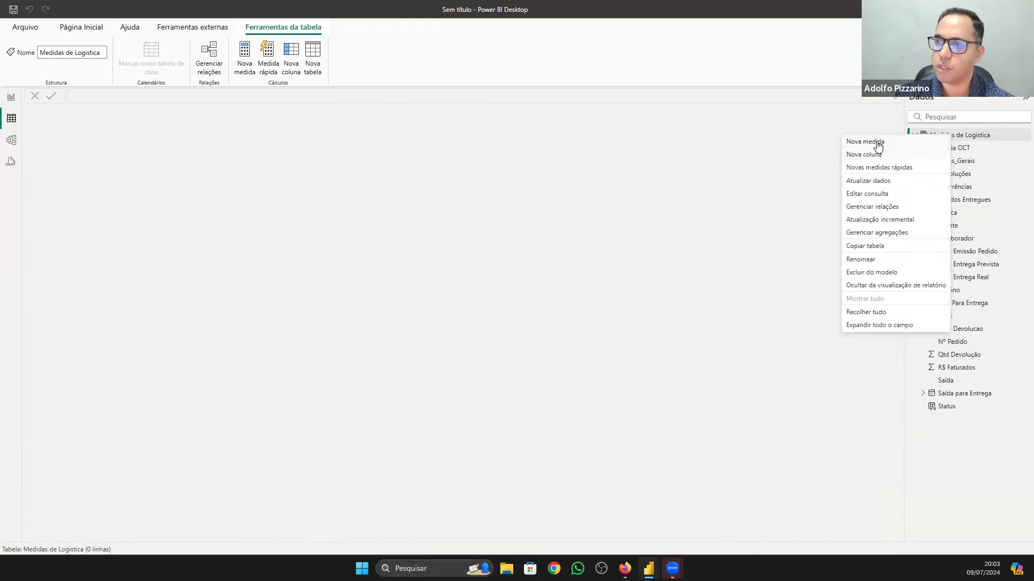
left_click(878, 145)
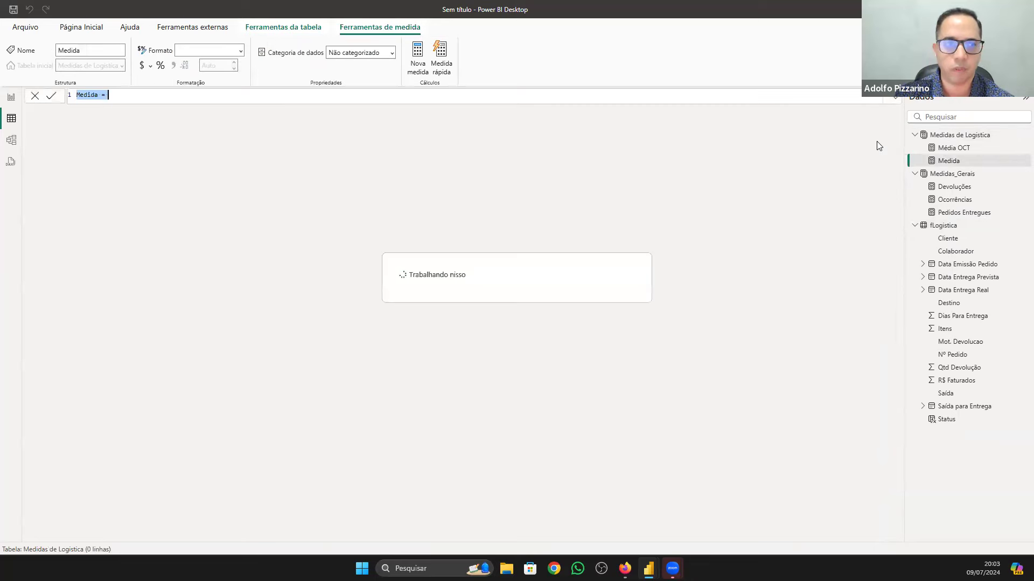
key("BackSpace")
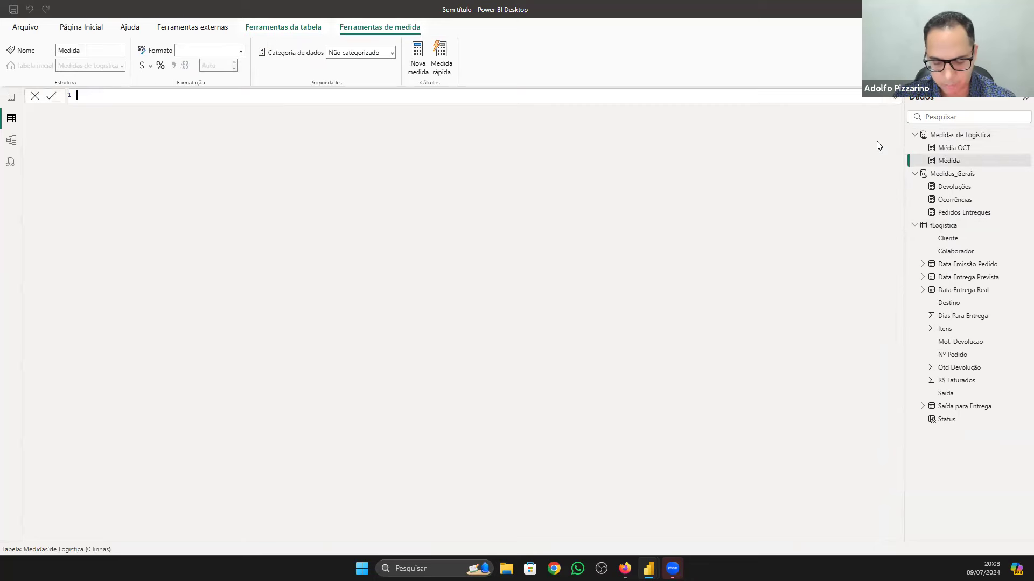
type("%")
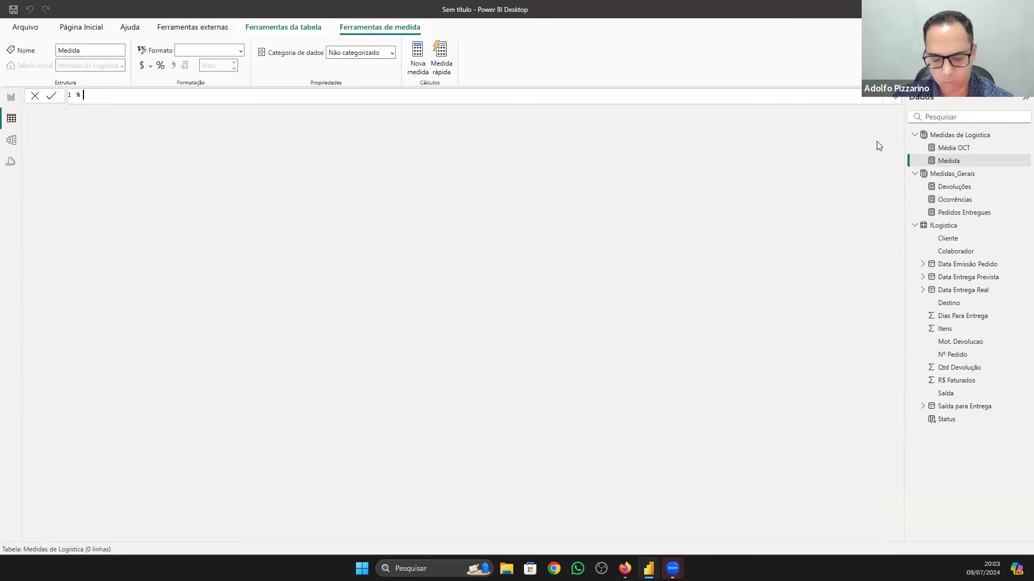
type("On Time =")
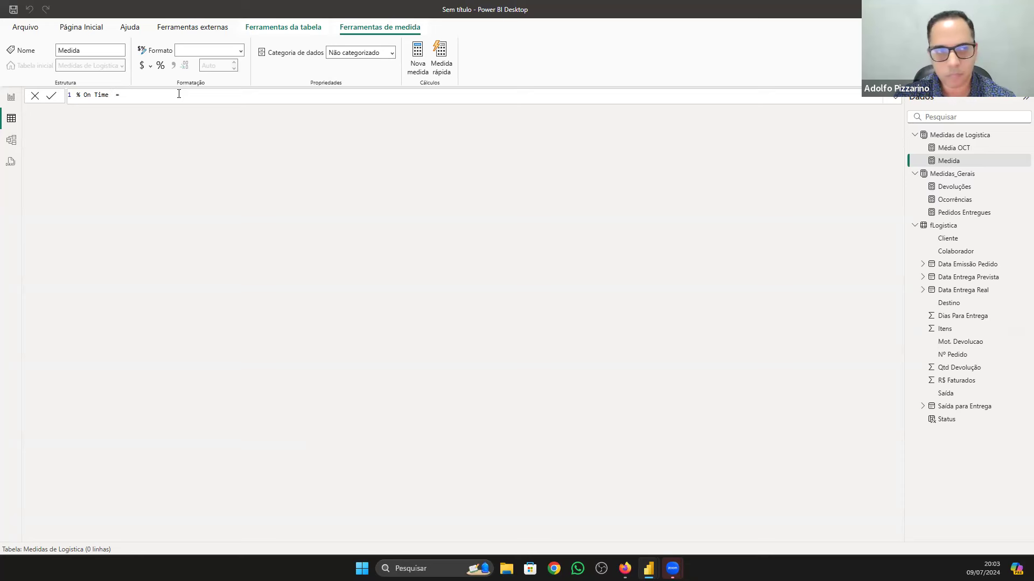
key("shift+Return")
key("shift+Return")
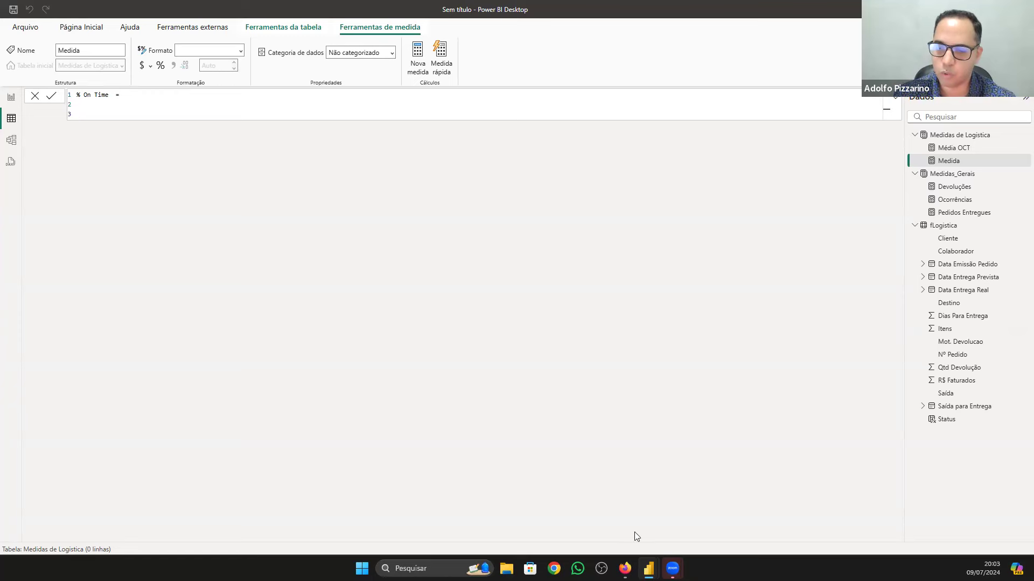
Step: Recheck the On time definition in the Firefox PDF, and switch back to the untitled Power BI Desktop report
left_click(625, 569)
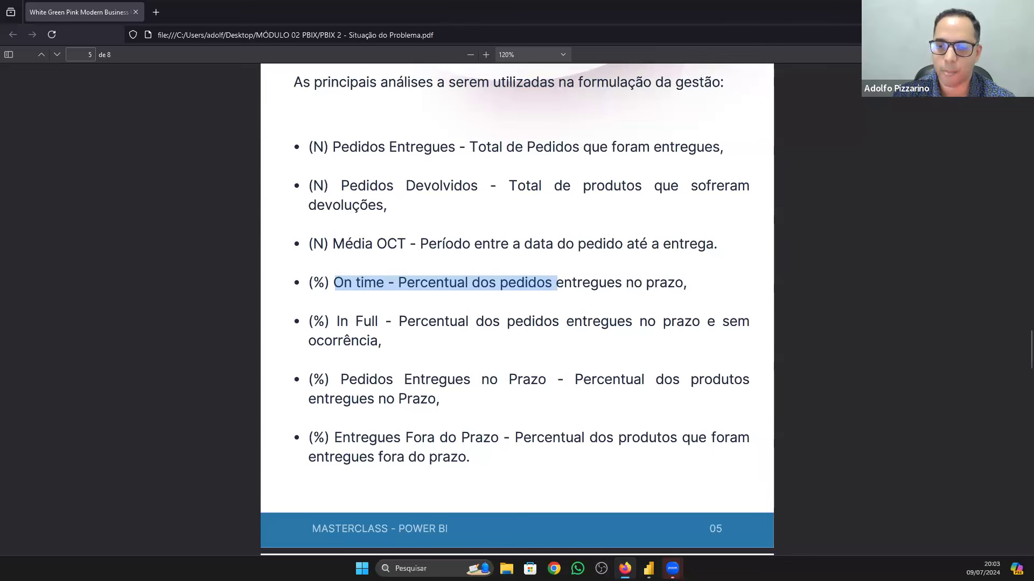
mouse_move(648, 569)
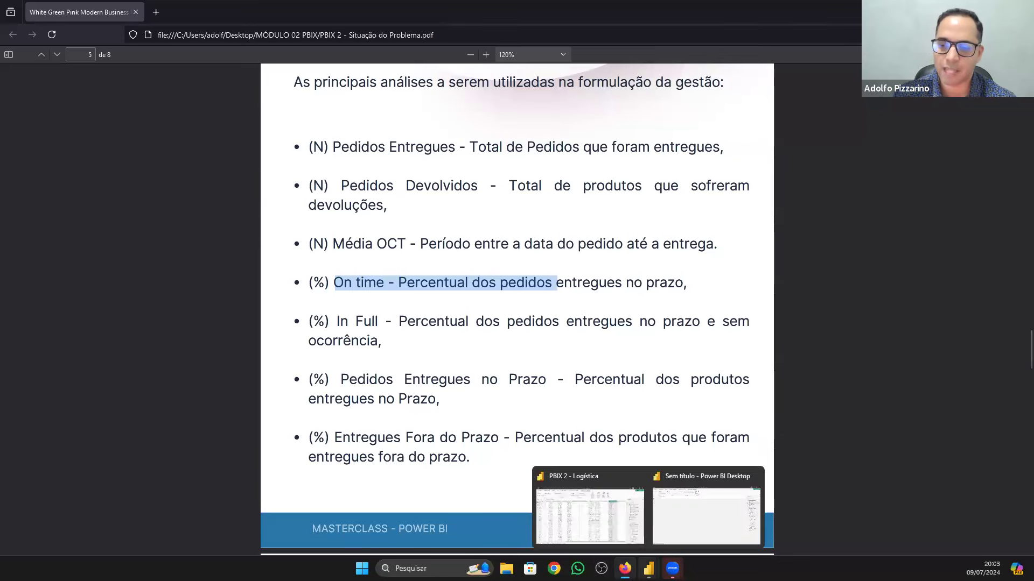
left_click(711, 532)
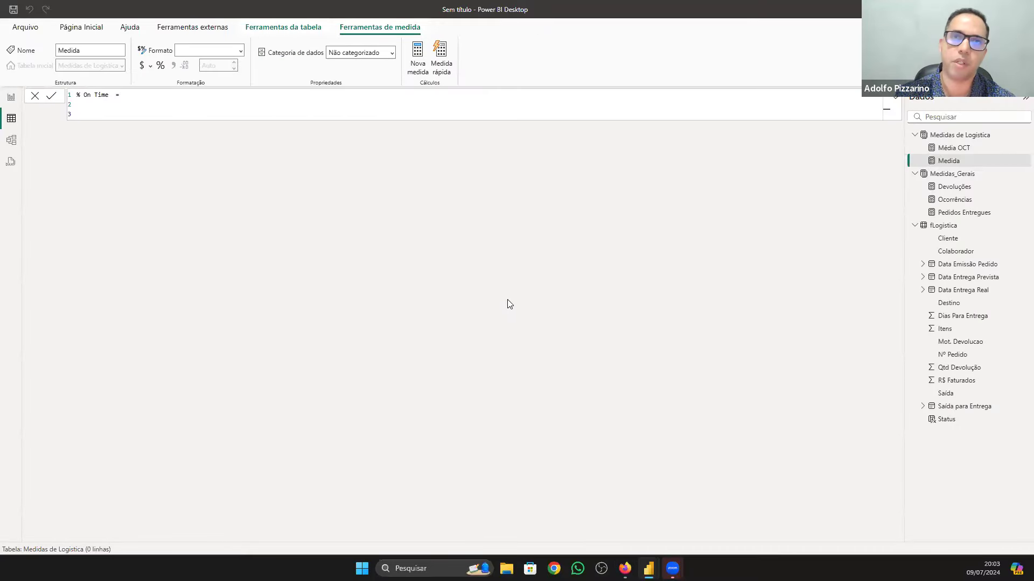
type("DIVIDE(")
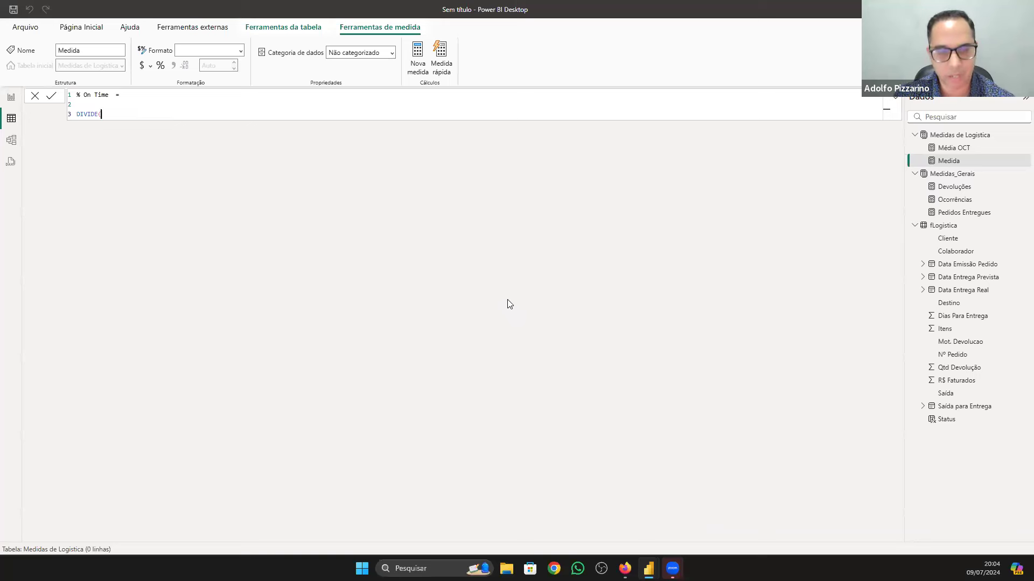
key("shift+Return")
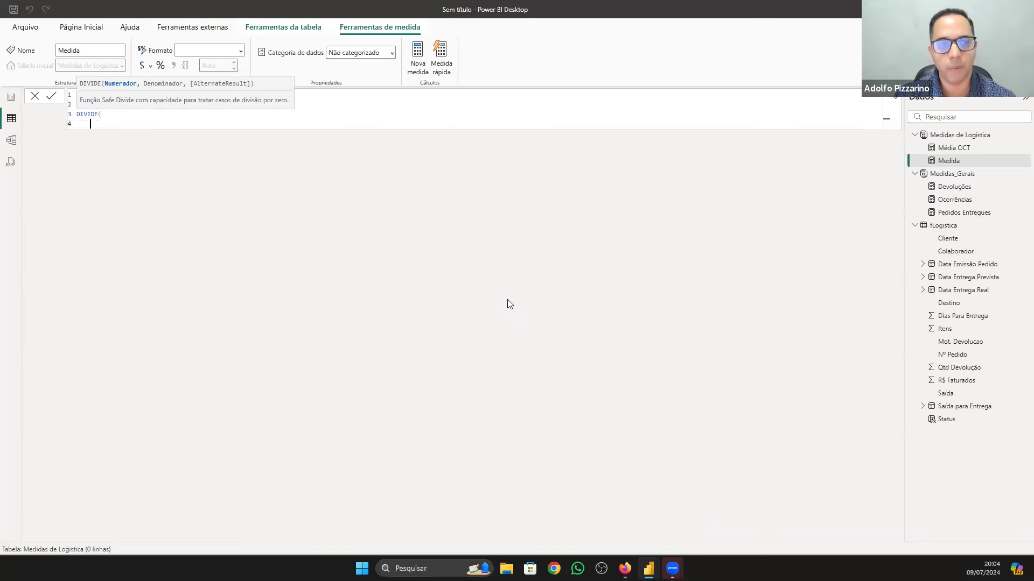
type("ped")
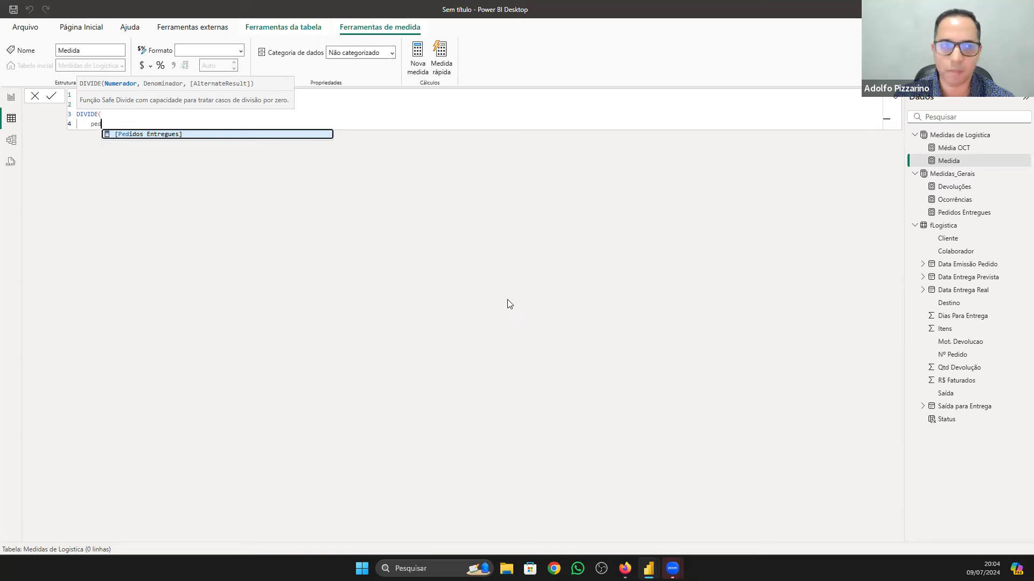
key("BackSpace")
key("BackSpace")
key("BackSpace")
key("BackSpace")
key("BackSpace")
key("BackSpace")
key("BackSpace")
key("BackSpace")
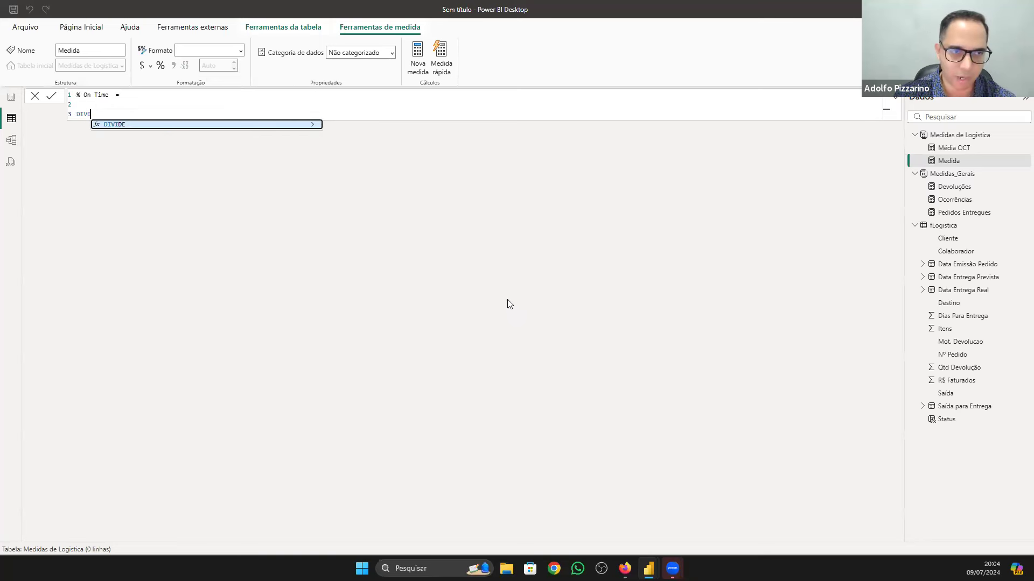
key("BackSpace")
key("BackSpace")
key("BackSpace")
key("BackSpace")
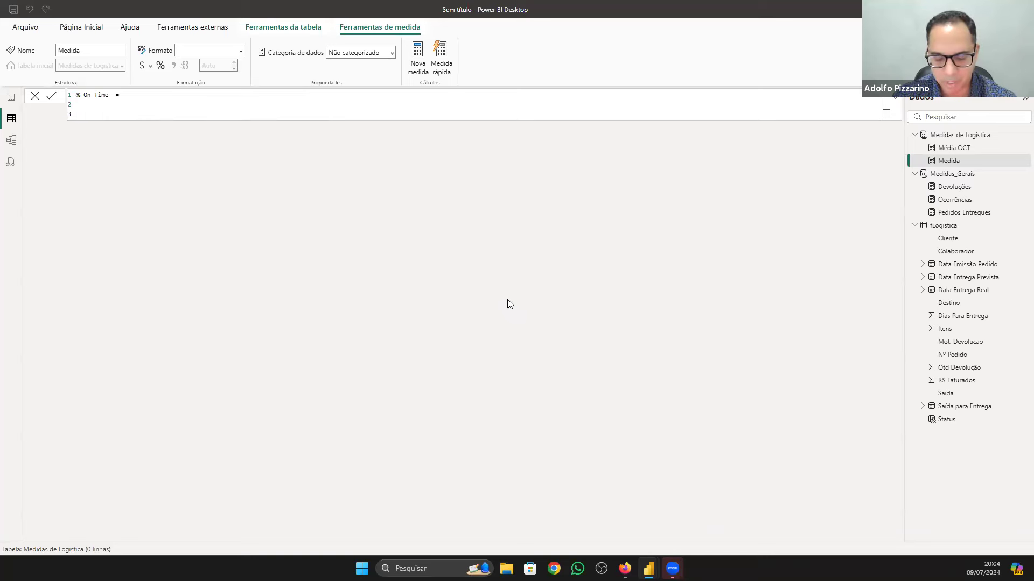
Step: Start a CALCULATE expression in the % On Time formula with the [Pedidos Entregues] measure as its expression
type("cal")
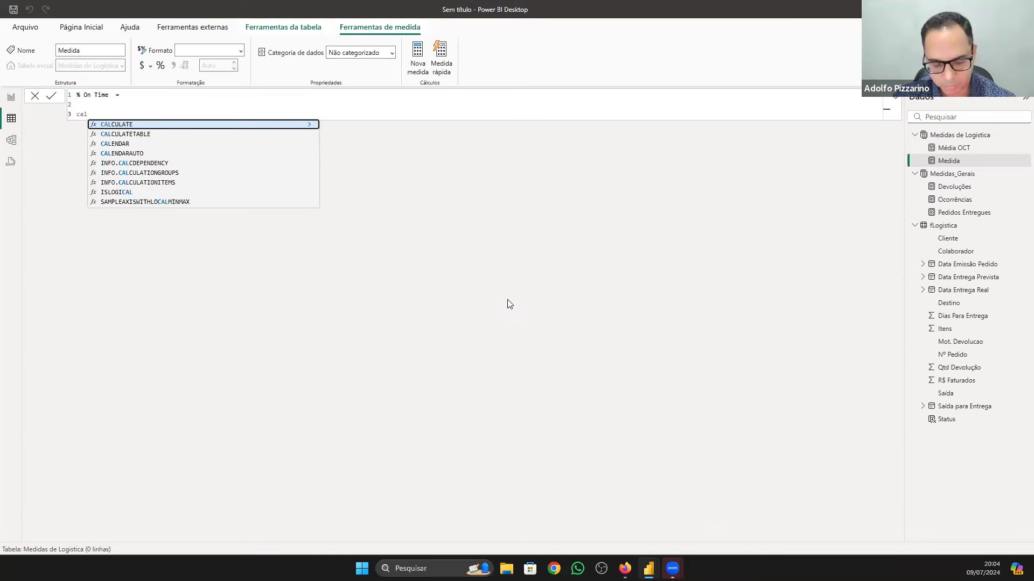
key("Tab")
key("Return")
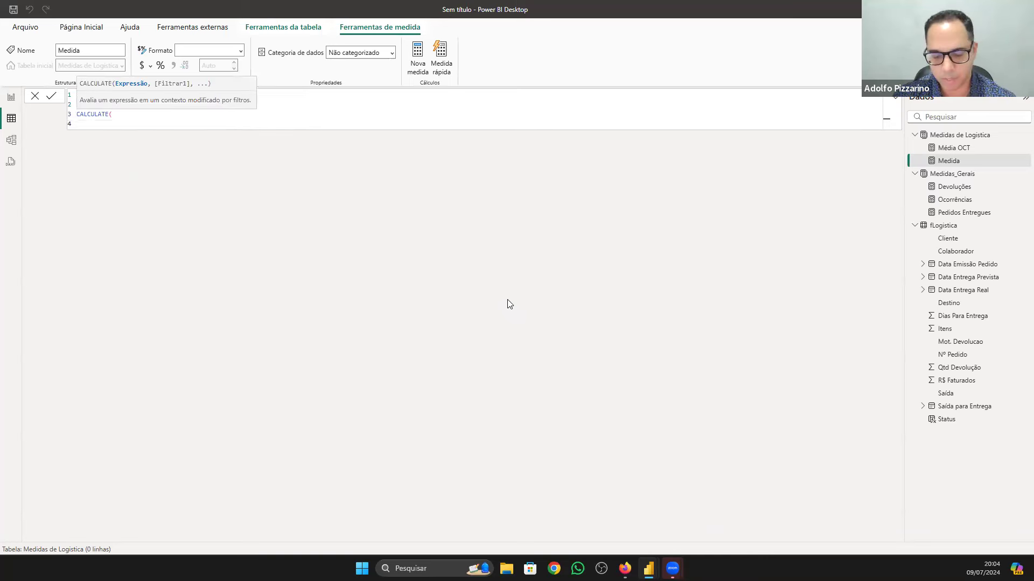
type("ped")
key("Tab")
type(",")
key("Return")
Step: Add the filter fLogistica[Status] = "No Prazo" to the CALCULATE expression and close its parenthesis on a new line
type("stat")
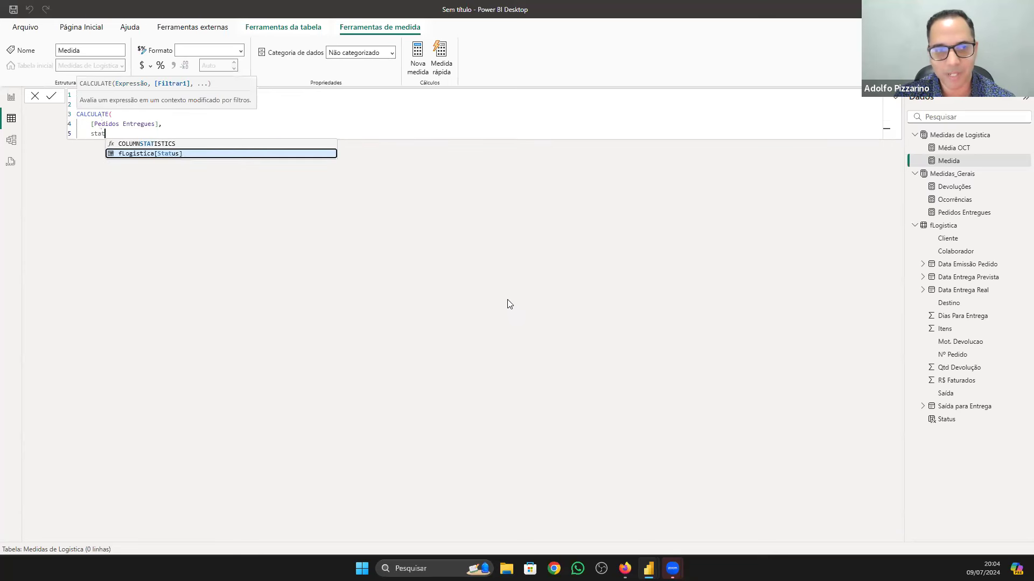
key("Tab")
type("=")
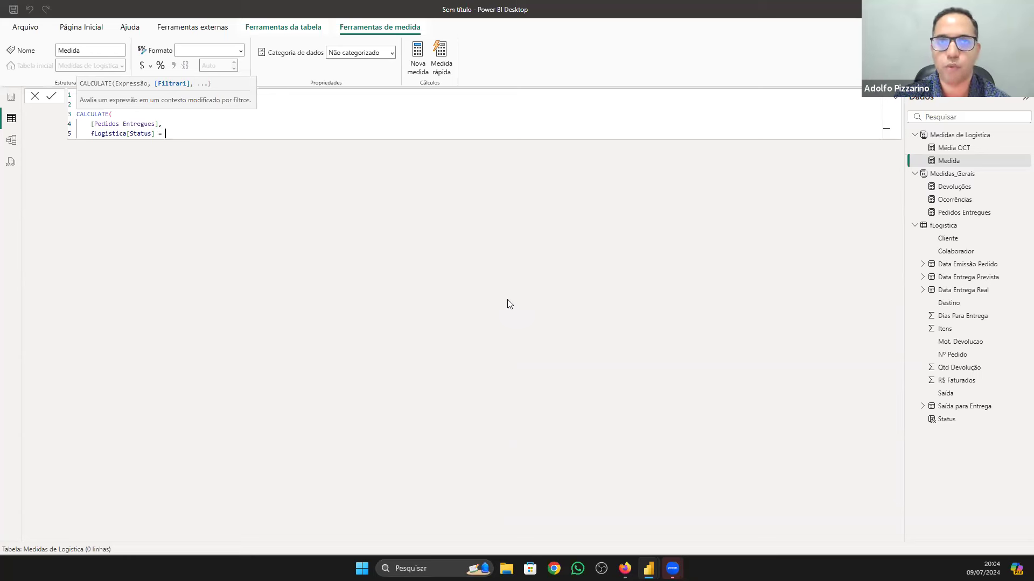
type("\"No p")
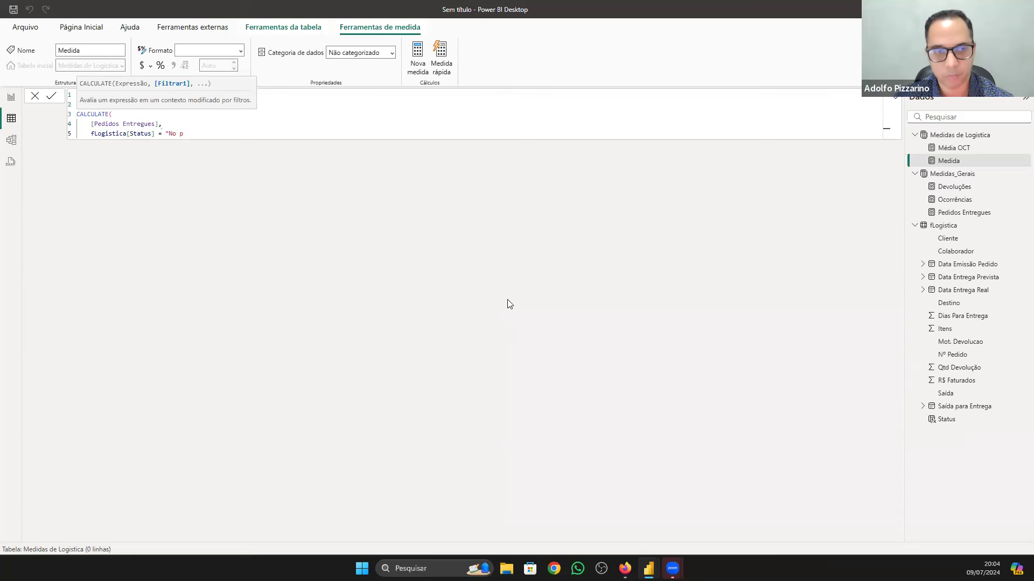
key("BackSpace")
type("Prazo\"")
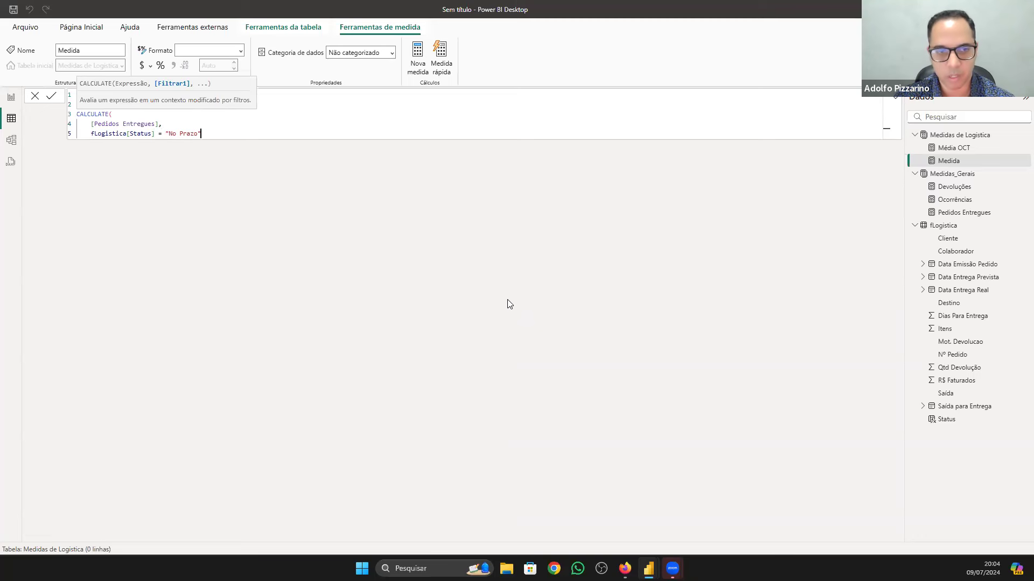
key("shift+Return")
type(")")
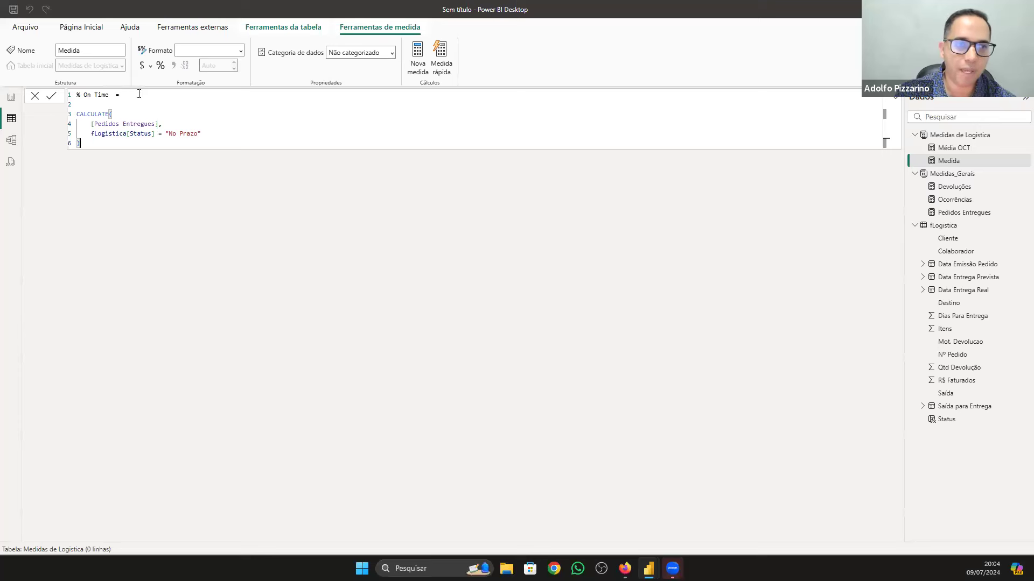
Step: Insert blank lines below the measure name and declare the variable PEDIDOSNOPRAZO with VAR and an equals sign above CALCULATE
triple_click(107, 95)
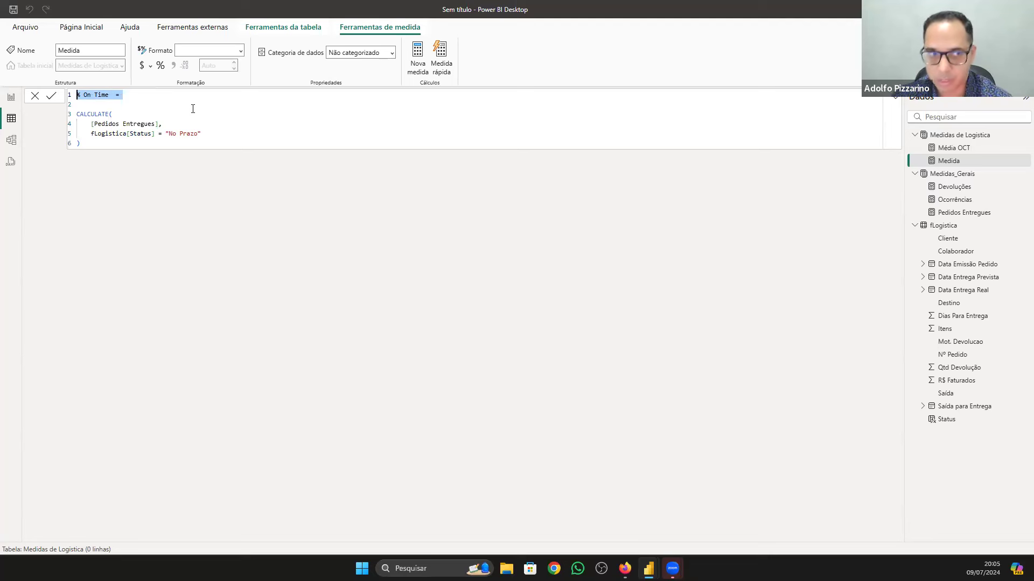
left_click(104, 102)
key("Return")
key("Return")
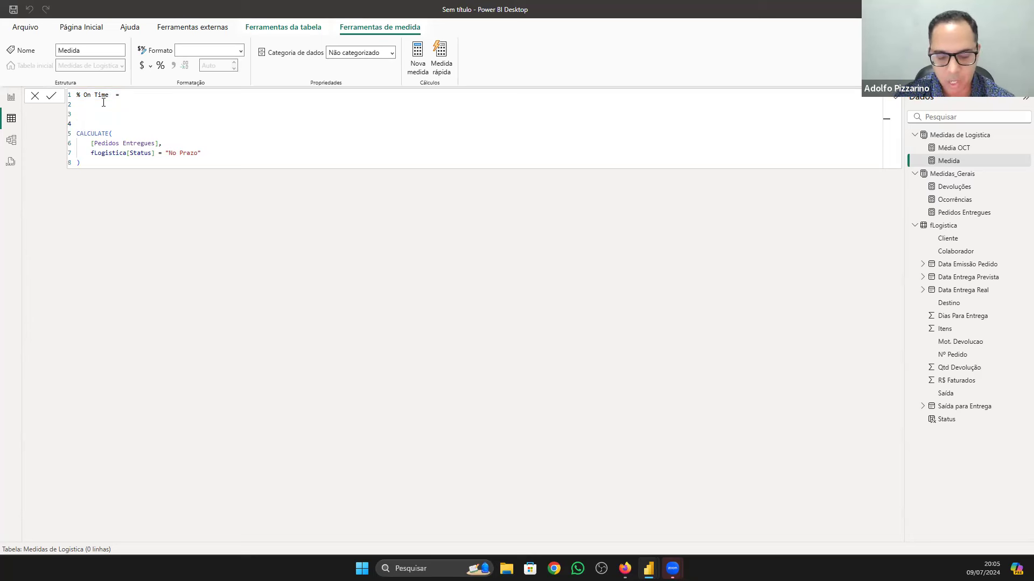
type("var")
key("BackSpace")
key("BackSpace")
key("BackSpace")
key("BackSpace")
type("VAR")
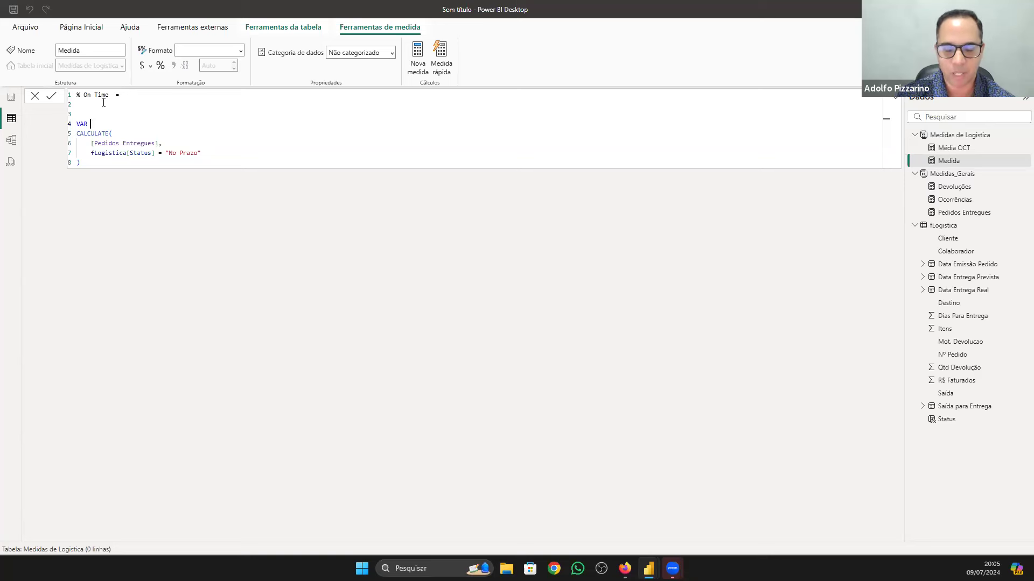
type("PEDIDOS")
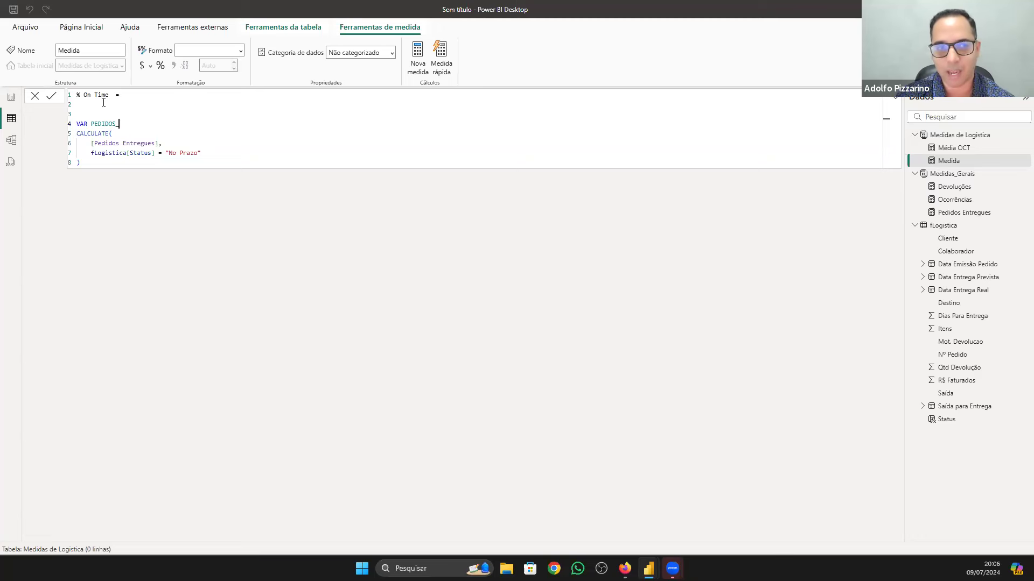
type("_")
key("BackSpace")
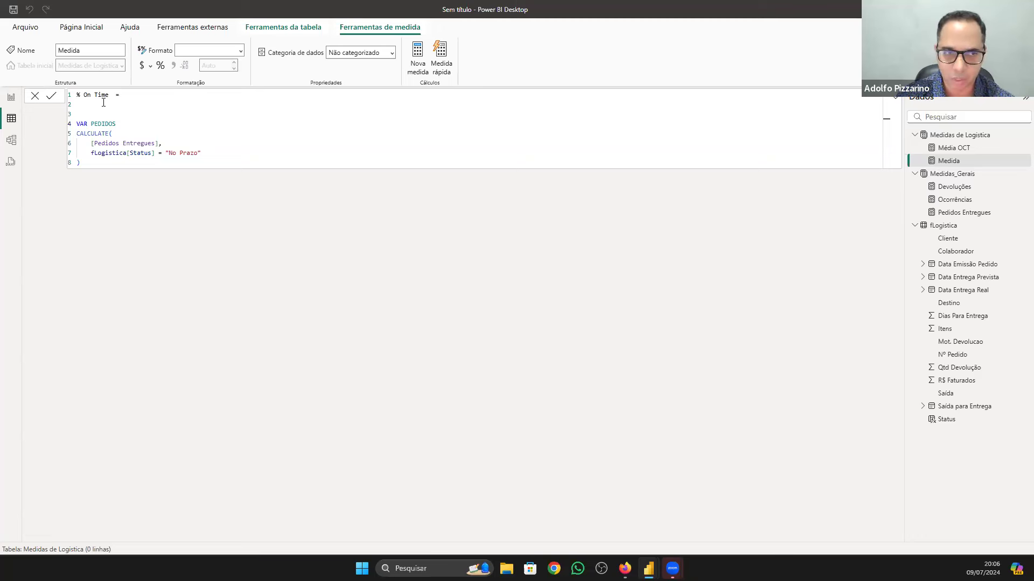
type("NOPRAZO")
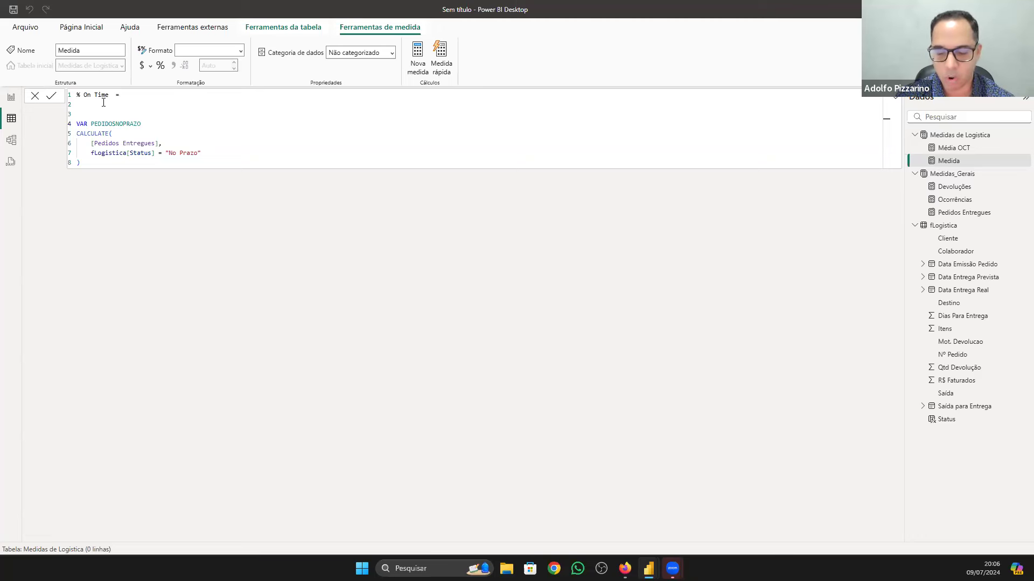
type(" =")
Step: Join the CALCULATE expression onto the VAR PEDIDOSNOPRAZO line so it becomes the variable's definition
key("Down")
key("Left")
key("Left")
key("Left")
key("Left")
key("Left")
key("Left")
key("Left")
key("Left")
key("Home")
key("BackSpace")
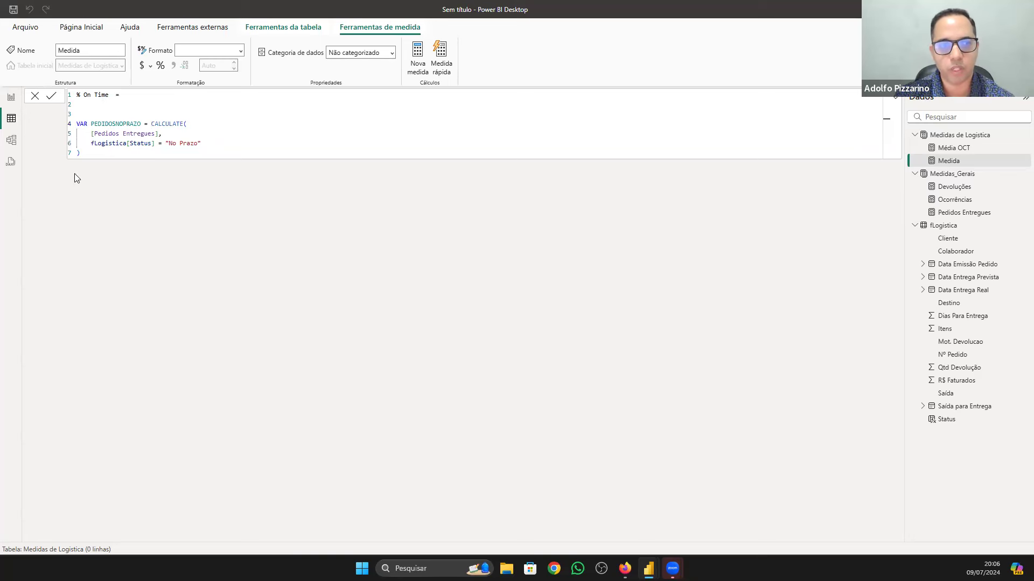
Step: Add the comment "-- PRIMEIRO CÁLCULO É REFERENTE AOS PEDIDOS QUE FORAM ENTREGUES NO PRAZO" below the variable, followed by blank lines
left_click_drag(76, 124, 225, 161)
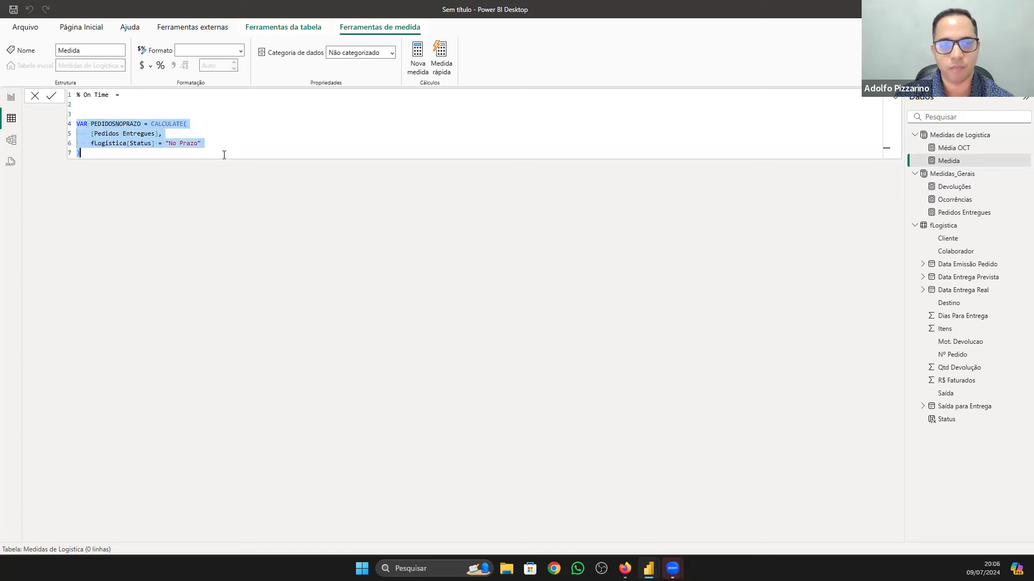
left_click(224, 155)
key("Return")
key("Return")
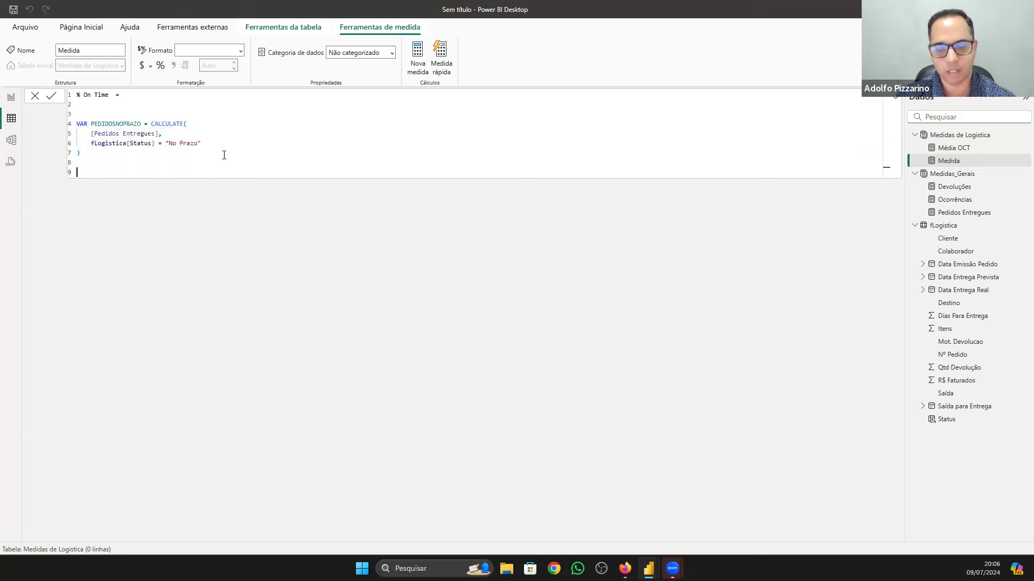
type("-- P")
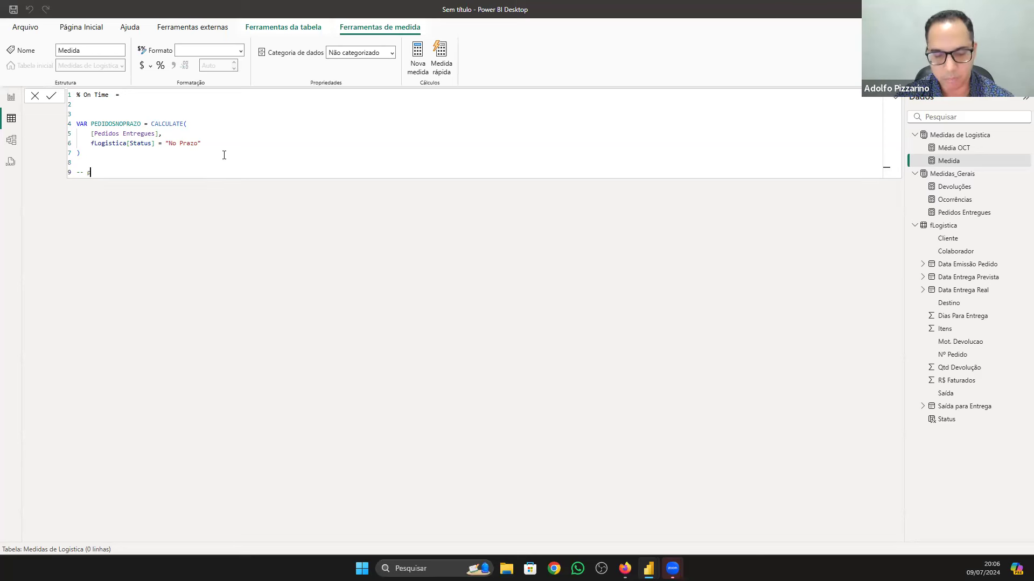
type("RIMEIRO C")
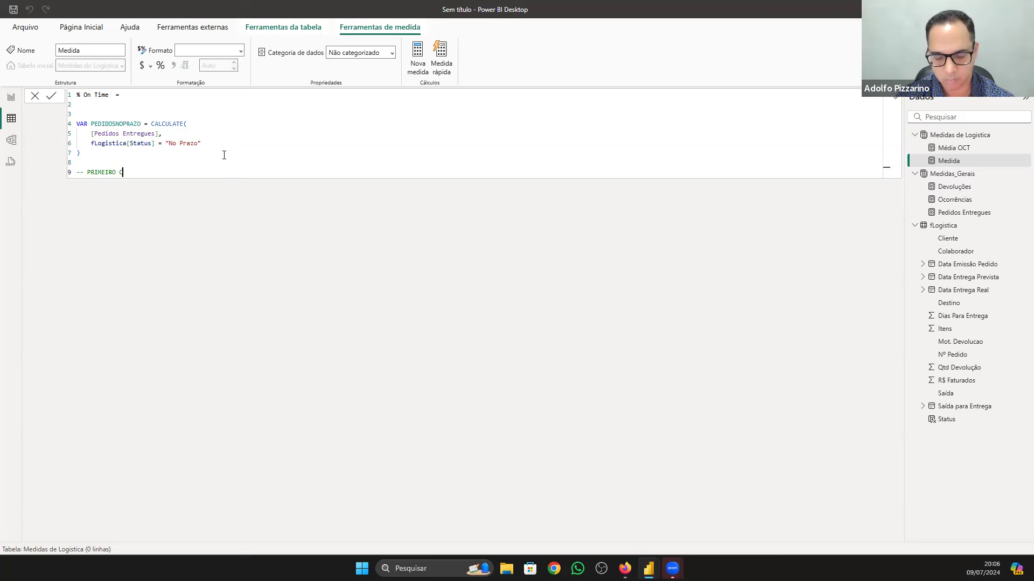
type("ÁLCULO É")
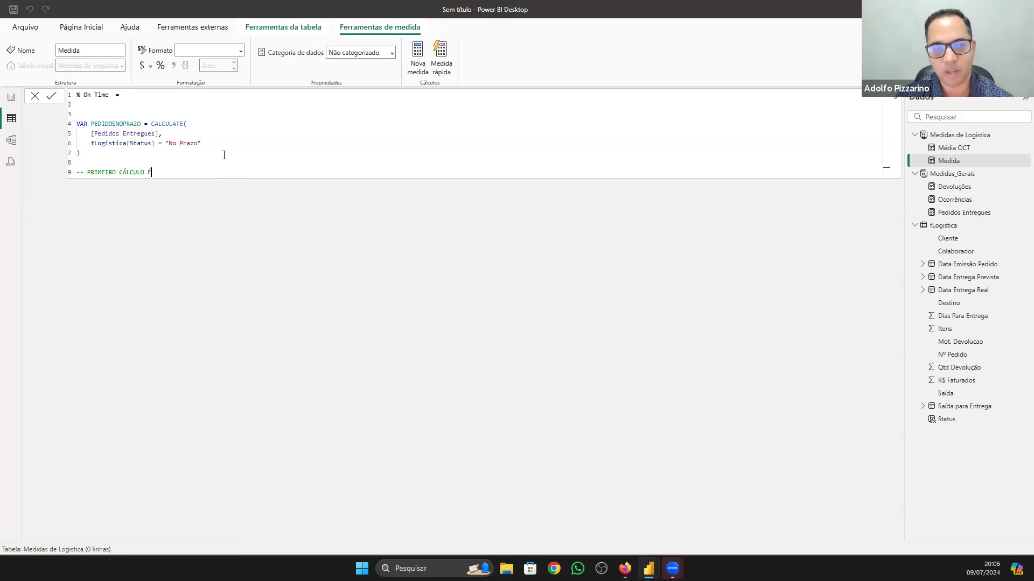
type(" REFERENTE ")
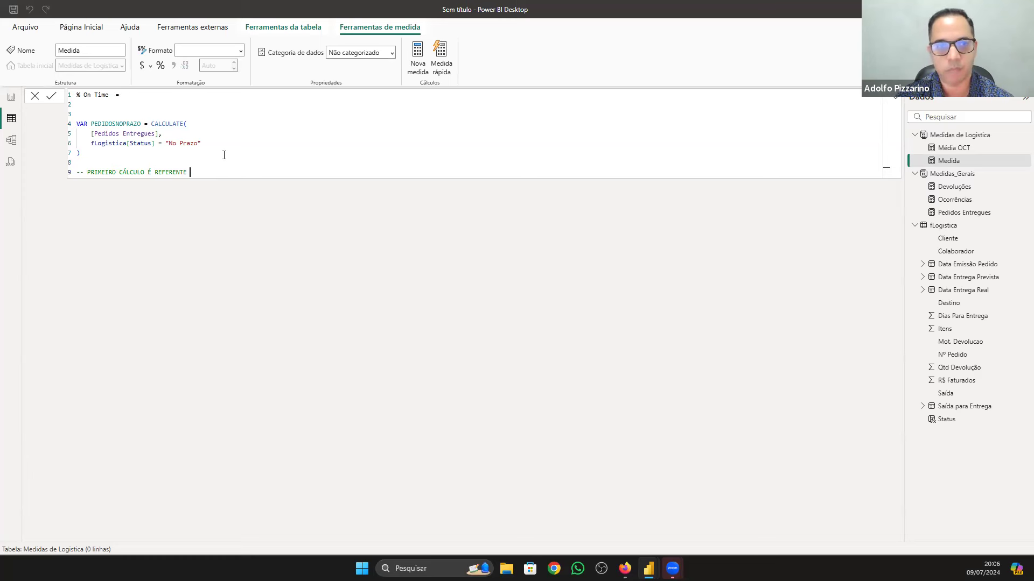
type("AOS")
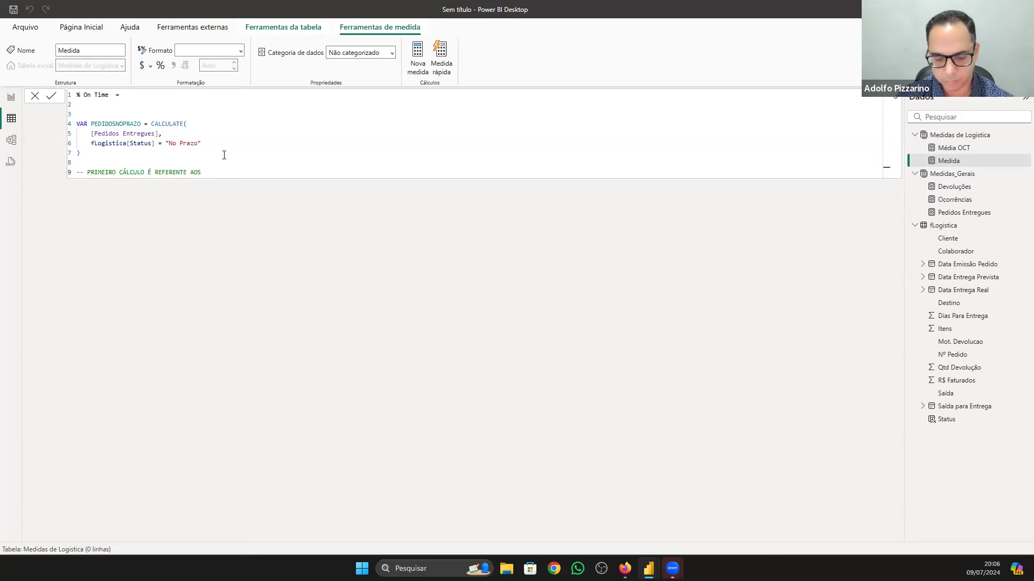
type(" PEDIDOS QUE FORAM ENTERGHUES")
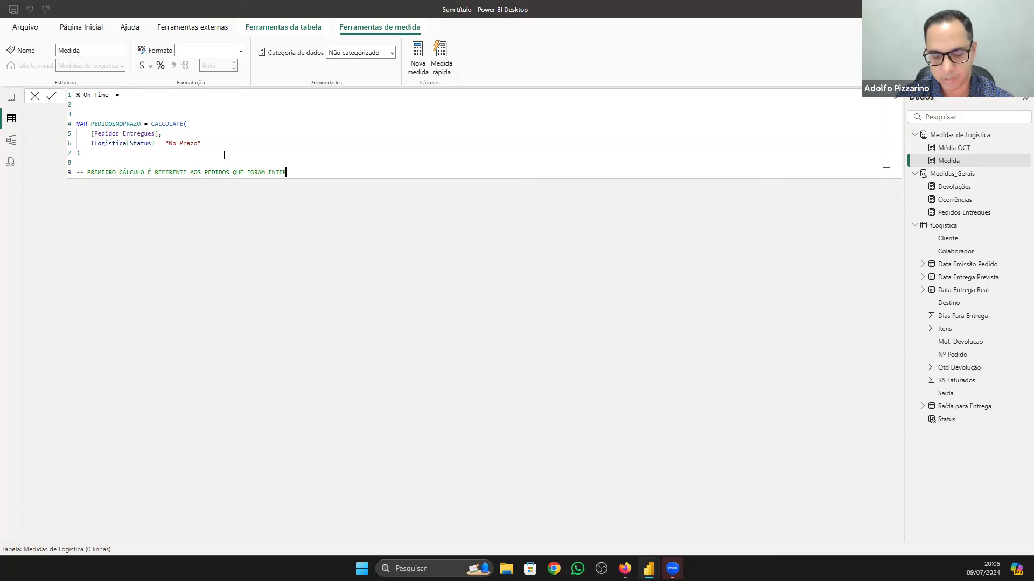
key("BackSpace")
key("BackSpace")
key("BackSpace")
key("BackSpace")
key("BackSpace")
key("BackSpace")
key("BackSpace")
key("BackSpace")
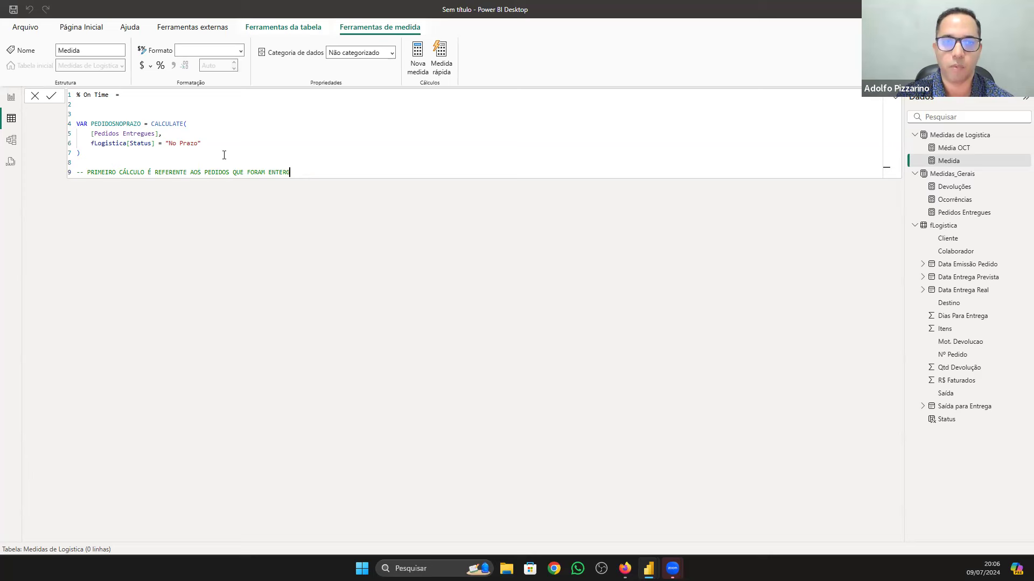
type("RE")
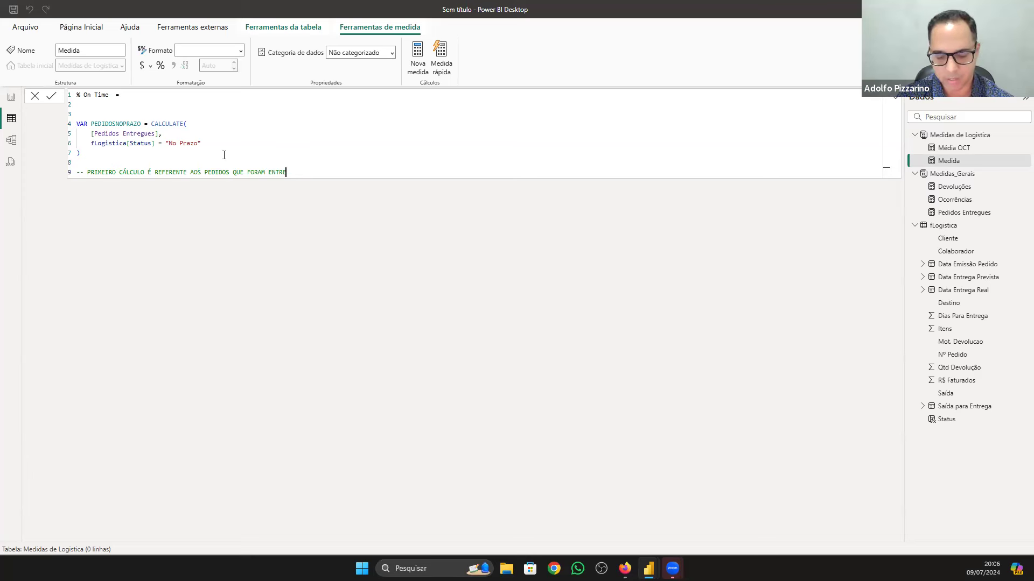
type("GUES NO PRAZO")
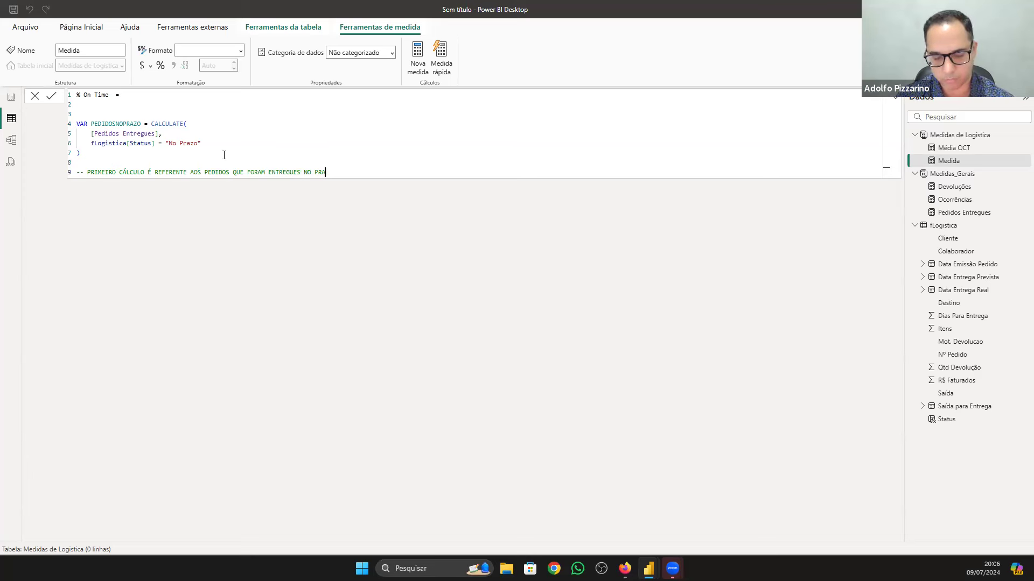
key("shift+Return")
key("shift+Return")
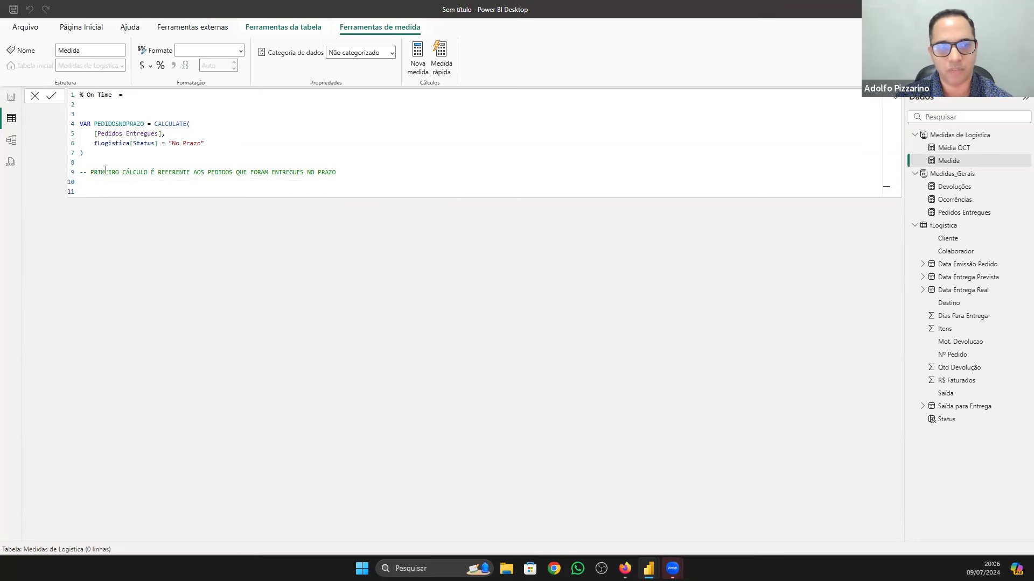
Step: Add a RETURN statement below the comment in the % On Time formula, followed by blank lines for the result expression
left_click_drag(336, 173, 80, 124)
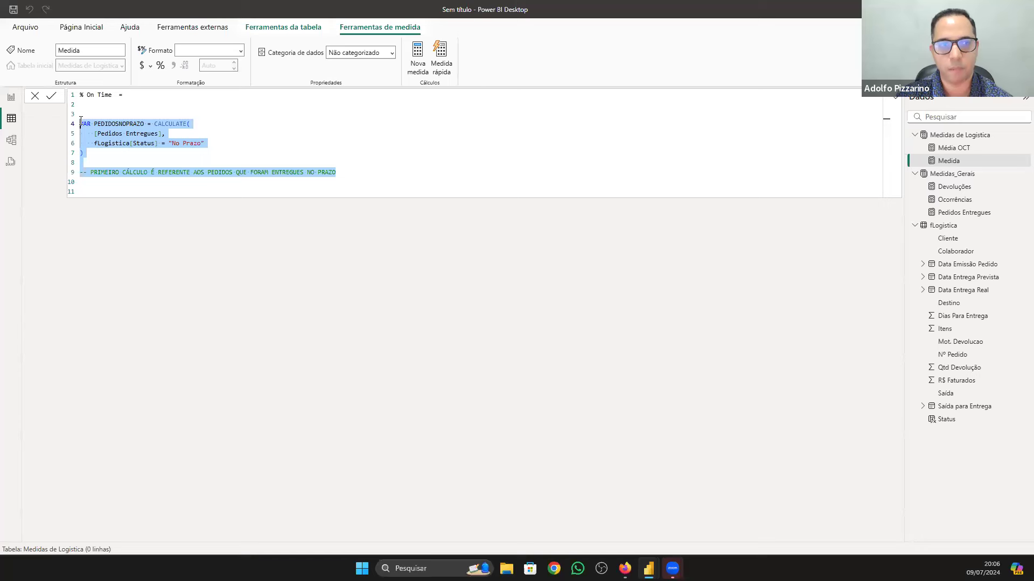
left_click(299, 184)
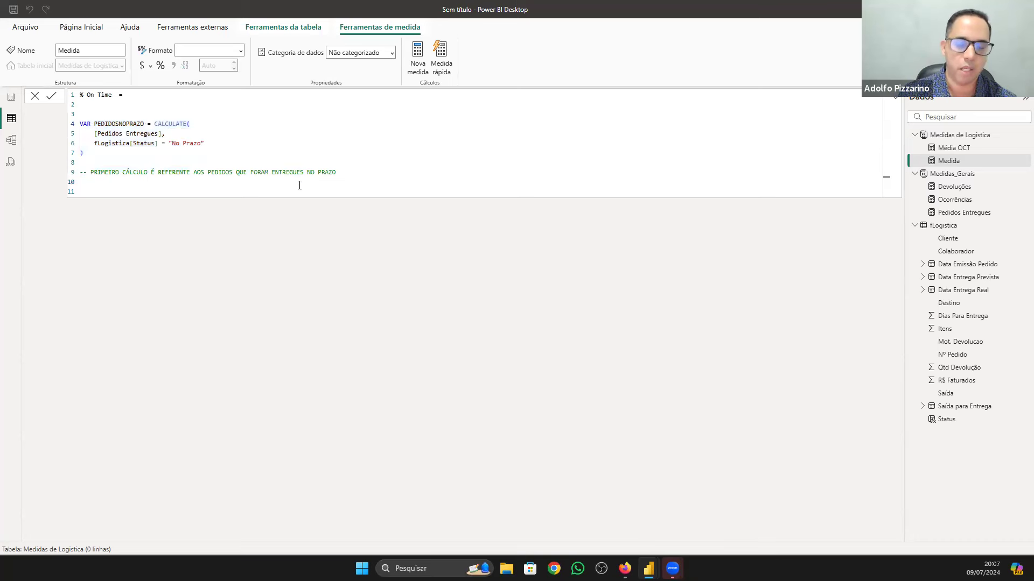
key("Return")
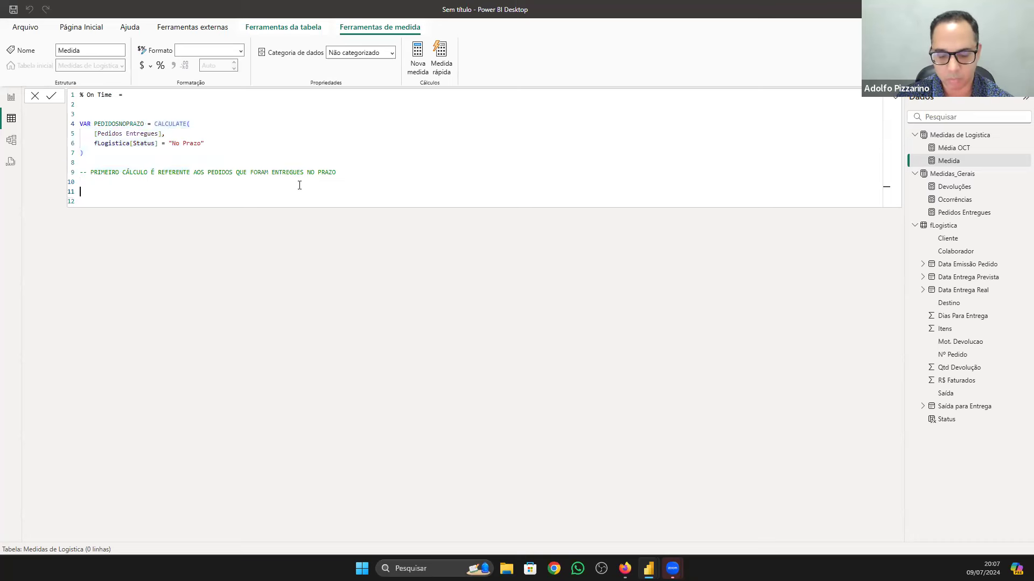
type("RE")
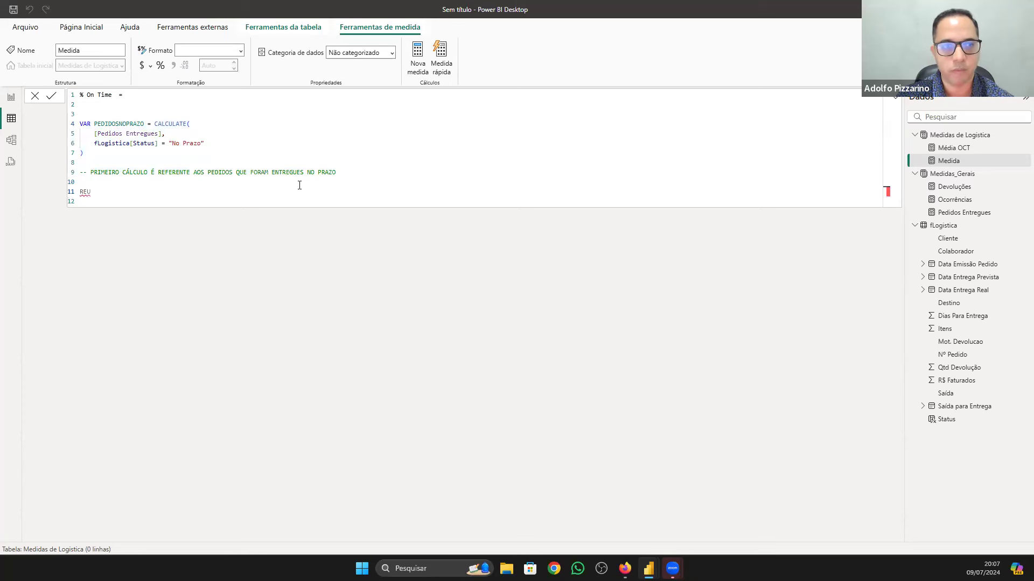
type("T")
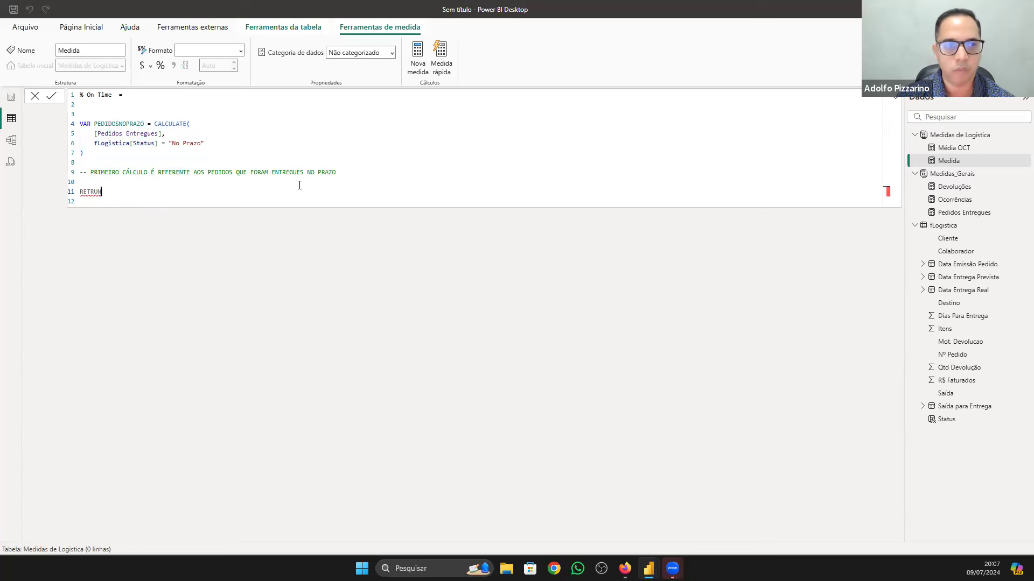
key("Tab")
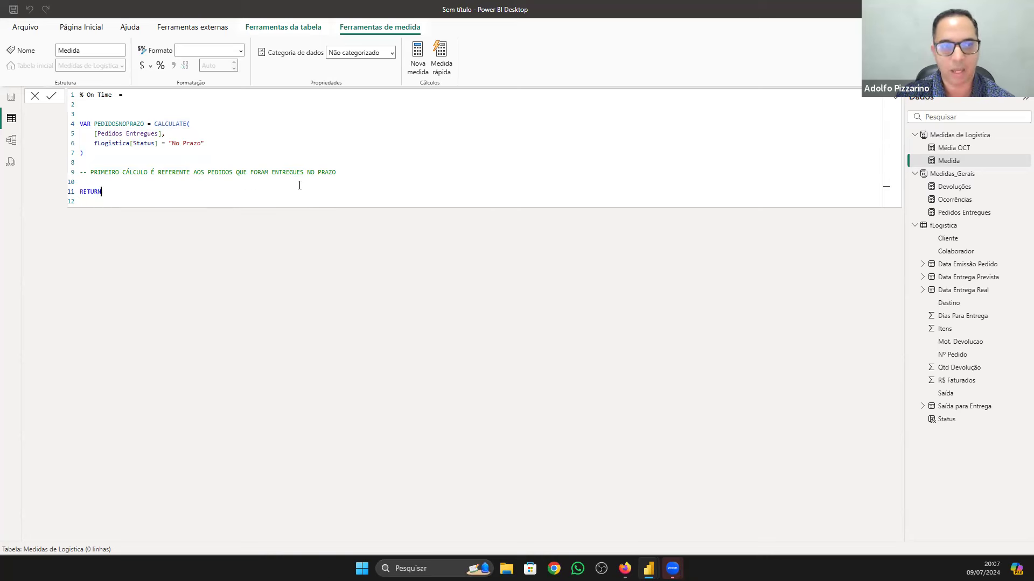
key("Down")
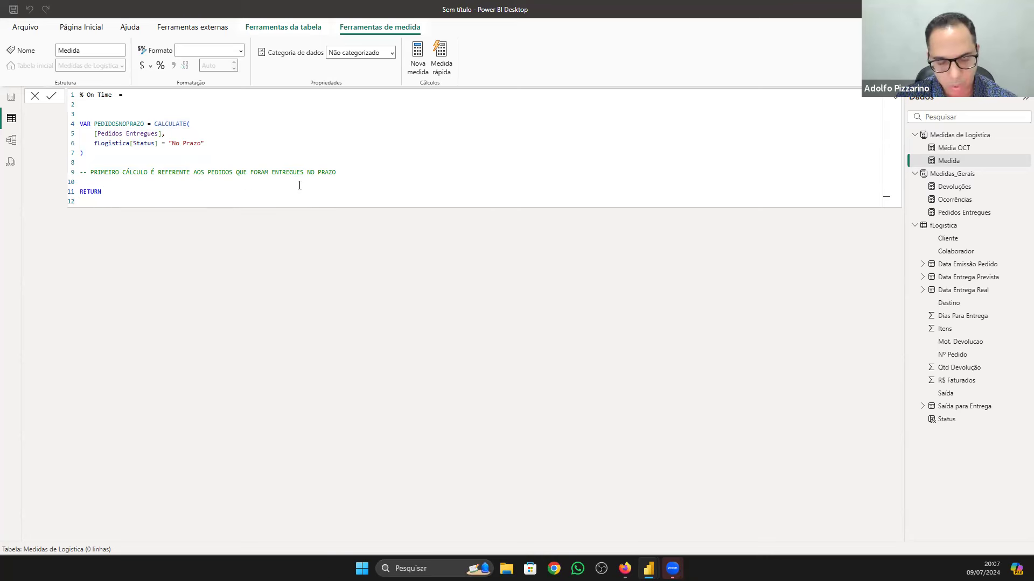
key("Return")
key("Return")
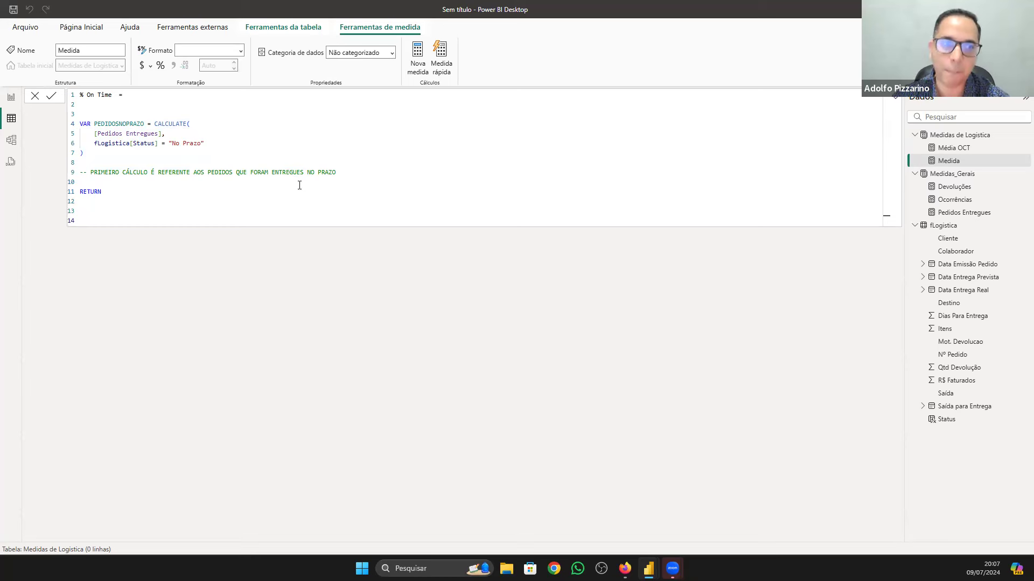
left_click_drag(359, 174, 77, 123)
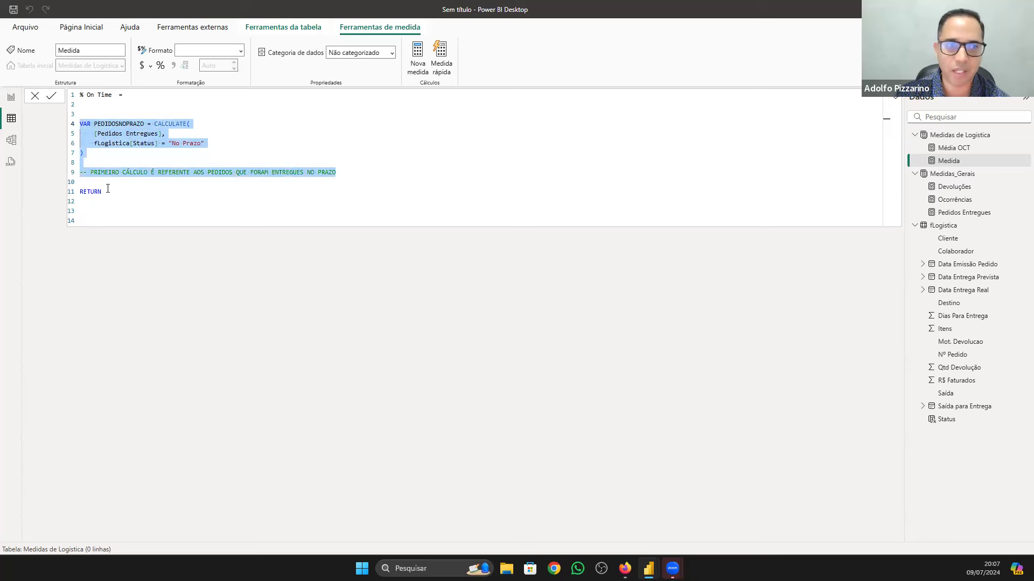
left_click(105, 210)
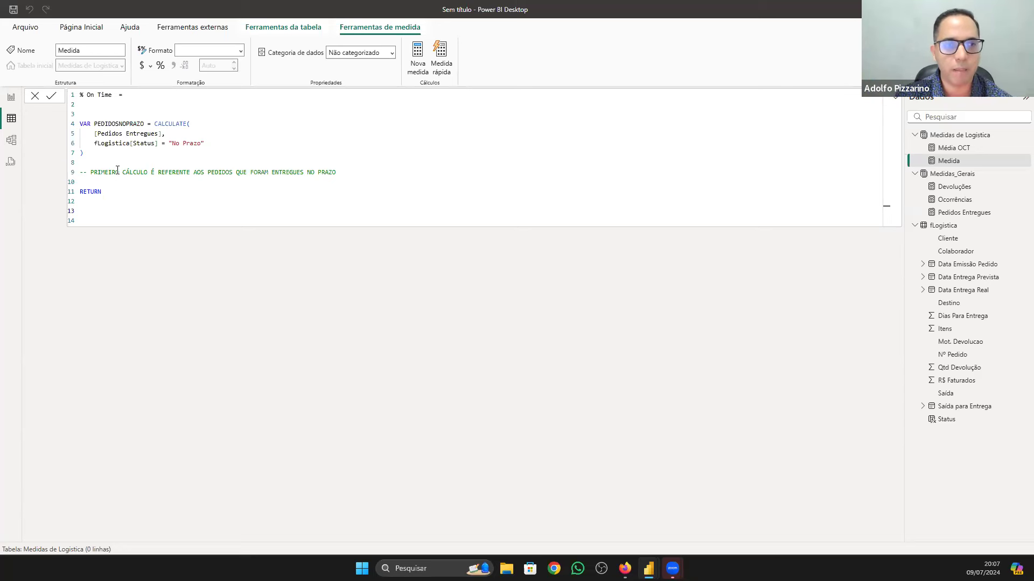
left_click_drag(336, 172, 61, 173)
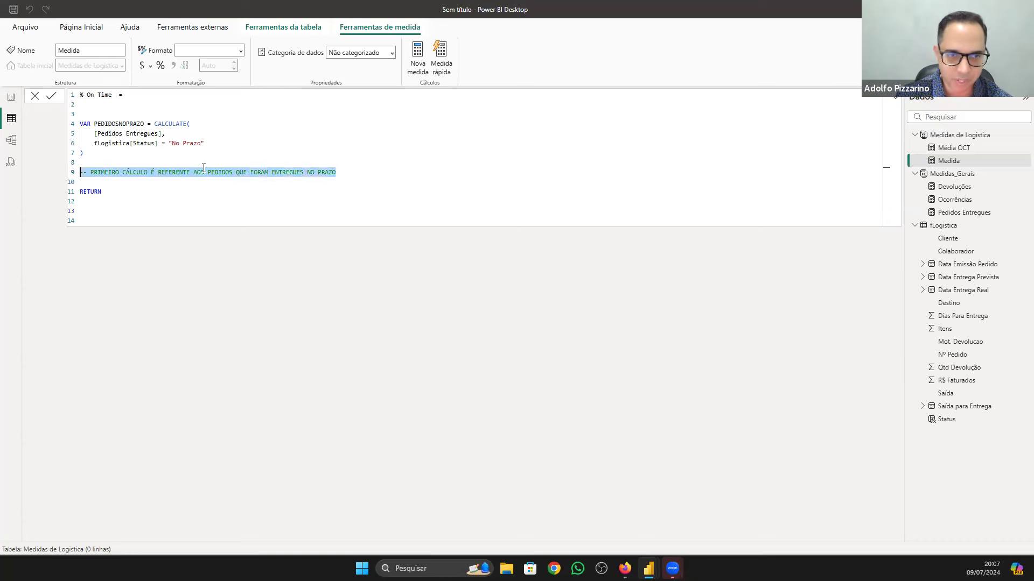
left_click_drag(130, 193, 60, 198)
Step: Start a DIVIDE function two lines below RETURN, with the variable PEDIDOSNOPRAZO as the numerator on its own line
left_click(90, 209)
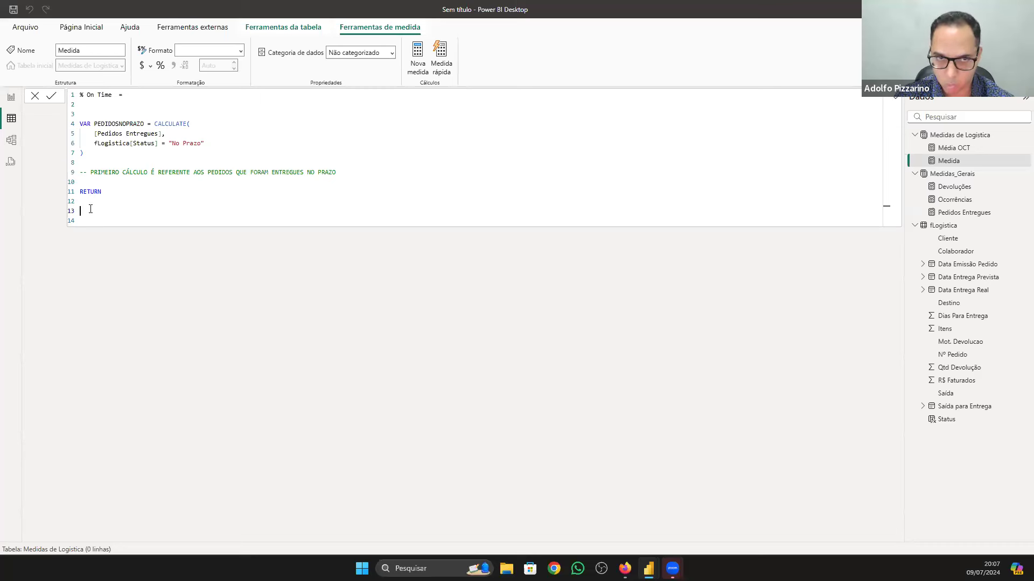
type("DIV")
key("Tab")
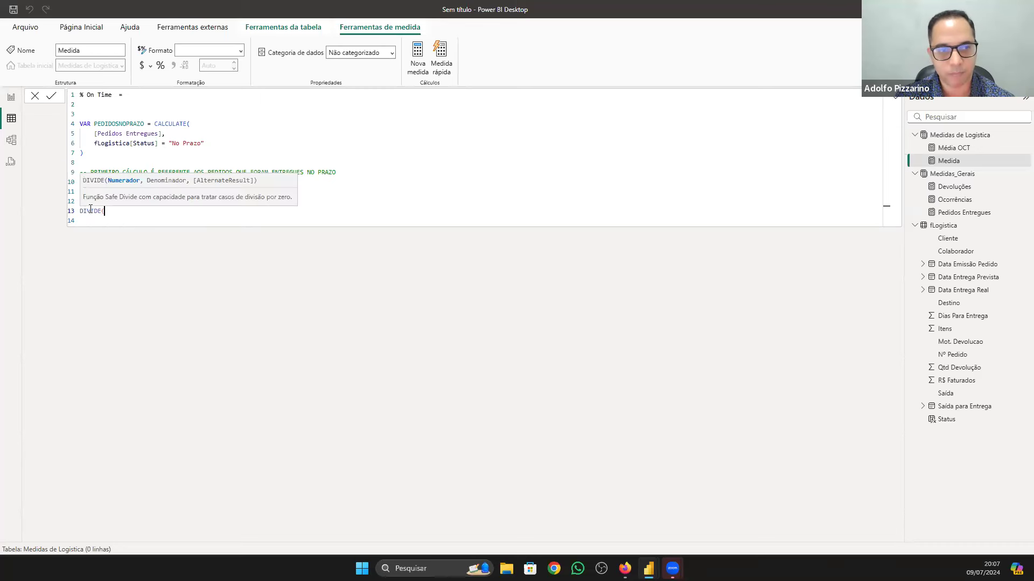
key("shift+Return")
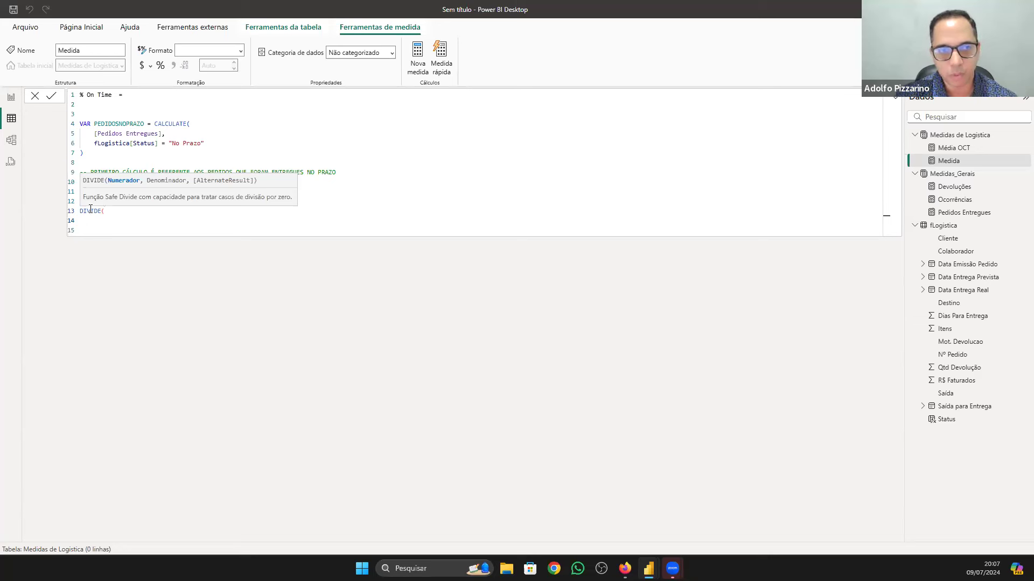
type("PED")
key("Down")
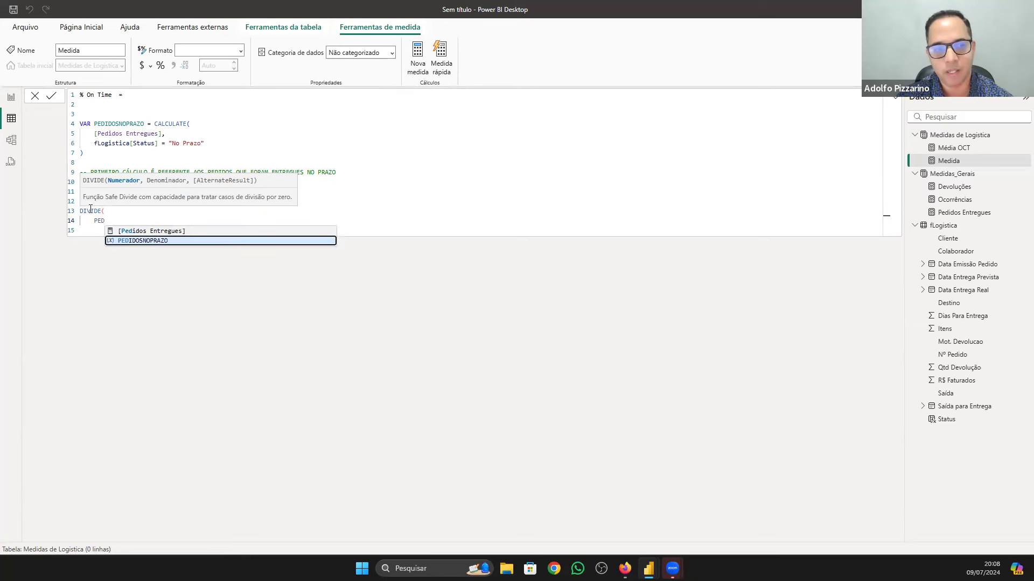
key("Tab")
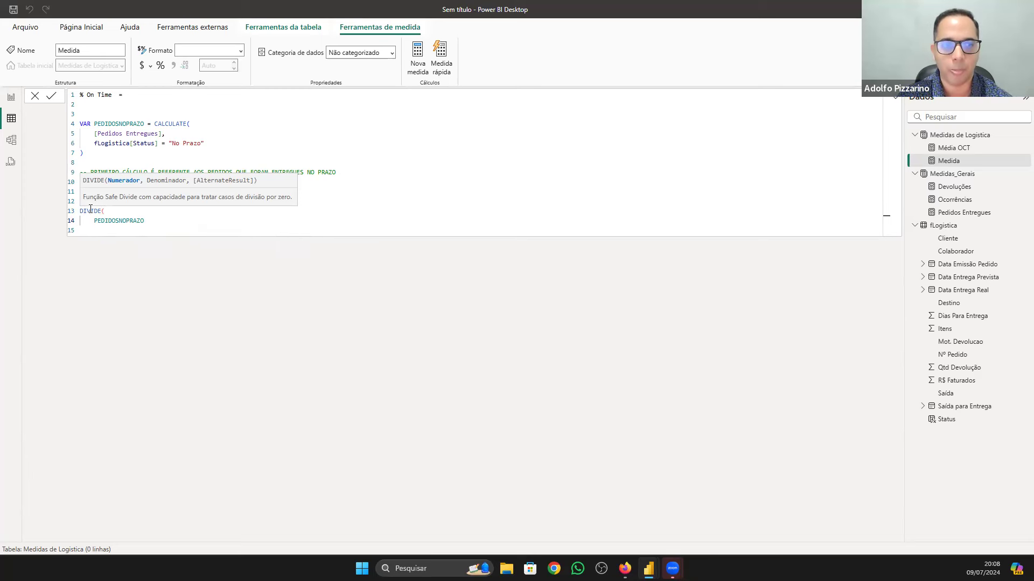
Step: Add the measure [Pedidos Entregues] as the DIVIDE denominator, close the parenthesis on a new line and commit the measure
type(",")
key("Return")
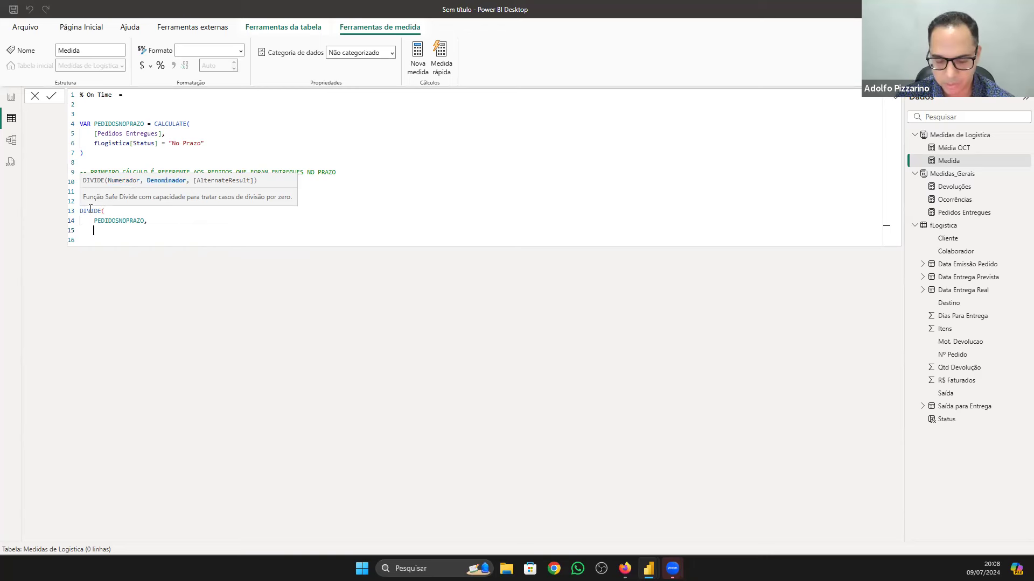
type("PEDI")
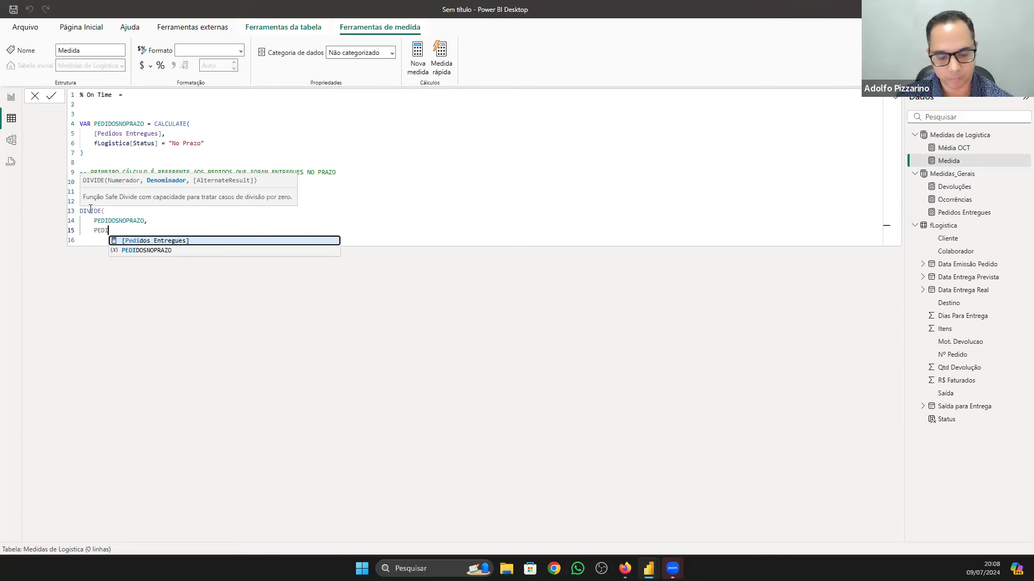
key("Tab")
key("Down")
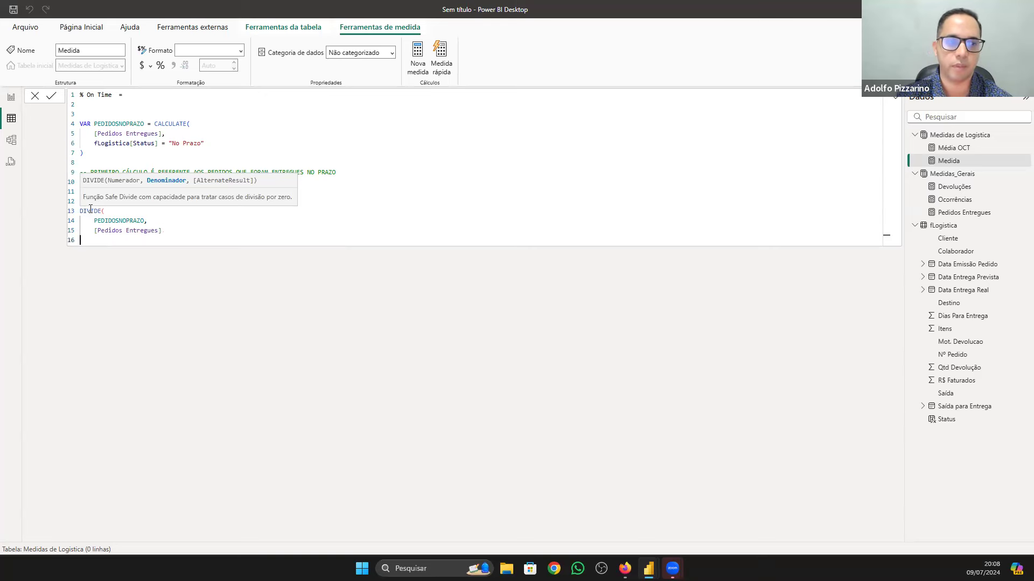
type(")")
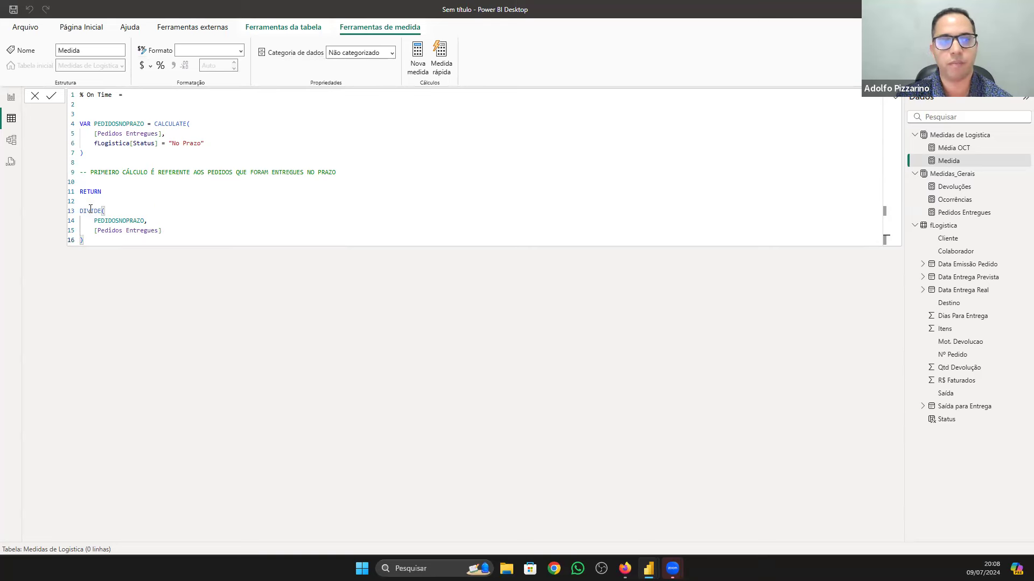
key("Return")
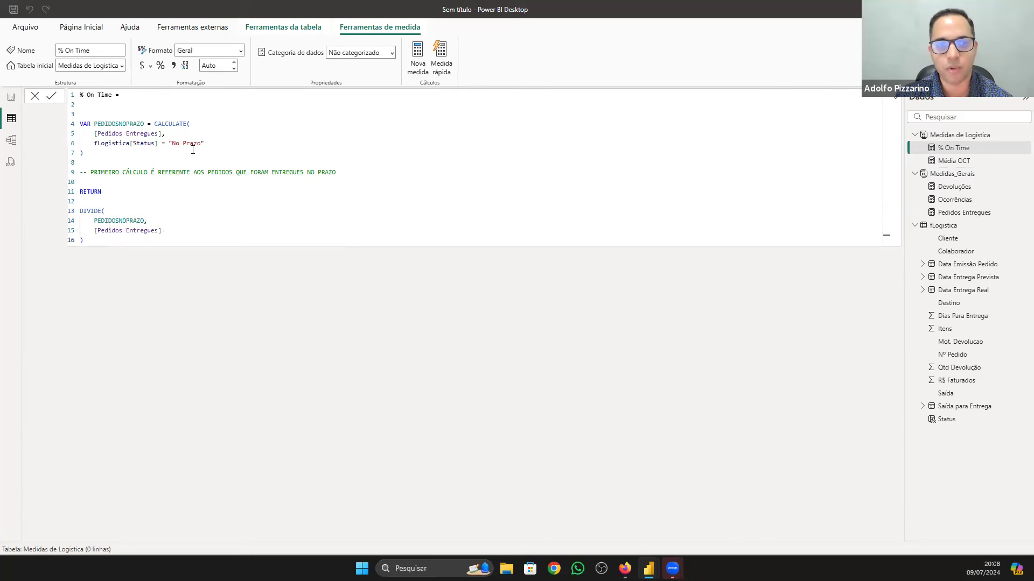
left_click_drag(84, 153, 75, 120)
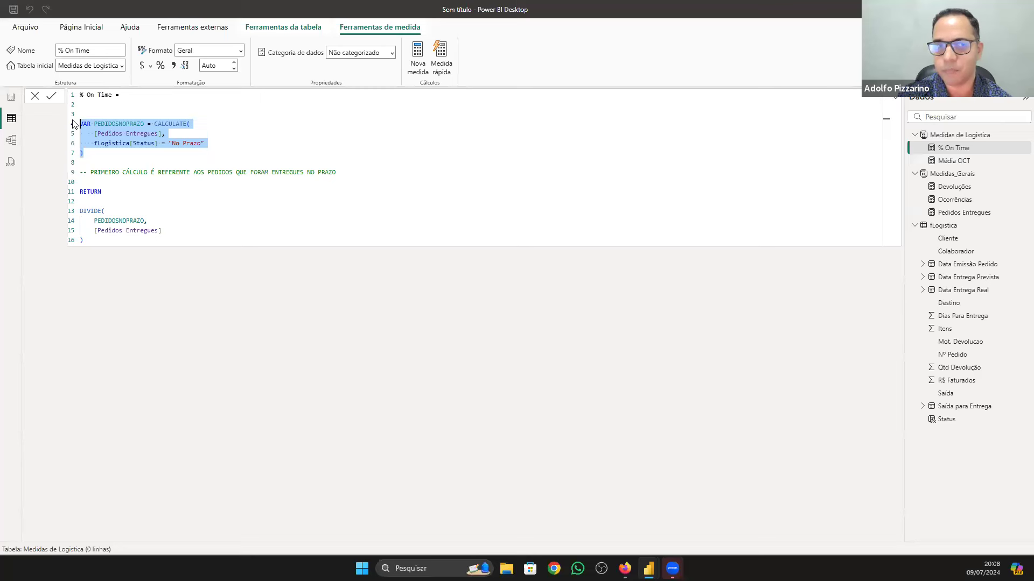
left_click_drag(102, 192, 61, 196)
left_click_drag(92, 241, 75, 211)
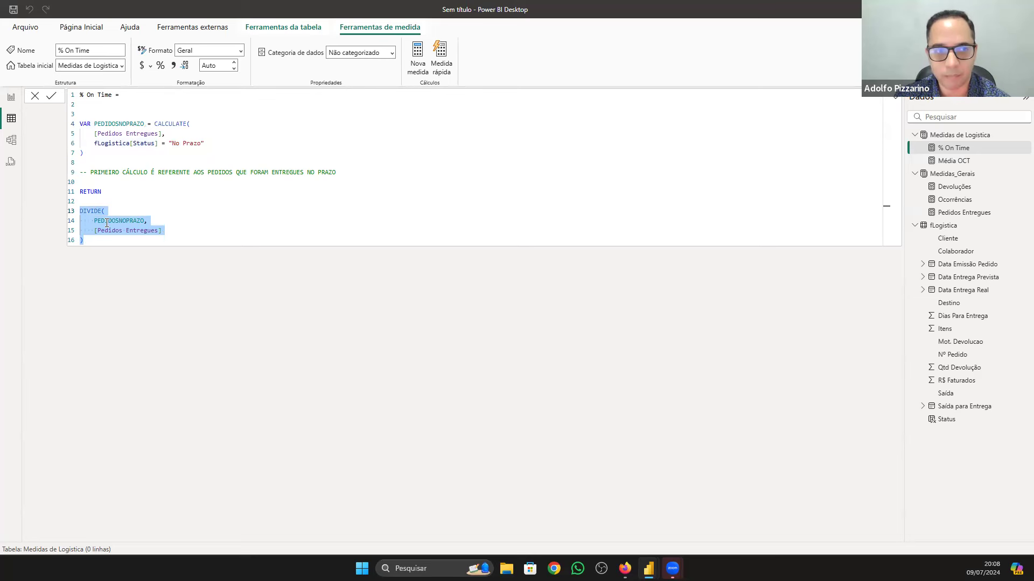
Step: Format the % On Time measure as a percentage with 1 decimal place
left_click(952, 161)
left_click(953, 147)
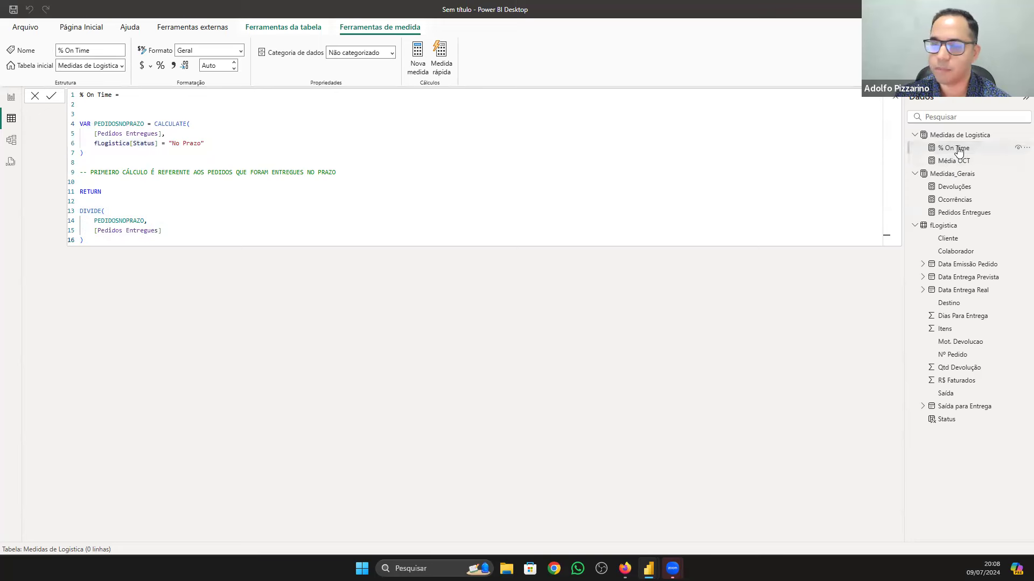
left_click(161, 66)
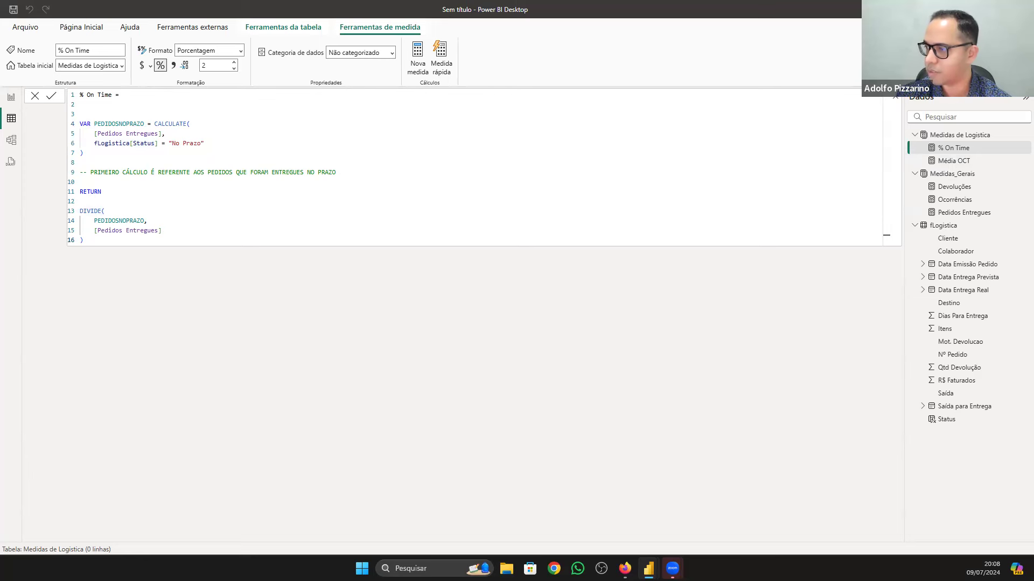
left_click(216, 63)
type("1")
key("Return")
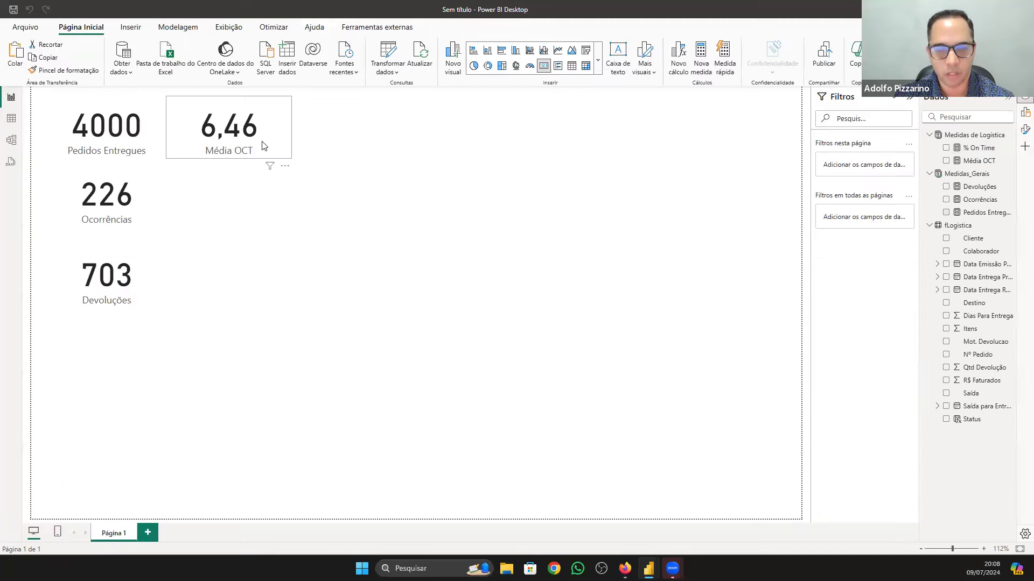
Step: Duplicate the Média OCT card on the report page and place the copy directly beneath it, beside the Ocorrências card
left_click(263, 146)
key("ctrl+c")
key("ctrl+v")
left_click_drag(279, 228, 260, 203)
Step: Replace the Média OCT field in the copied card with the % On Time measure and deselect the card
left_click(306, 172)
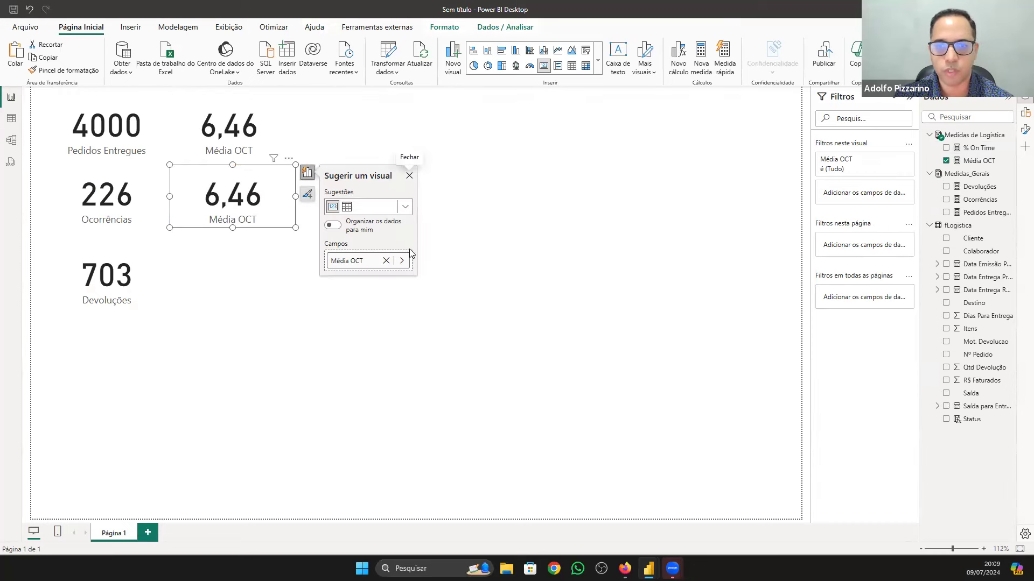
left_click(407, 261)
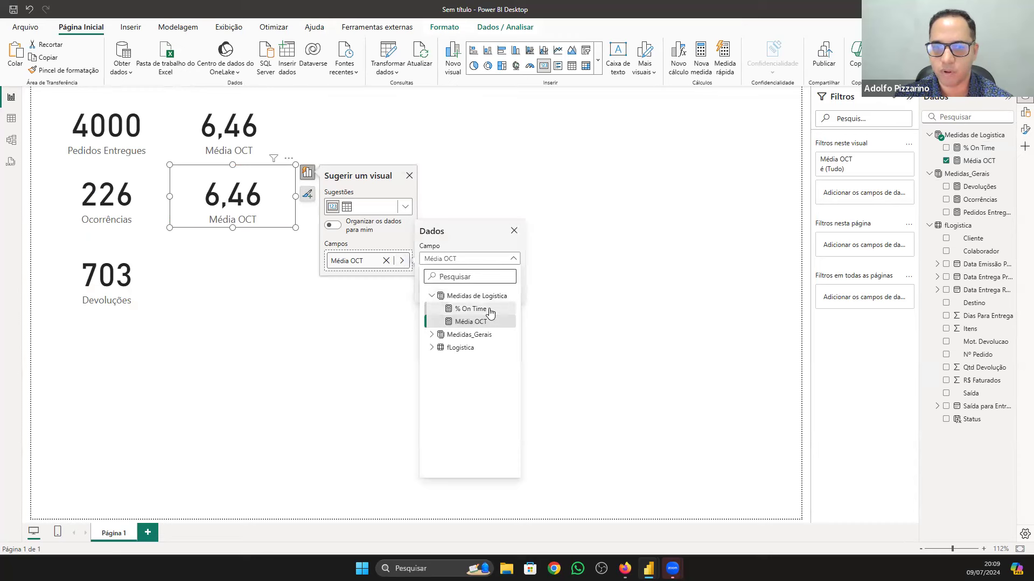
left_click(491, 309)
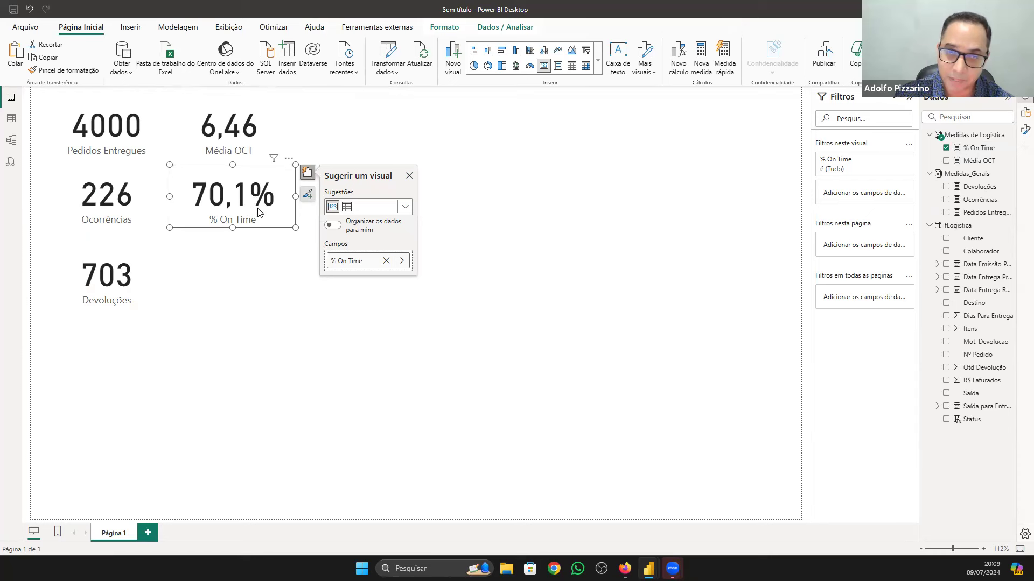
left_click(302, 293)
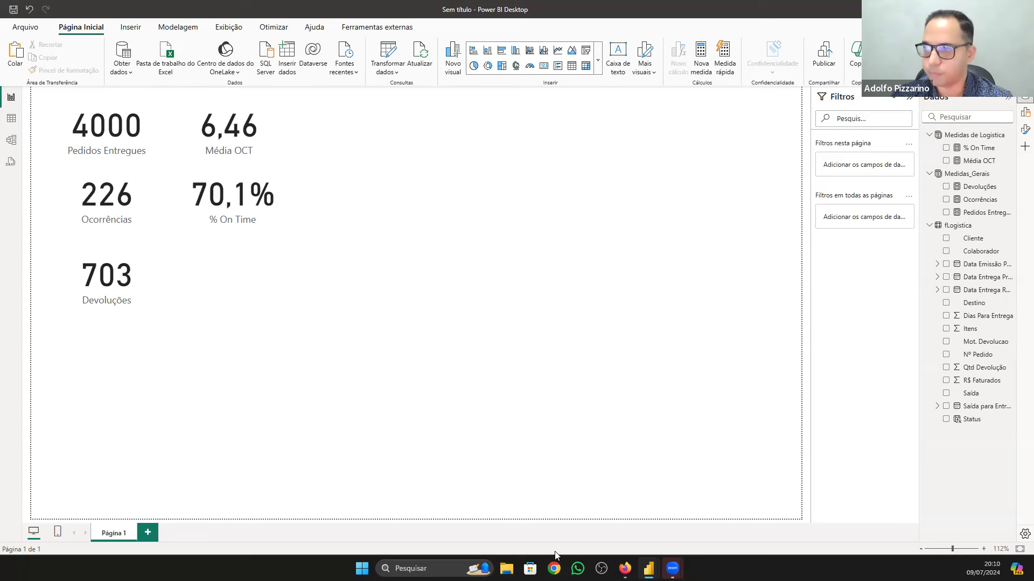
Step: Switch to the PDF in Firefox and read the definitions of the On time and In Full indicators
left_click(625, 568)
left_click_drag(323, 340, 368, 341)
left_click(407, 347)
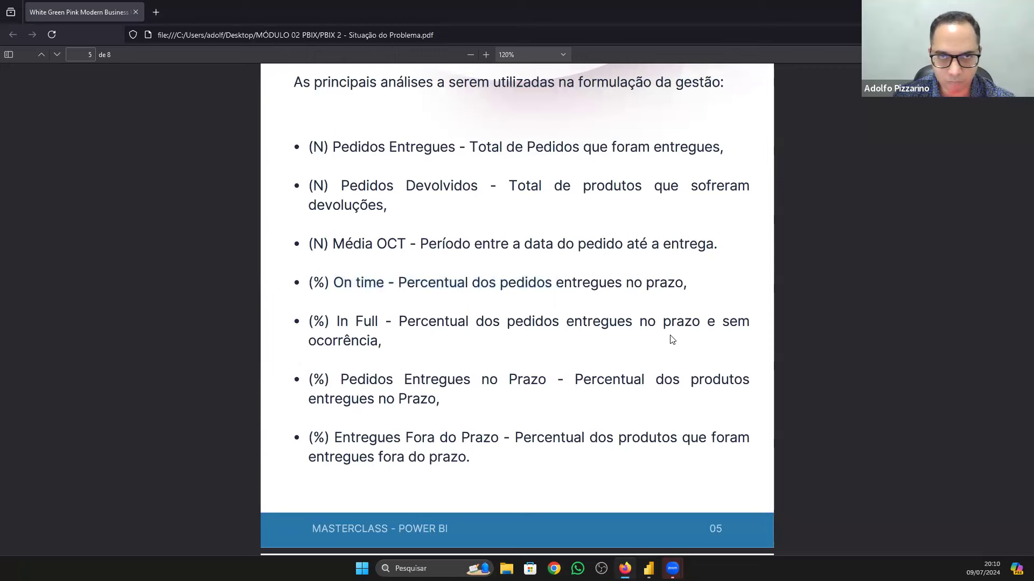
Step: Switch back to Power BI Desktop and display the fLogistica table data to examine its Data Entrega Real and Status columns
key("alt+Tab")
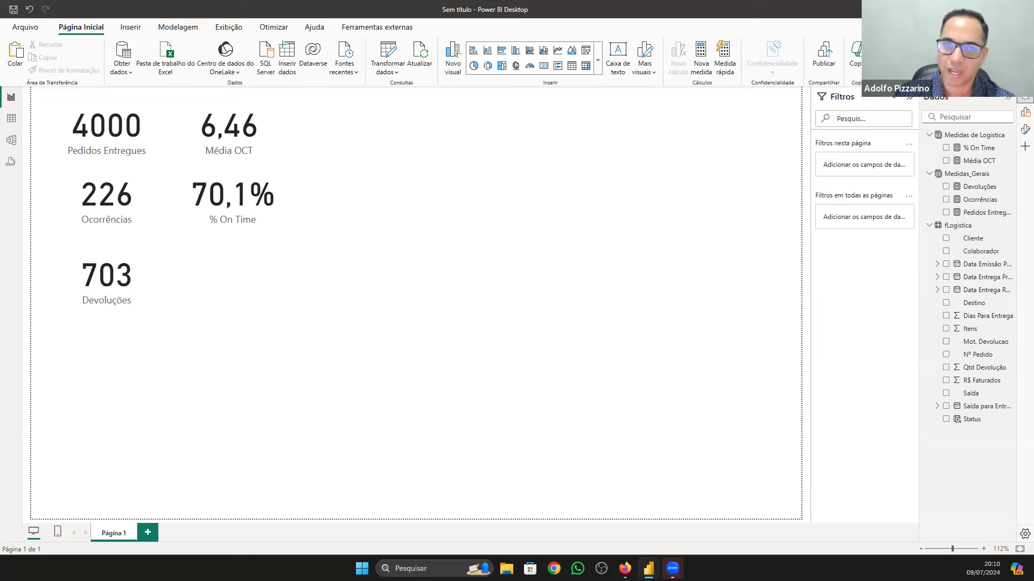
left_click(12, 119)
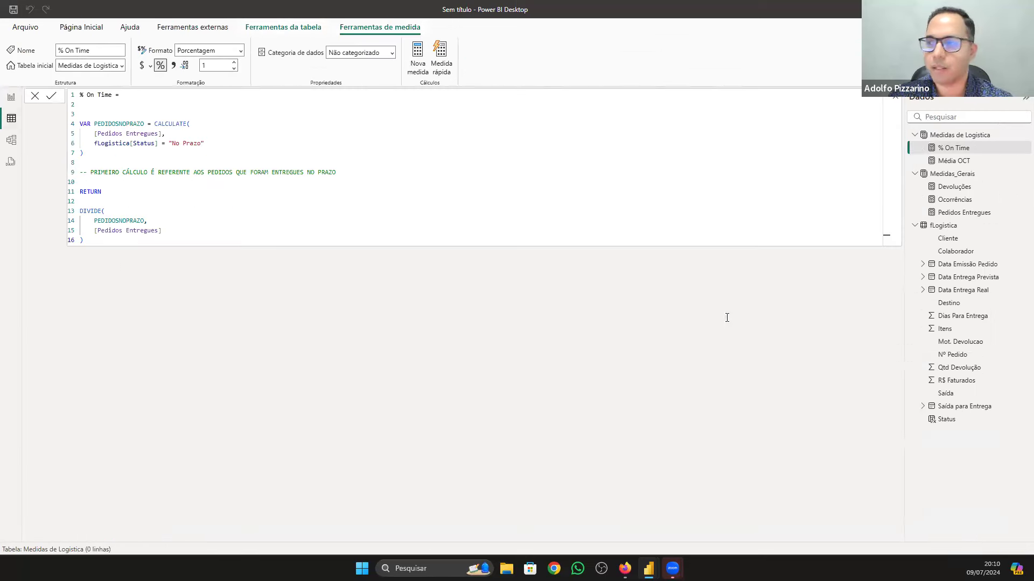
left_click(952, 226)
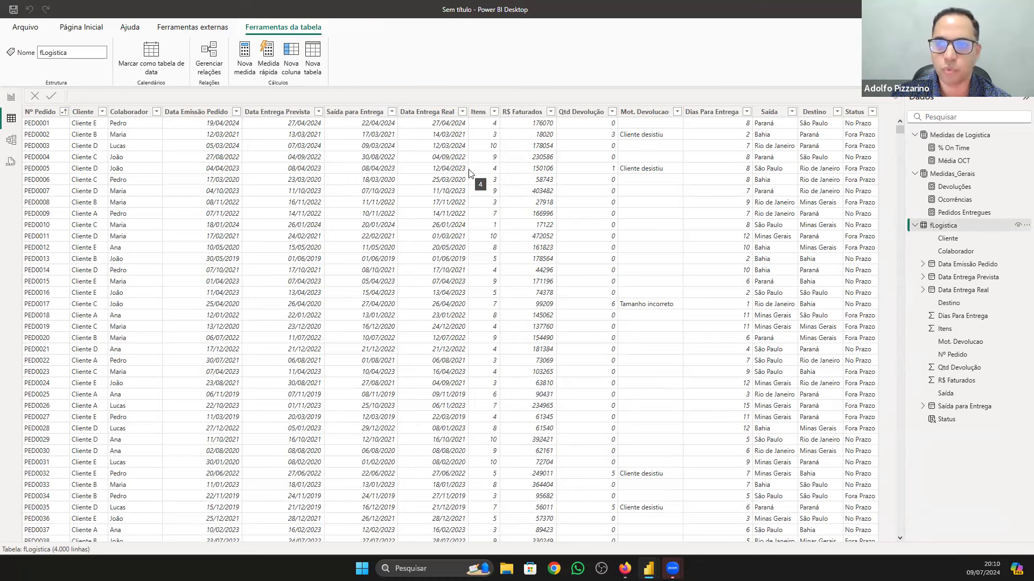
left_click(440, 113)
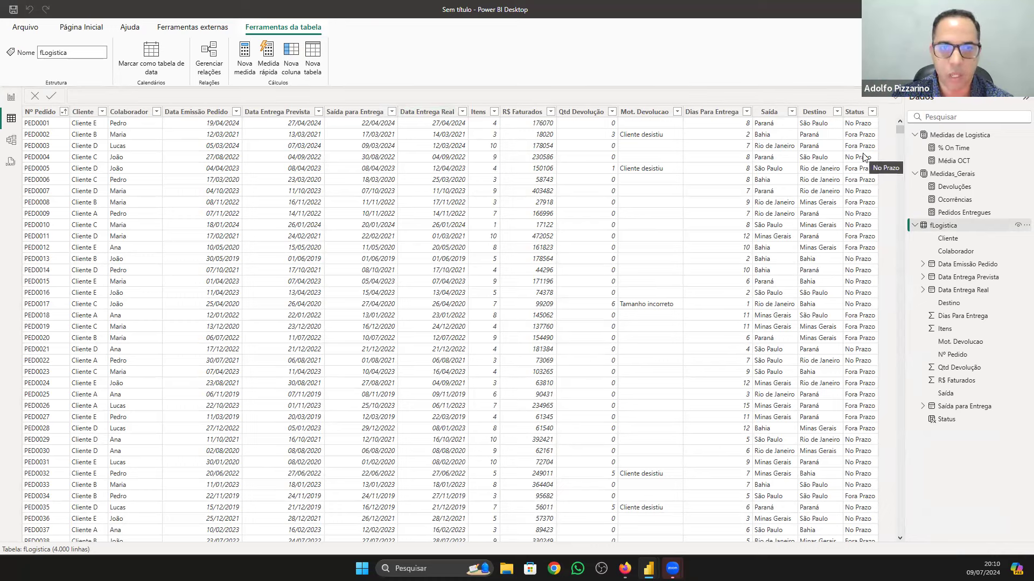
Step: Examine the Data Entrega Prevista and Saída para Entrega columns, and add a new measure to the Medidas de Logistica table
left_click(278, 111)
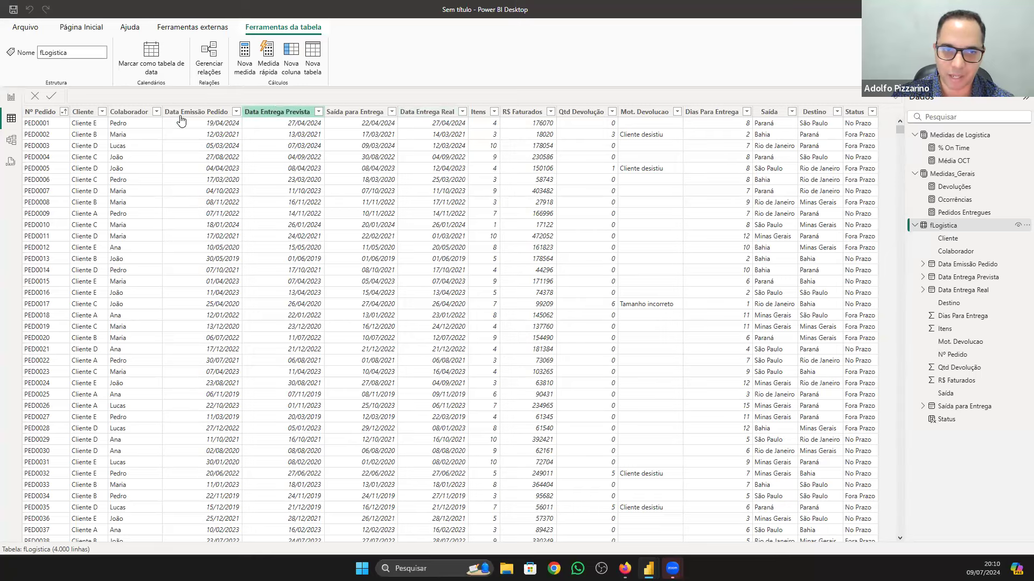
left_click(342, 113)
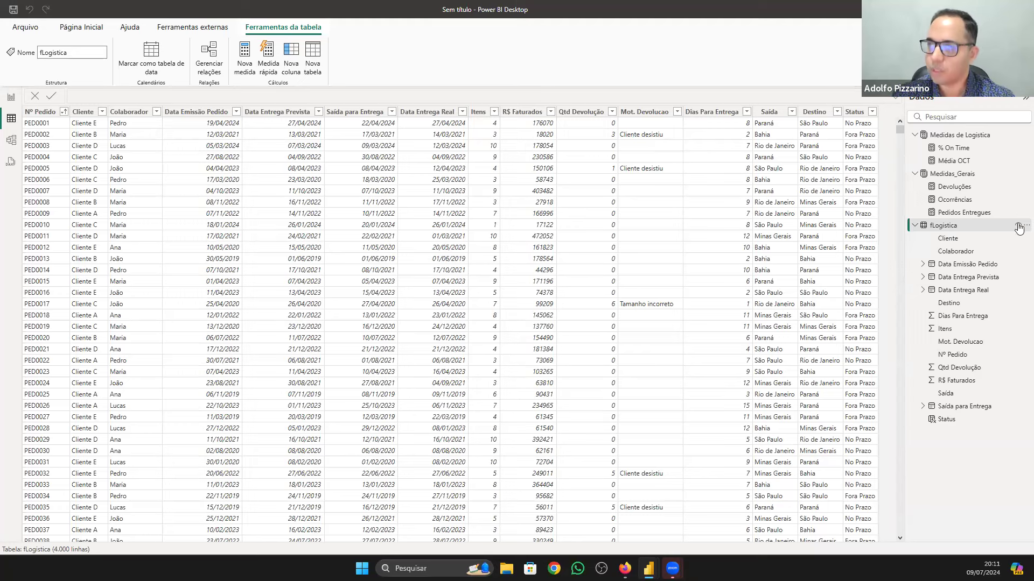
left_click(957, 139)
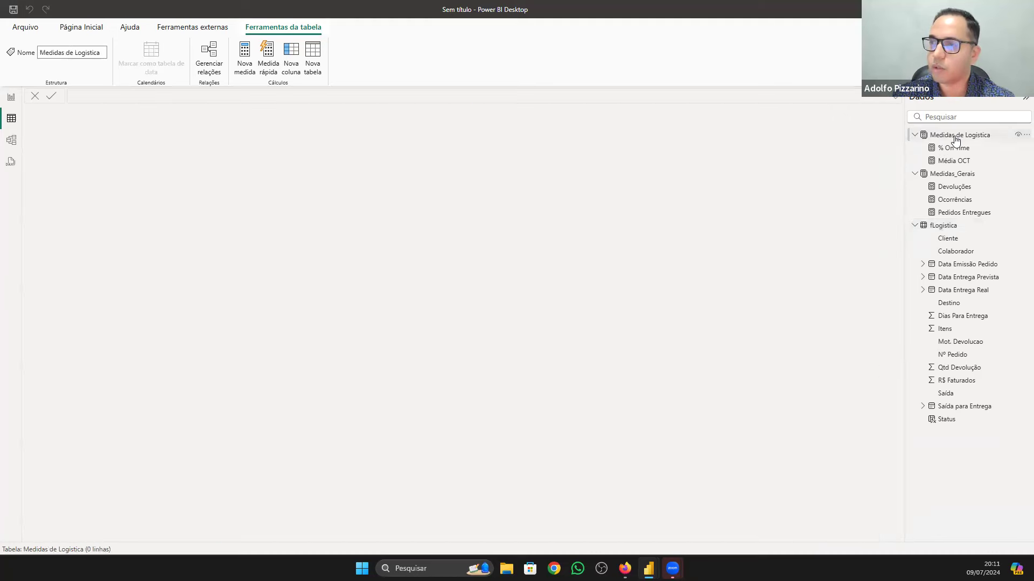
right_click(955, 138)
left_click(878, 146)
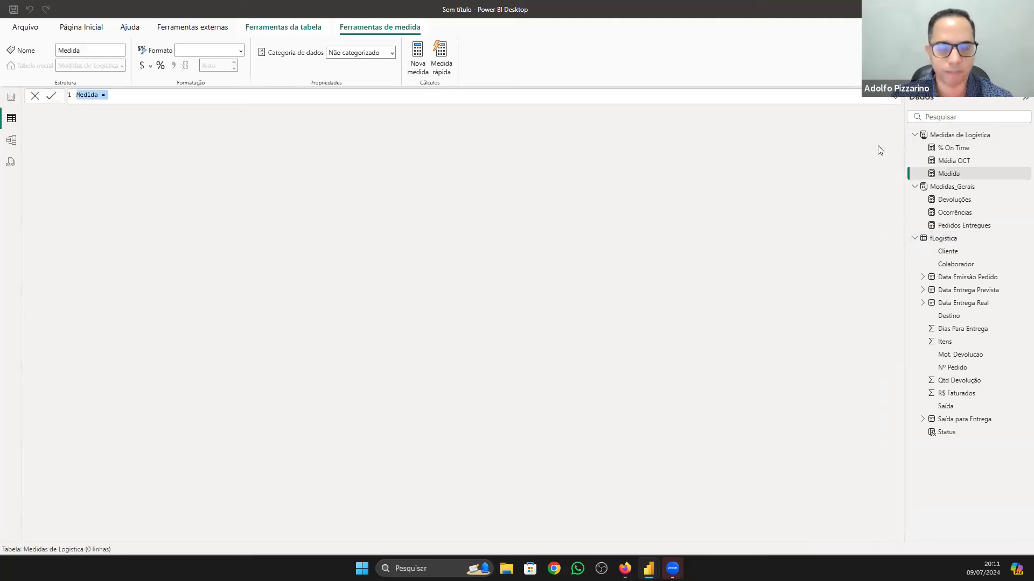
Step: Name the new measure % In Full and leave a blank line after the equals sign for its formula
type("% ")
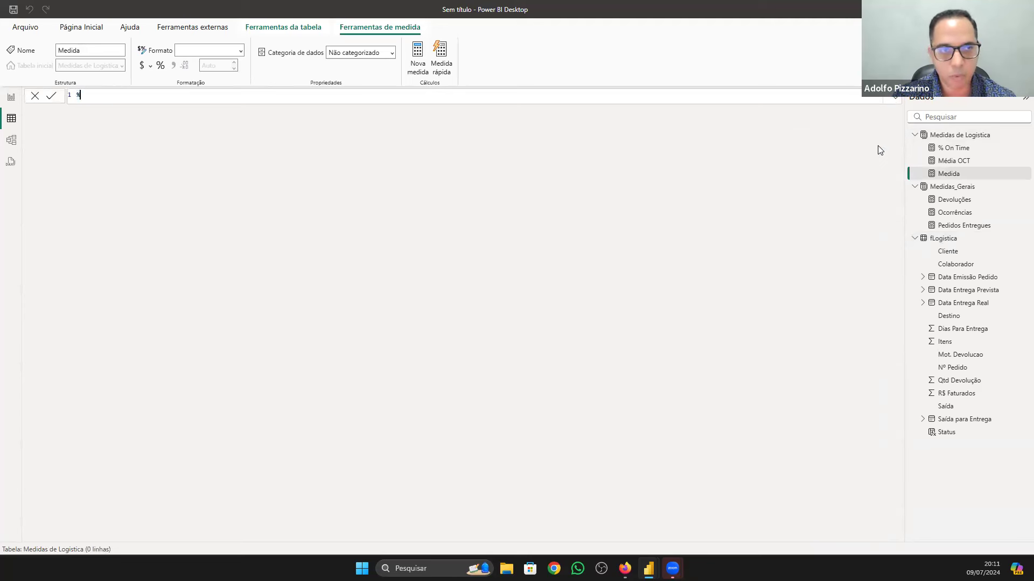
type("iN")
key("BackSpace")
key("BackSpace")
type("I")
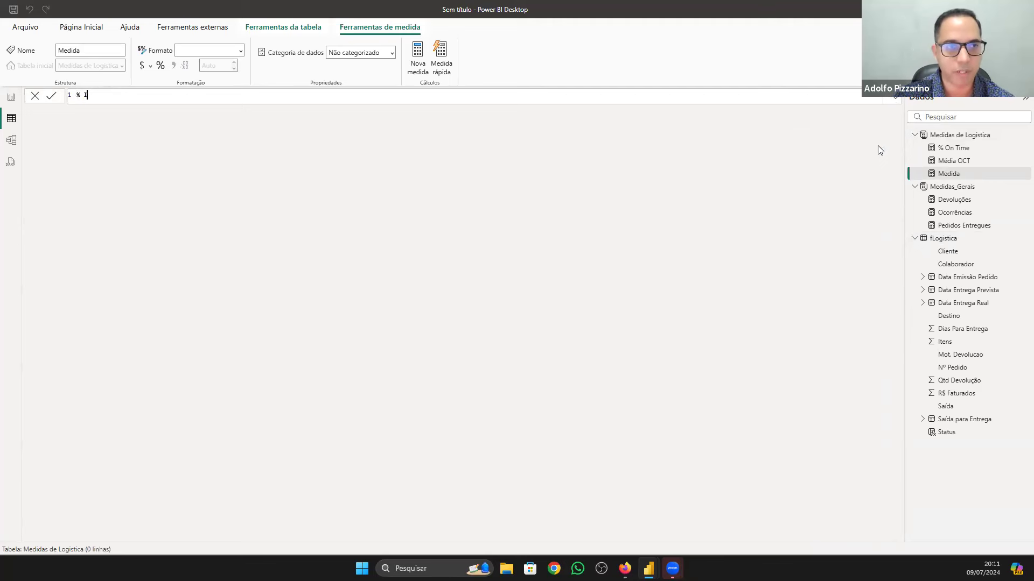
type("n fULL")
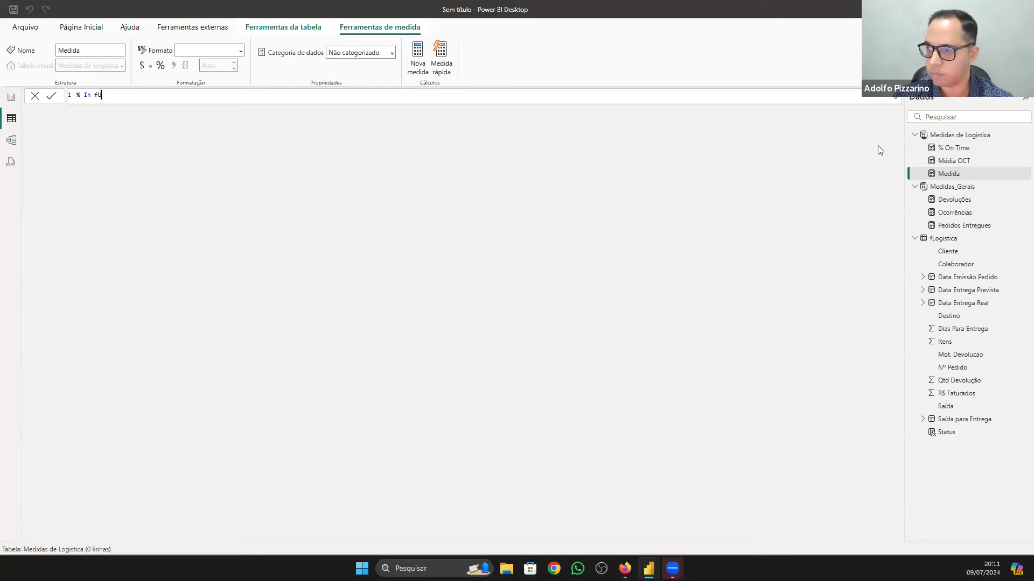
key("BackSpace")
key("BackSpace")
key("BackSpace")
key("BackSpace")
type("f")
key("BackSpace")
type("Full")
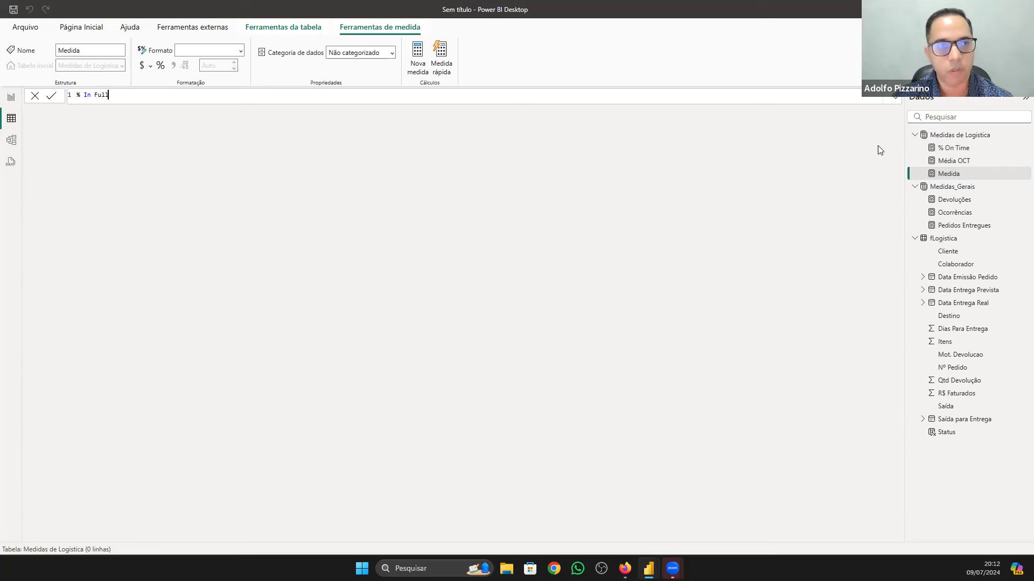
type(" =")
key("shift+Return")
key("shift+Return")
key("Tab")
key("BackSpace")
key("BackSpace")
key("shift+Return")
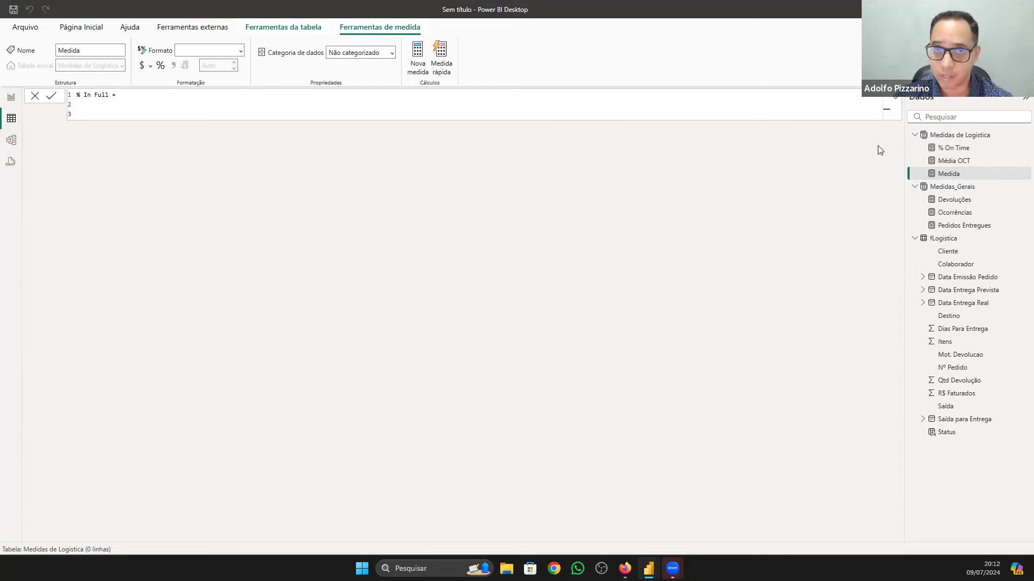
Step: Declare a variable named PEDIDOSNOPRAZOSEMDEV in the % In Full formula, leaving a blank line for its expression
type("var")
key("BackSpace")
key("BackSpace")
key("BackSpace")
key("BackSpace")
type("VAR")
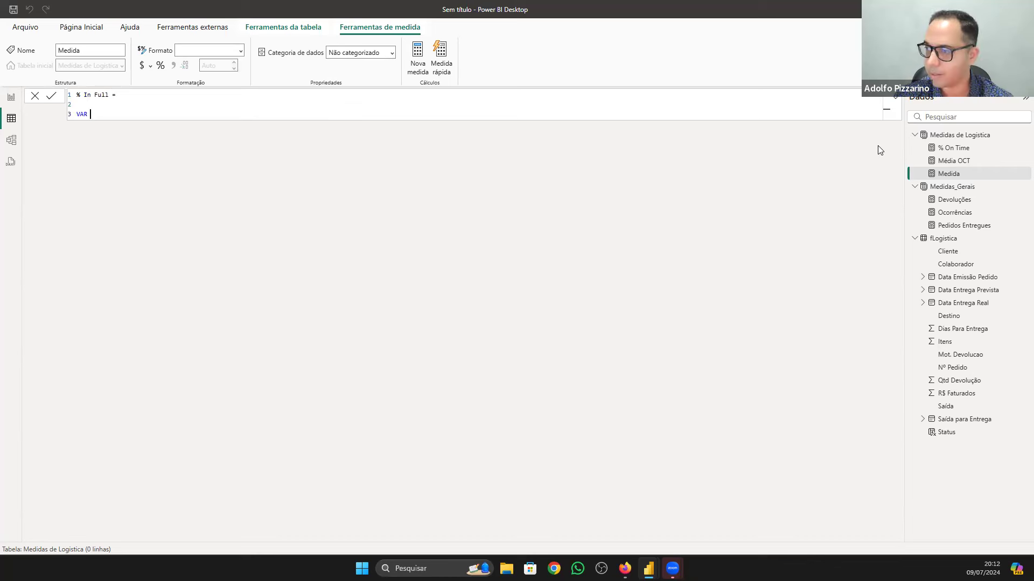
type(" PEDIDOSNOPRAzo")
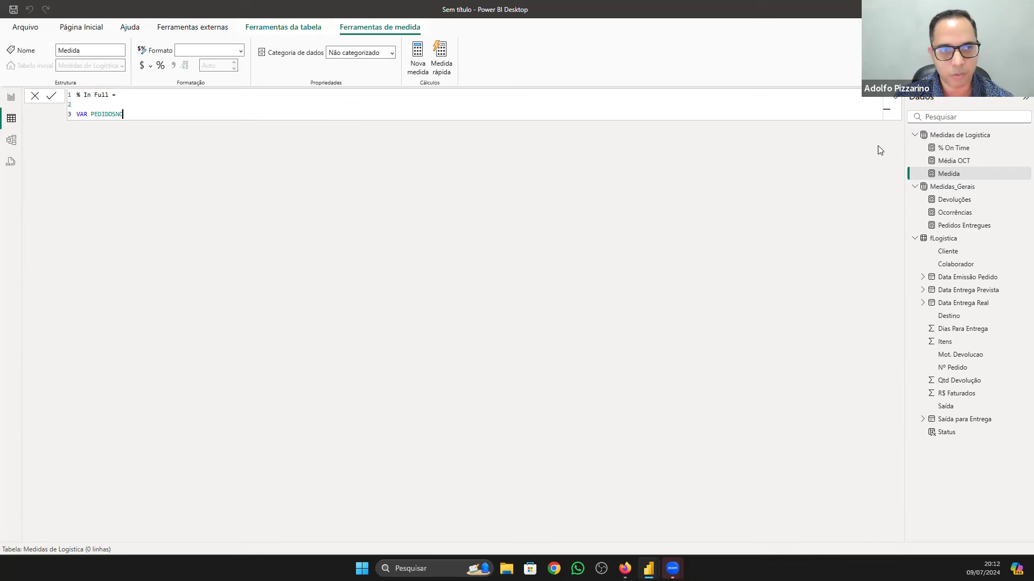
key("BackSpace")
key("BackSpace")
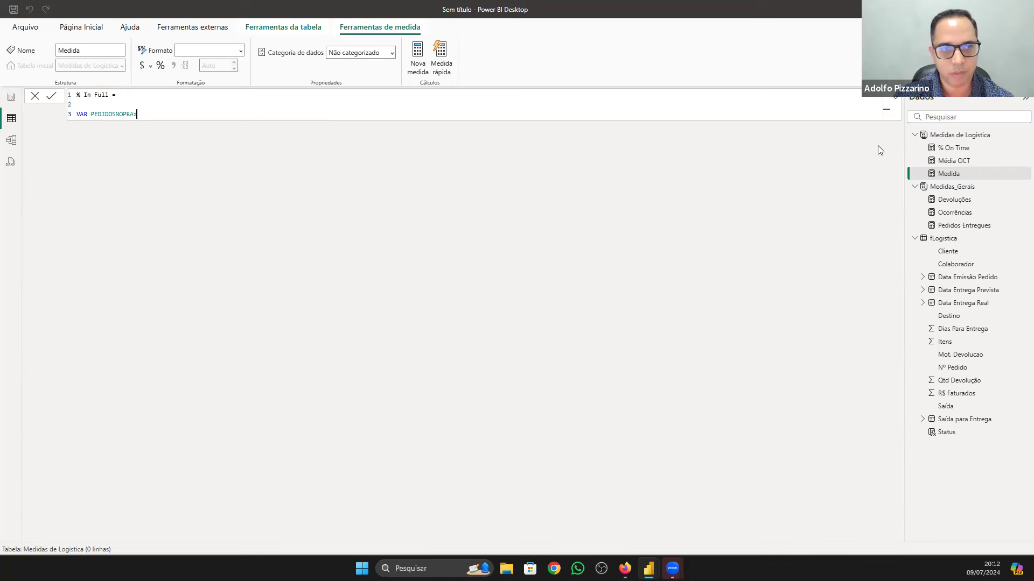
type("zo")
key("BackSpace")
key("BackSpace")
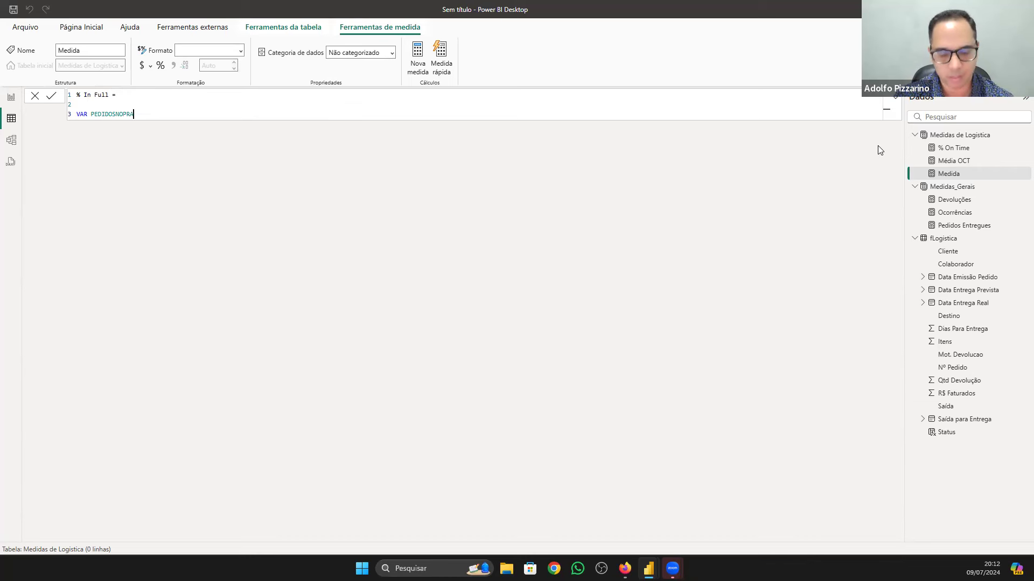
type("ZOSEM")
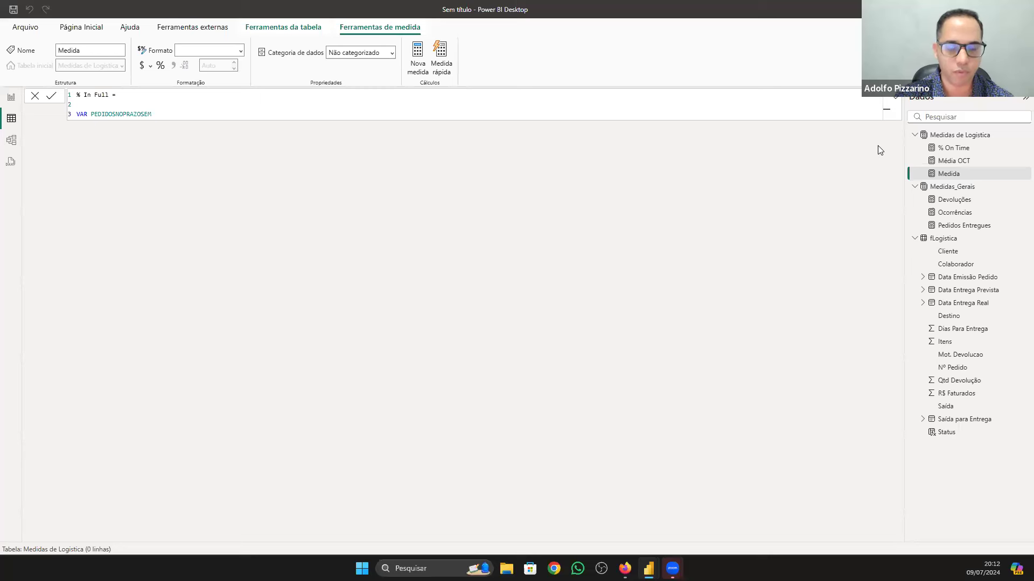
type("DEV")
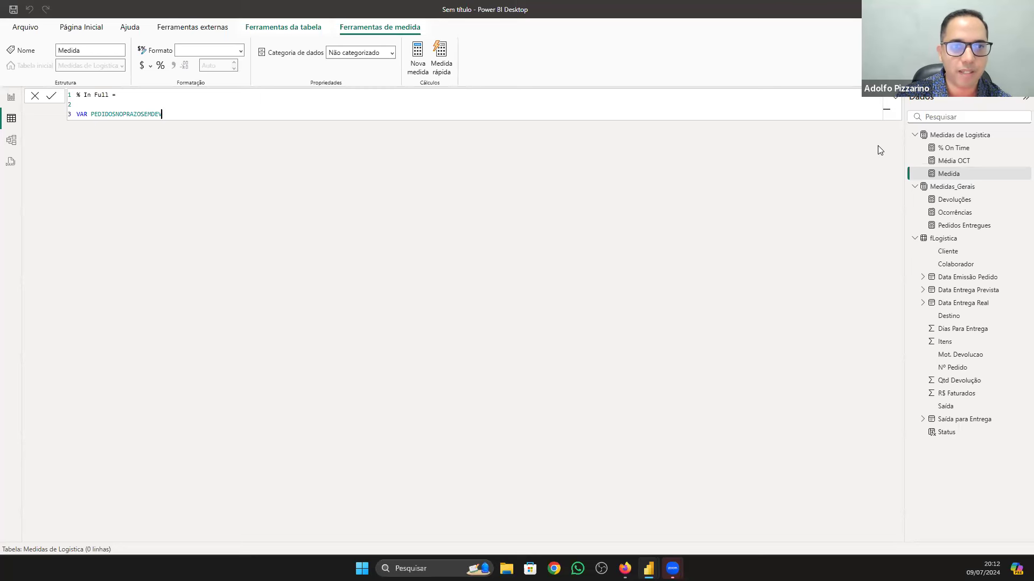
type(" =")
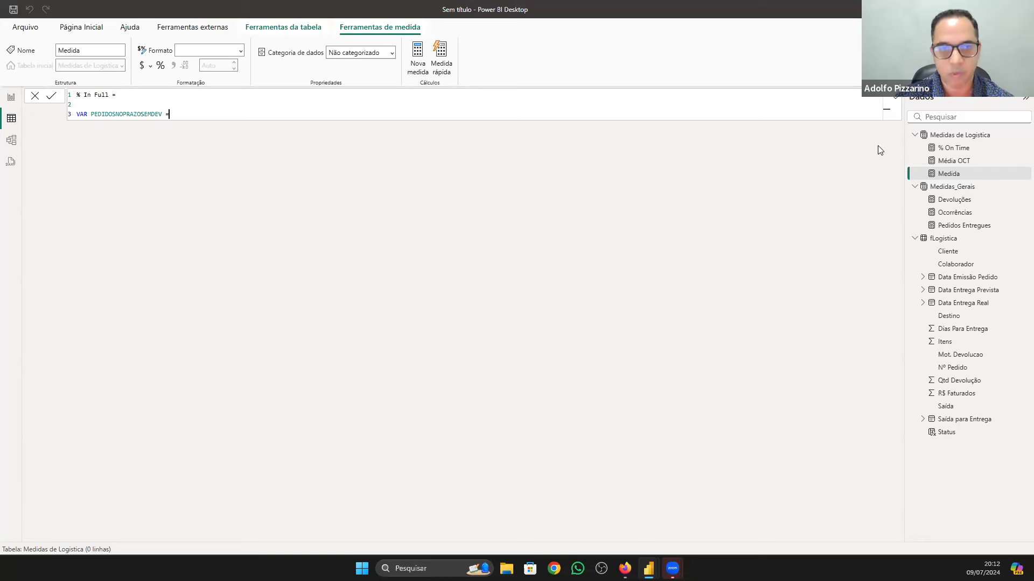
key("shift+Return")
key("shift+Return")
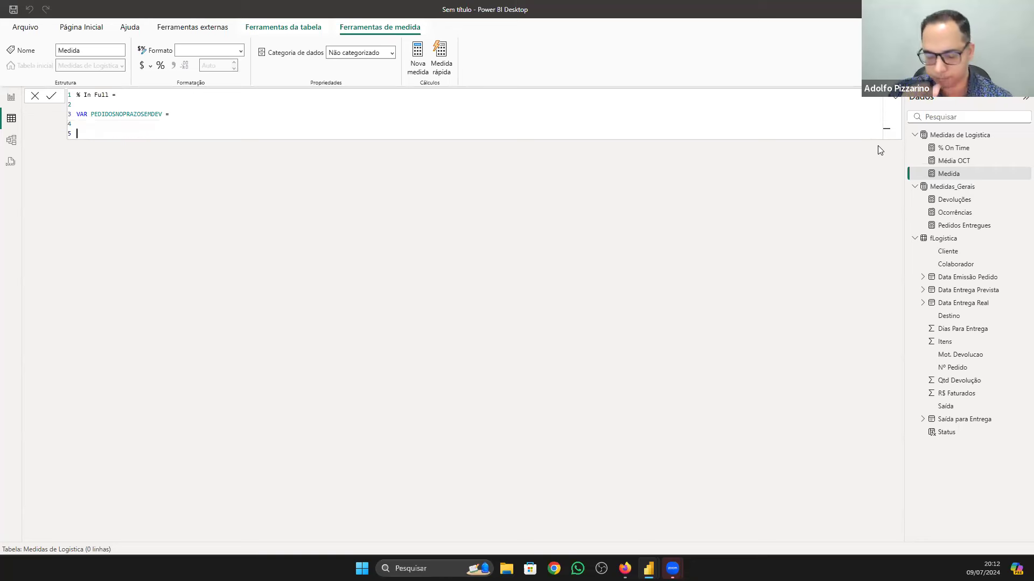
Step: Start the variable's expression with a CALCULATE function that evaluates the [Pedidos Entregues] measure
type("CAL")
key("Tab")
key("shift+Return")
type("[Ped")
key("Tab")
type(",")
key("shift+Return")
Step: Filter the CALCULATE by fLogistica[Status] equal to "No Prazo"
type("STR")
key("BackSpace")
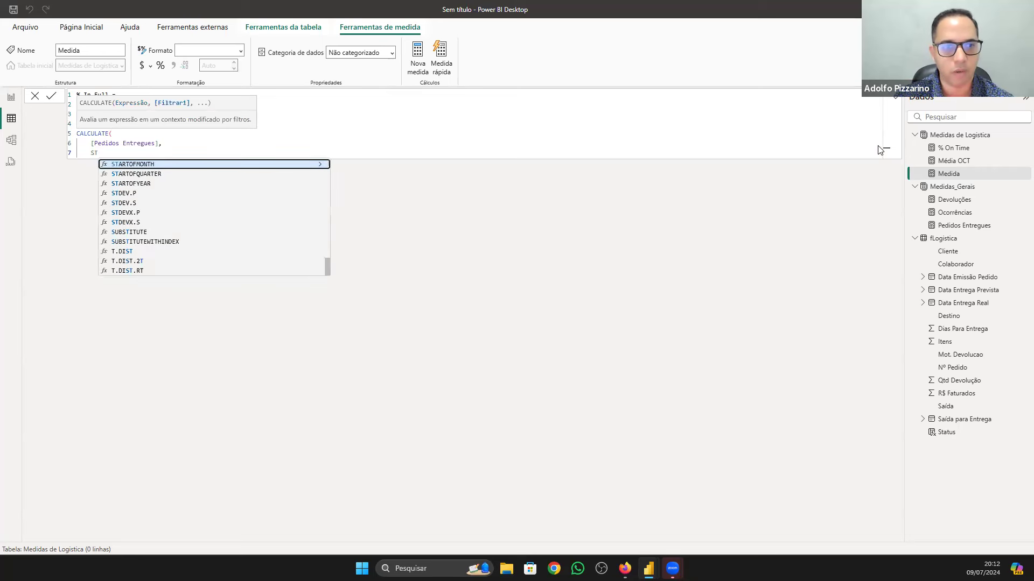
key("BackSpace")
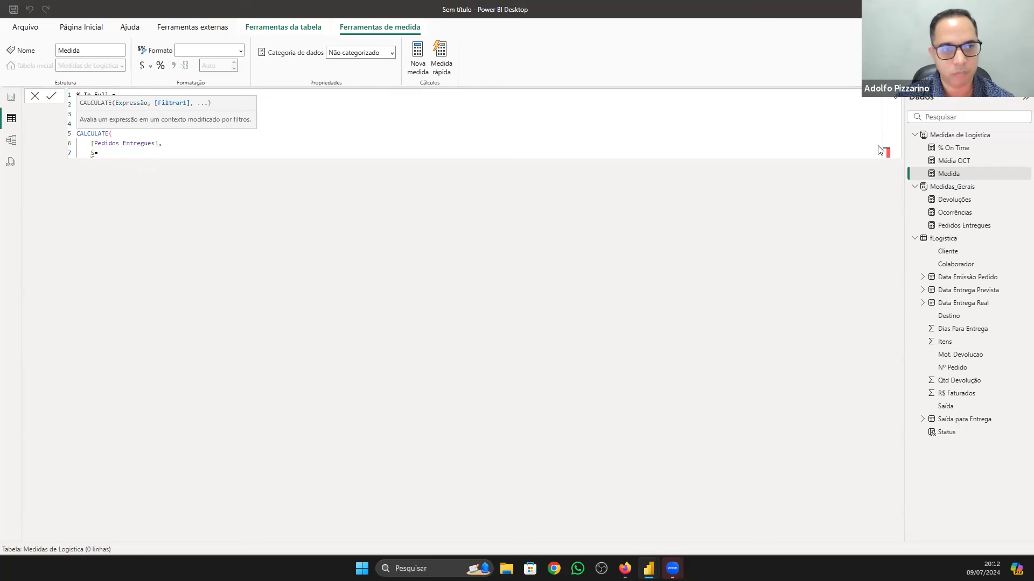
type("tat")
key("Tab")
type("= \"No Prazx")
key("BackSpace")
type("o\"\",")
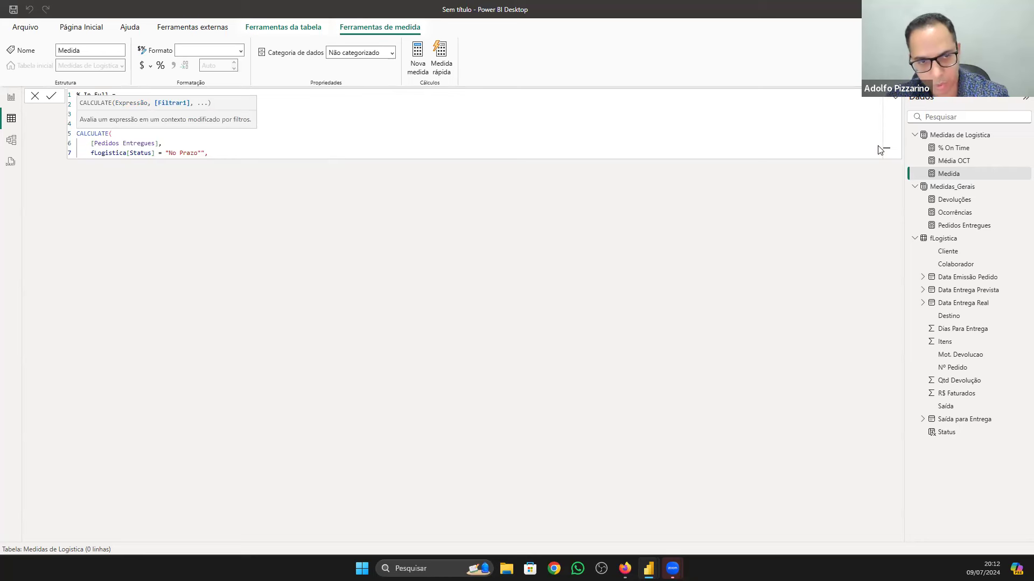
Step: Remove the extra quotation mark after "No Prazo" and end the status filter with a comma
key("Return")
type("qtr")
key("BackSpace")
key("BackSpace")
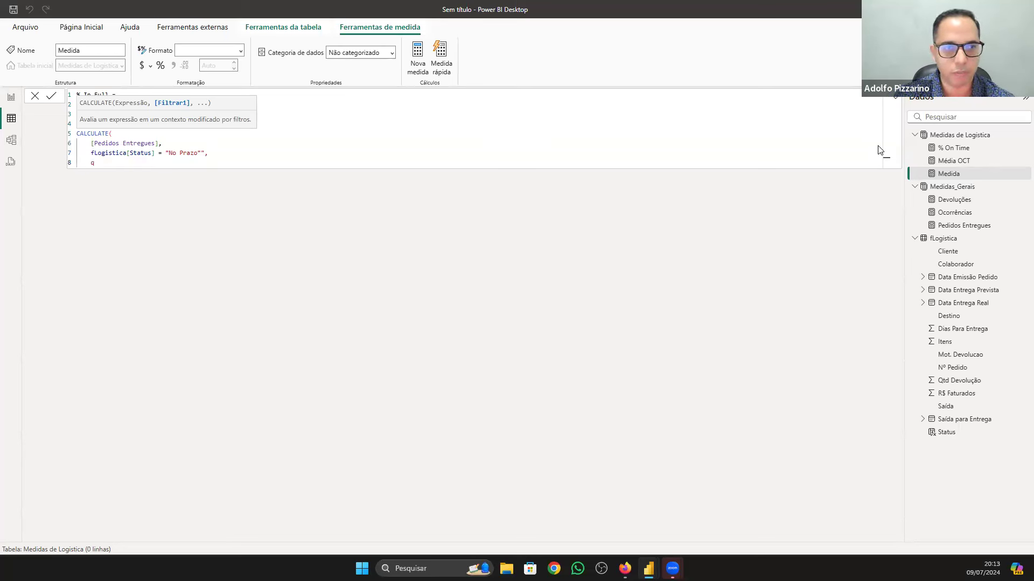
type("tde")
key("BackSpace")
key("BackSpace")
key("BackSpace")
key("BackSpace")
key("BackSpace")
key("BackSpace")
key("BackSpace")
key("BackSpace")
type(",")
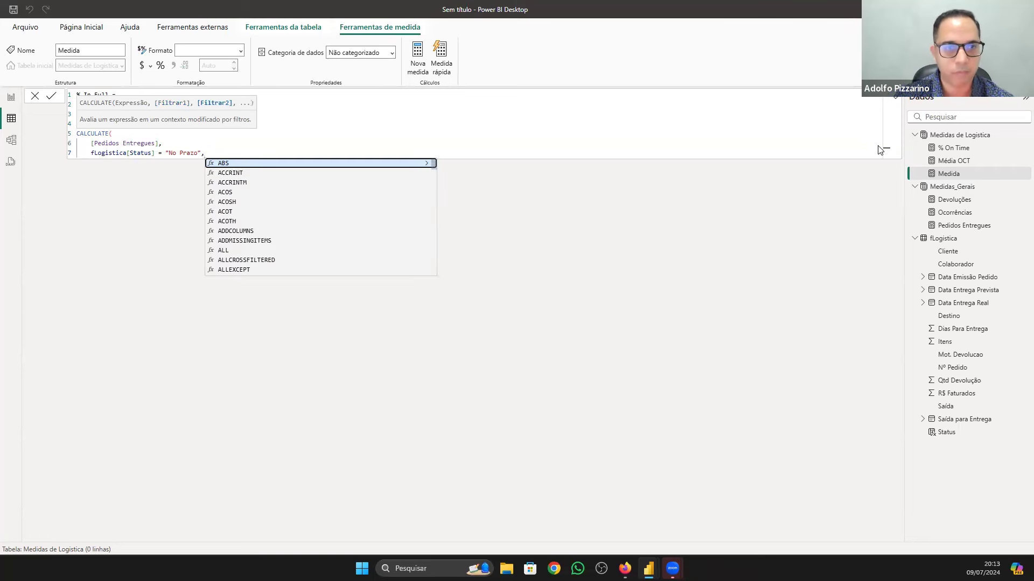
Step: Add the second filter fLogistica[Qtd Devolução] = 0 and close the CALCULATE function
key("Return")
type("qty")
key("BackSpace")
key("Tab")
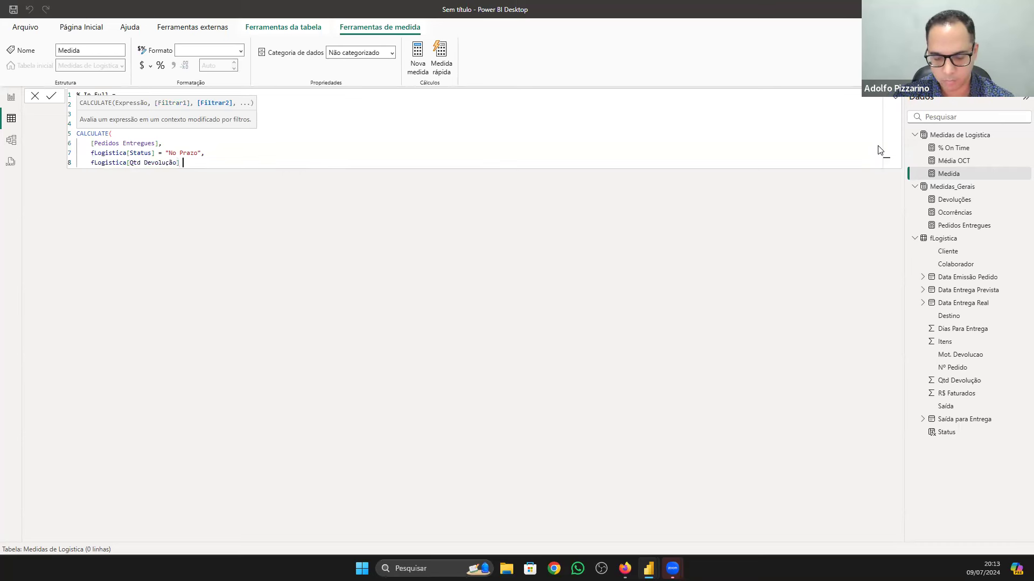
type("= 0")
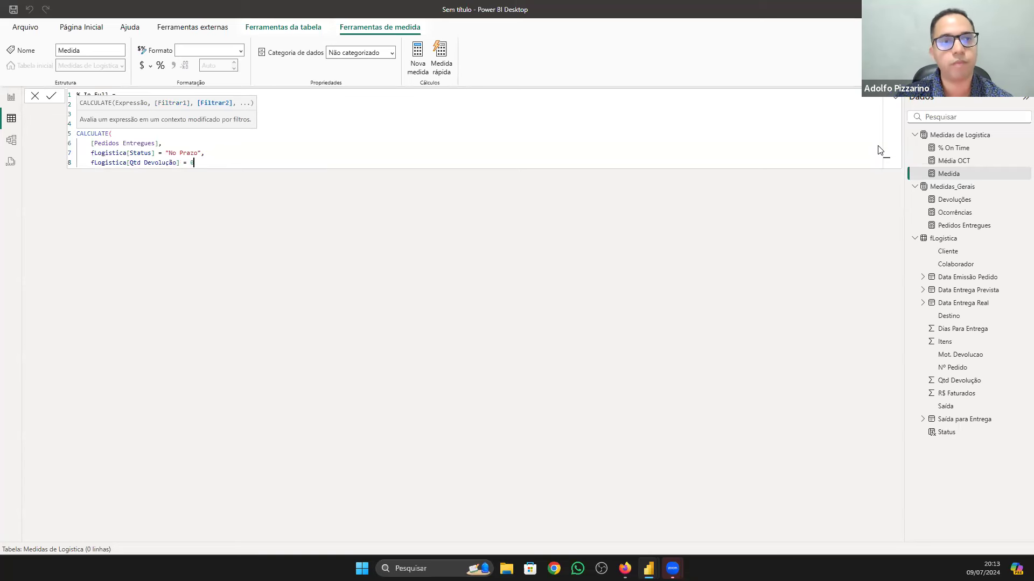
key("Return")
type(")")
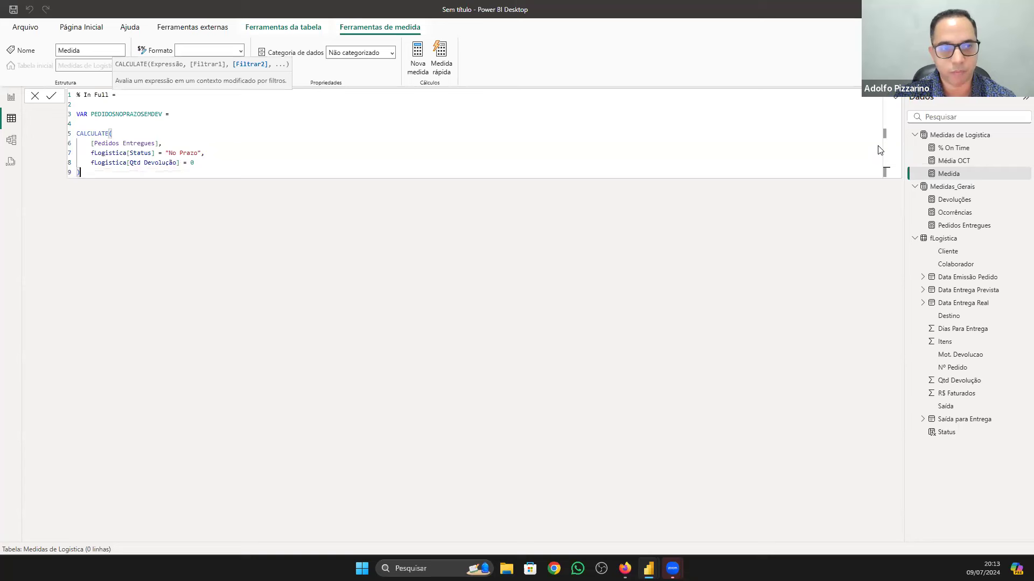
key("Return")
key("Return")
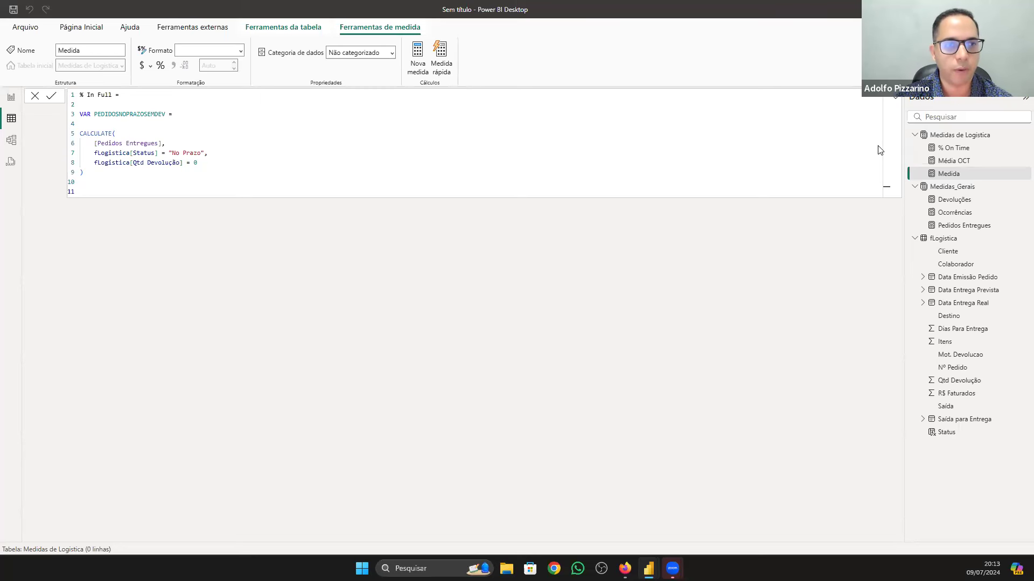
Step: Add a return clause with a DIVIDE function that uses PEDIDOSNOPRAZOSEMDEV as the numerator
type("return")
key("Return")
key("Return")
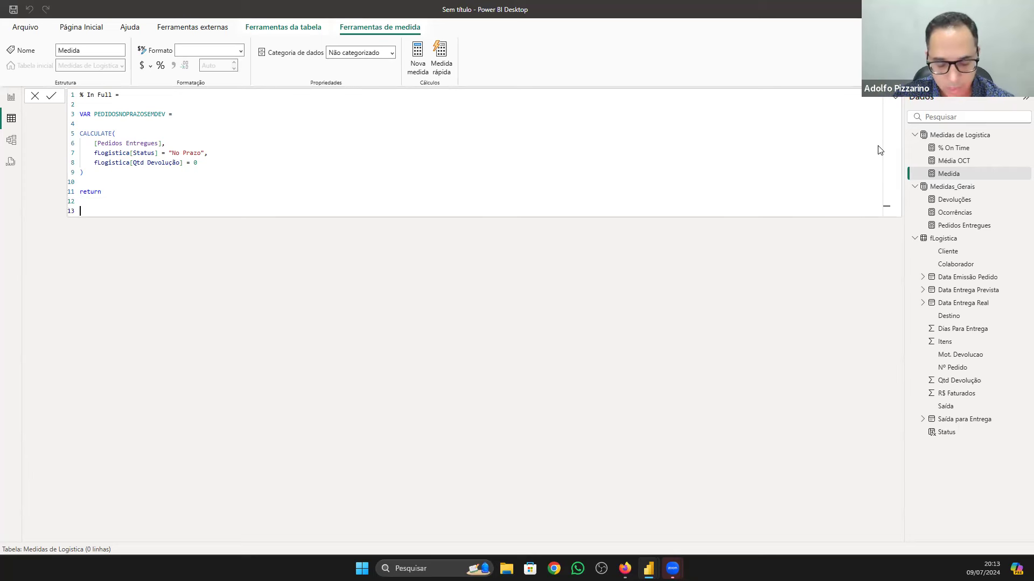
type("divi")
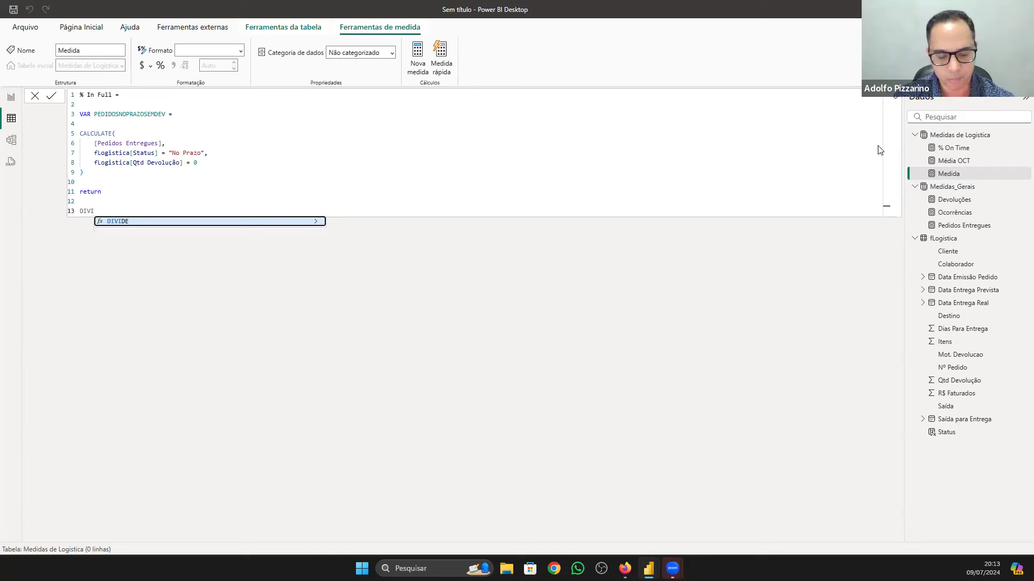
key("Tab")
key("shift+Return")
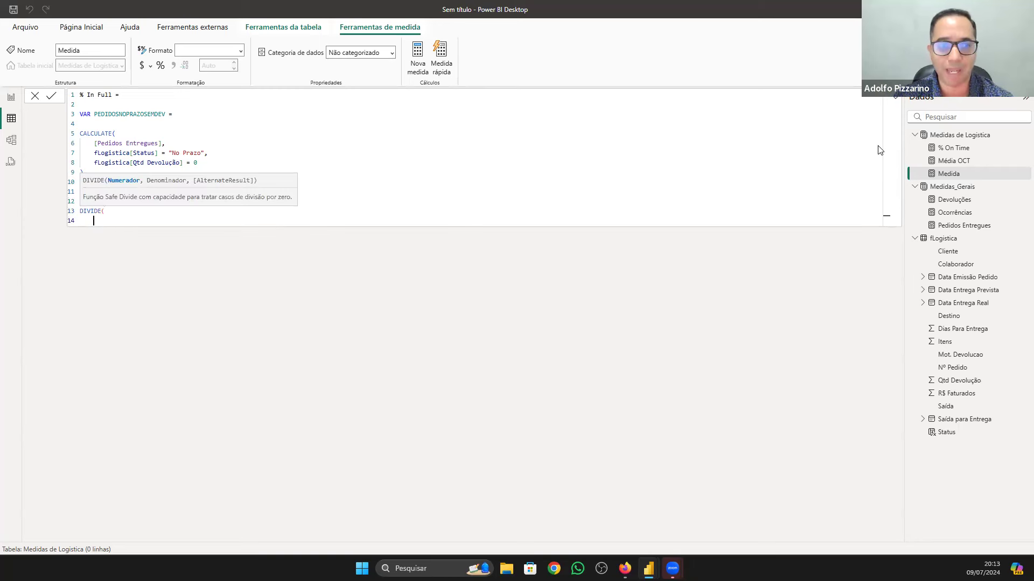
type("PED")
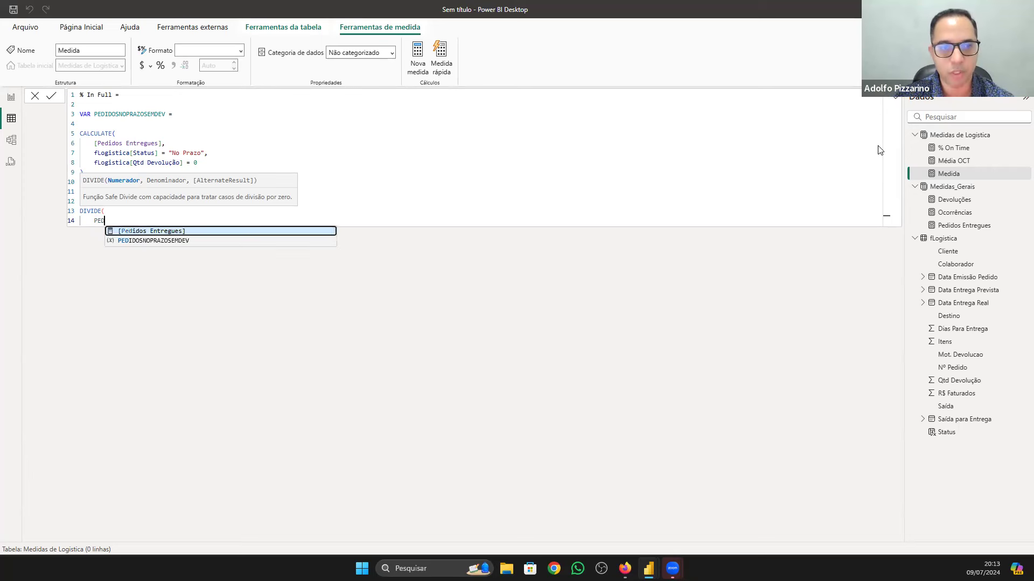
key("Down")
key("Tab")
type(",")
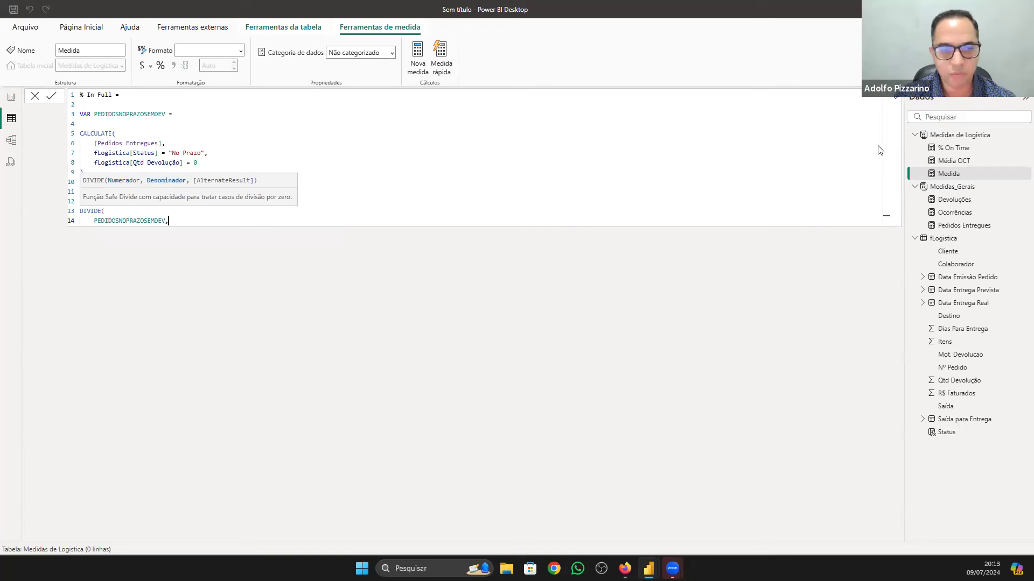
Step: Complete the DIVIDE with [Pedidos Entregues] as denominator and highlight the formula from its name through the CALCULATE block
key("shift+Return")
type("ID")
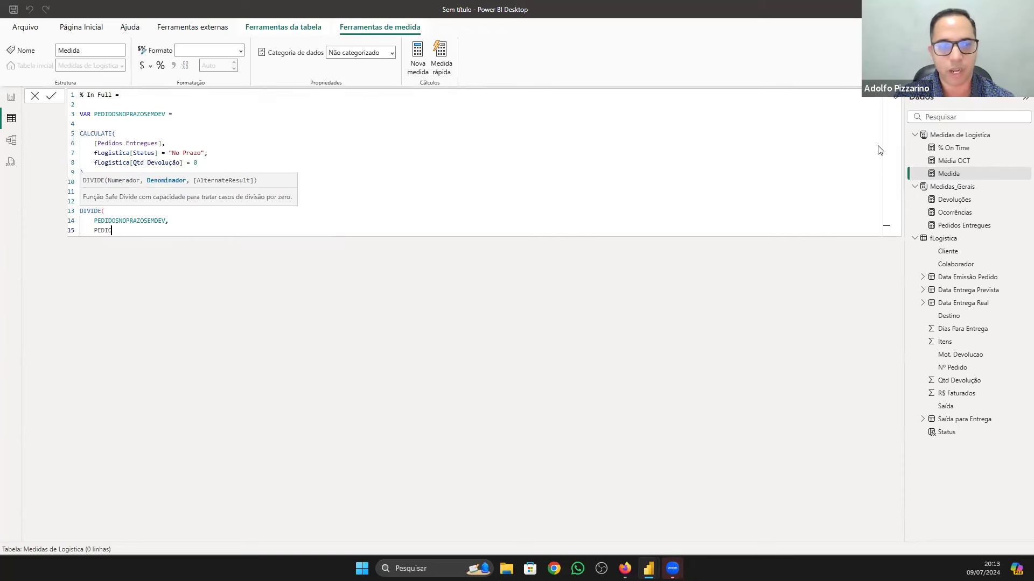
key("Tab")
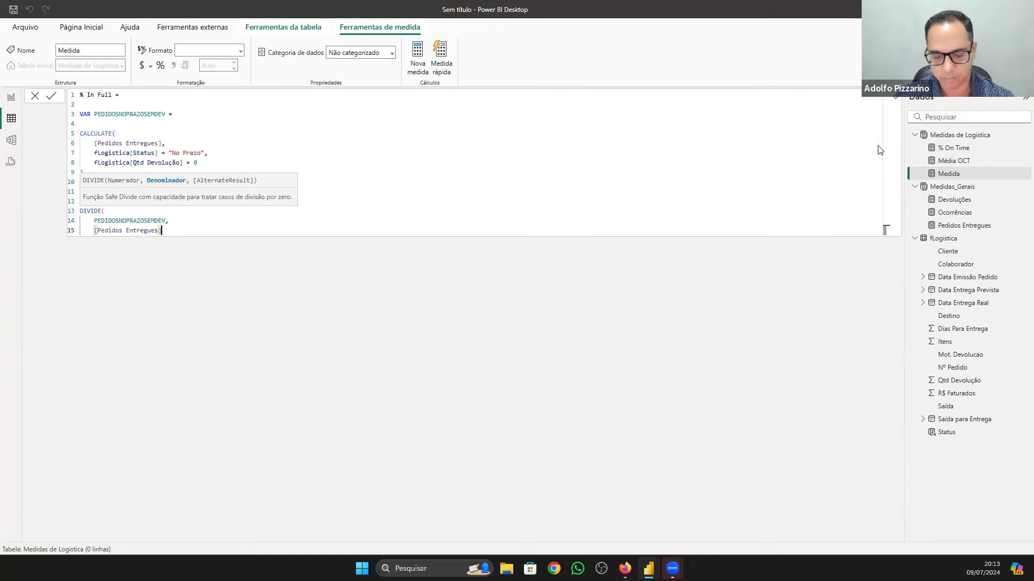
key("Return")
type(")")
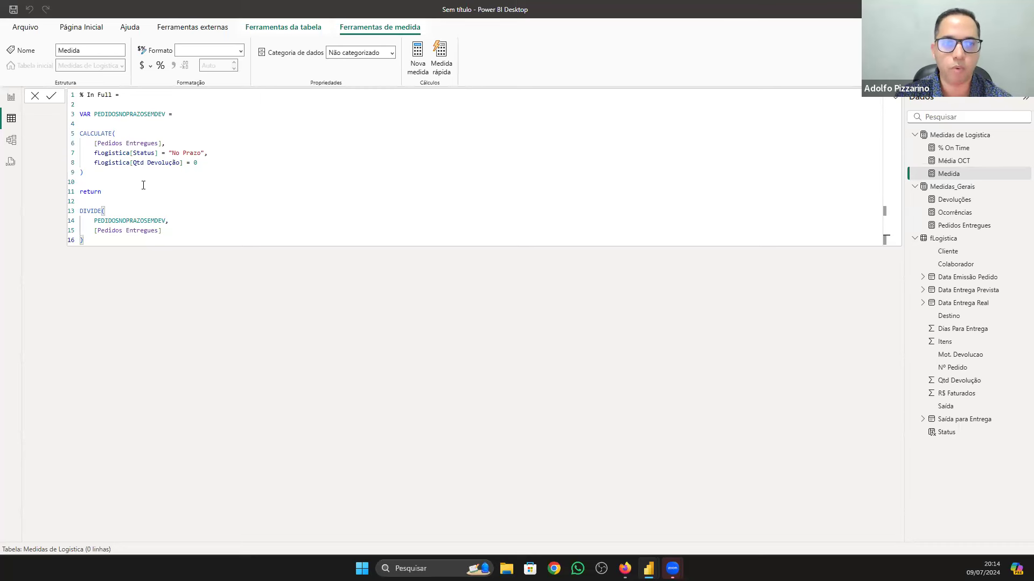
left_click_drag(108, 173, 62, 80)
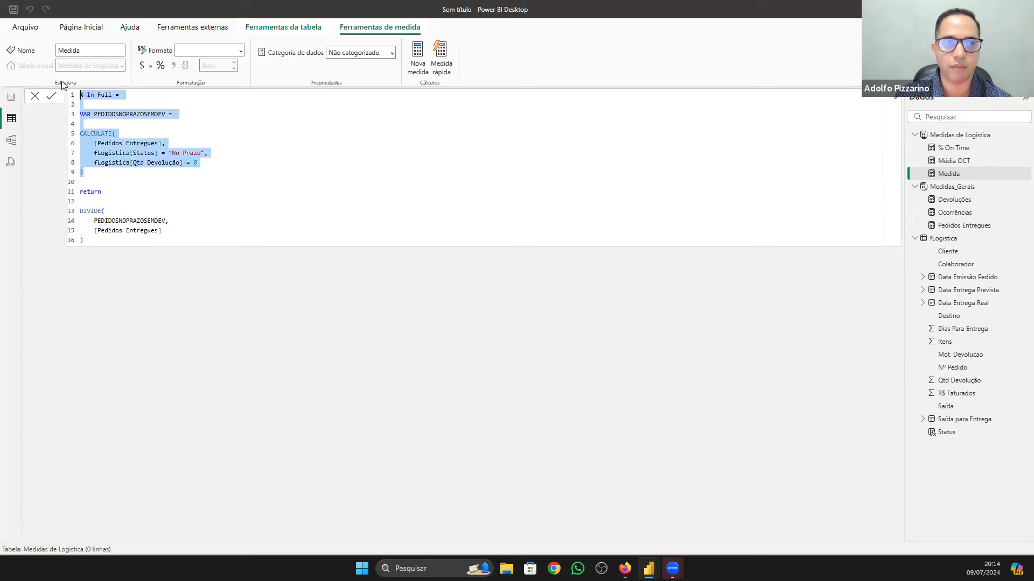
Step: Highlight the return clause in the % In Full formula and commit the measure
left_click(414, 180)
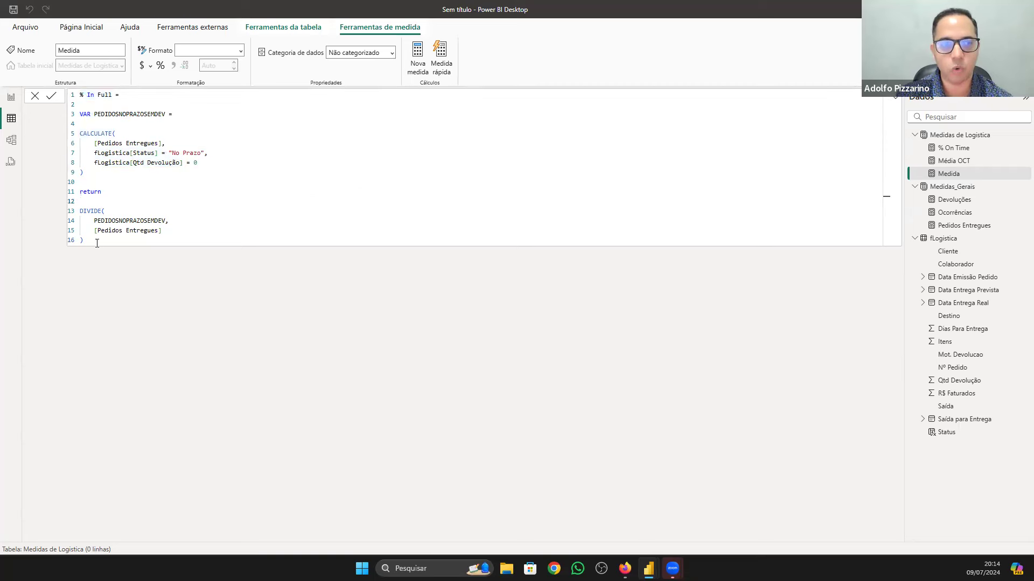
left_click_drag(128, 195, 72, 195)
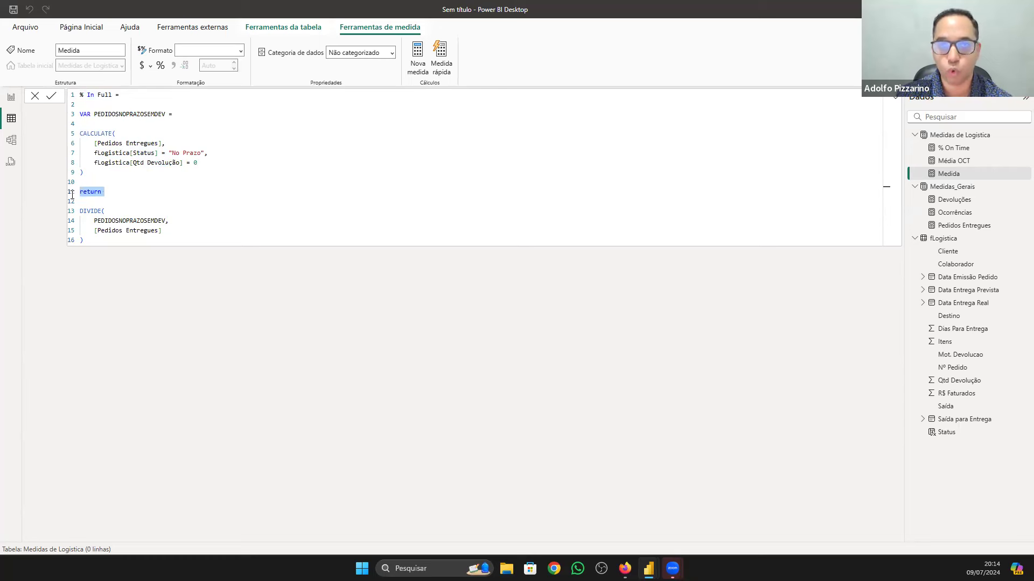
left_click(231, 235)
left_click(231, 240)
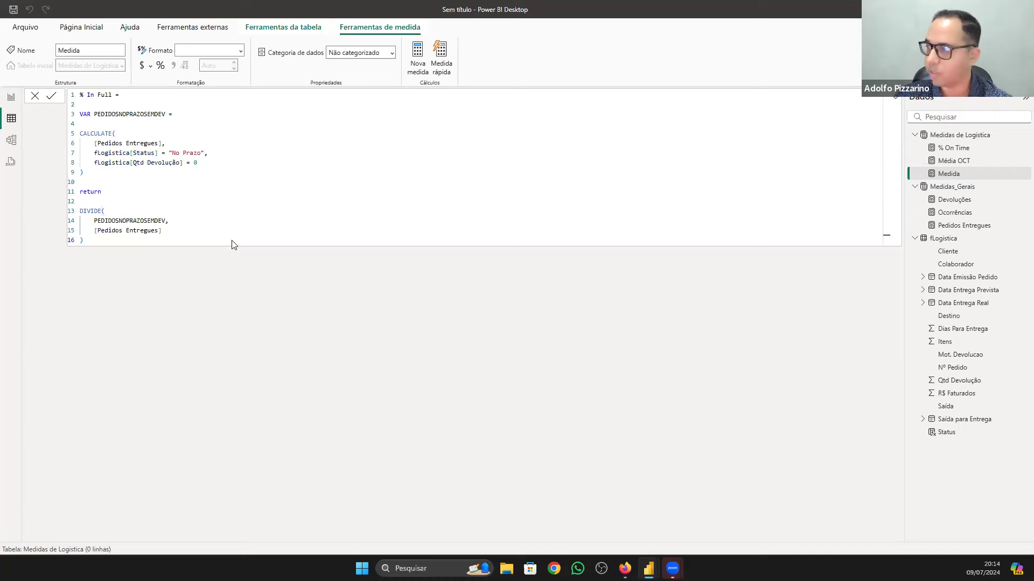
key("Return")
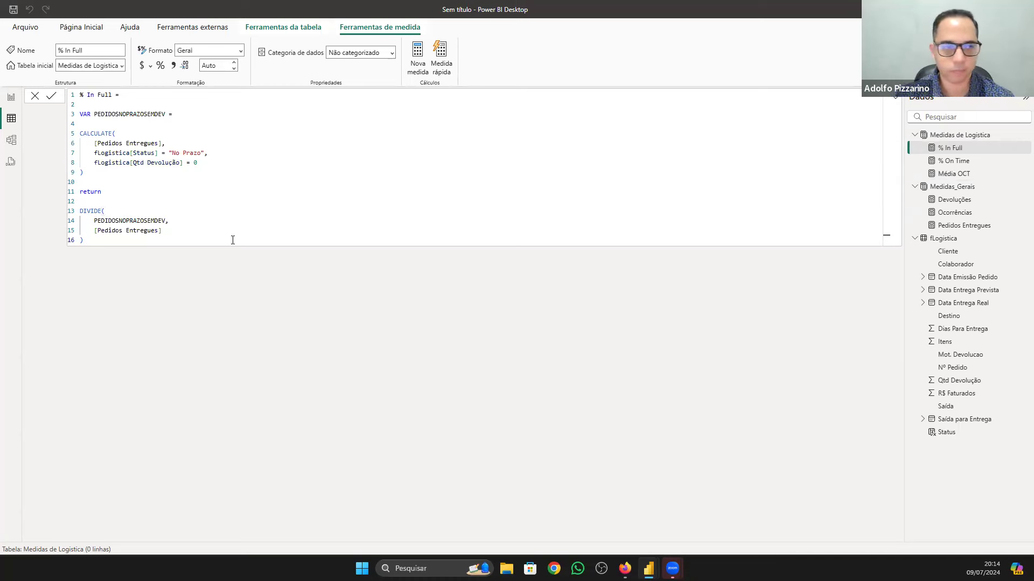
Step: In the report view, duplicate the % On Time card below the original and switch the copy's field to % In Full
left_click(18, 98)
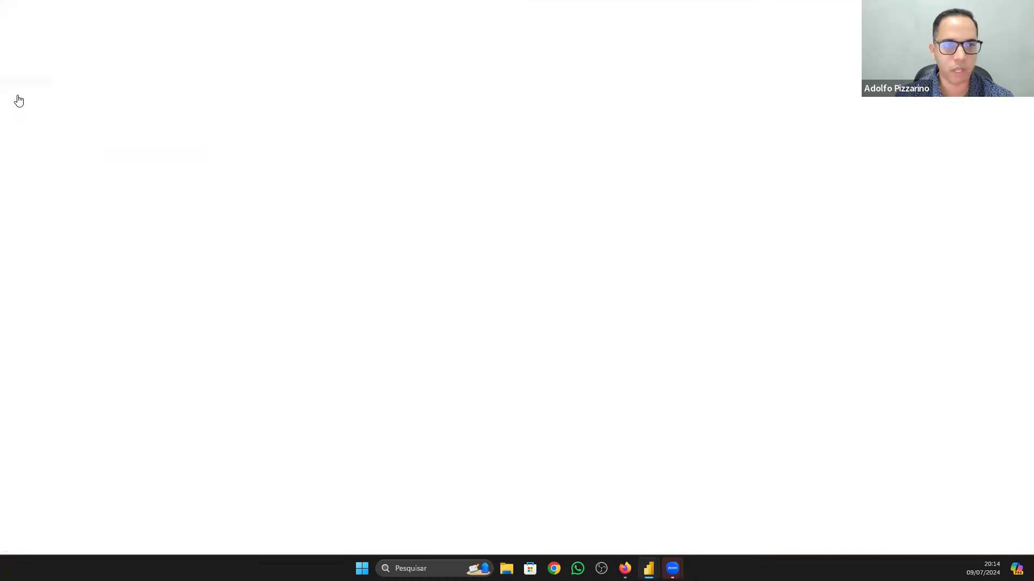
left_click(268, 197)
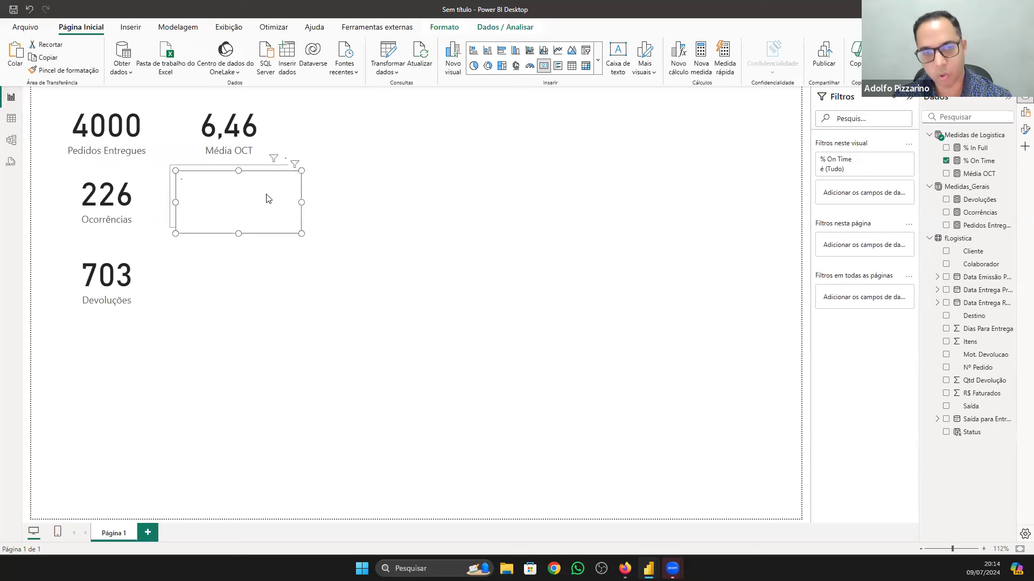
key("ctrl+c")
key("ctrl+v")
left_click_drag(268, 197, 259, 280)
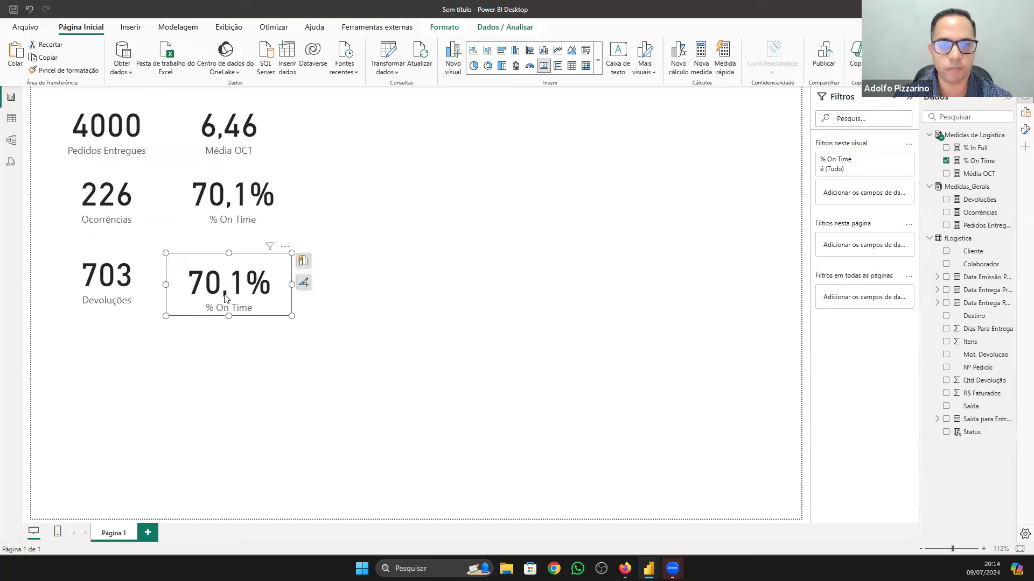
left_click(303, 261)
left_click(398, 302)
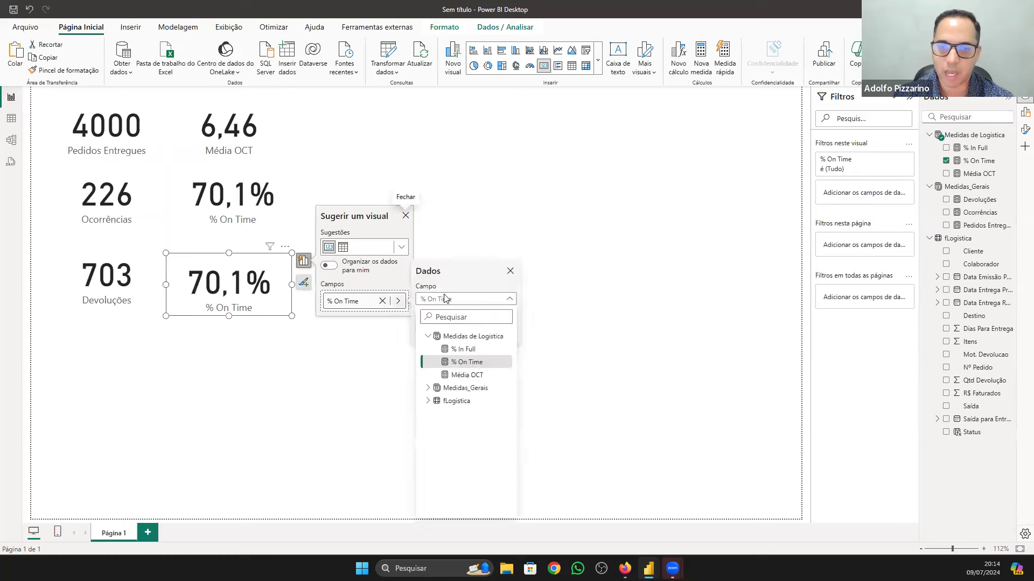
left_click(464, 349)
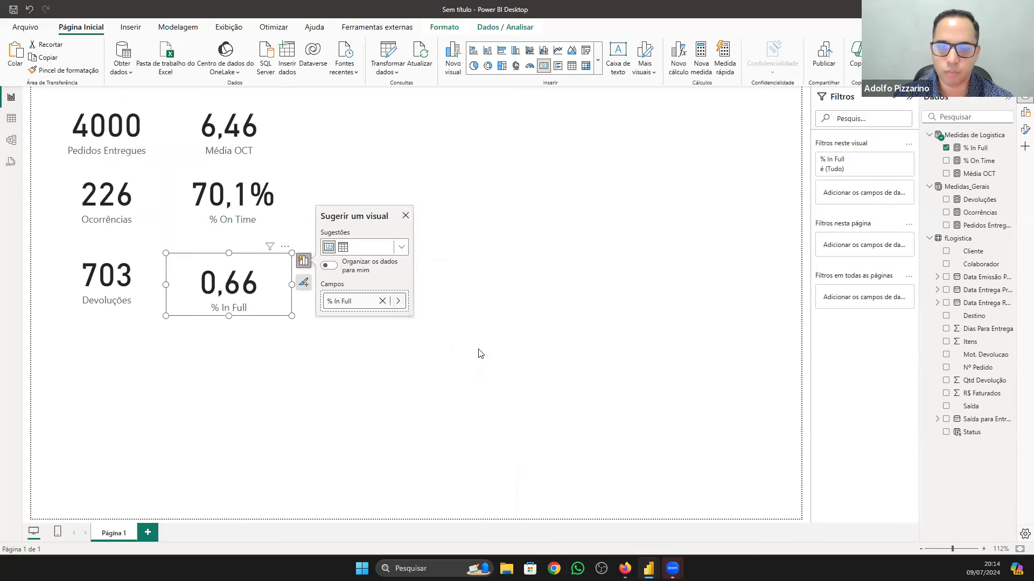
Step: Format the % In Full measure as a percentage
left_click(976, 148)
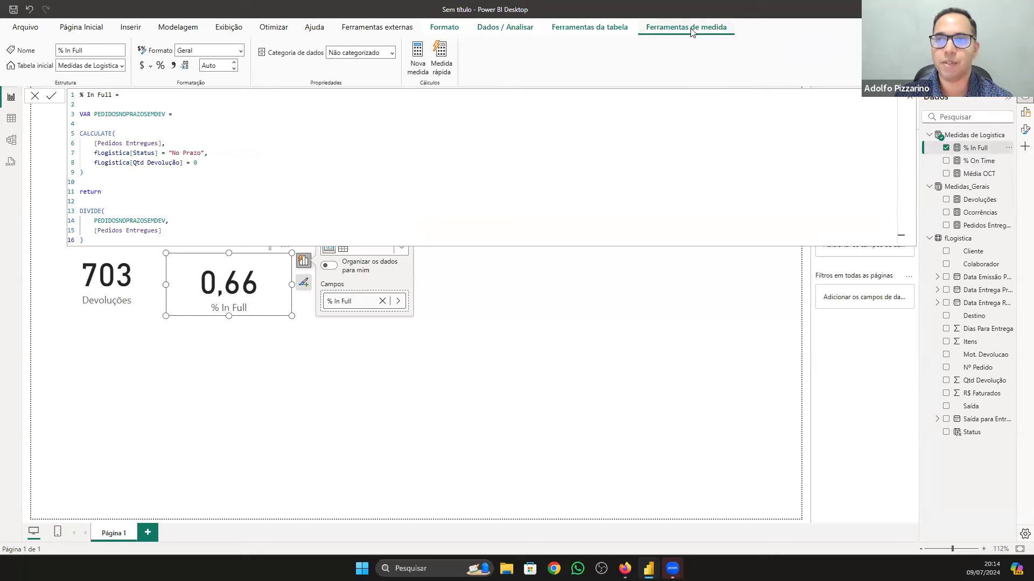
left_click(161, 66)
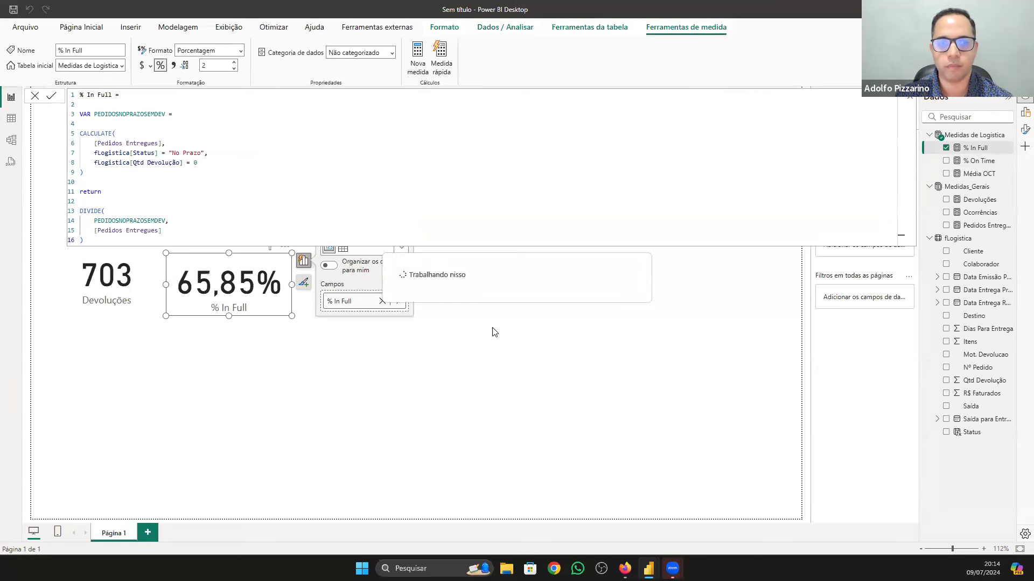
left_click(494, 332)
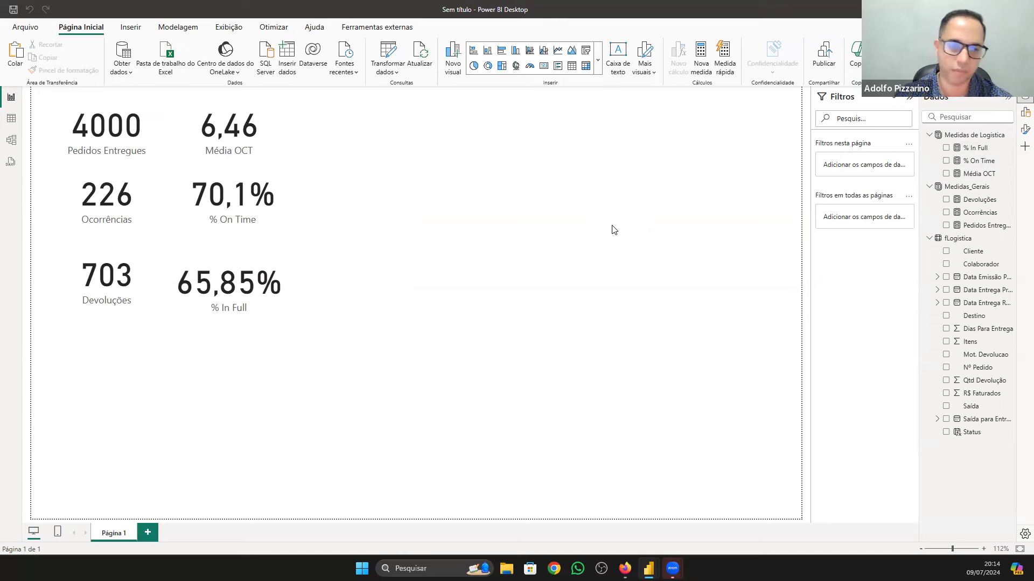
Step: Set the % In Full measure to 1 decimal place and align its card with the Devoluções card
left_click(270, 291)
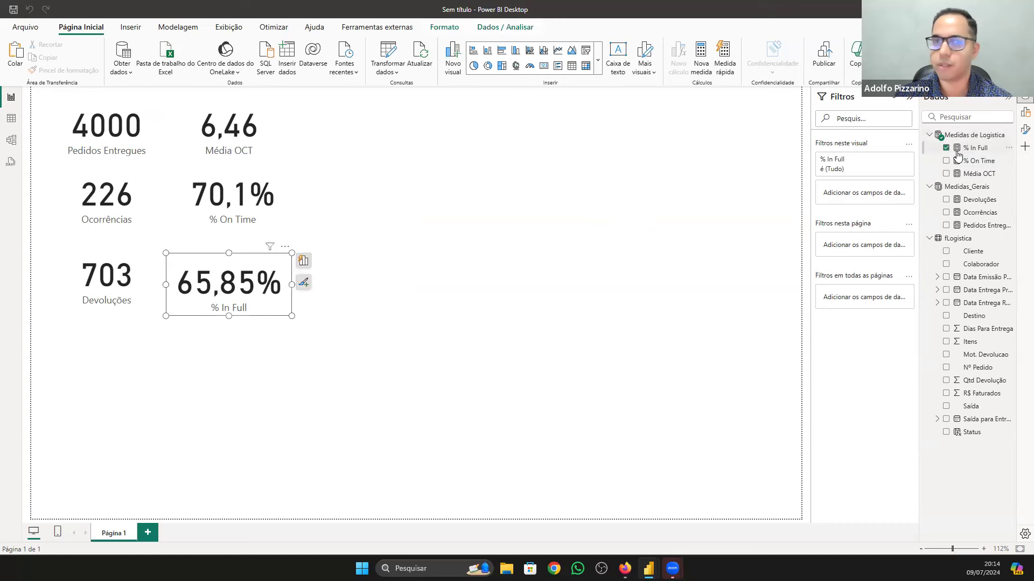
left_click(958, 151)
left_click(210, 67)
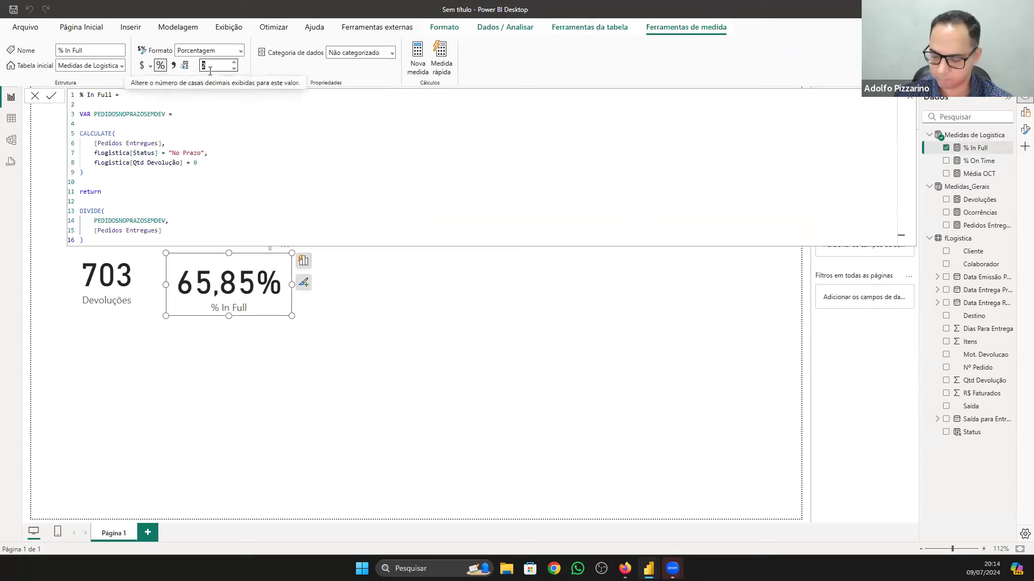
type("1")
key("Return")
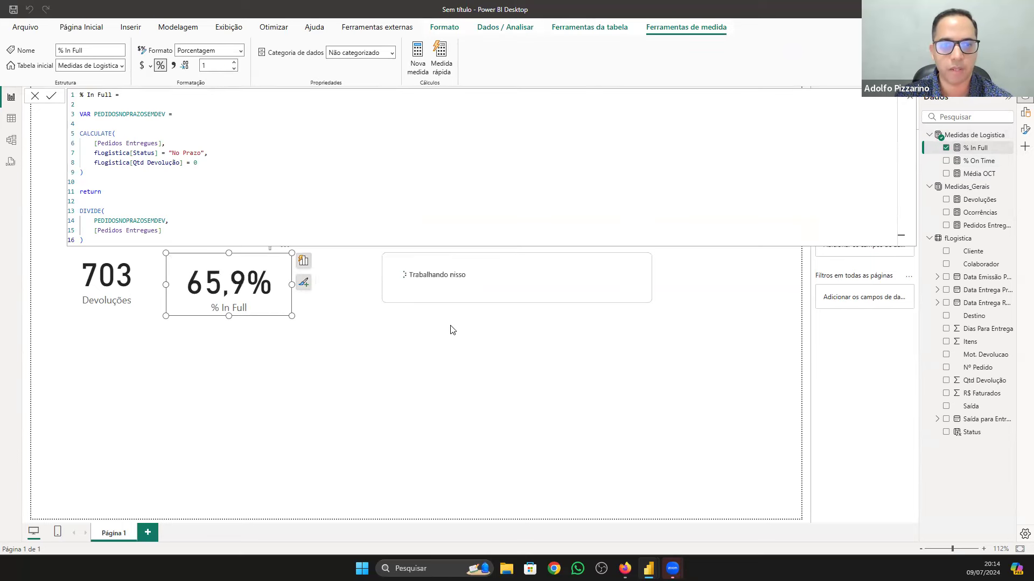
left_click(386, 416)
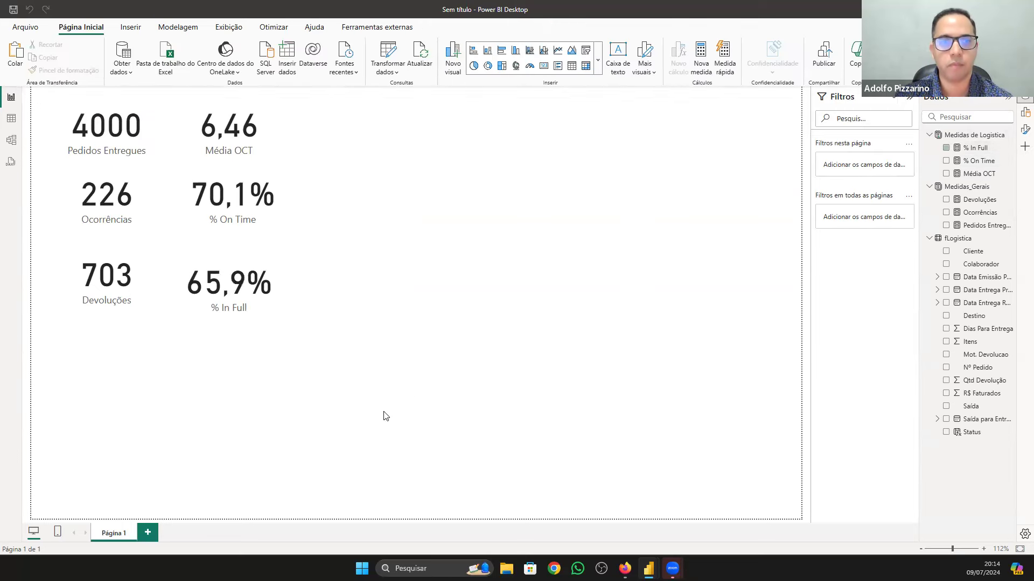
left_click(240, 297)
left_click(419, 278)
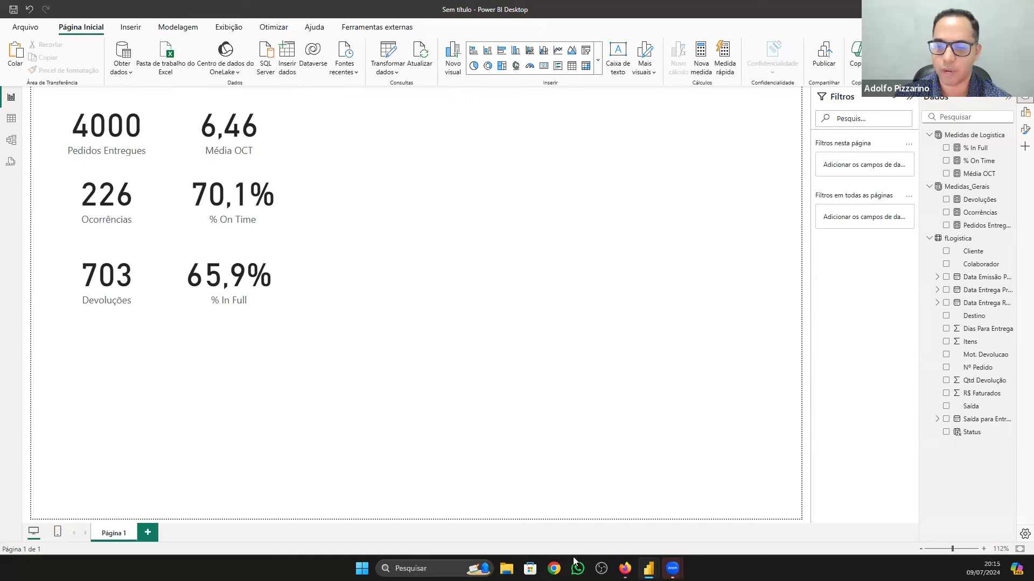
Step: Switch to the problem-statement PDF in Firefox and examine the OTIF calculation pages, highlighting the example OTIF formula
left_click(624, 569)
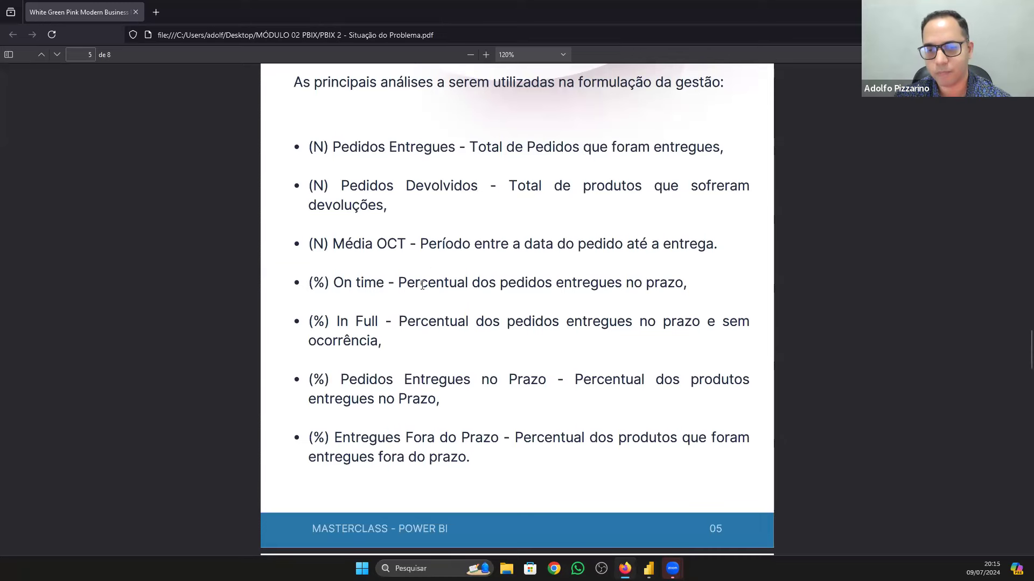
scroll(422, 285, "down", 3)
scroll(423, 285, "down", 5)
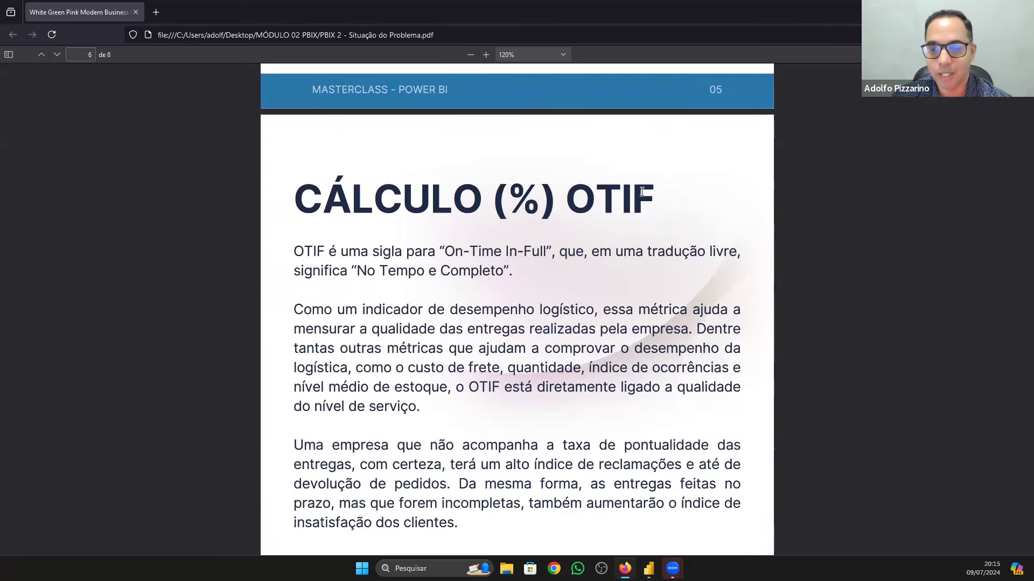
scroll(665, 232, "down", 8)
scroll(662, 230, "down", 10)
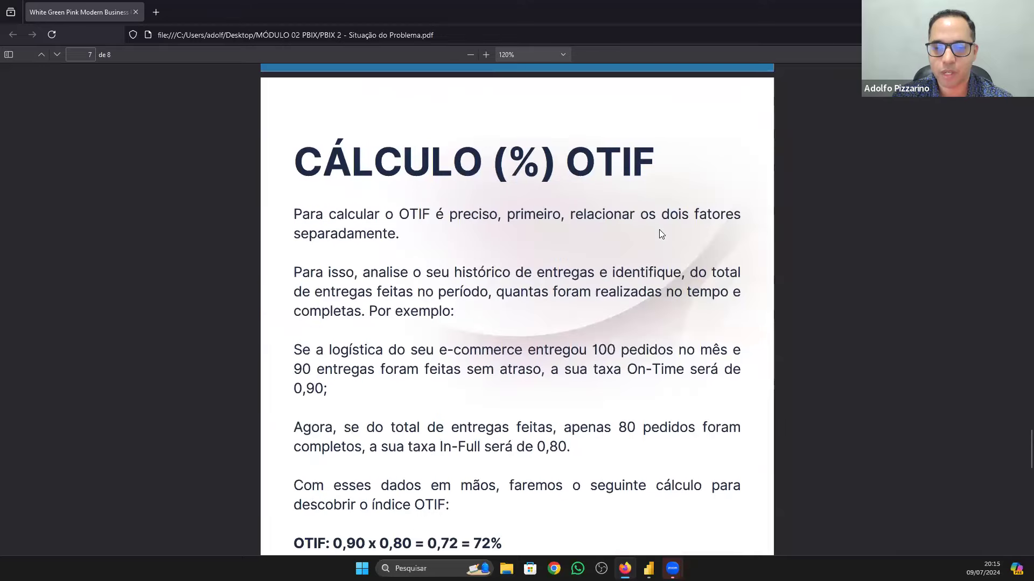
left_click_drag(294, 268, 522, 272)
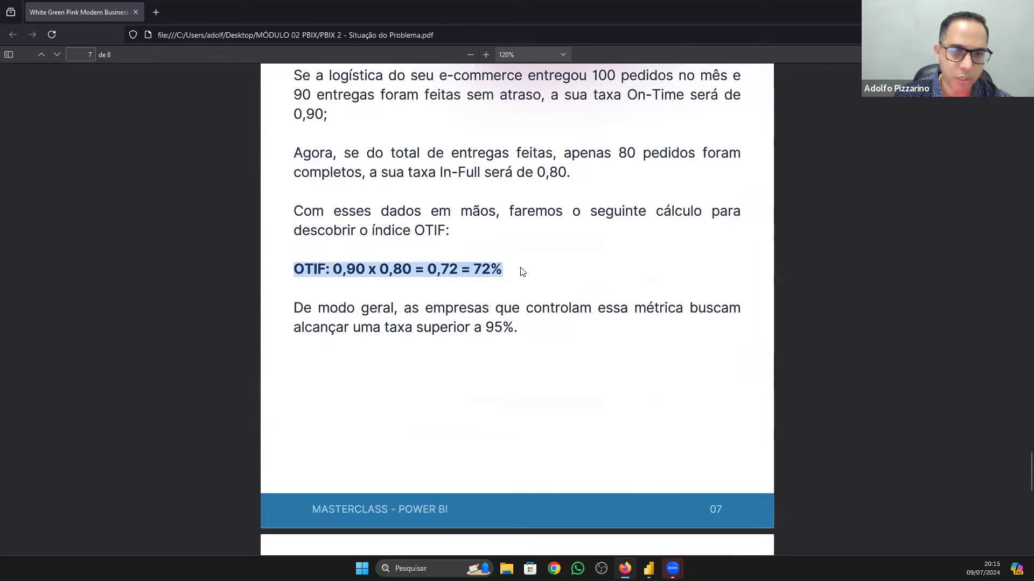
scroll(385, 289, "up", 3)
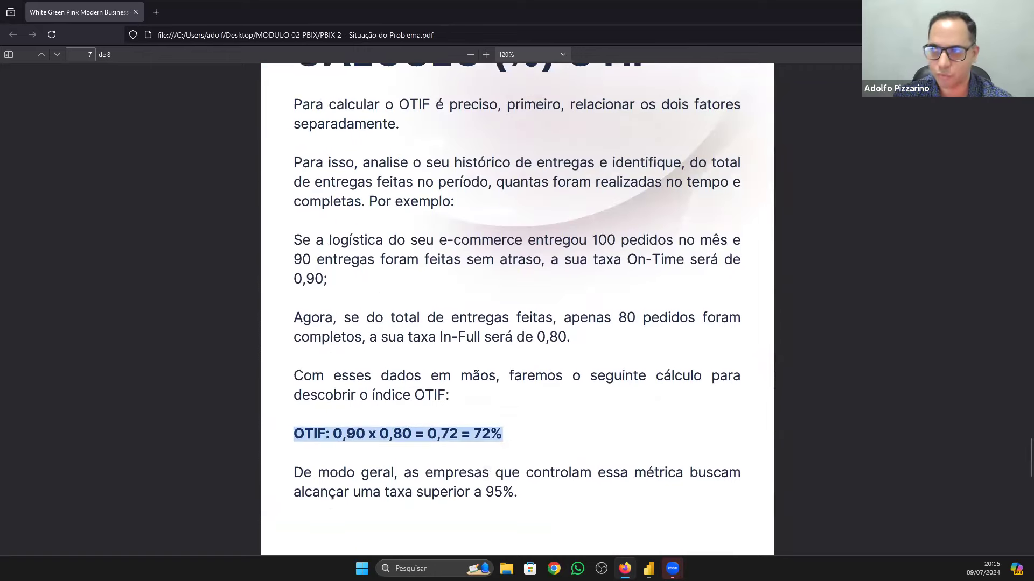
Step: Return to Power BI and create a new measure named % Otif in the Medidas de Logistica table
key("alt+Tab")
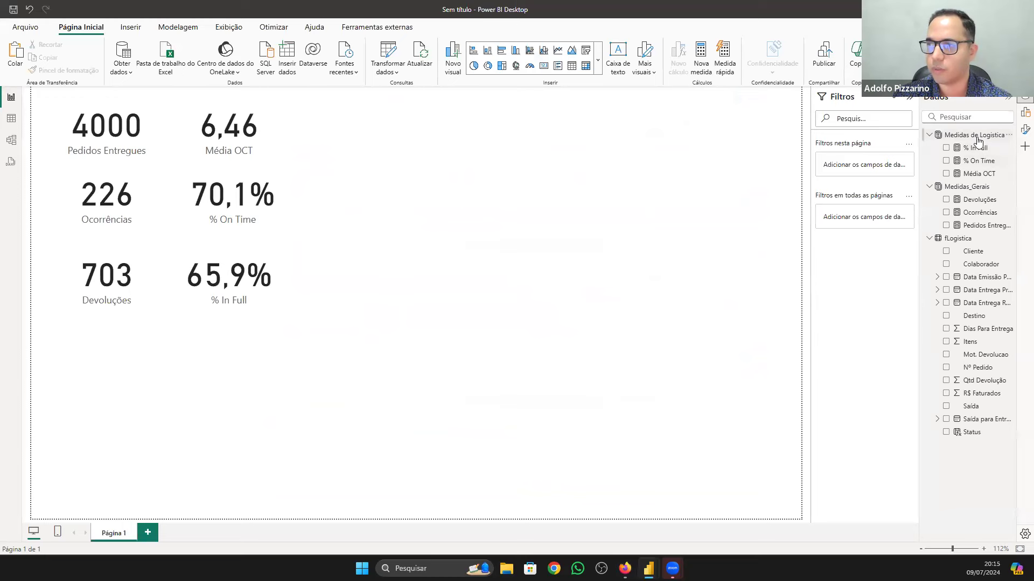
left_click(958, 138)
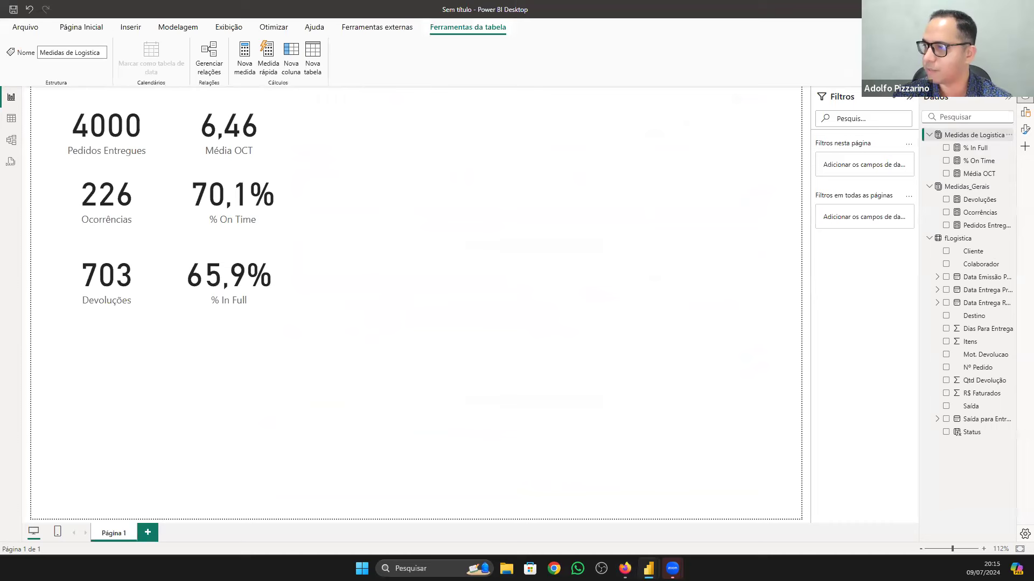
right_click(968, 139)
left_click(895, 156)
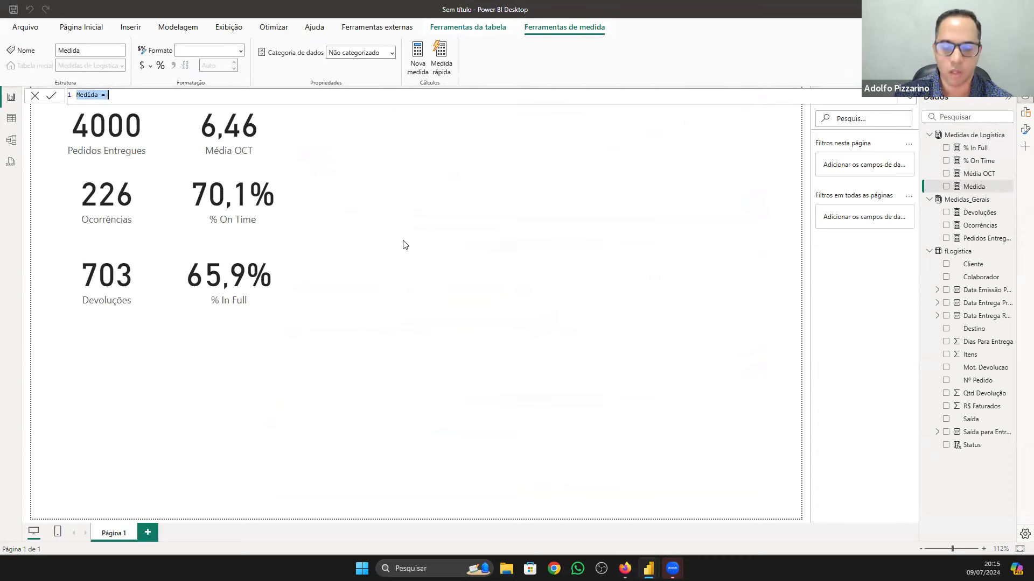
type("%")
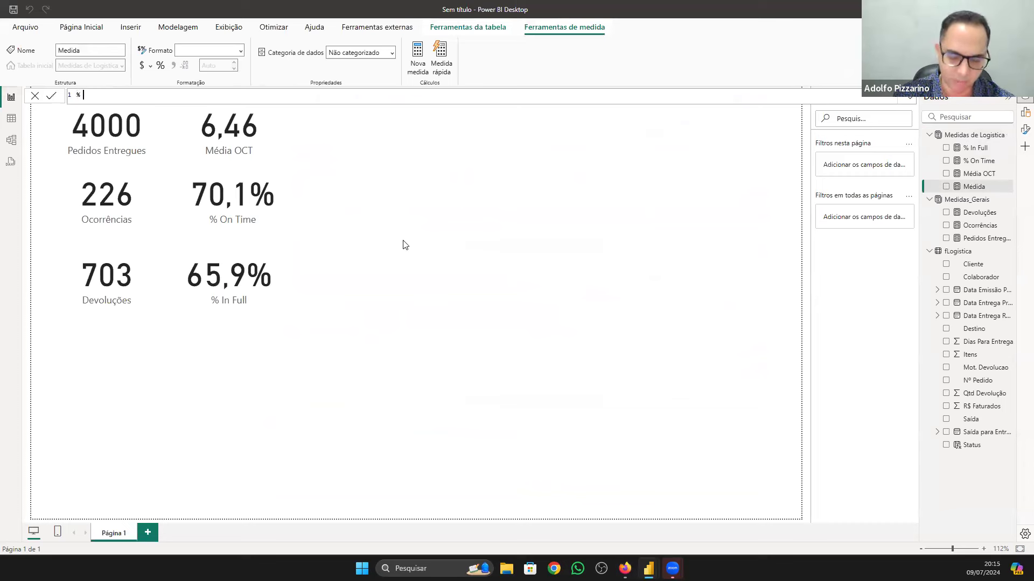
type(" Otif")
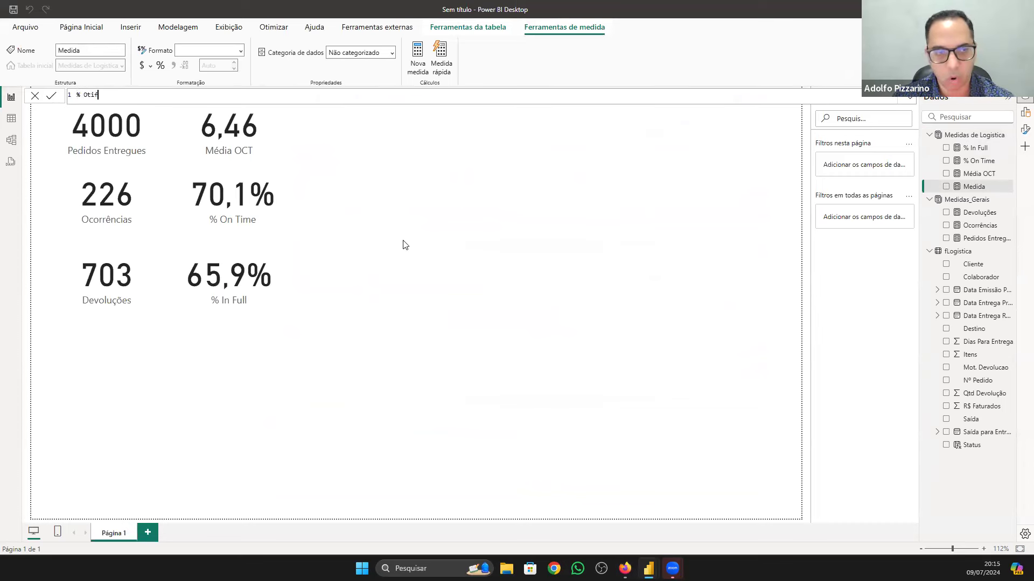
type(" = ")
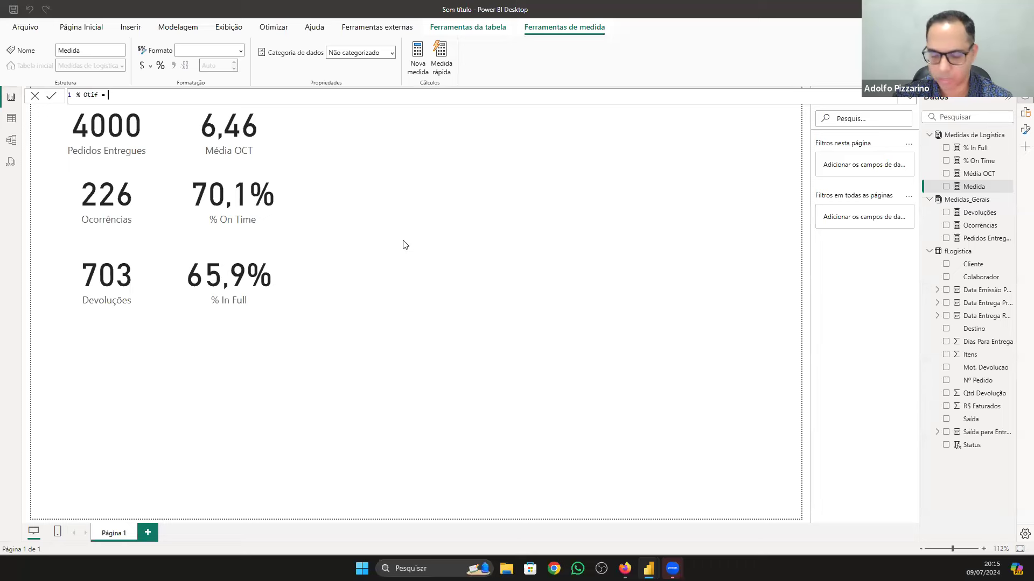
Step: Enter the [% On Time] measure as the first factor of the % Otif formula
type("ont")
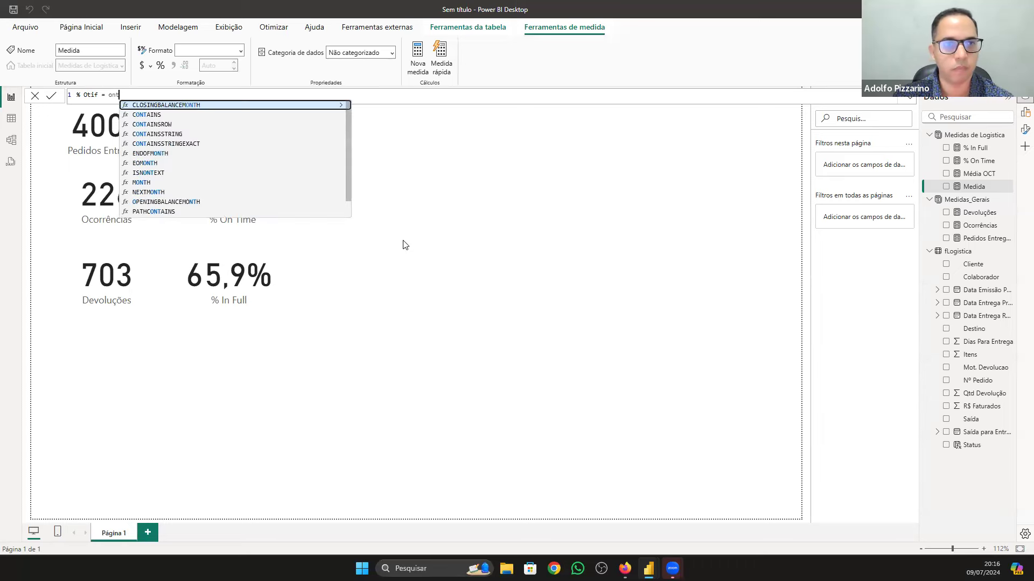
key("BackSpace")
key("BackSpace")
key("BackSpace")
type("ojn ti")
key("BackSpace")
key("BackSpace")
key("BackSpace")
key("BackSpace")
key("BackSpace")
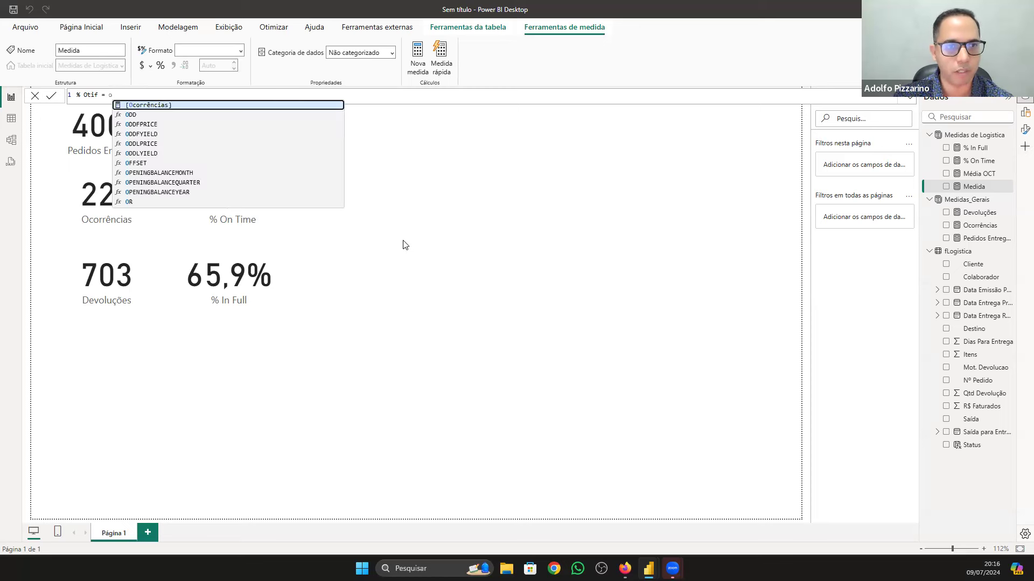
type("n t")
key("Tab")
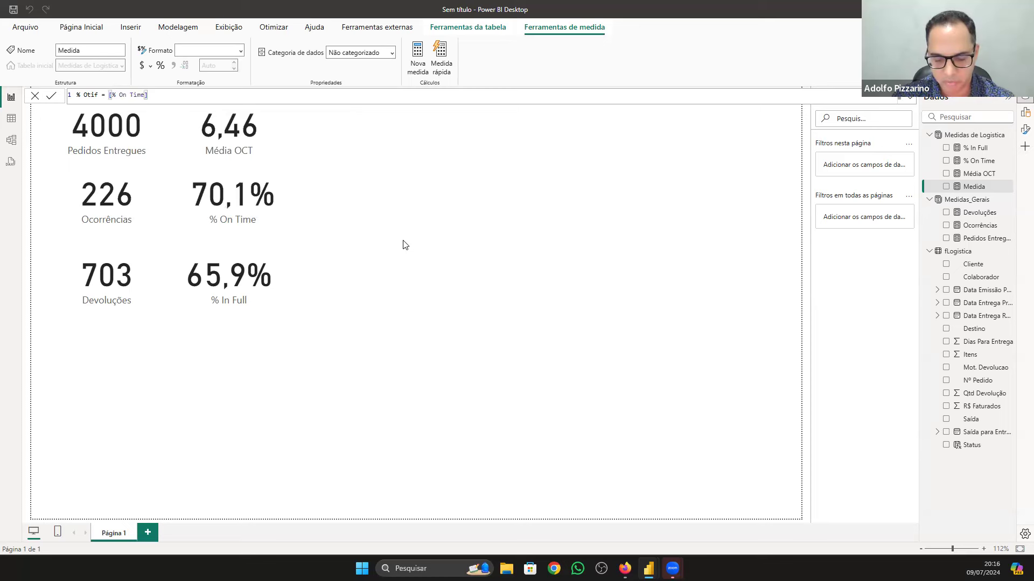
Step: Complete the % Otif measure as [% On Time]*[% In Full] and format it as a percentage
type("*")
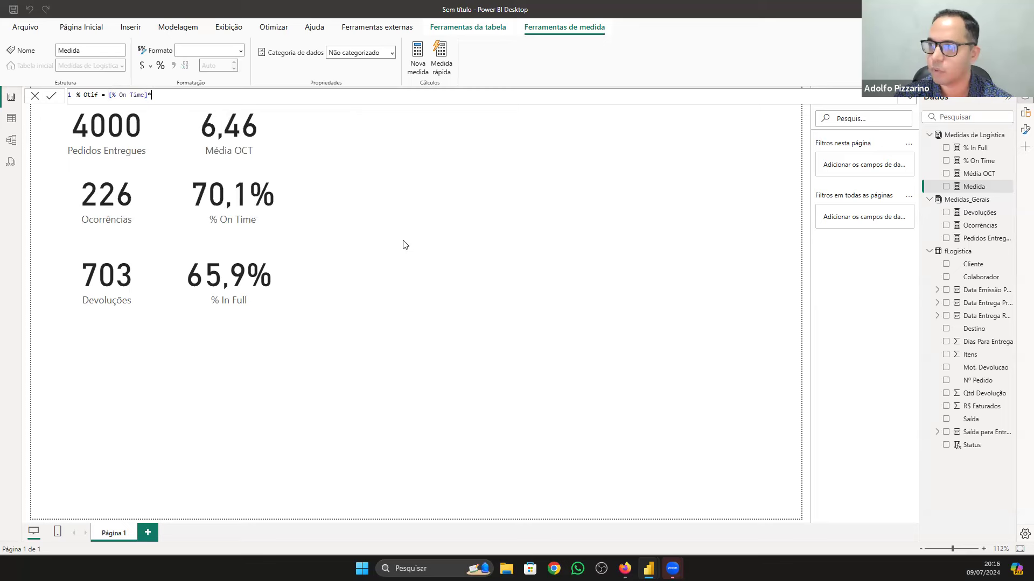
type("in")
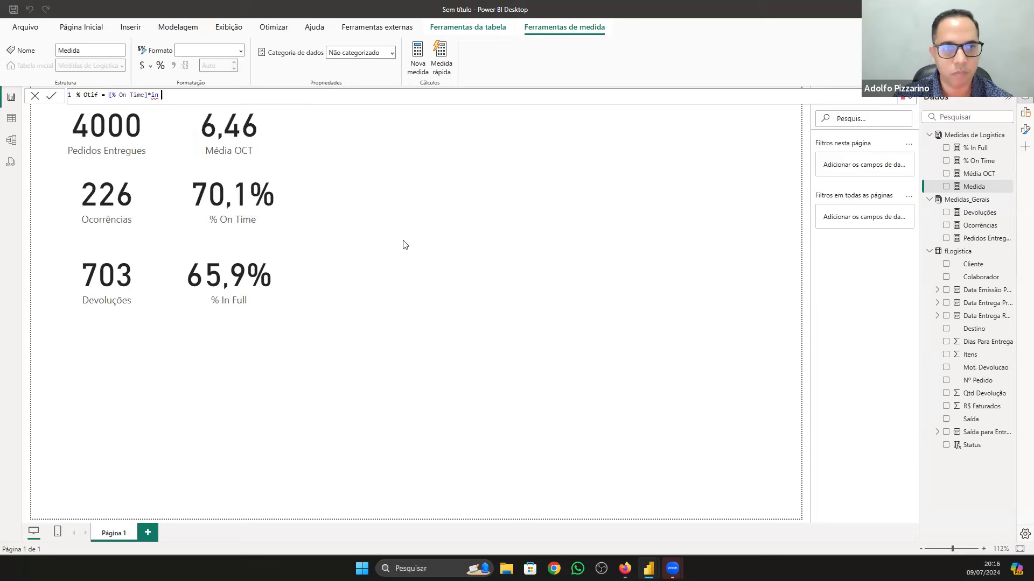
type(" fu")
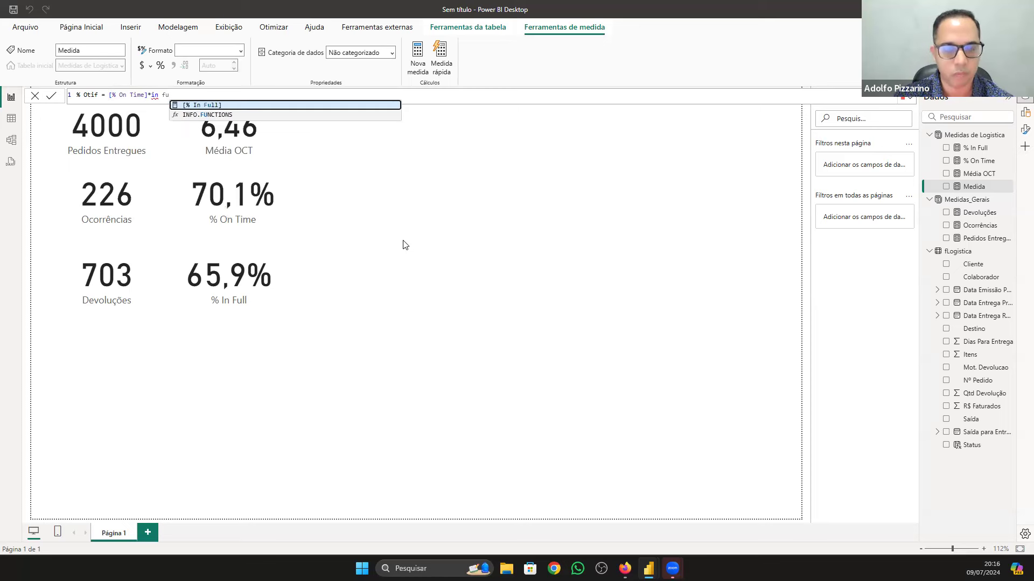
key("Tab")
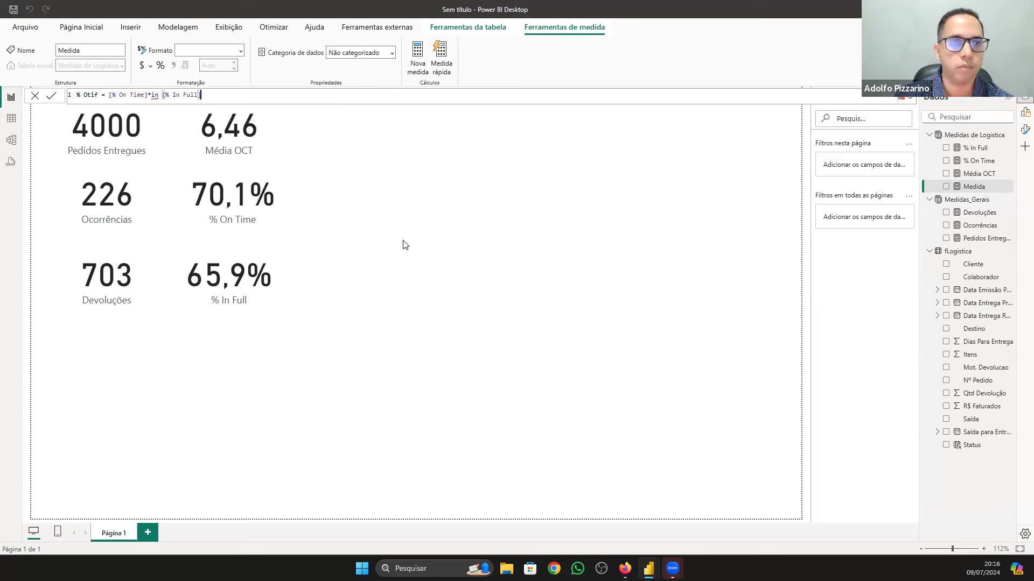
key("Left")
key("Left")
key("Left")
key("Left")
key("Left")
key("Left")
key("Left")
key("Left")
key("Left")
key("Left")
key("Left")
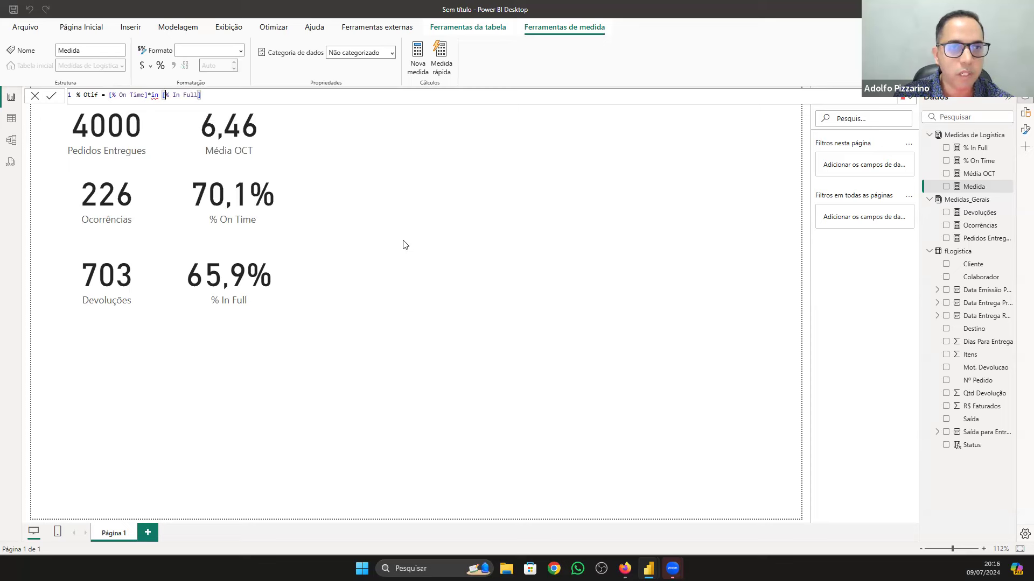
key("BackSpace")
key("BackSpace")
key("BackSpace")
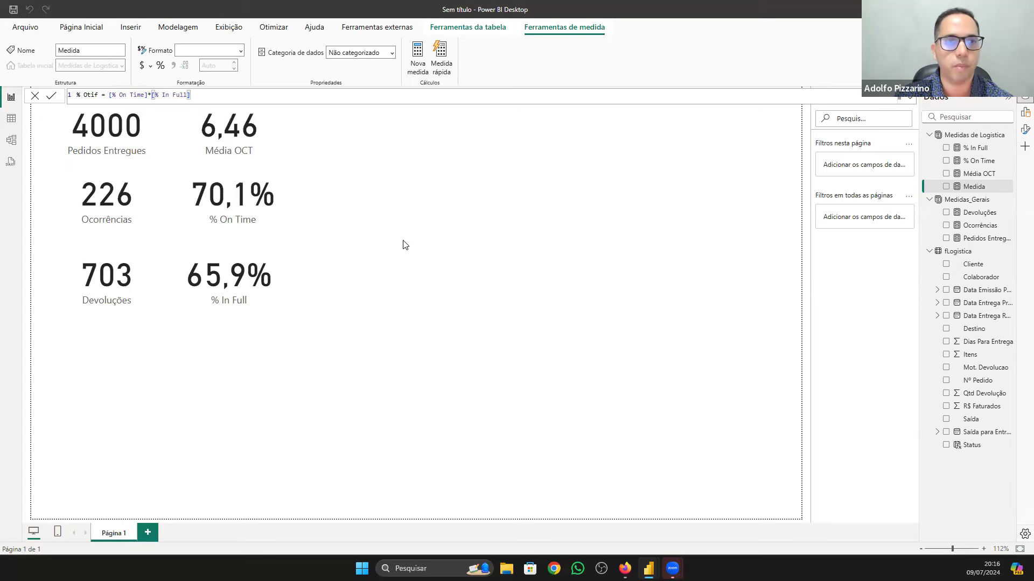
key("End")
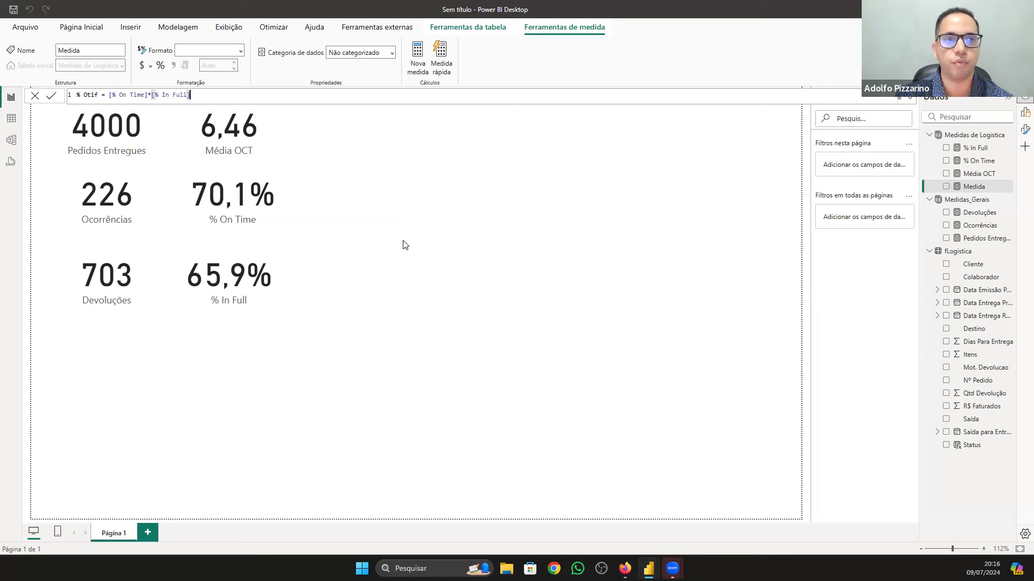
key("Return")
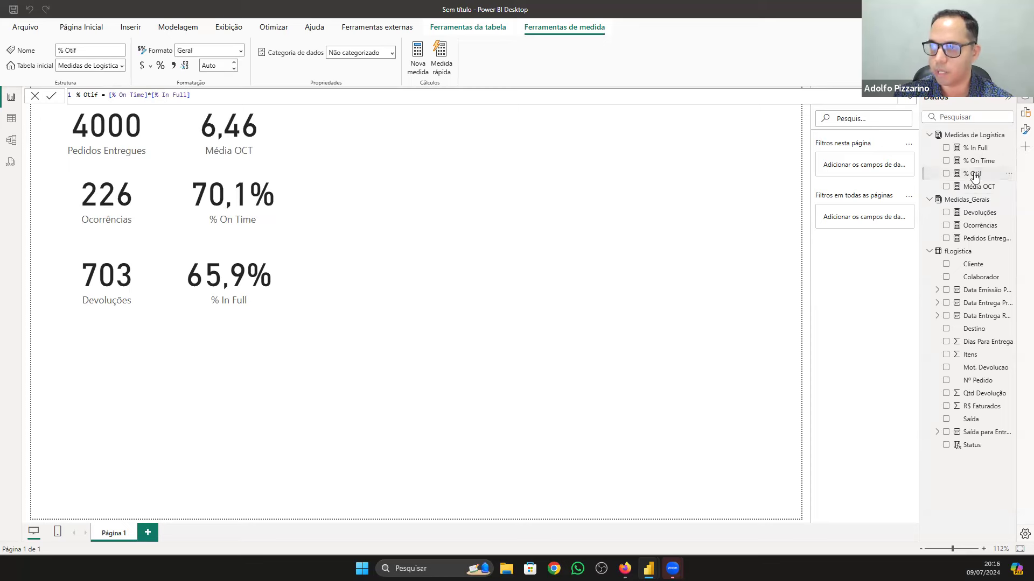
left_click(161, 65)
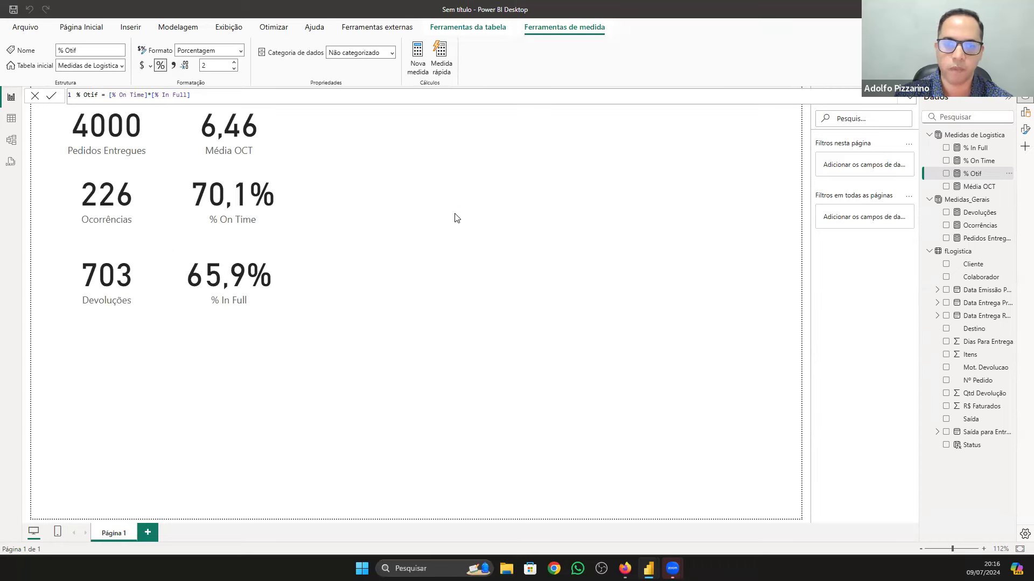
Step: Duplicate the % In Full card, place the copy beside the Média OCT card, and replace its field with % Otif
left_click(239, 296)
left_click(238, 295)
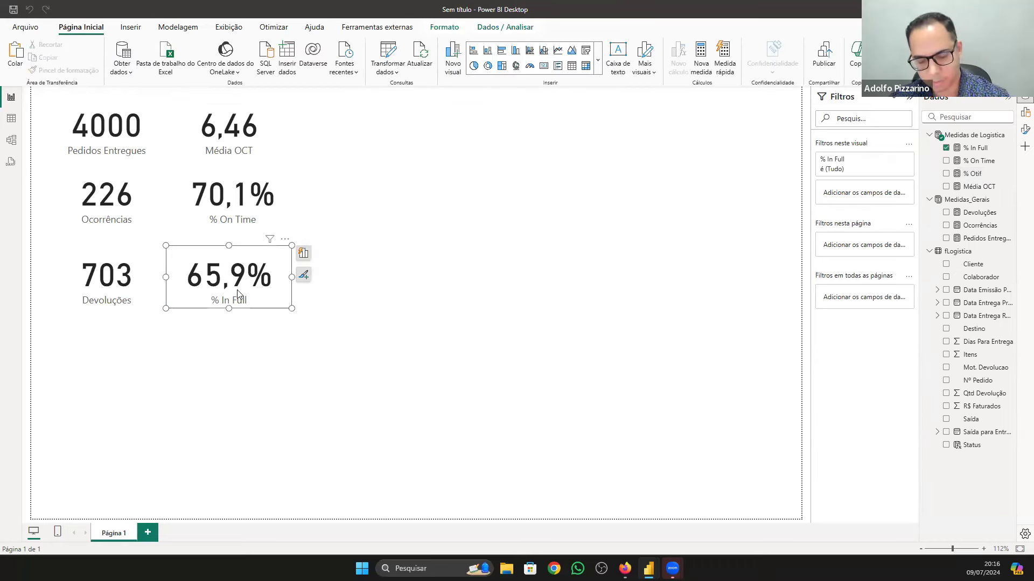
key("ctrl+c")
key("ctrl+v")
left_click_drag(413, 165, 370, 140)
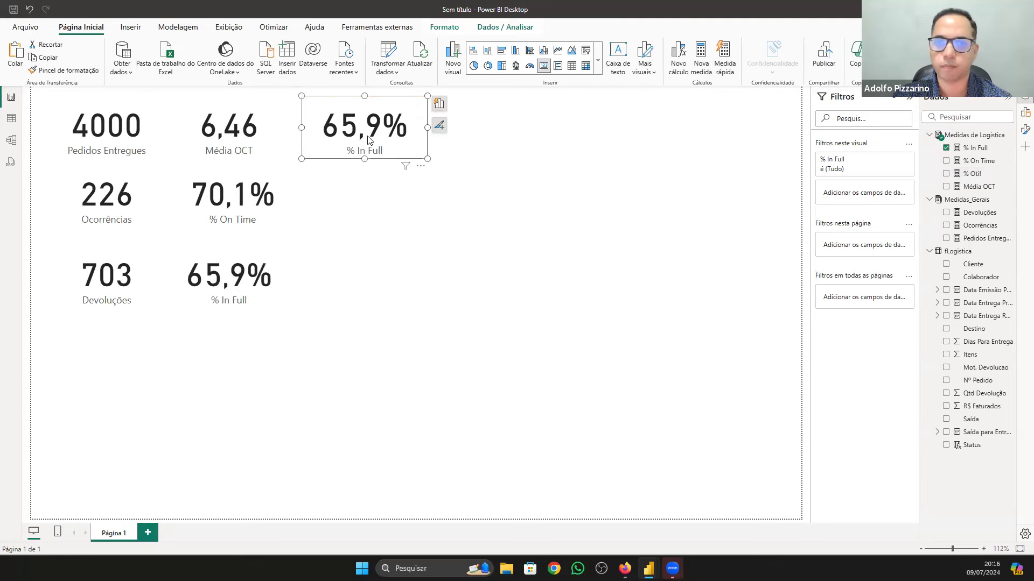
left_click(439, 103)
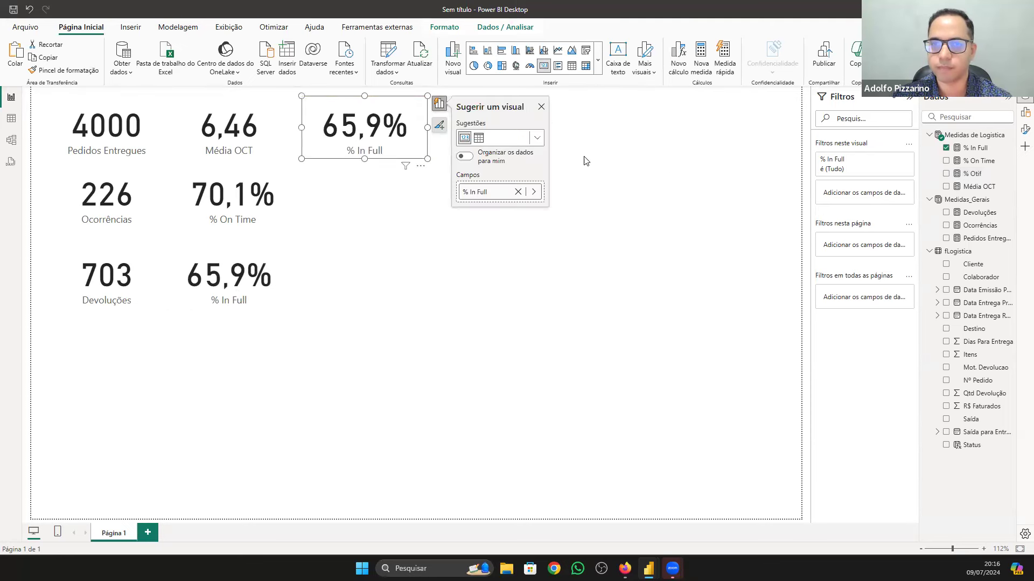
left_click(535, 191)
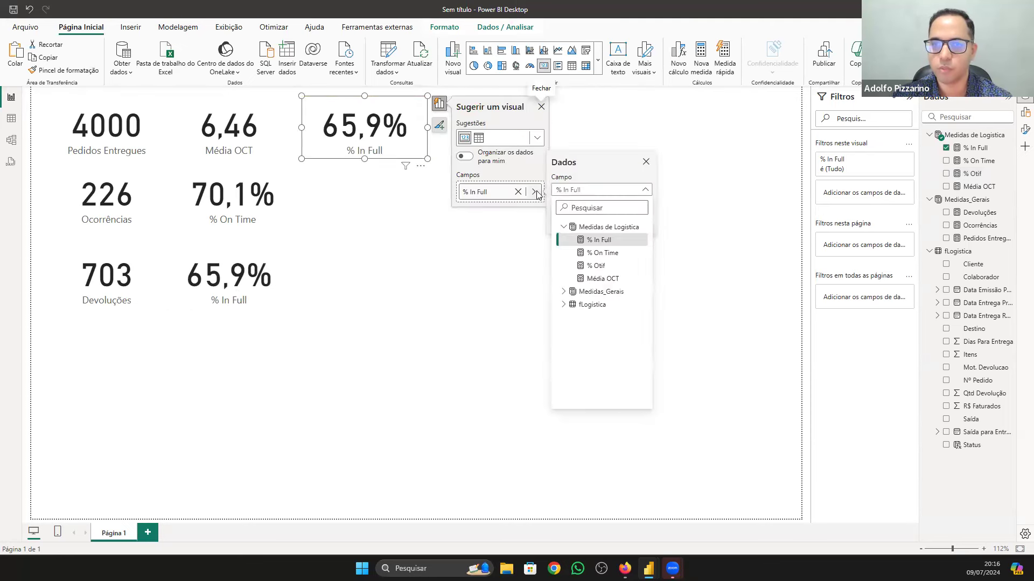
left_click(619, 266)
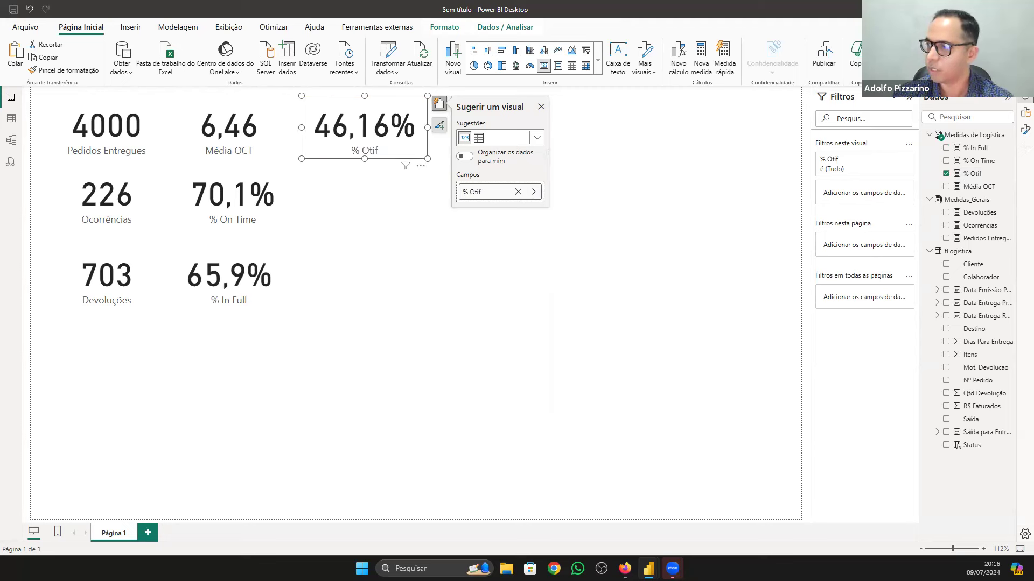
left_click(621, 189)
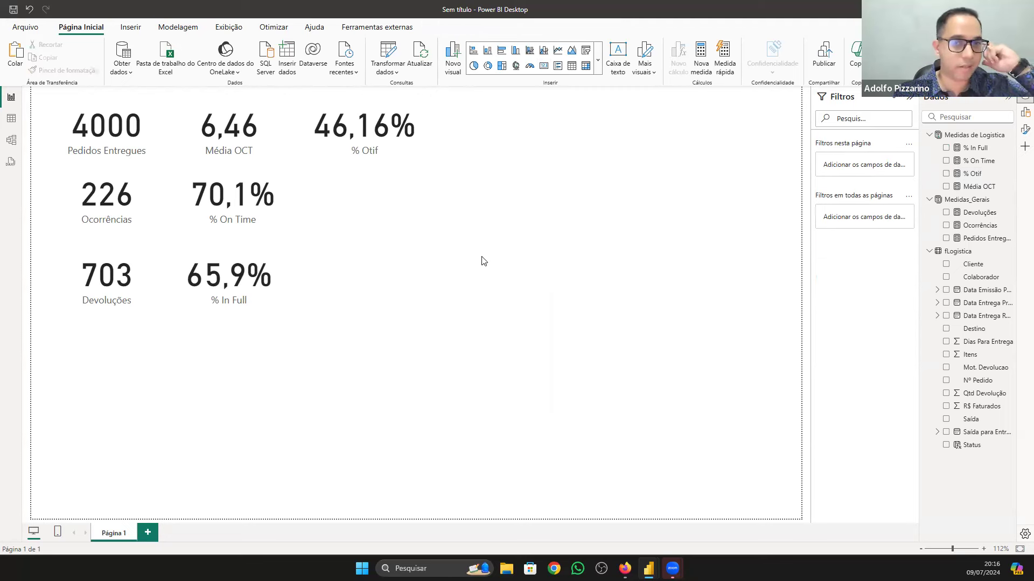
Step: Set the % Otif measure to 1 decimal place
left_click(402, 155)
left_click(972, 174)
left_click(214, 65)
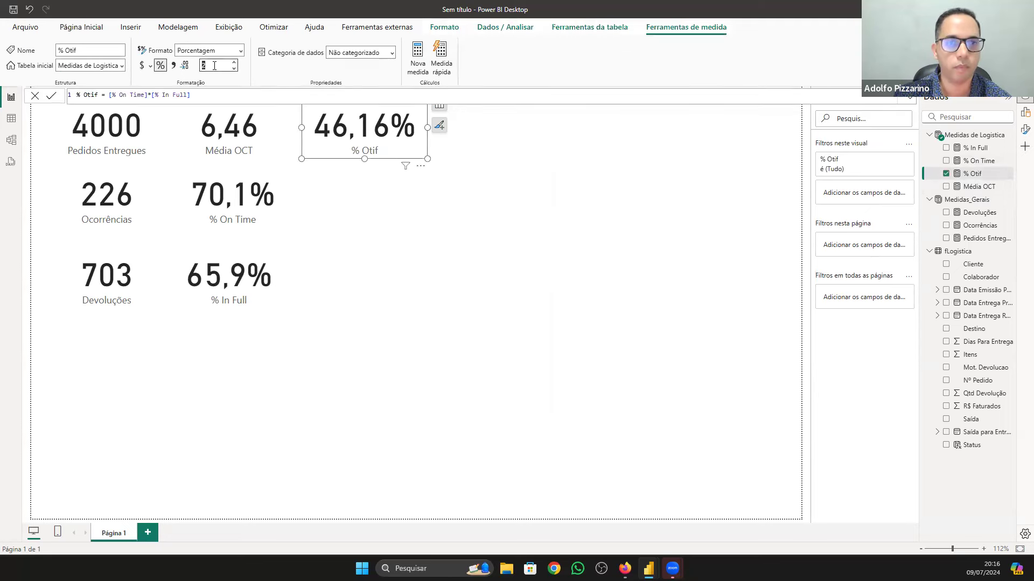
type("1")
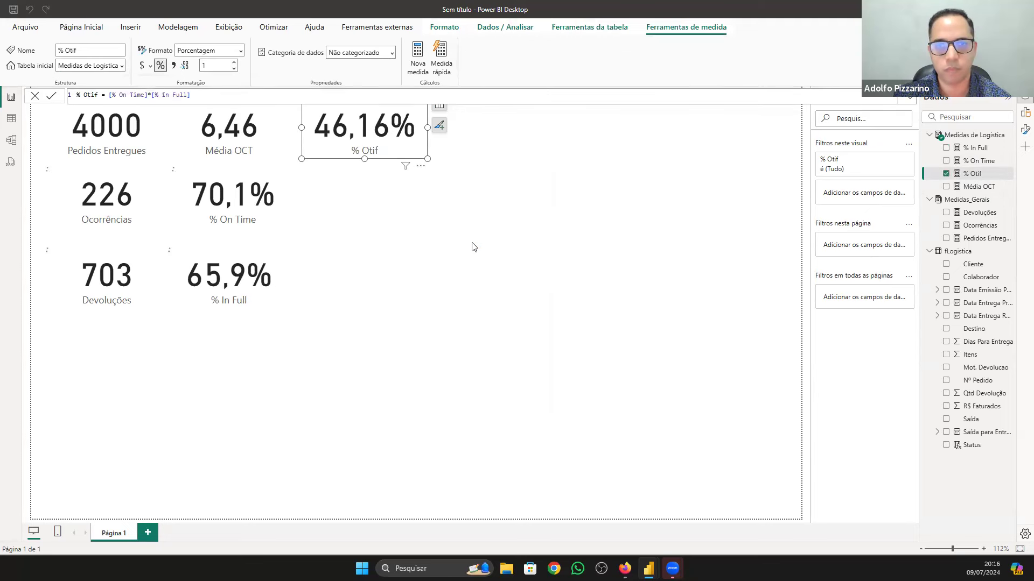
key("Return")
left_click(488, 232)
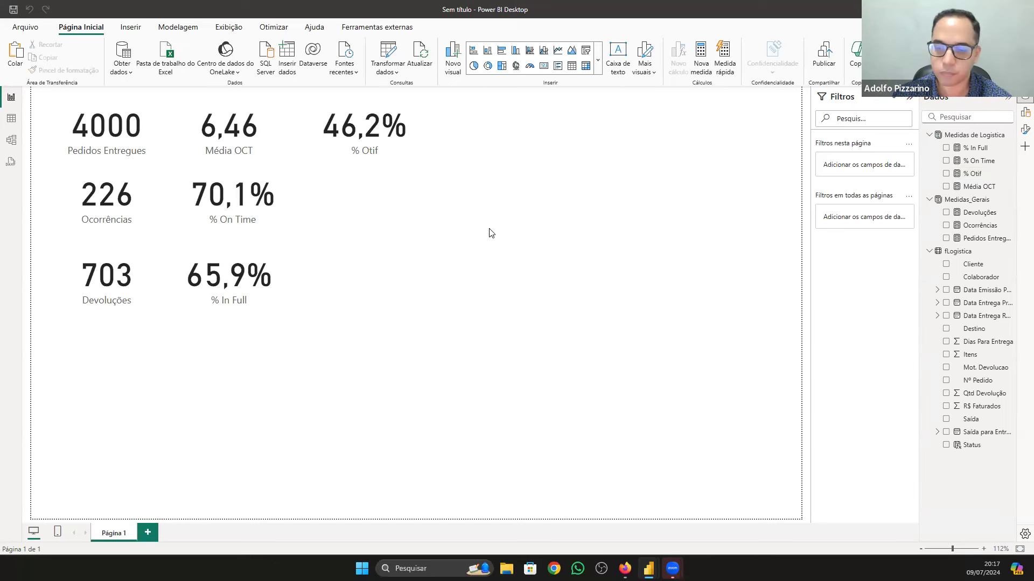
Step: Switch to the problem-statement PDF in Firefox, read the OTIF target guidance below the example formula, and return to Power BI
key("alt+Tab")
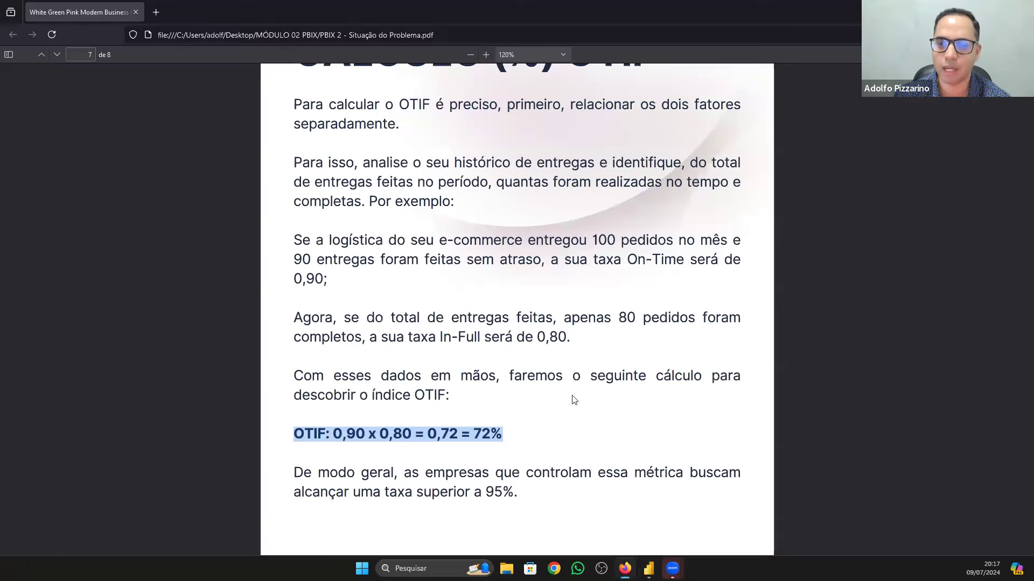
scroll(481, 472, "down", 3)
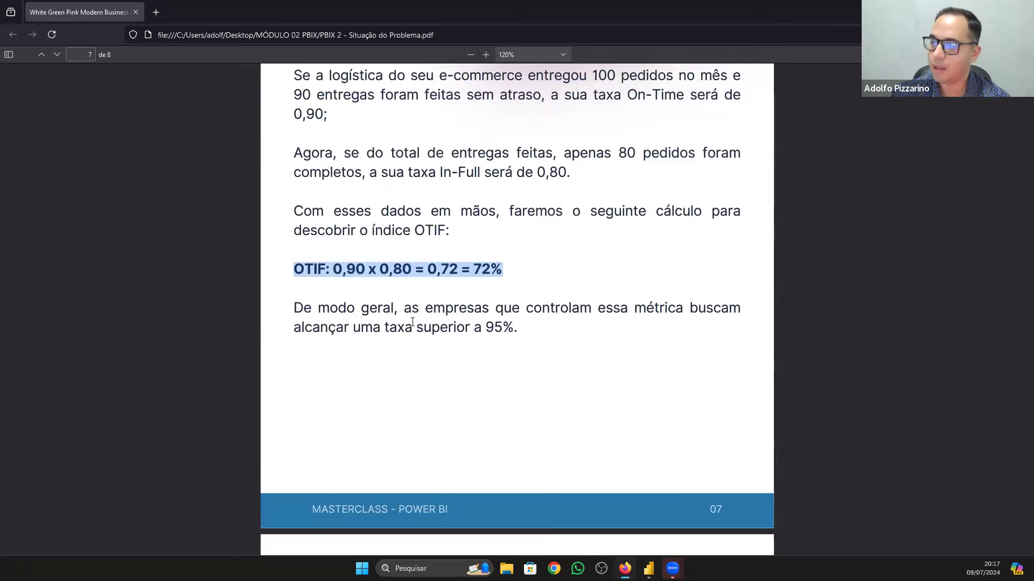
key("alt+Tab")
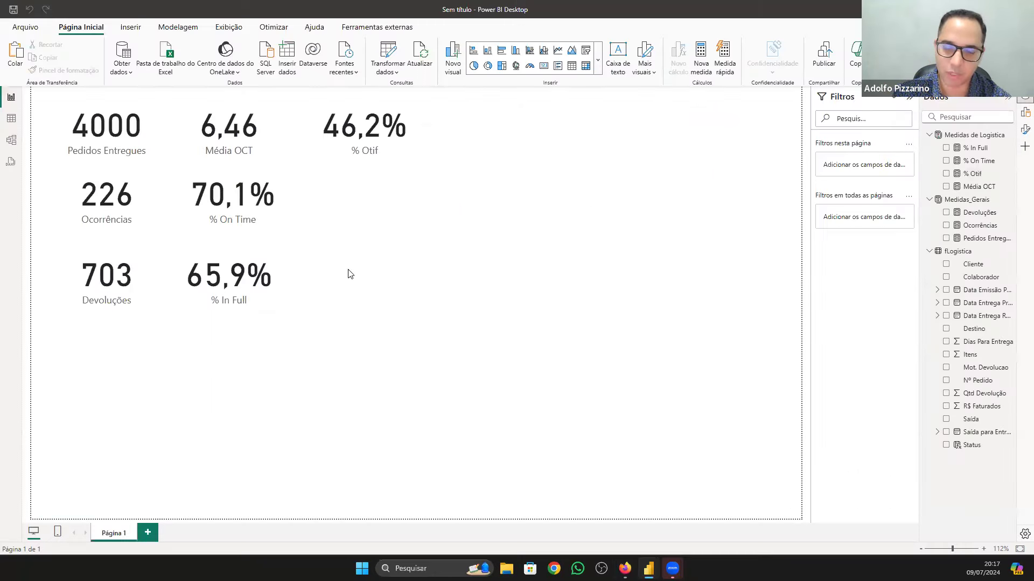
Step: Examine the Qtd Devolução column in the fLogistica table data, and return to the report page
left_click(11, 118)
left_click(943, 251)
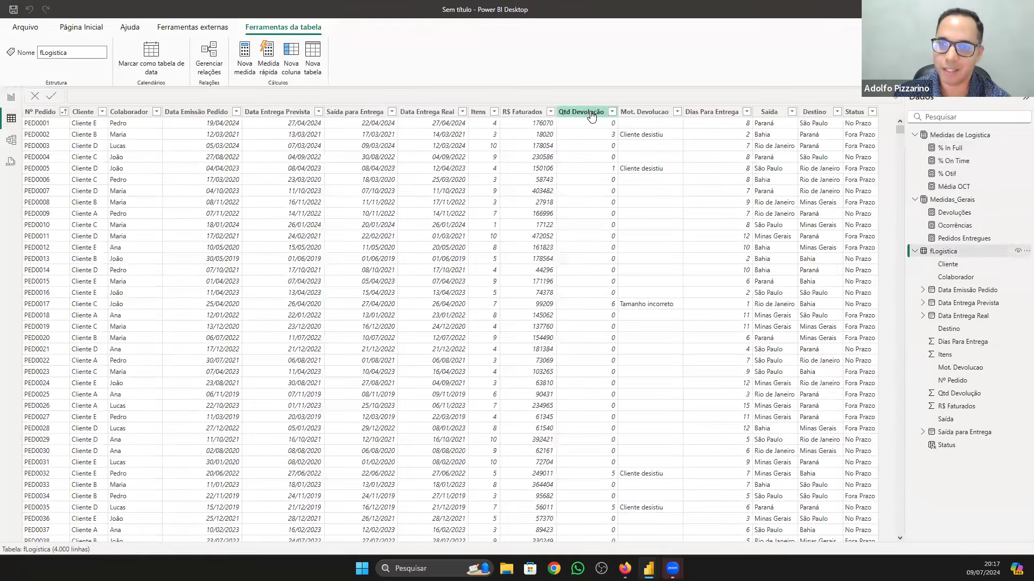
left_click(591, 114)
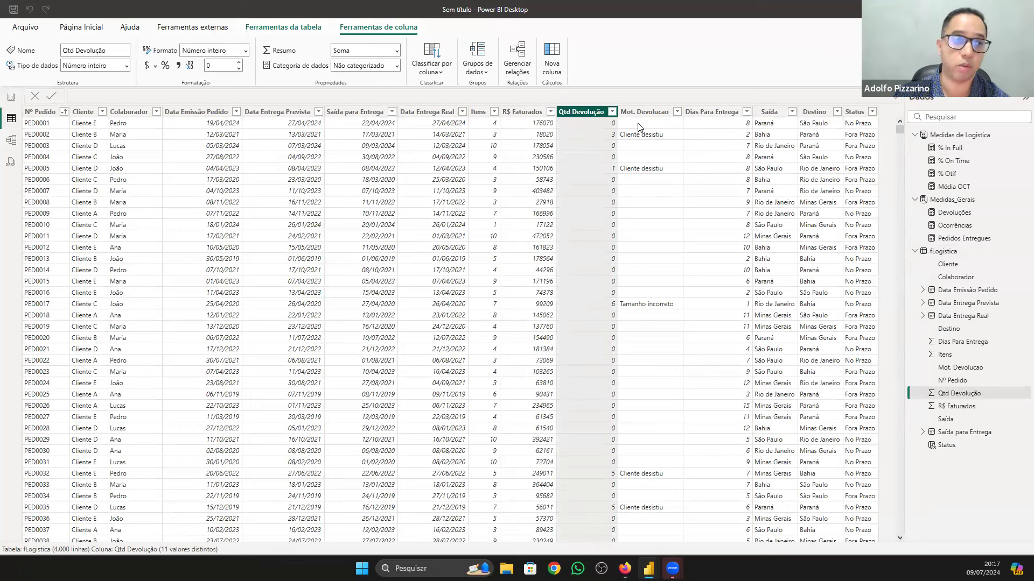
left_click(11, 97)
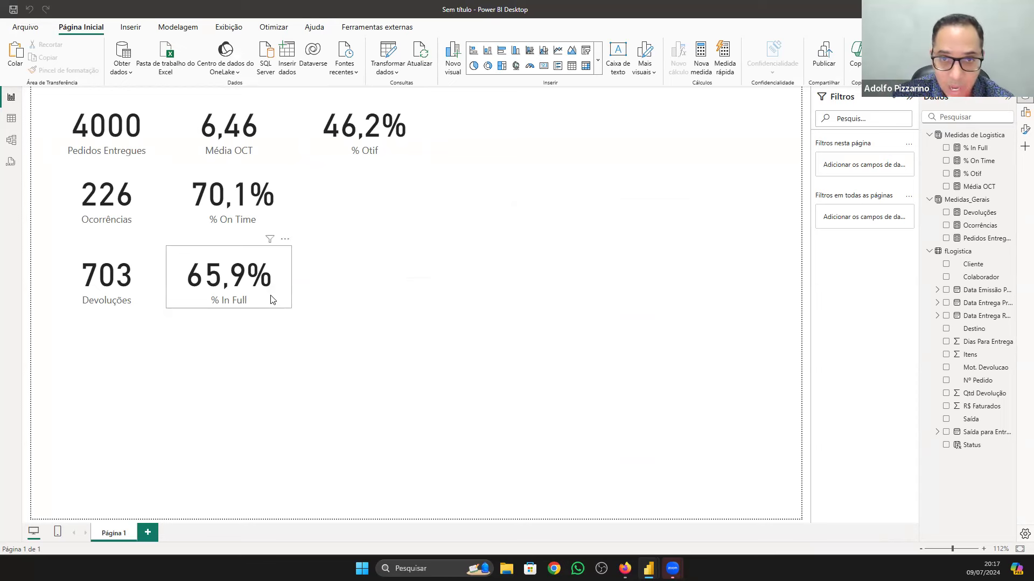
Step: Filter the fLogistica table's Mot. Devolucao column to exclude blank values and look through the remaining rows
left_click(12, 119)
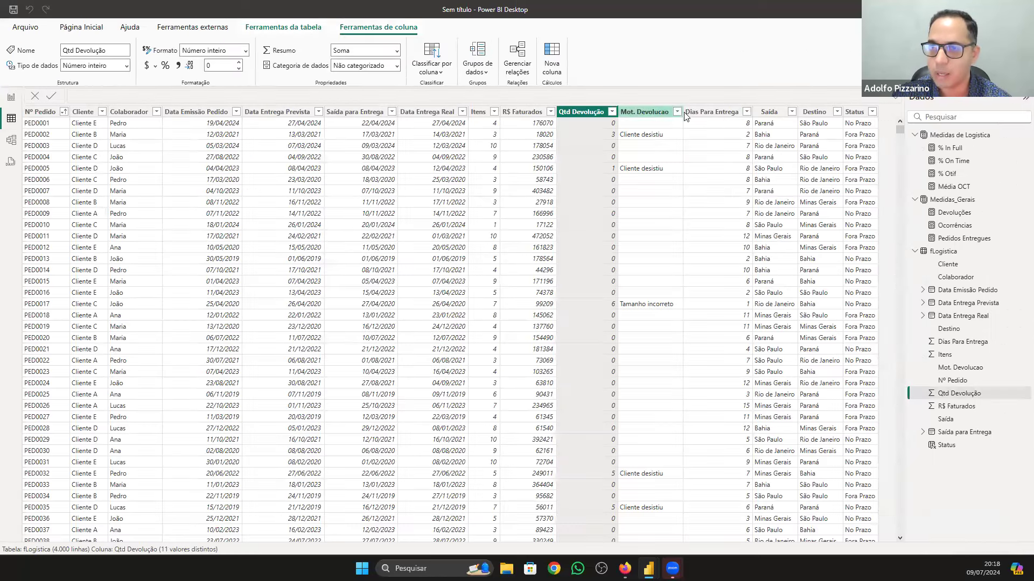
left_click(666, 112)
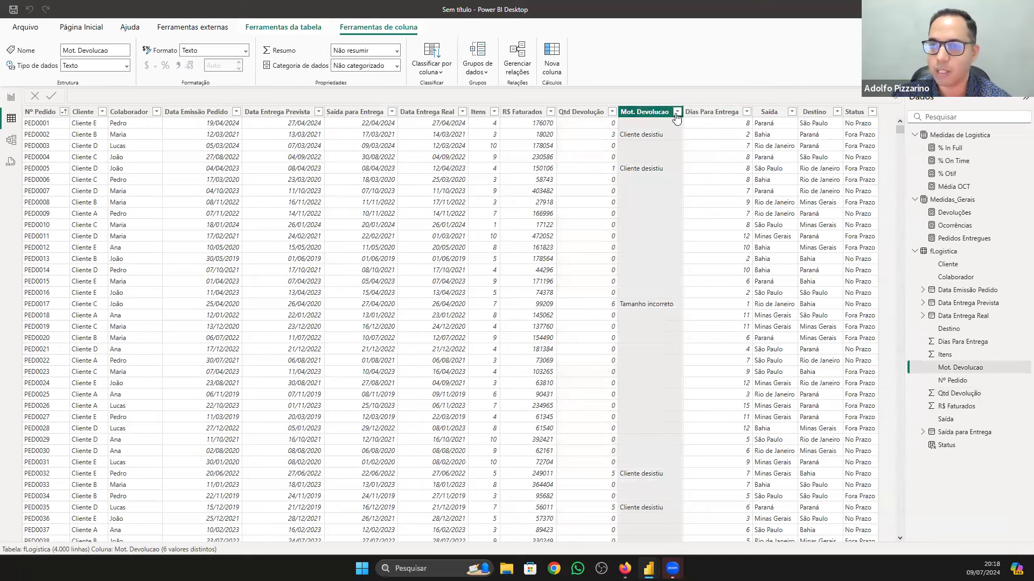
left_click(676, 112)
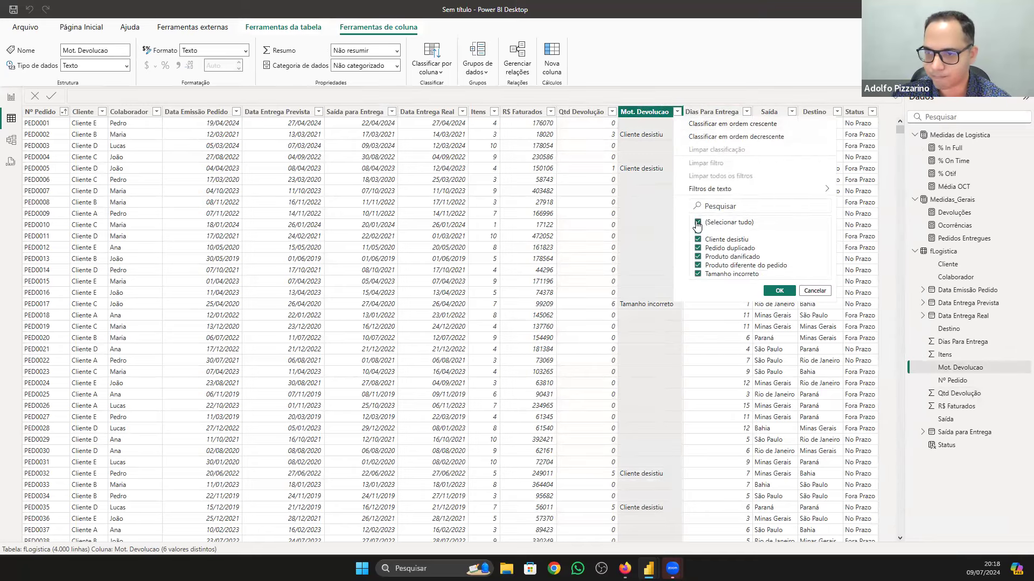
left_click(698, 232)
left_click(779, 291)
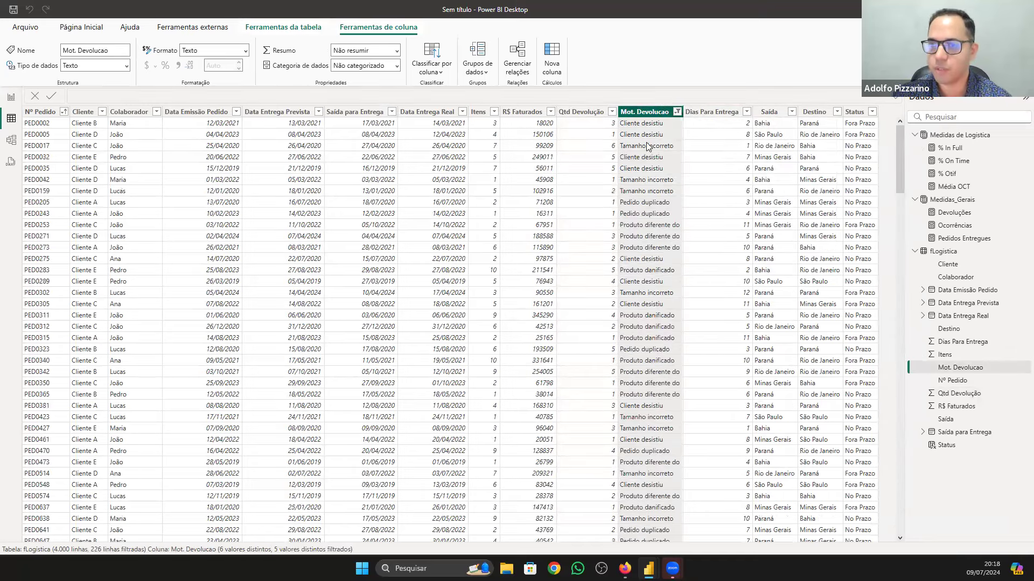
scroll(671, 365, "down", 14)
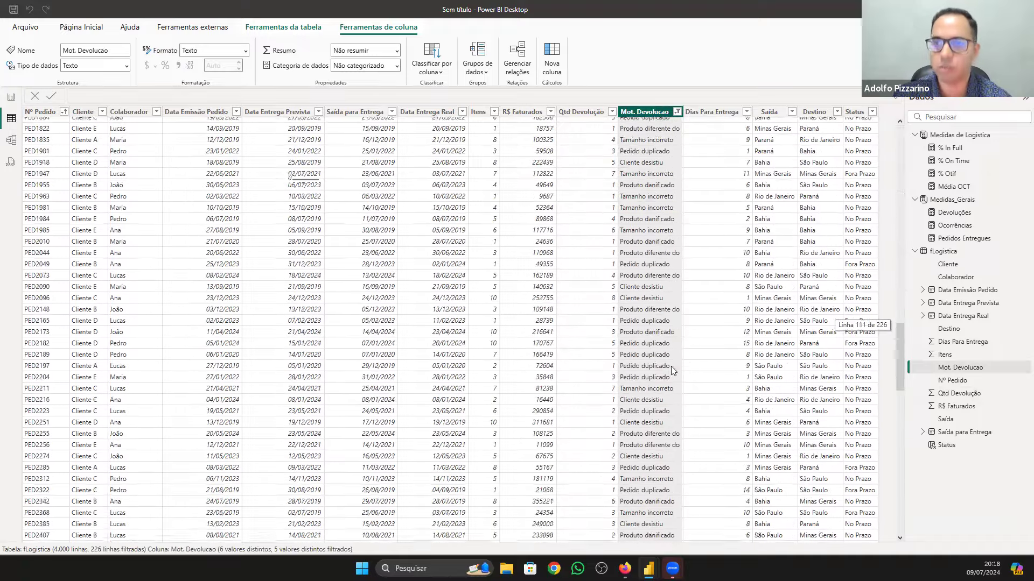
scroll(671, 366, "up", 20)
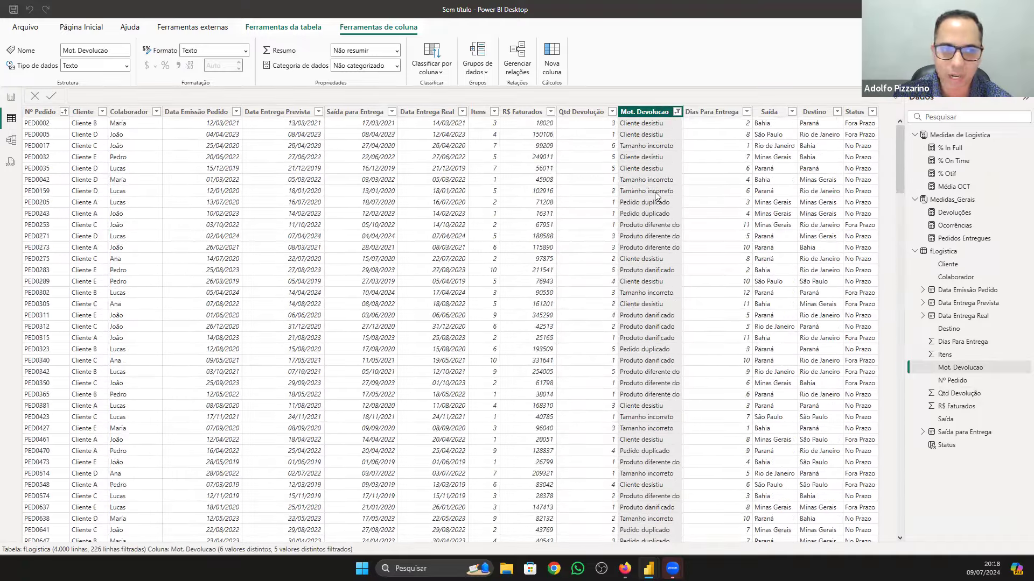
Step: Examine the Colaborador and Mot. Devolucao columns in the filtered fLogistica rows
left_click(90, 112)
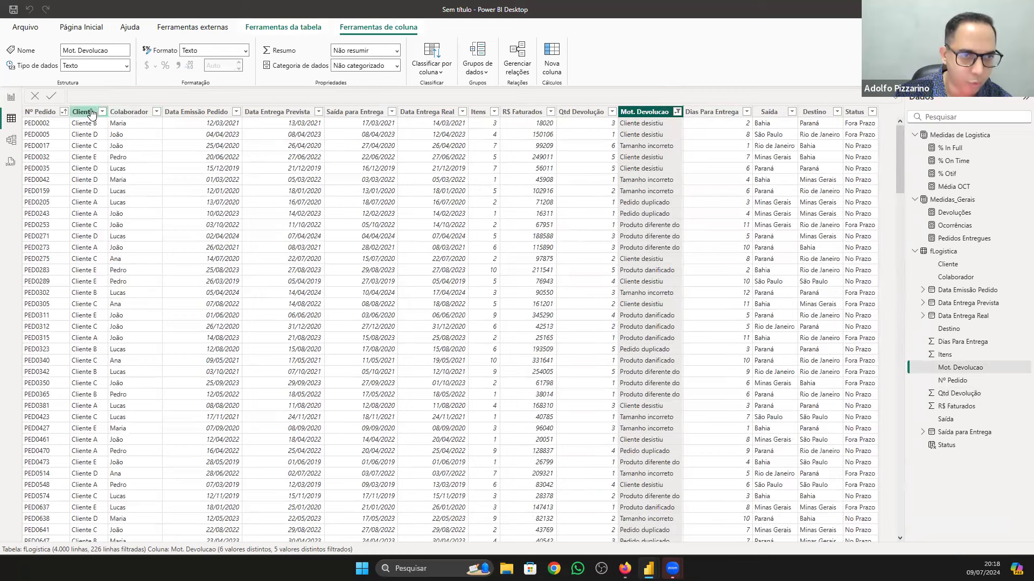
left_click(121, 112)
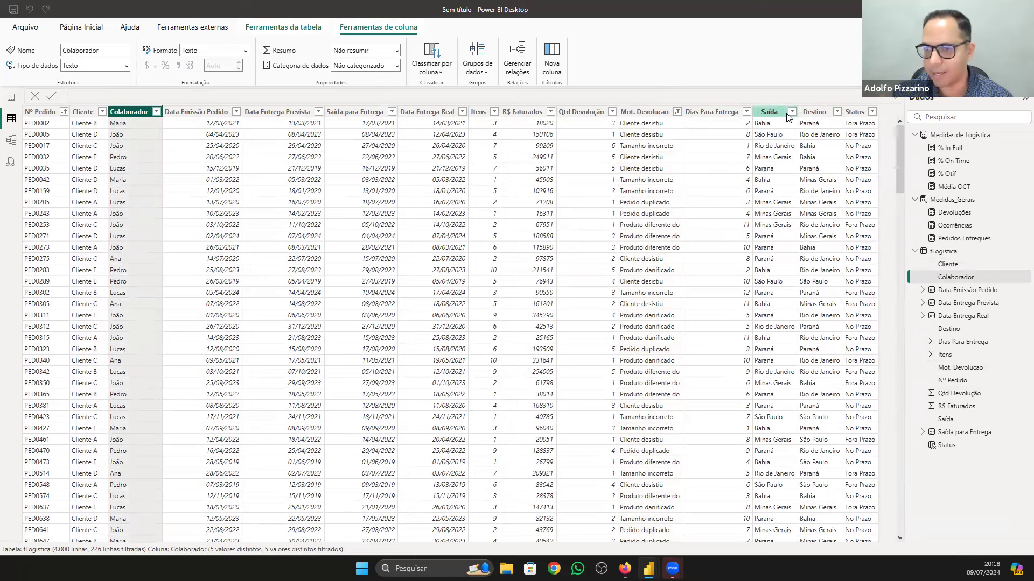
left_click(666, 329)
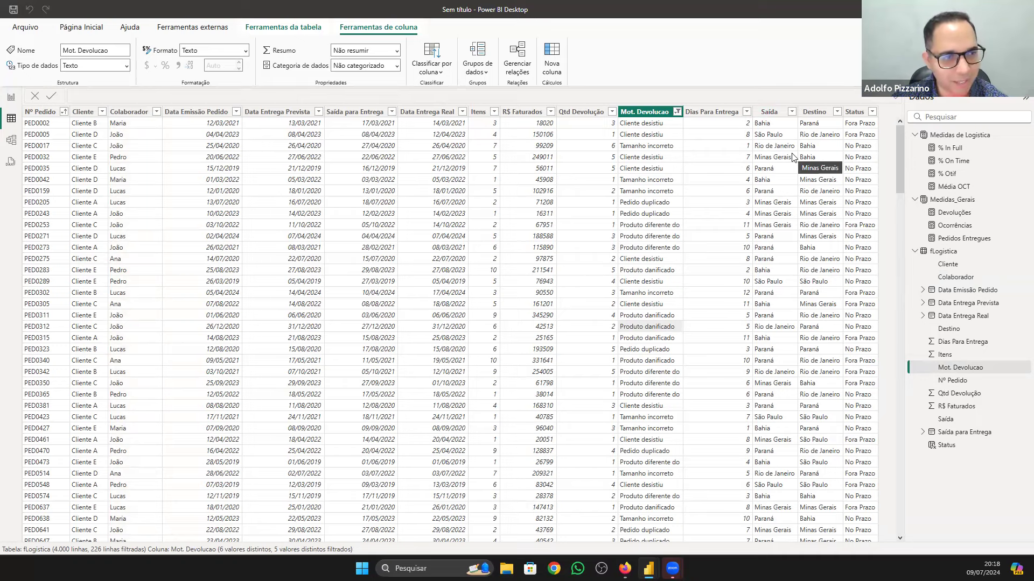
Step: Return to the report page and switch to the PBIX 2 - Logística file to examine its OTIF, On Time and In Full visuals
left_click(13, 97)
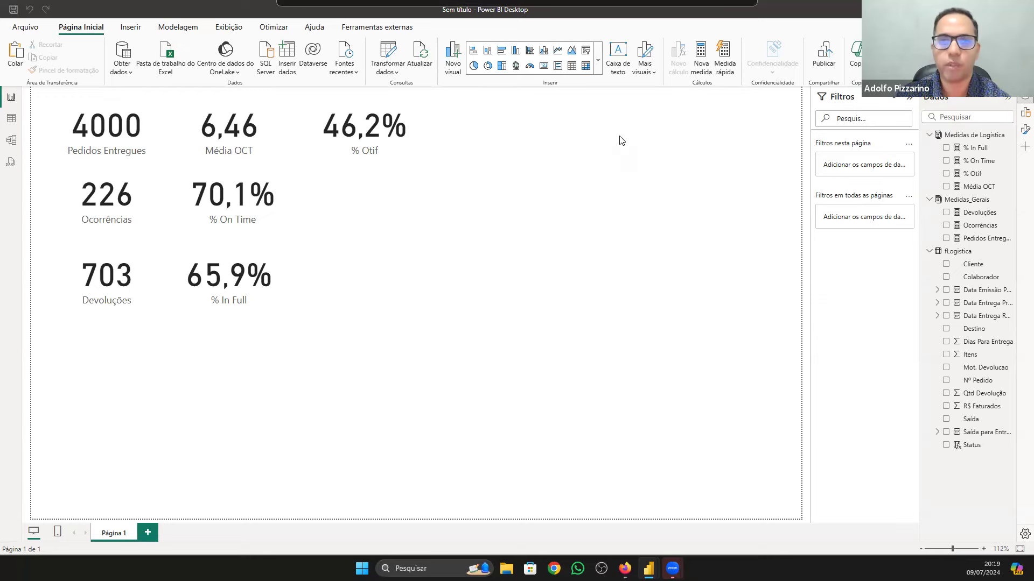
key("alt+Tab")
left_click(807, 131)
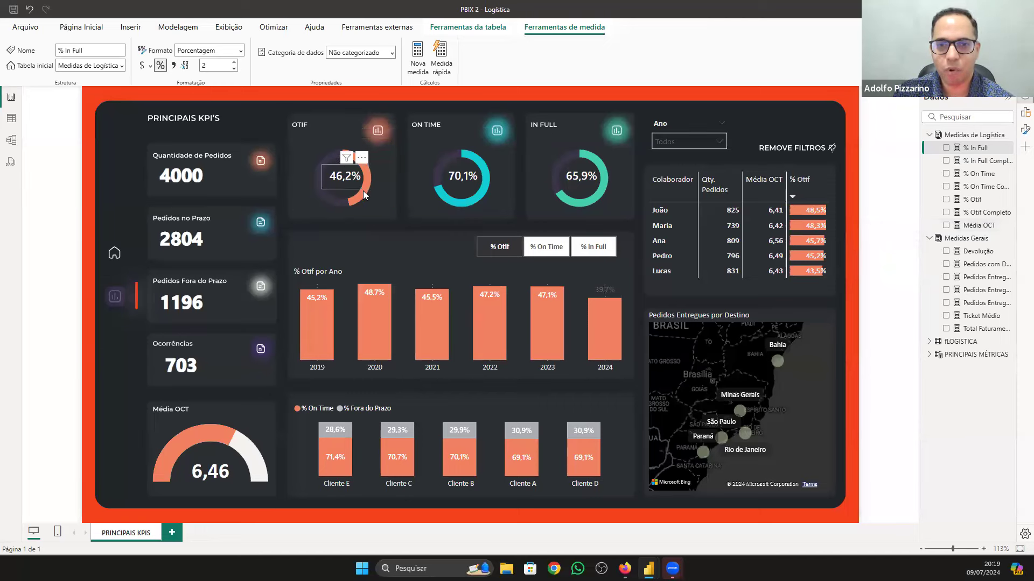
Step: Examine the OTIF donut and the full DAX formula of the % In Full Completo measure
mouse_move(351, 204)
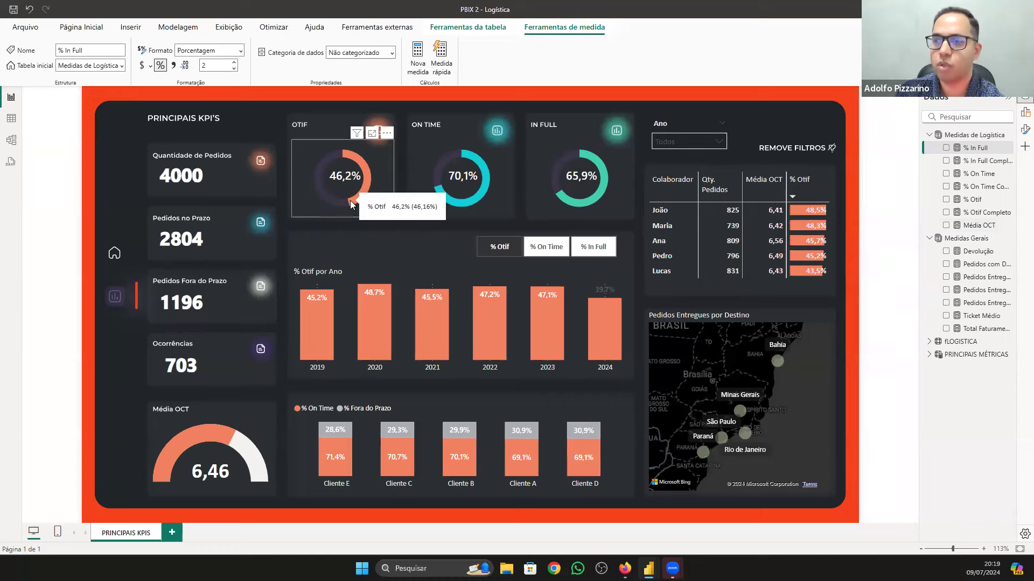
left_click(975, 161)
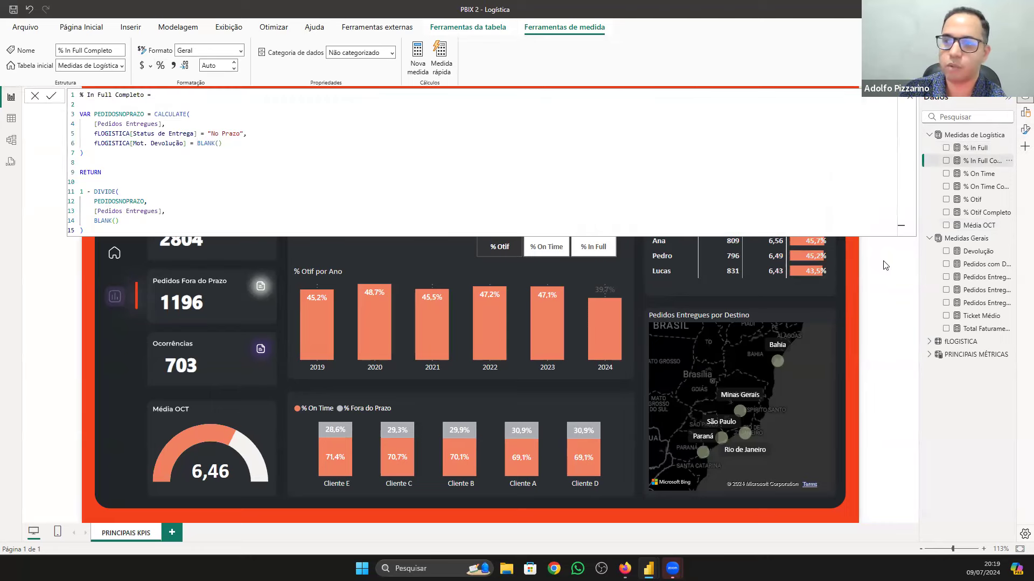
left_click(909, 97)
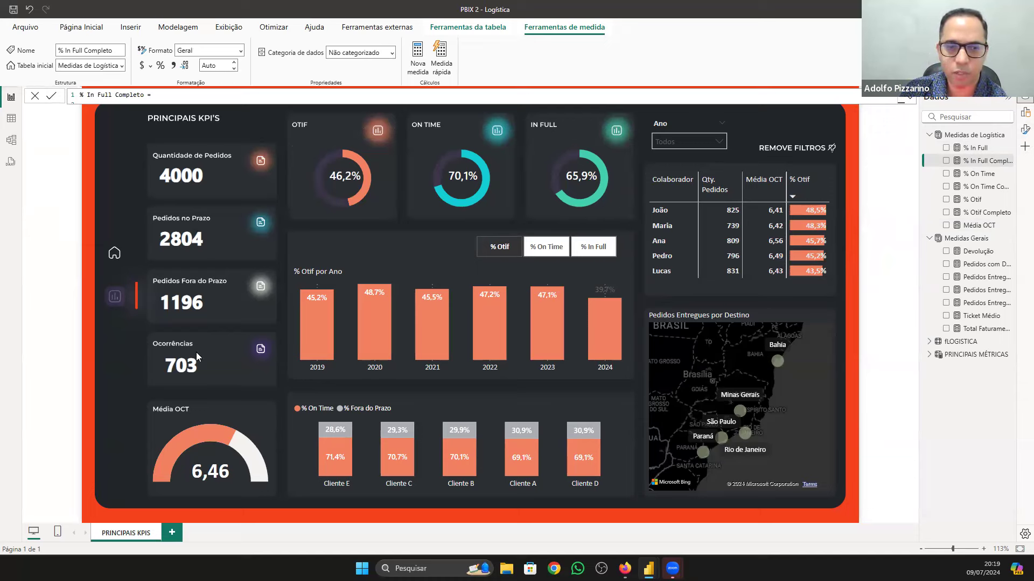
Step: Examine the % In Full measure's DAX formula, covering its PEDIDOSNOPRAZO variable and the RETURN DIVIDE expression
left_click(975, 148)
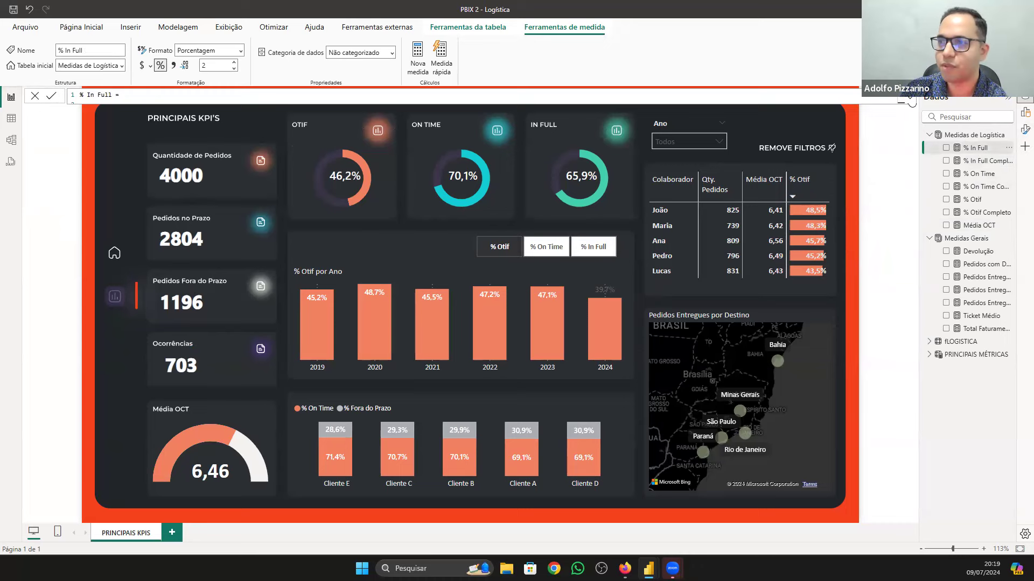
left_click(909, 98)
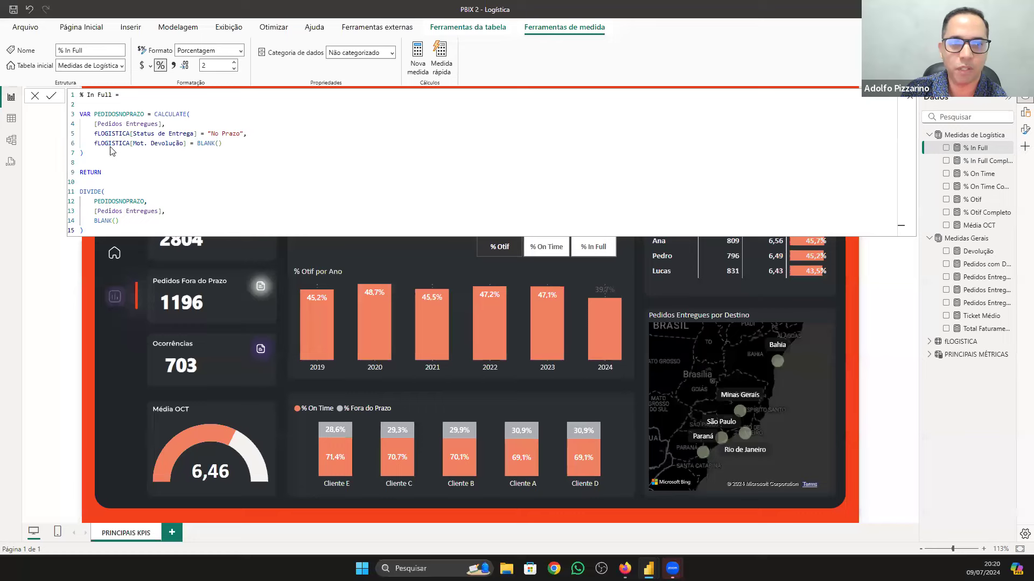
left_click_drag(98, 158, 77, 118)
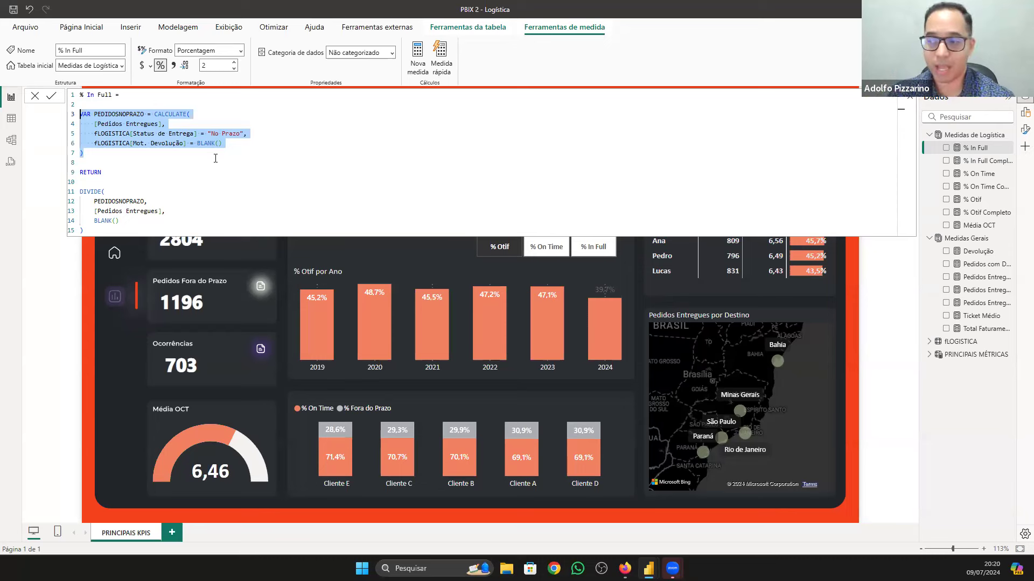
left_click(892, 347)
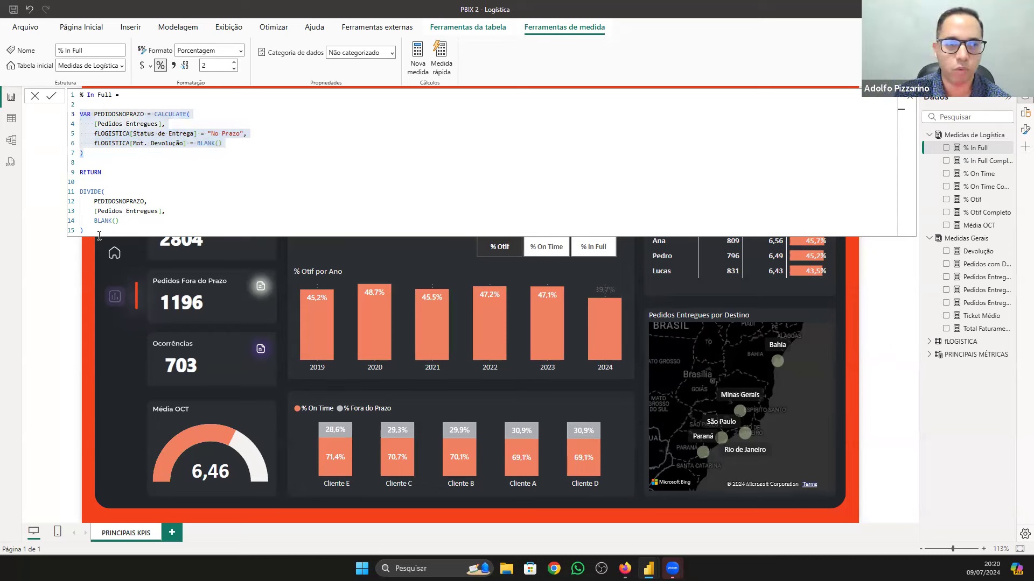
left_click_drag(99, 235, 80, 172)
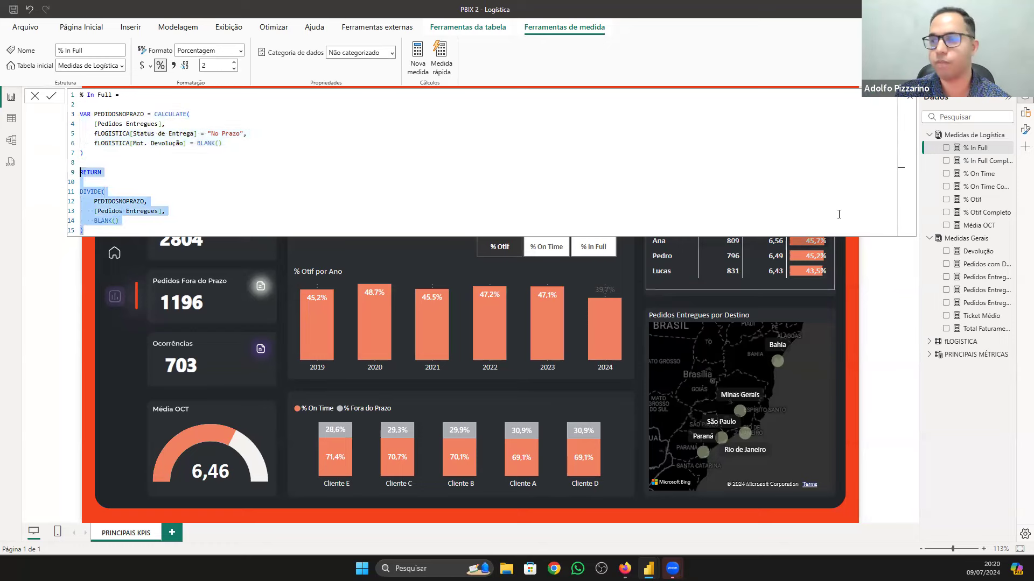
left_click(880, 267)
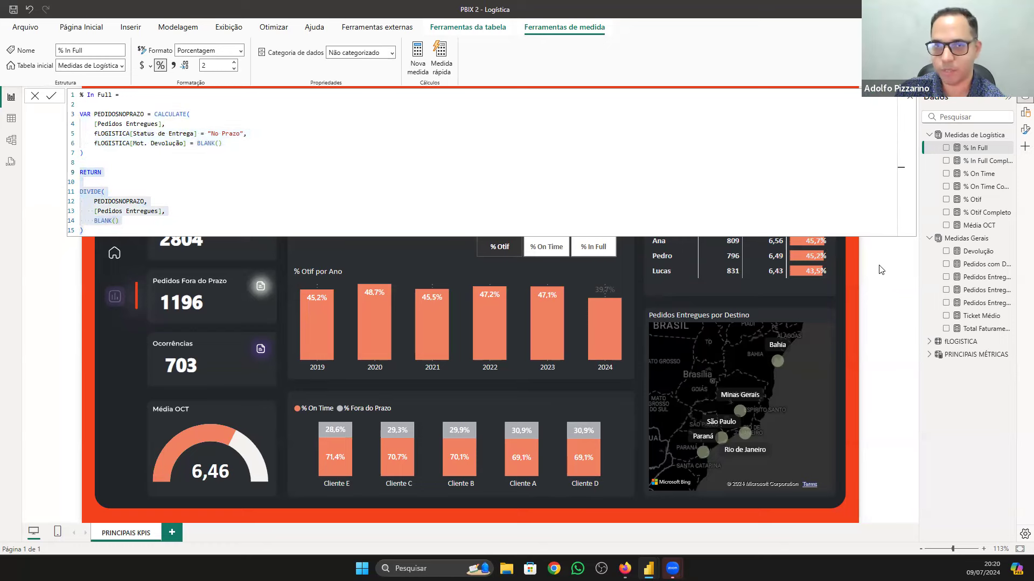
left_click(909, 99)
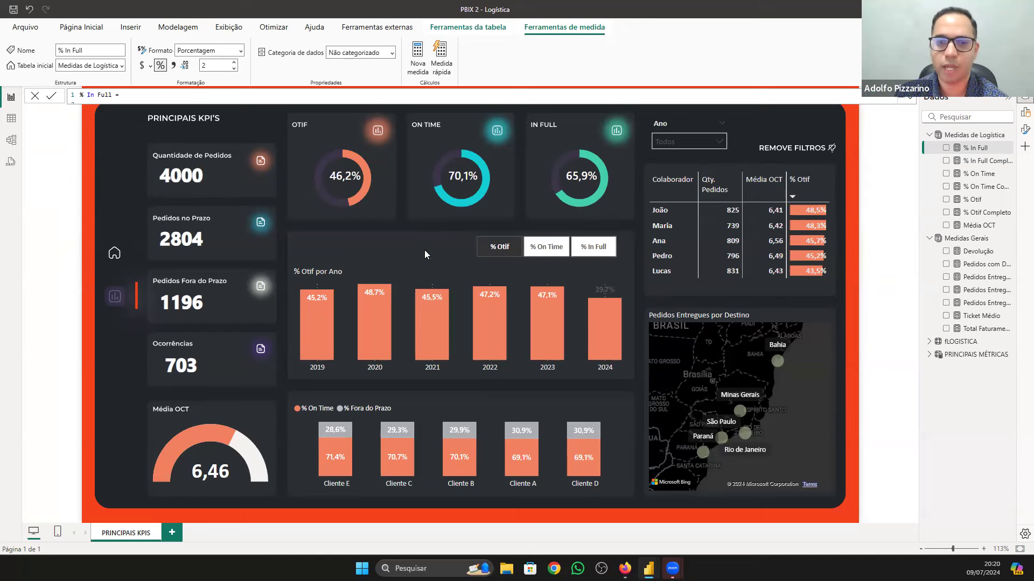
Step: Look over the fLOGISTICA table's rows in the table view and return to the report page
left_click(10, 128)
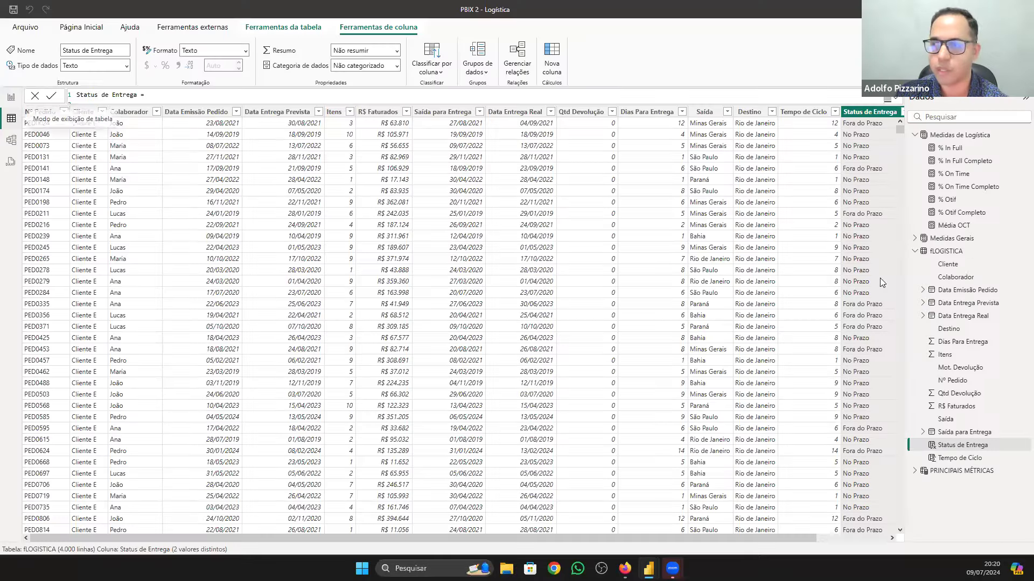
left_click(950, 253)
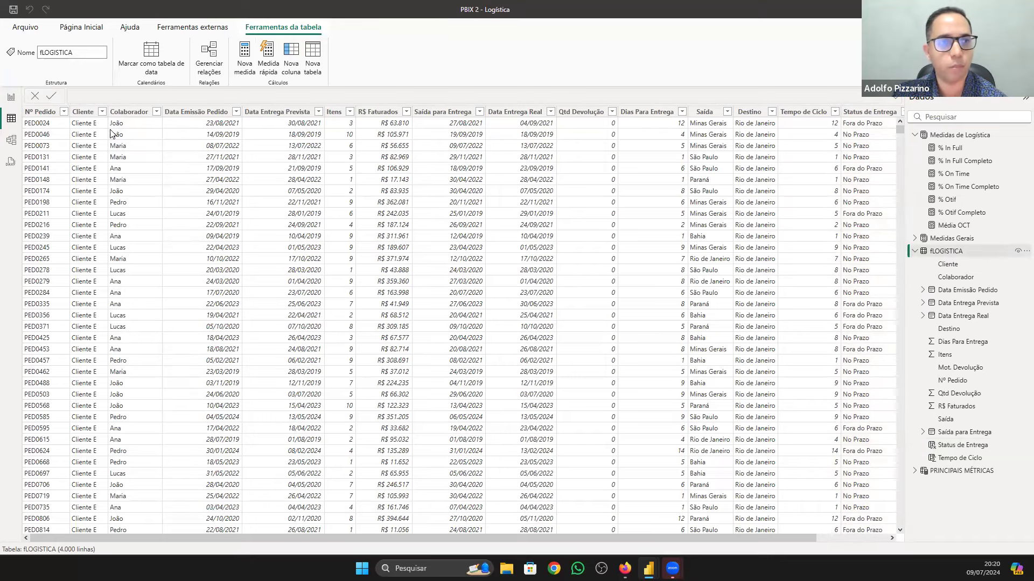
left_click(11, 97)
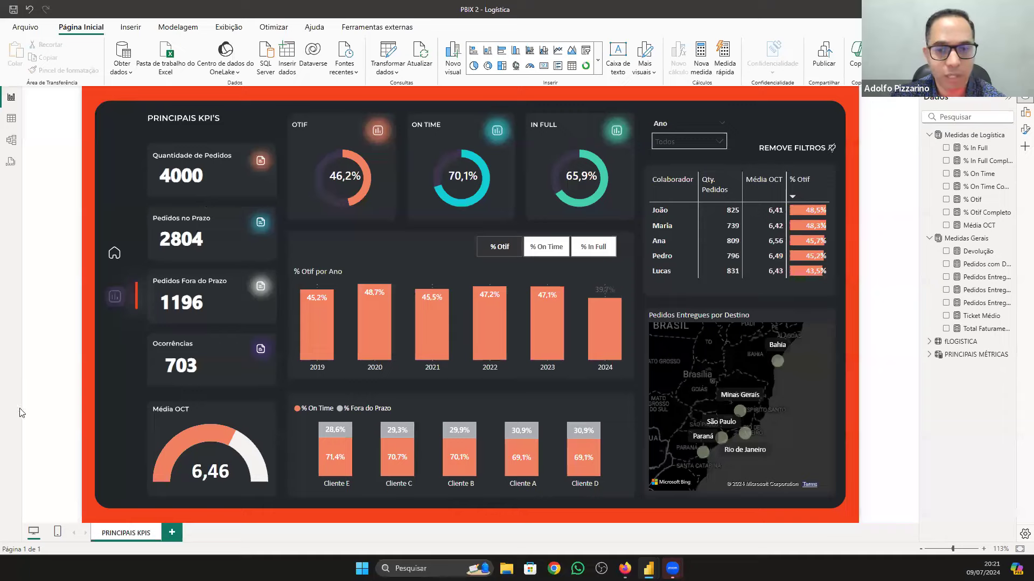
Step: Examine the Data Emissão Pedido column in the fLOGISTICA table data and return to the report page
left_click(11, 118)
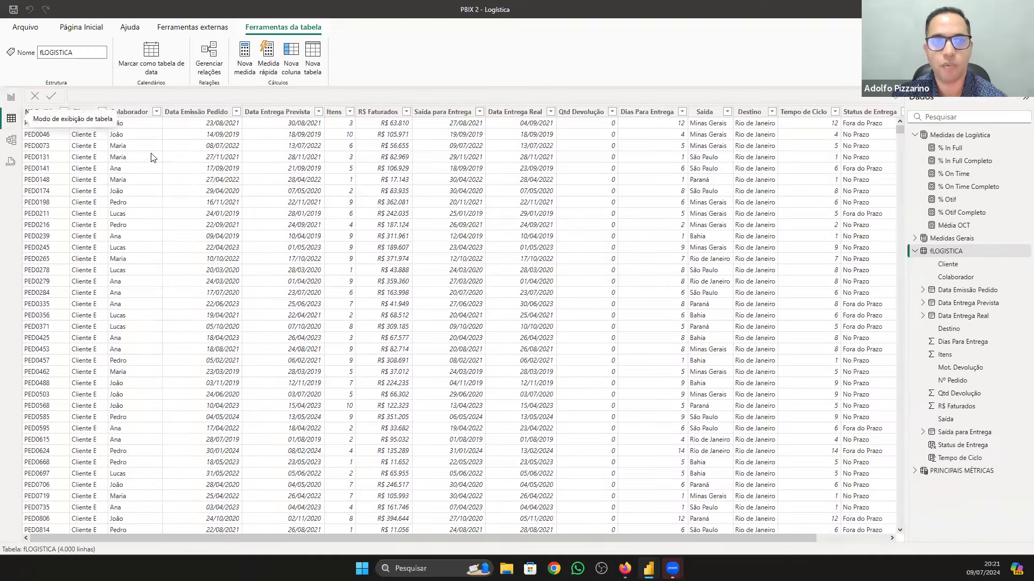
left_click(195, 113)
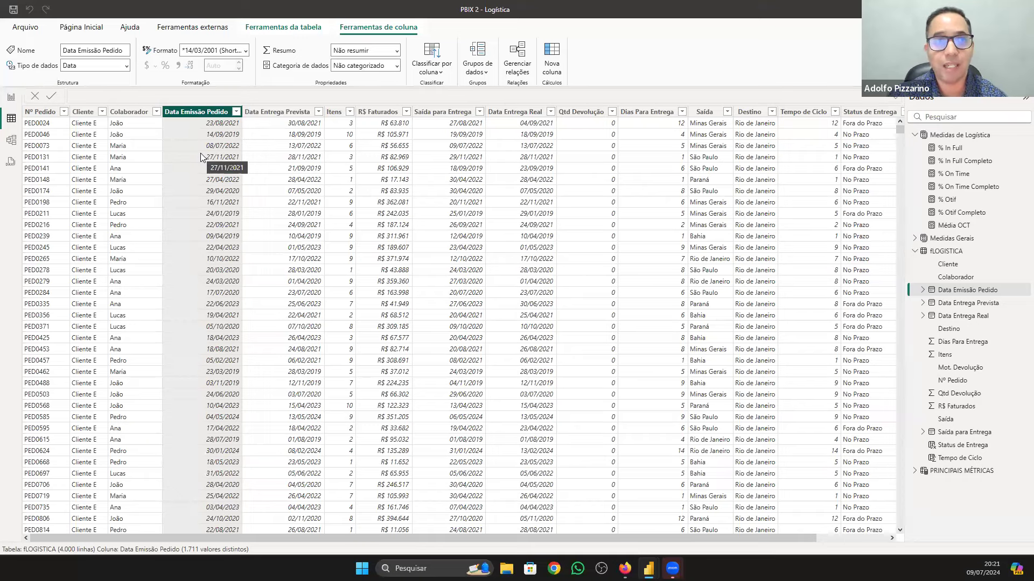
left_click(11, 97)
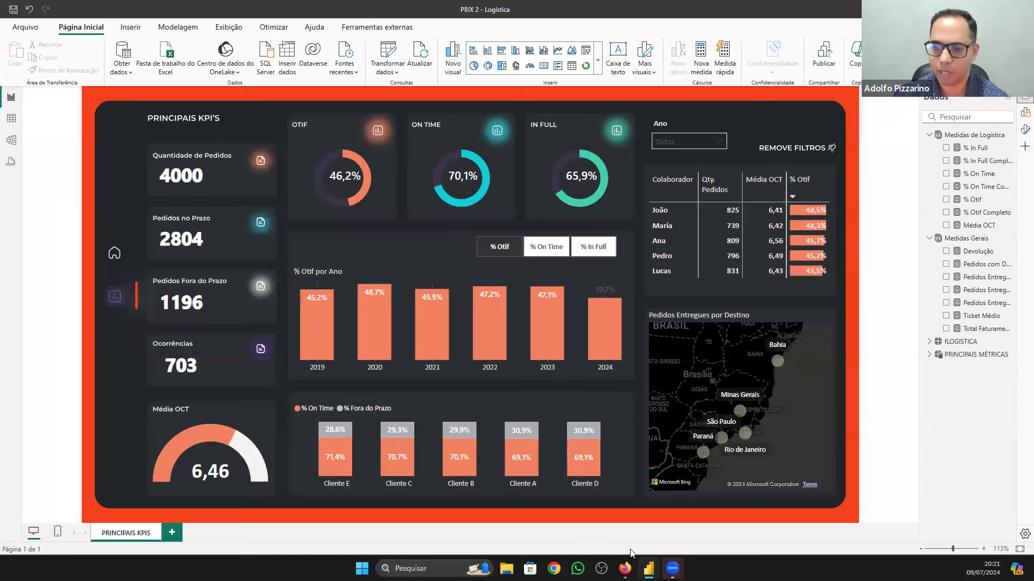
Step: Switch to the untitled Power BI report to review its measure cards, and return to the PBIX 2 - Logística file
mouse_move(649, 568)
left_click(741, 484)
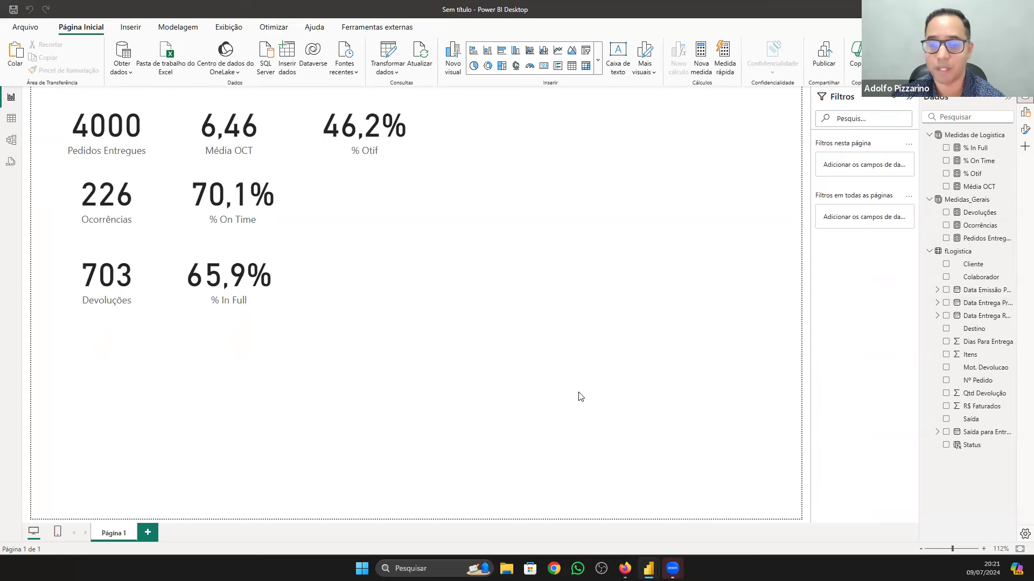
mouse_move(648, 568)
left_click(605, 518)
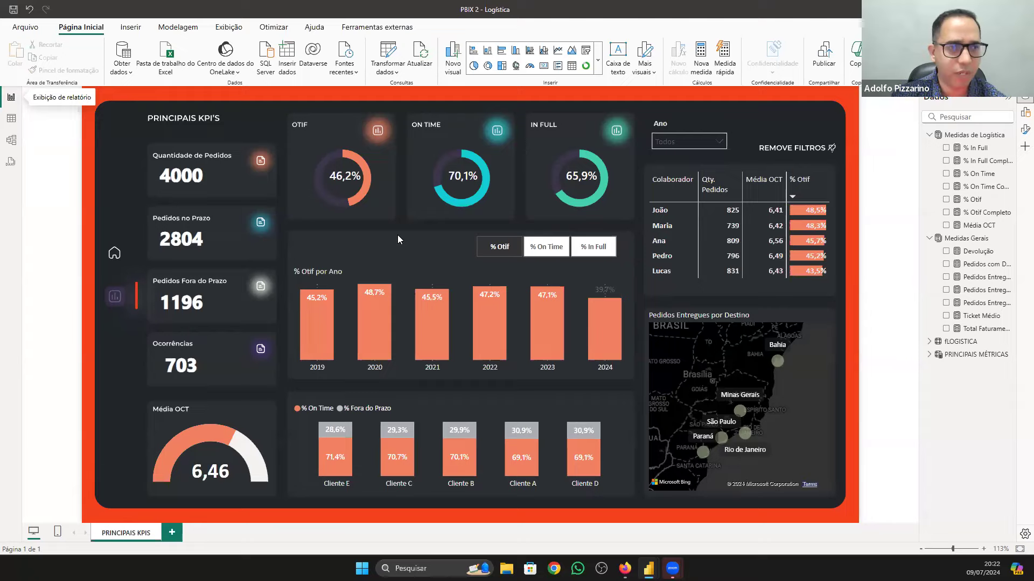
Step: Review the order and delivery date columns in the fLOGISTICA table data, and return to the dashboard
left_click(11, 119)
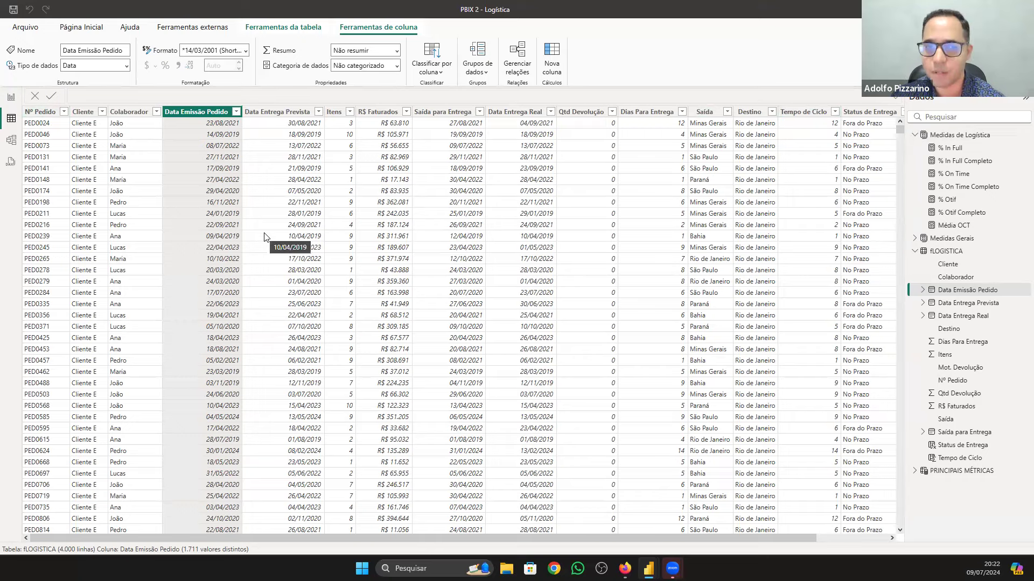
left_click(10, 97)
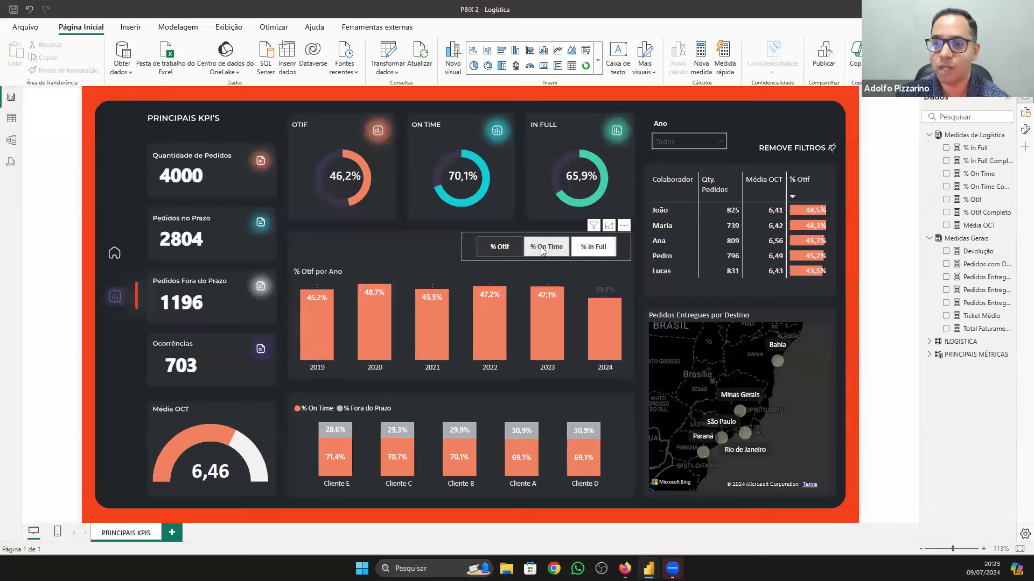
Step: Compare the yearly column chart across the % In Full, % On Time and % Otif metrics, finishing on % Otif
left_click(584, 251)
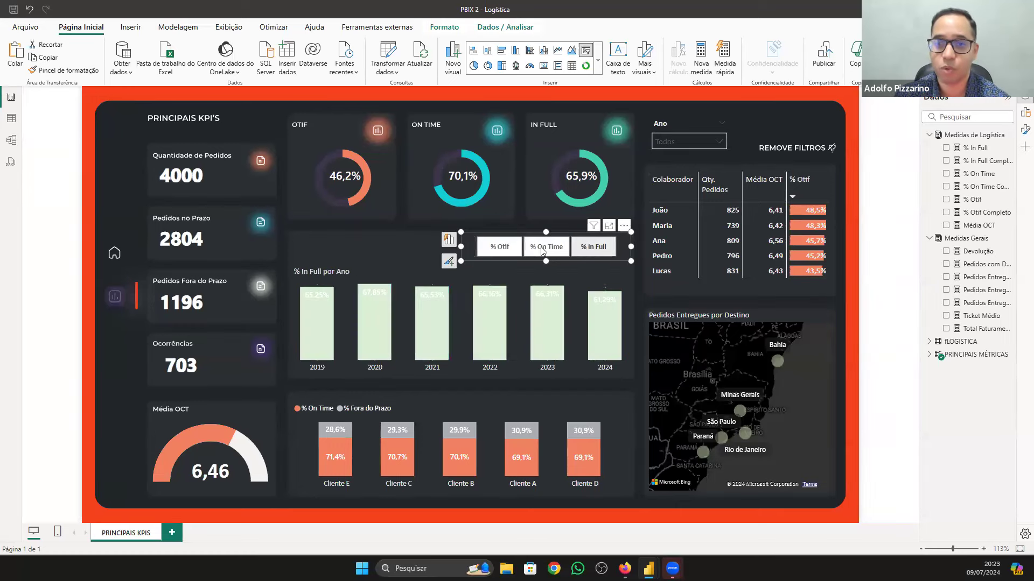
left_click(493, 250)
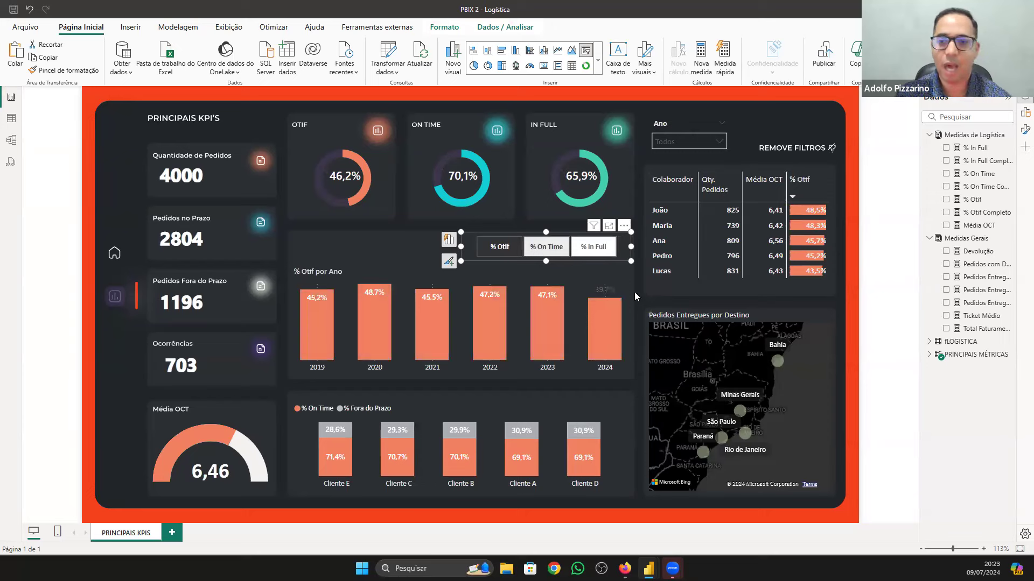
left_click(602, 253)
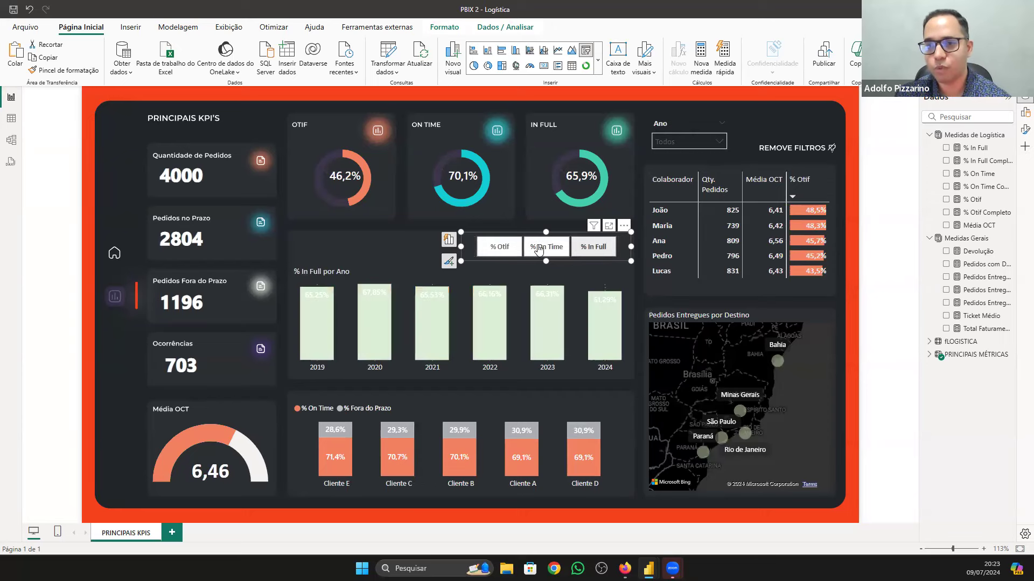
left_click(546, 249)
left_click(499, 249)
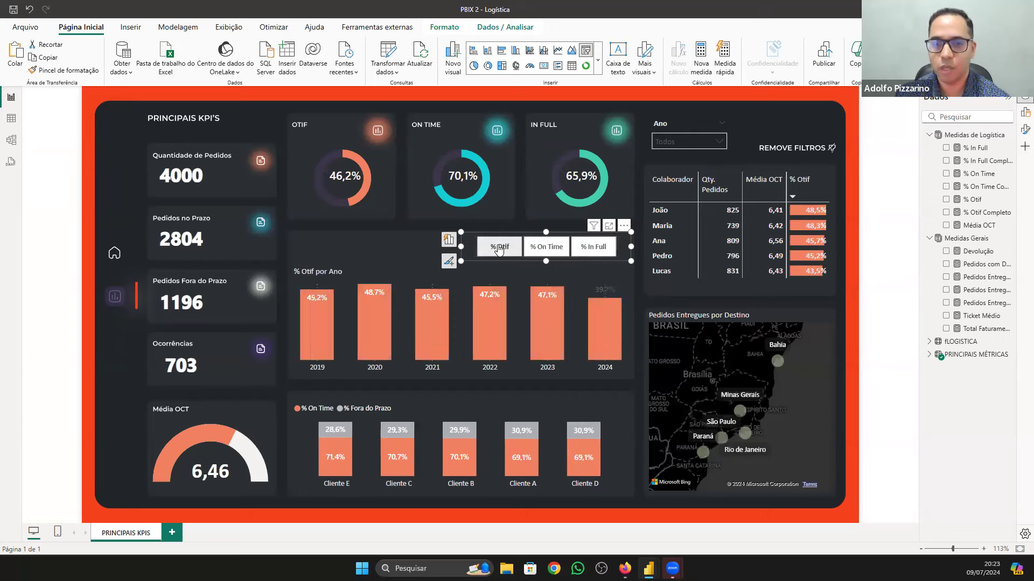
left_click(545, 247)
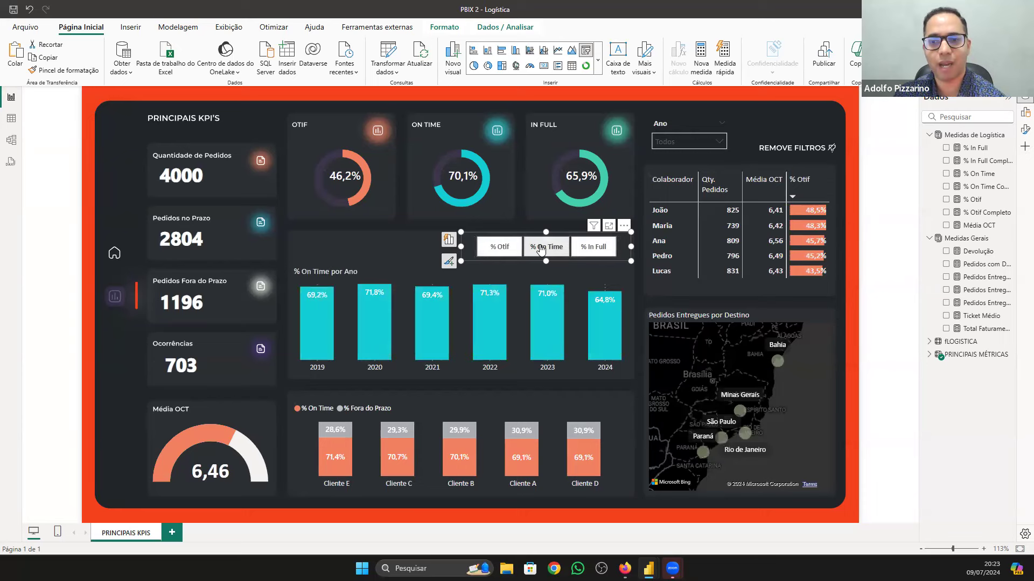
left_click(590, 254)
left_click(545, 249)
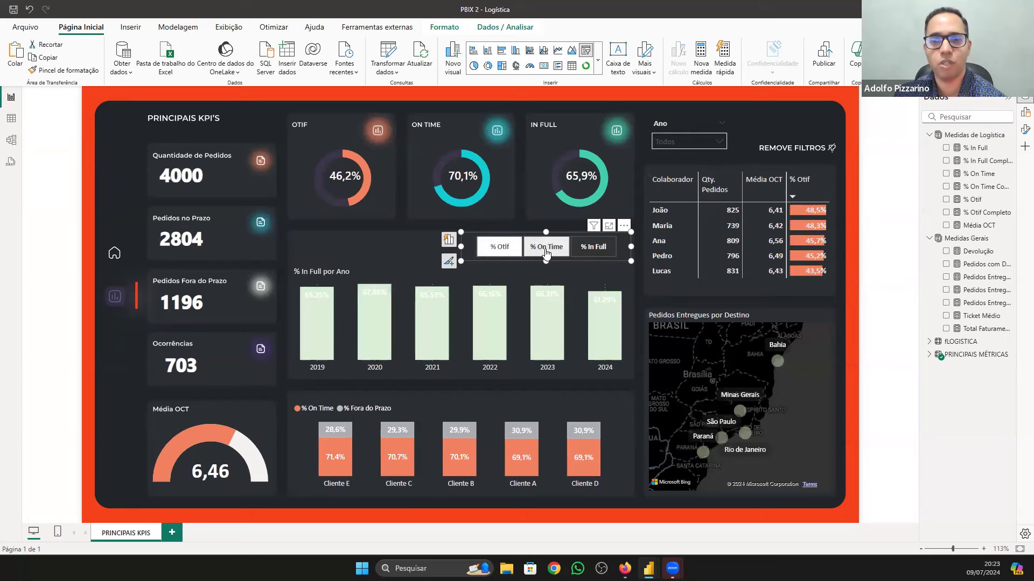
left_click(506, 254)
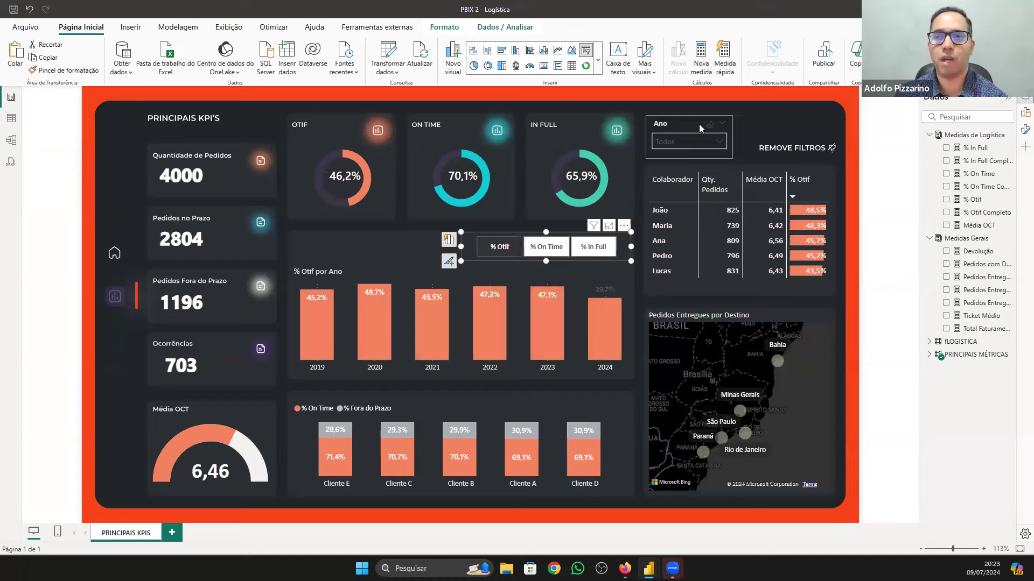
left_click(781, 108)
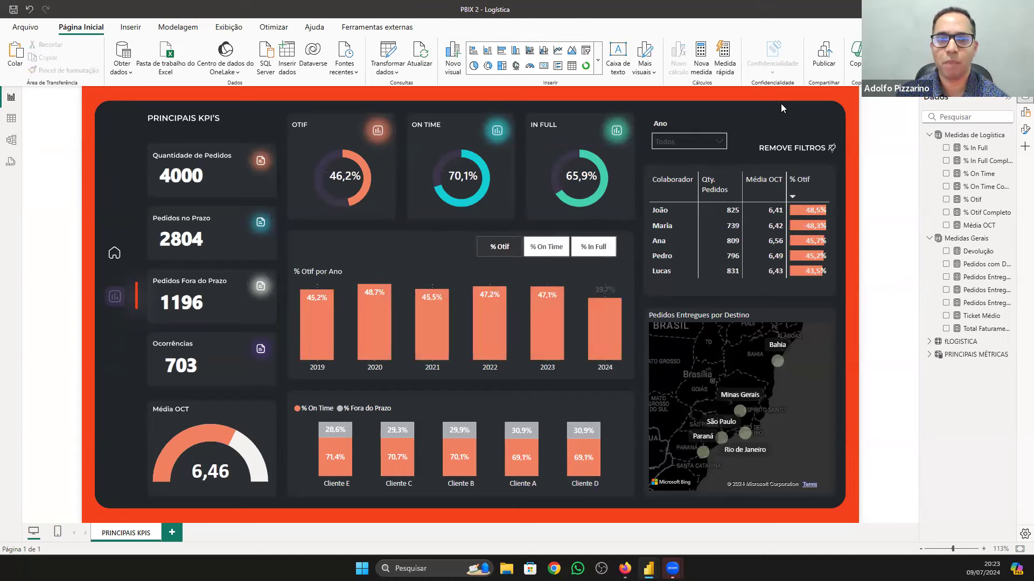